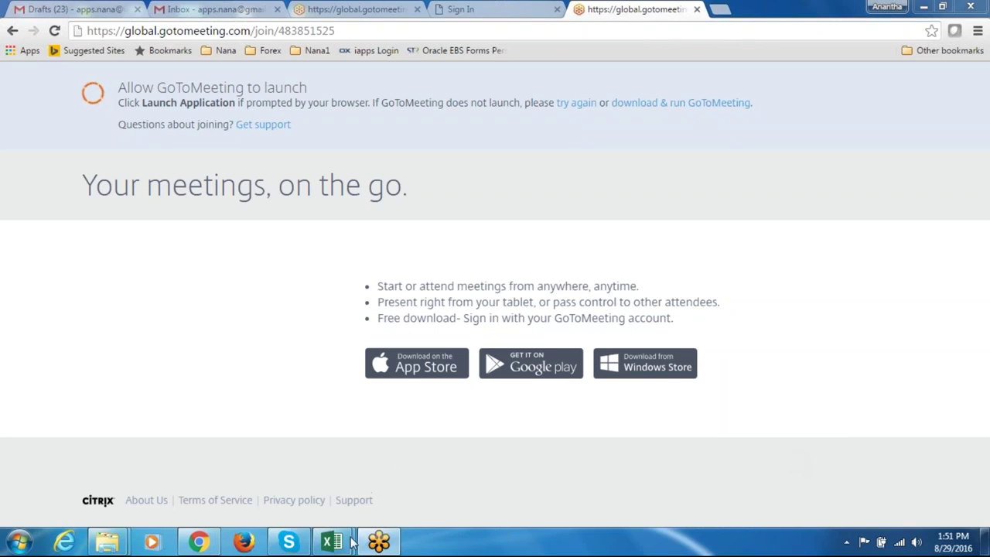
# - Bring the CRP2_Agenda_SCM.xlsx workbook to the front in Excel
pyautogui.moveTo(344, 545)
pyautogui.click(259, 457)
pyautogui.click(420, 322)
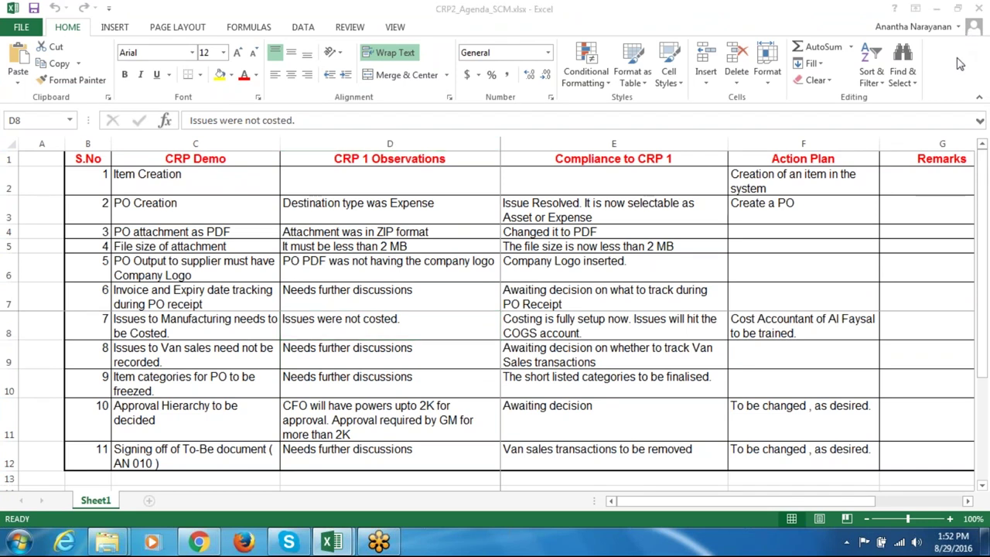
# - Review the agenda's CRP 1 Observations and Compliance to CRP 1 notes
pyautogui.click(595, 268)
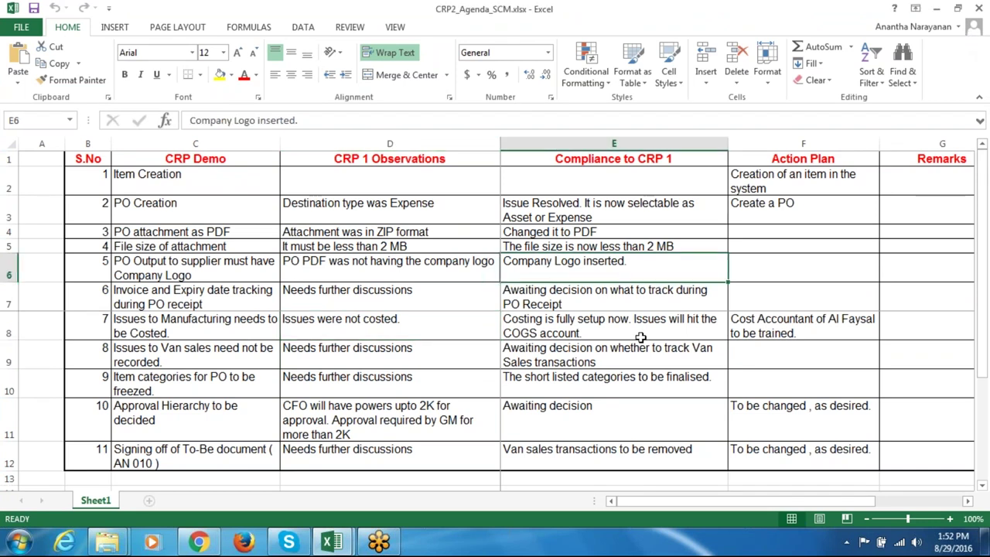
pyautogui.click(350, 159)
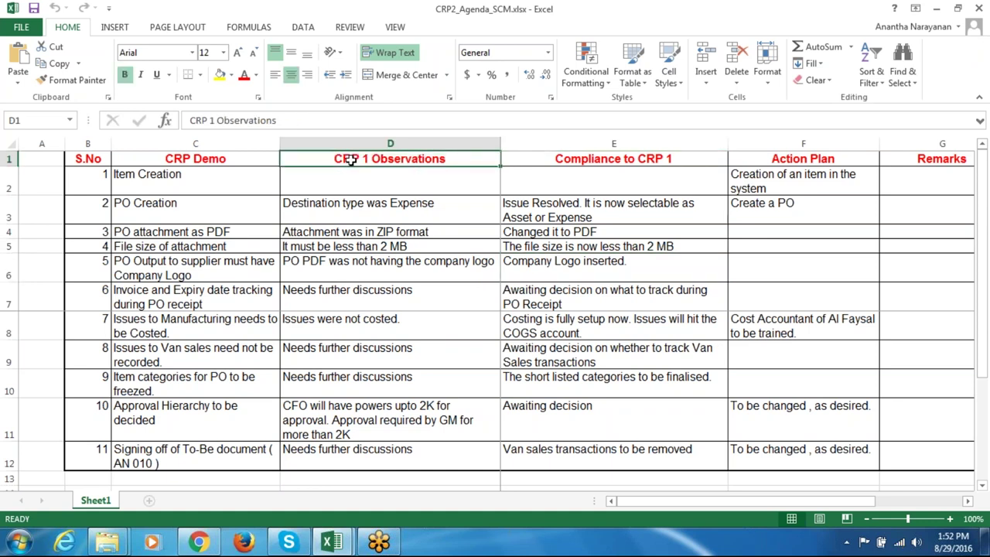
pyautogui.click(632, 159)
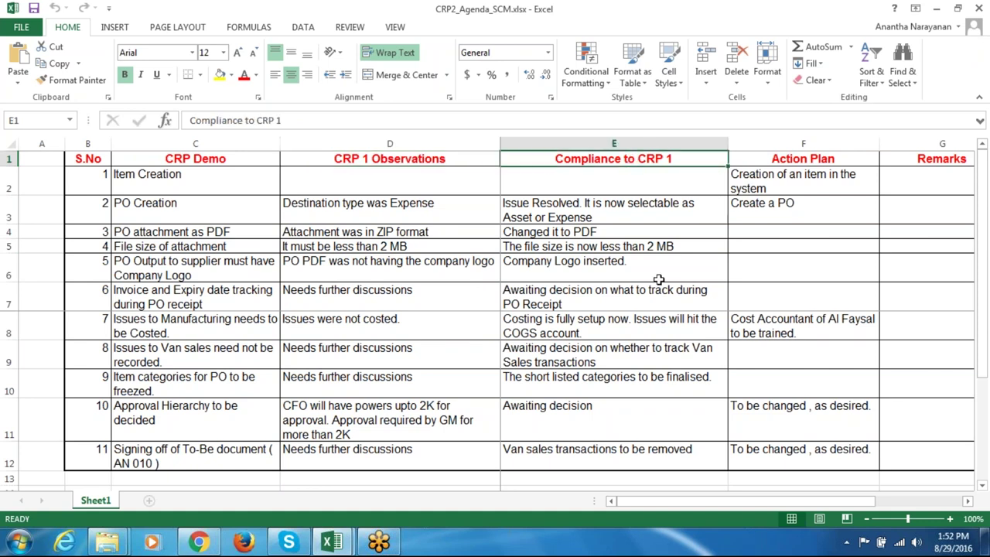
pyautogui.click(637, 350)
# - Check the Item Creation and PO Creation entries, then bring the UOM - Raw materials workbook forward
pyautogui.moveTo(340, 545)
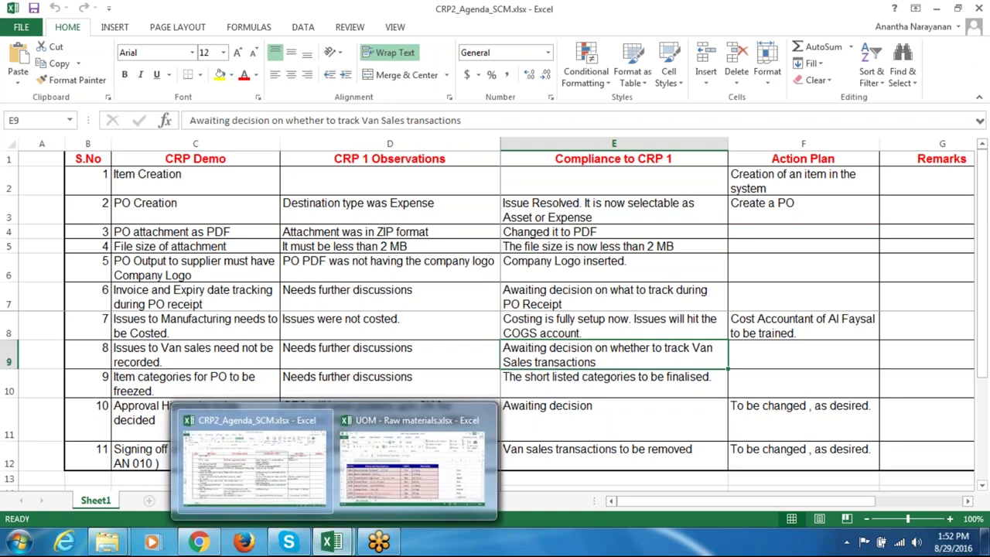
pyautogui.click(170, 179)
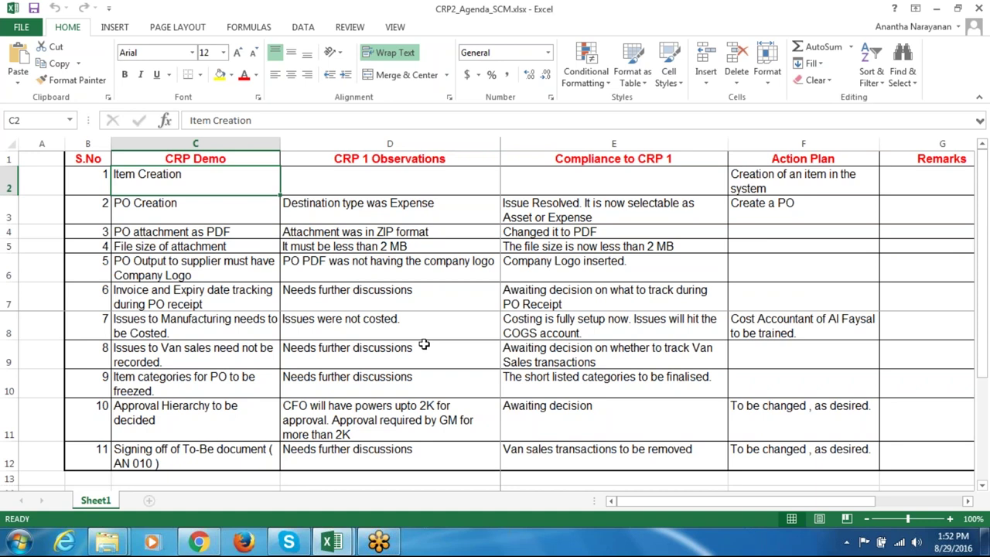
pyautogui.click(164, 205)
pyautogui.click(164, 178)
pyautogui.click(343, 528)
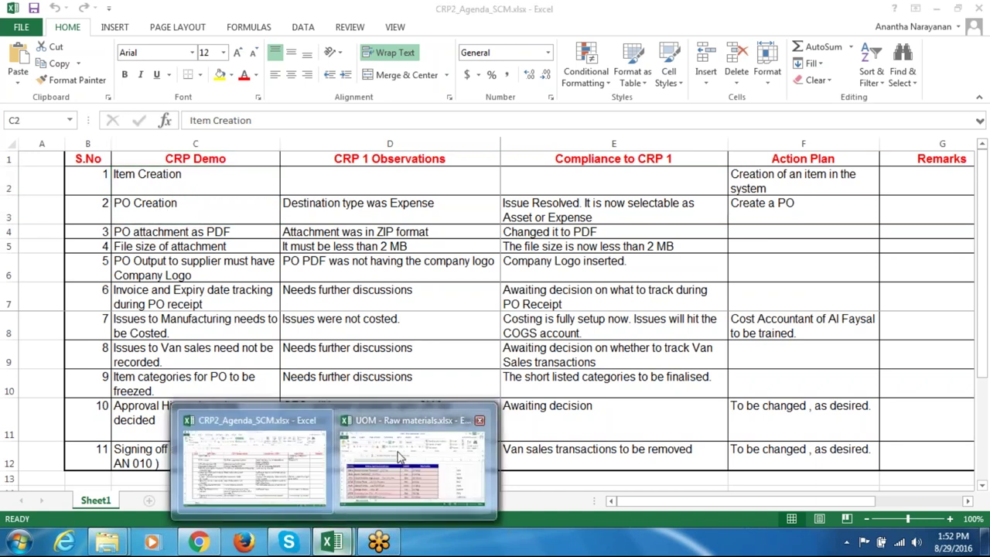
pyautogui.click(412, 464)
# - Inspect the raw materials rows, including Rucker Cheese's SKU S085A and its UOM, Tins
pyautogui.click(298, 345)
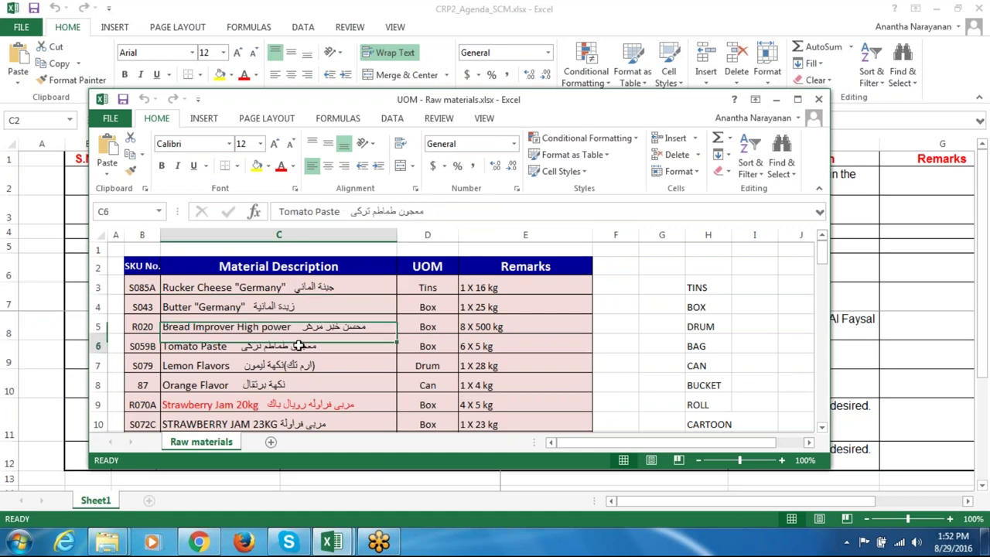
pyautogui.click(203, 285)
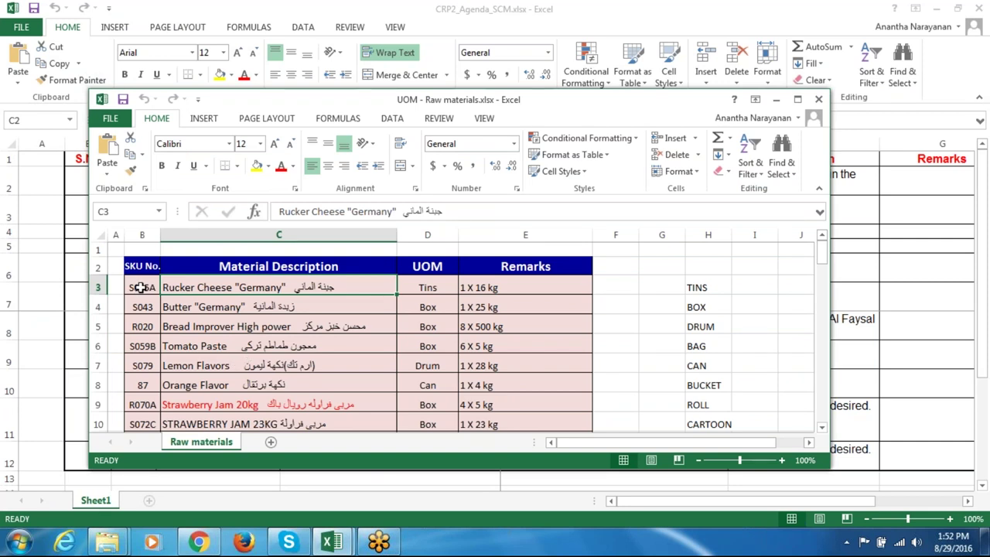
pyautogui.click(140, 287)
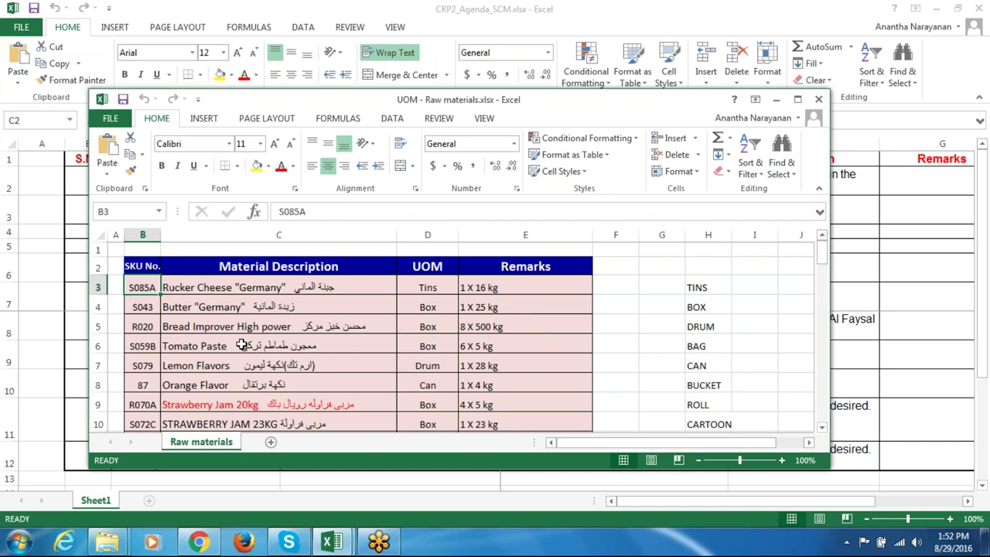
pyautogui.click(259, 287)
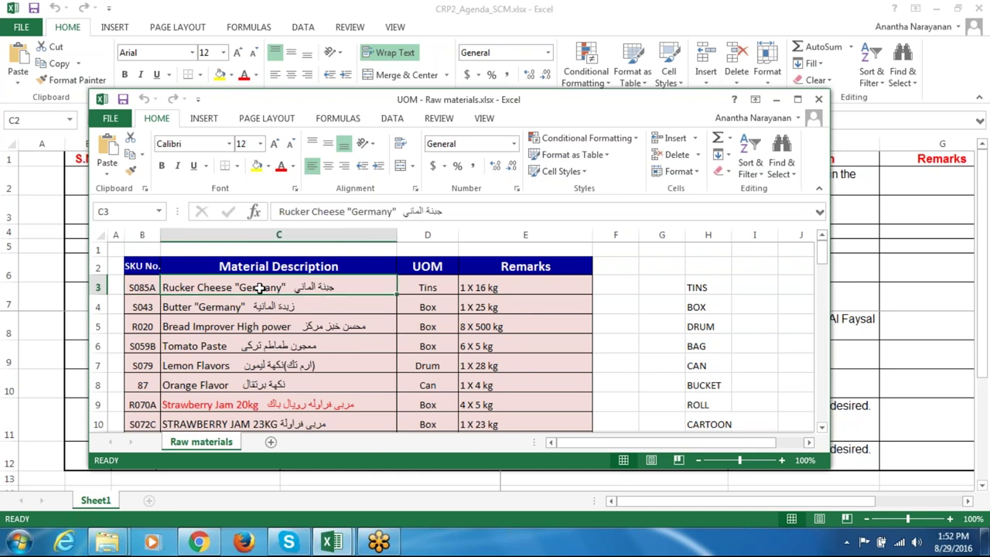
pyautogui.click(424, 287)
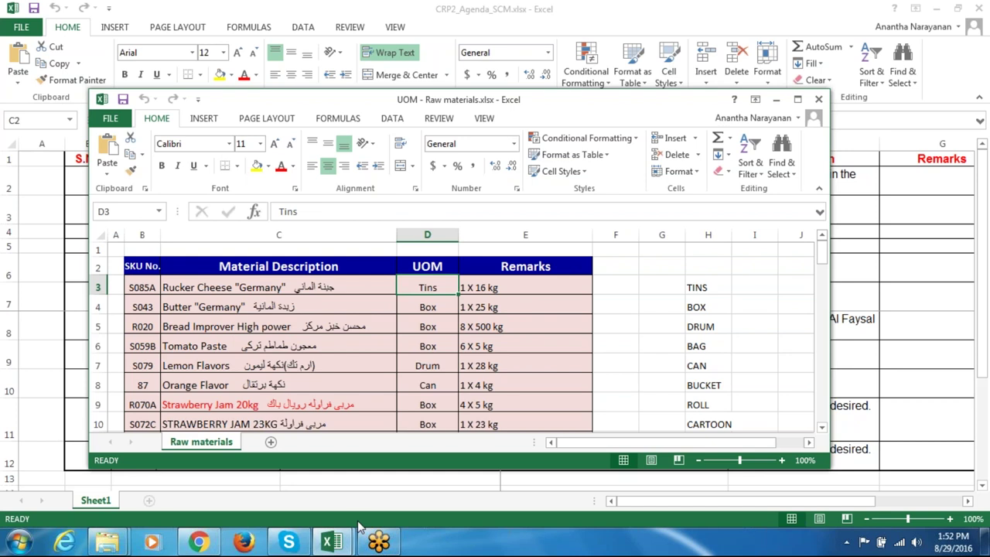
# - Return to the browser and sign in to Oracle Fusion Applications with the prefilled credentials
pyautogui.click(198, 542)
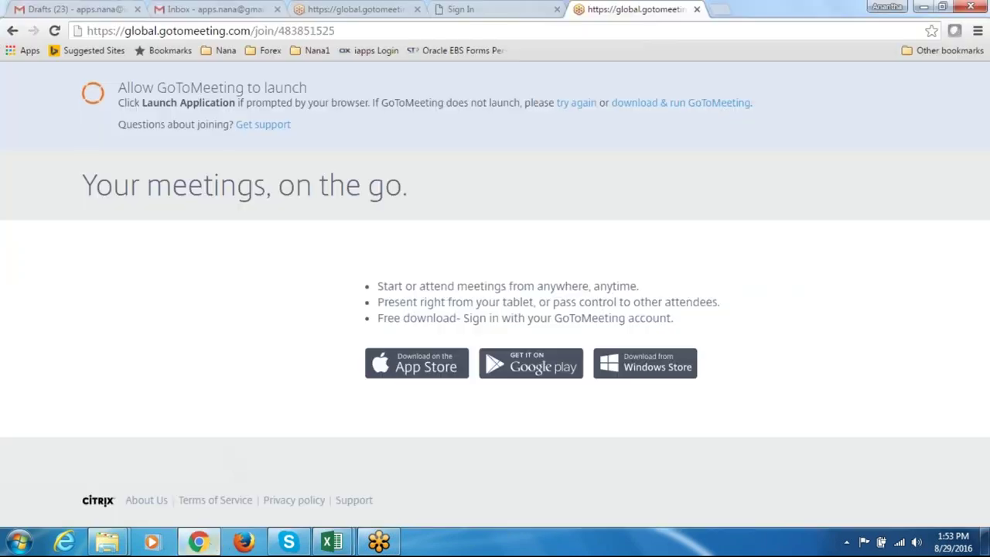
pyautogui.click(460, 9)
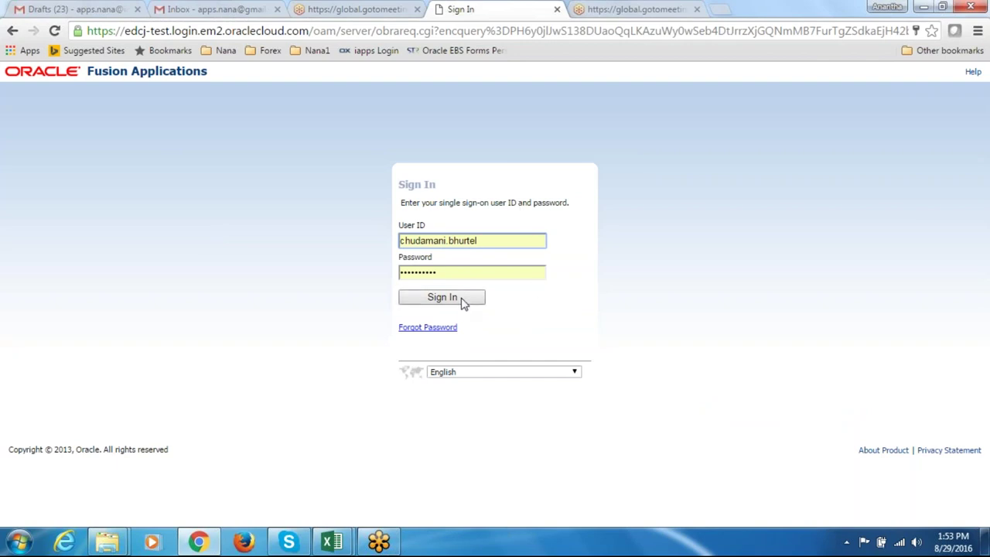
pyautogui.click(463, 300)
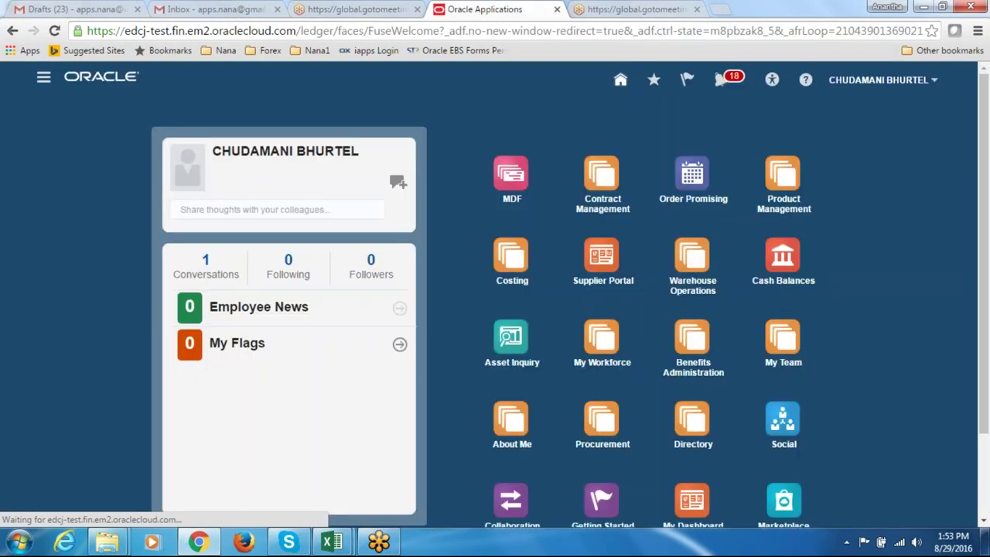
# - Open Product Information Management from the Product Management group
pyautogui.click(786, 176)
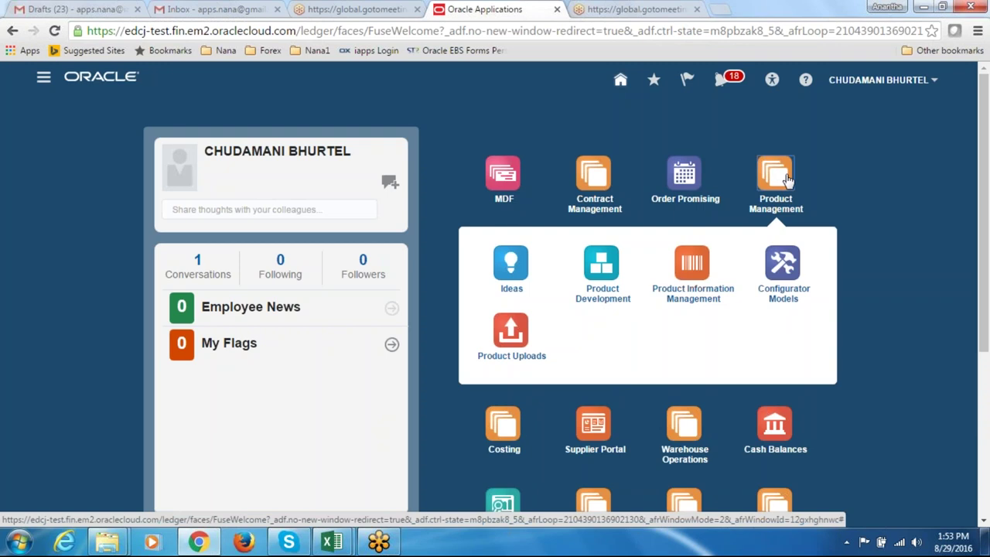
pyautogui.click(693, 263)
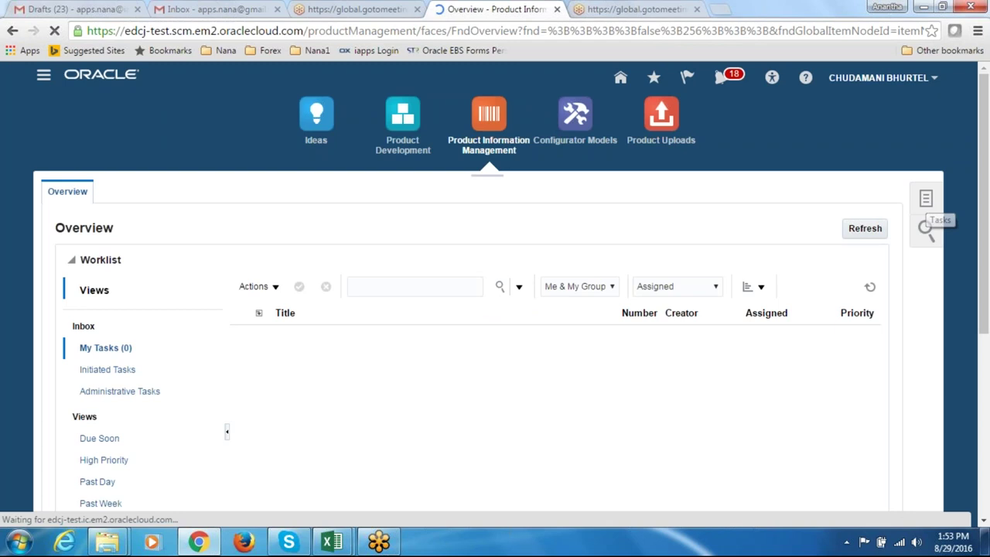
# - Start a new item with Create Item from the Item Management tasks
pyautogui.click(929, 201)
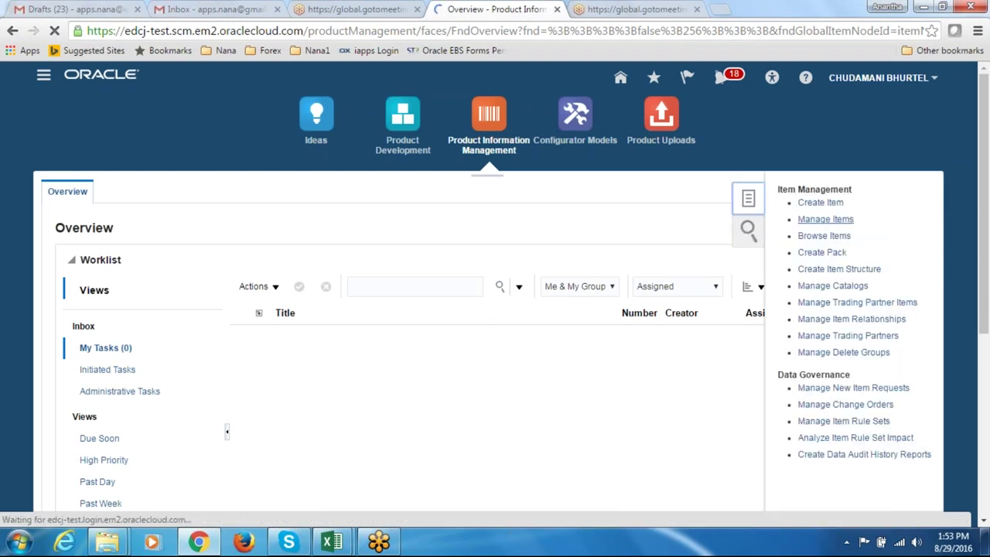
pyautogui.click(820, 204)
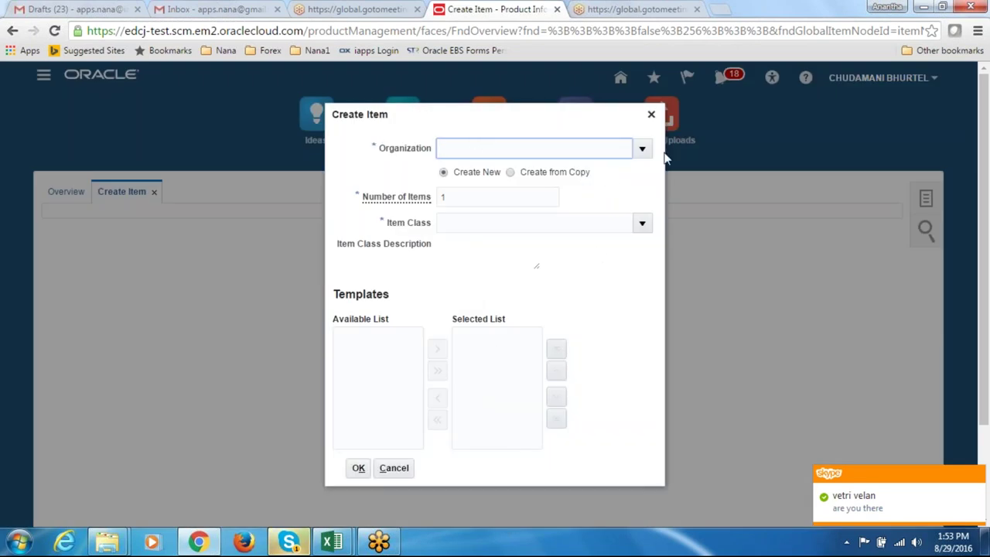
# - Set the new item's organization to M100 and its item class to Root Item Class
pyautogui.click(642, 150)
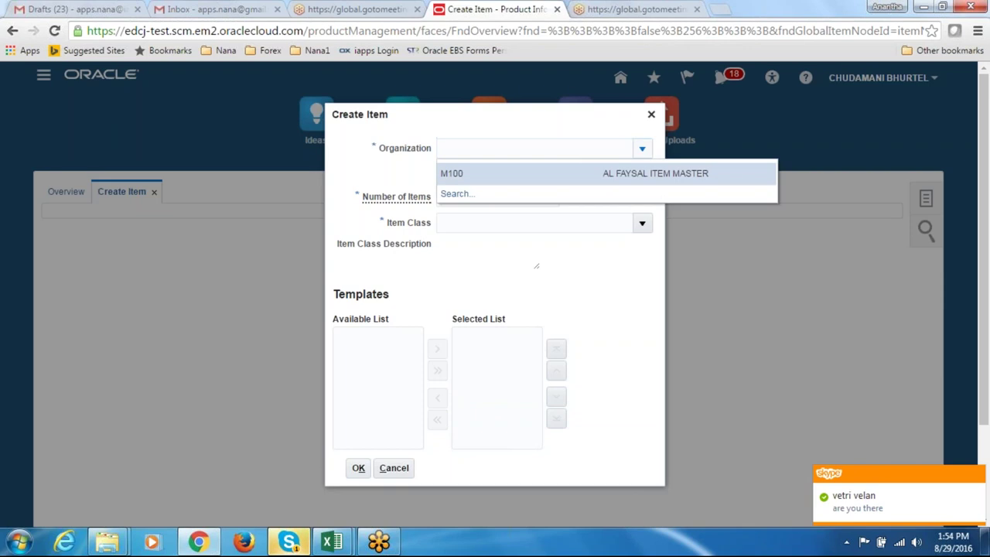
pyautogui.click(588, 179)
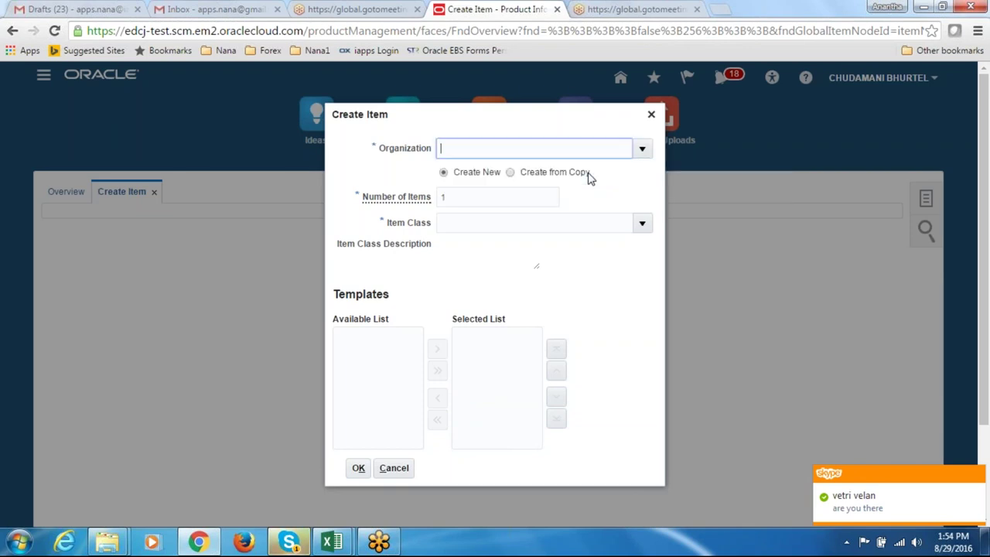
pyautogui.click(545, 224)
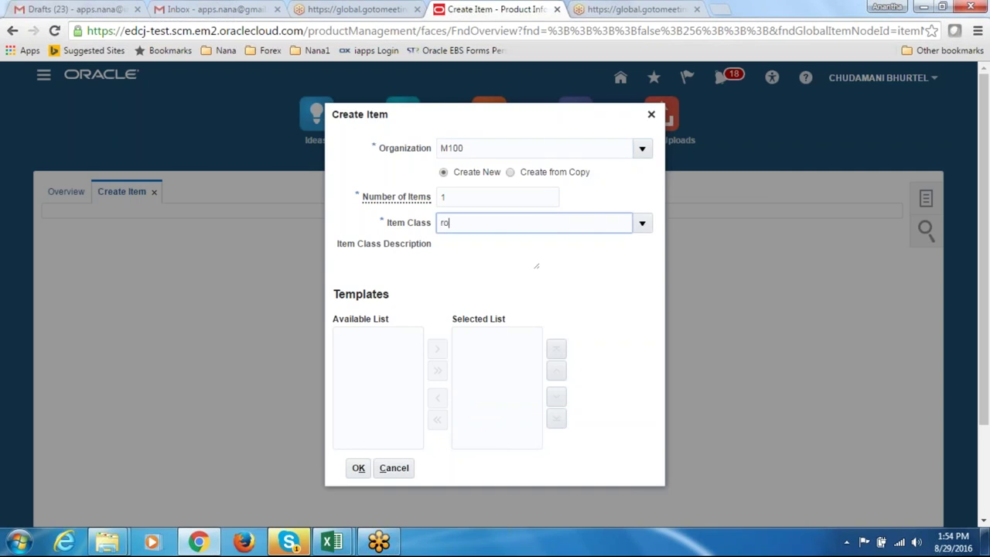
pyautogui.write('roo')
pyautogui.click(513, 249)
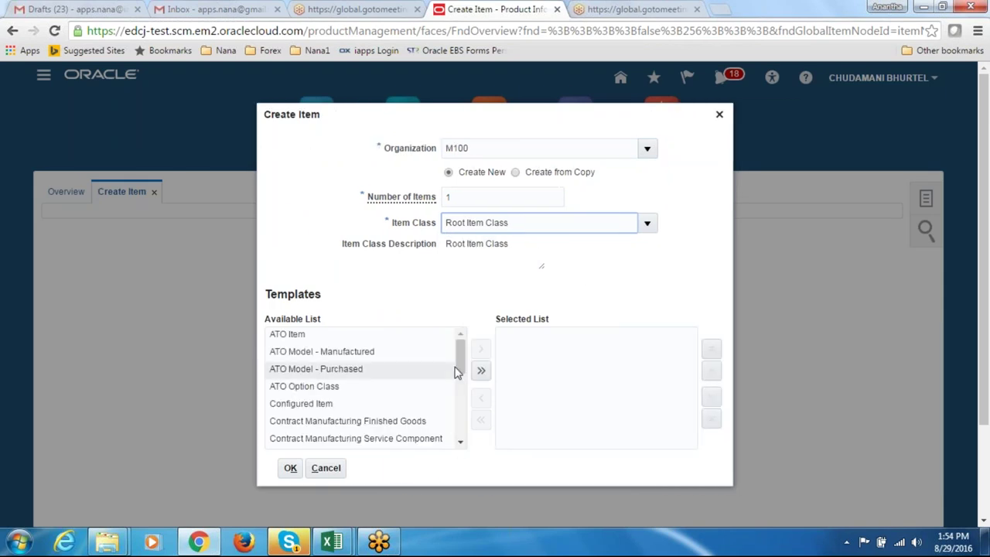
# - Add the Purchased Item template to the selected list and confirm the dialog
pyautogui.scroll(-3, 459, 392)
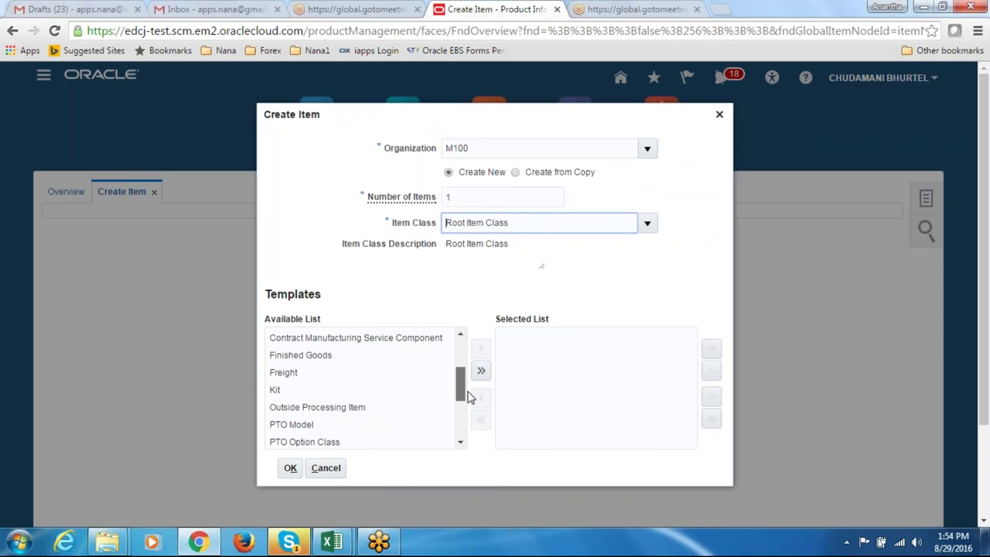
pyautogui.scroll(-2, 469, 401)
pyautogui.click(363, 407)
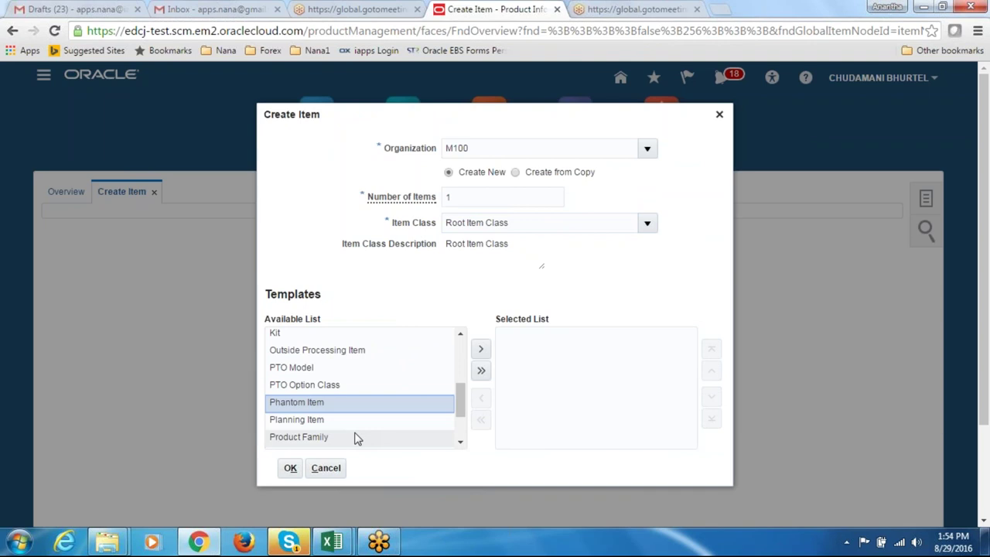
pyautogui.scroll(-2, 473, 424)
pyautogui.scroll(-1, 473, 426)
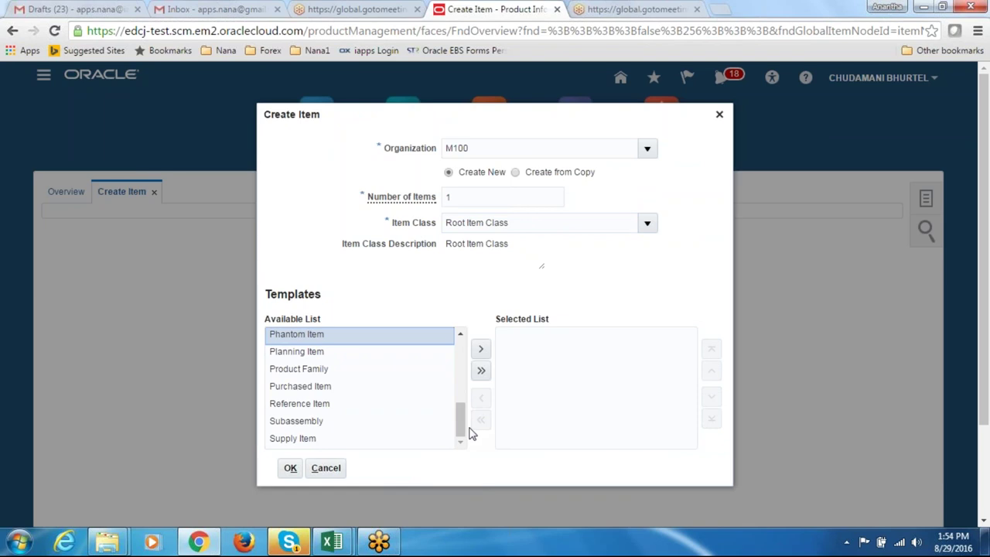
pyautogui.click(369, 387)
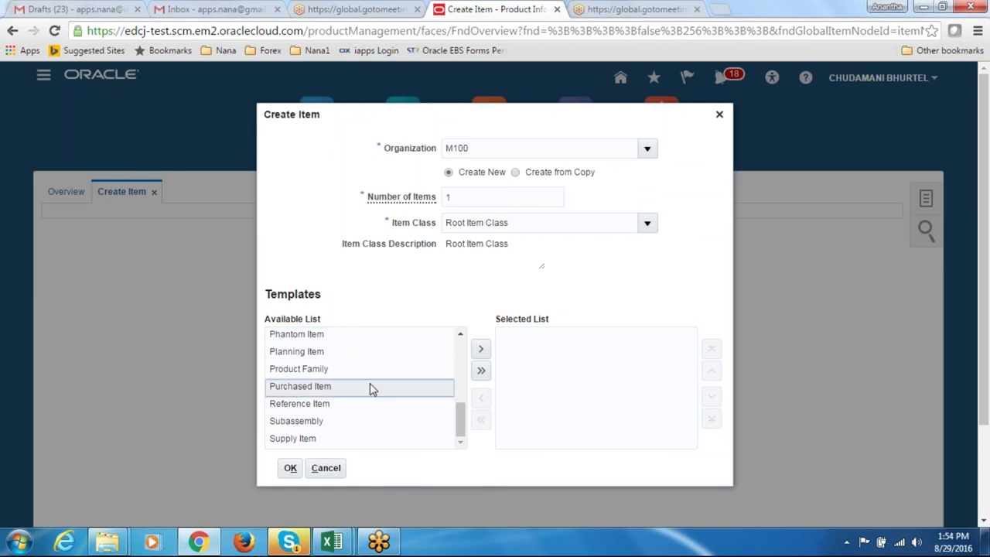
pyautogui.click(480, 350)
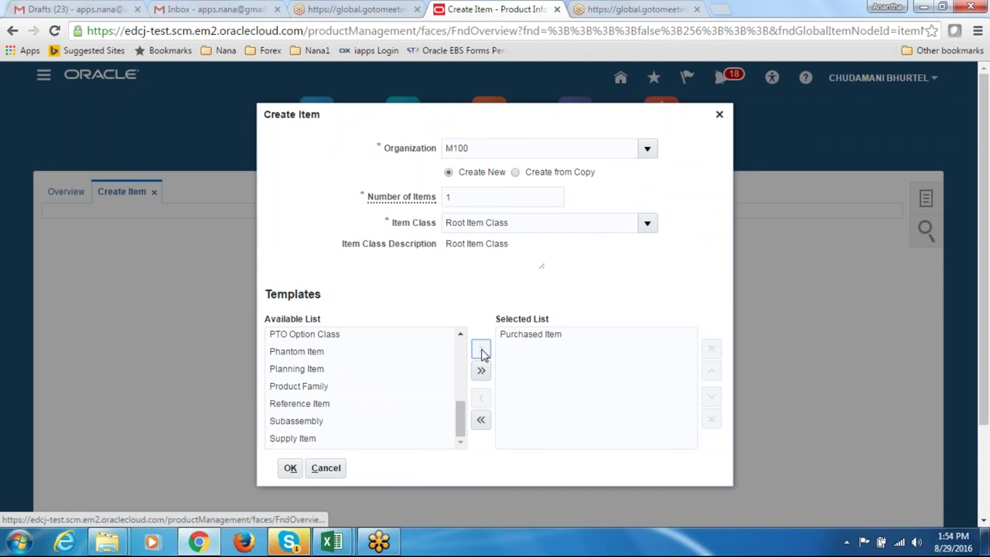
pyautogui.click(290, 469)
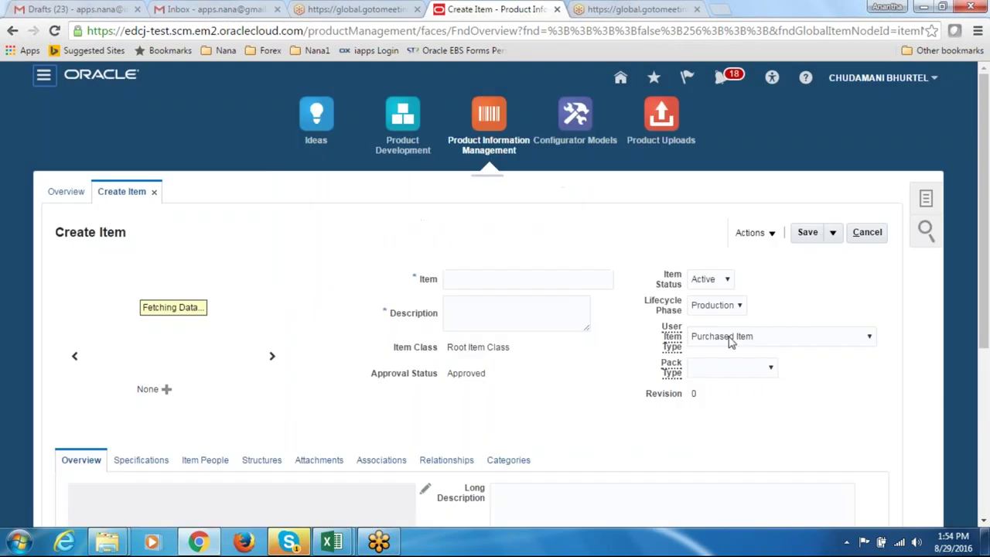
# - Enter TEST_ITEM15 as the item name
pyautogui.click(475, 275)
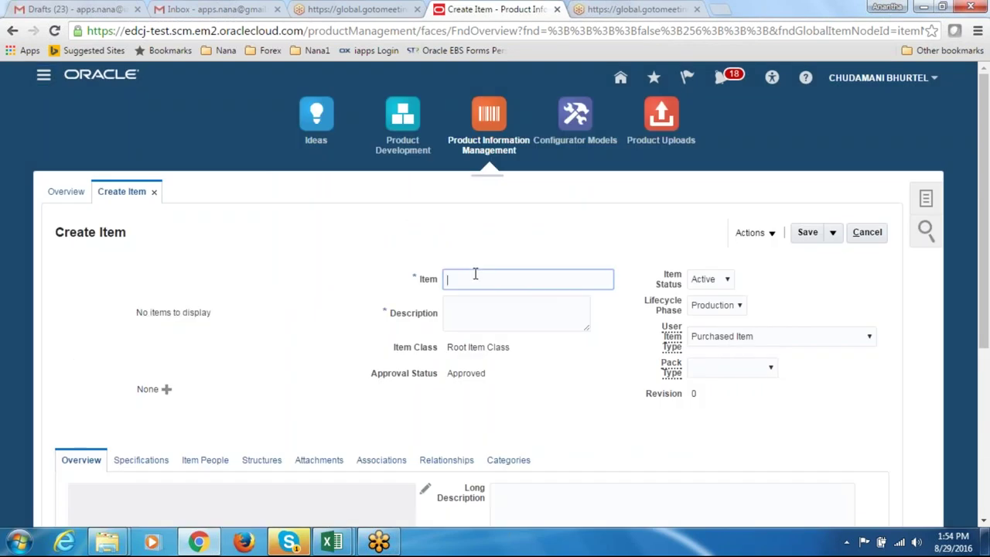
pyautogui.write('TEST_ITEM15')
pyautogui.press('Tab')
# - Copy the Rucker Cheese "Germany" description from Excel cell C3 into the item's Description
pyautogui.click(333, 542)
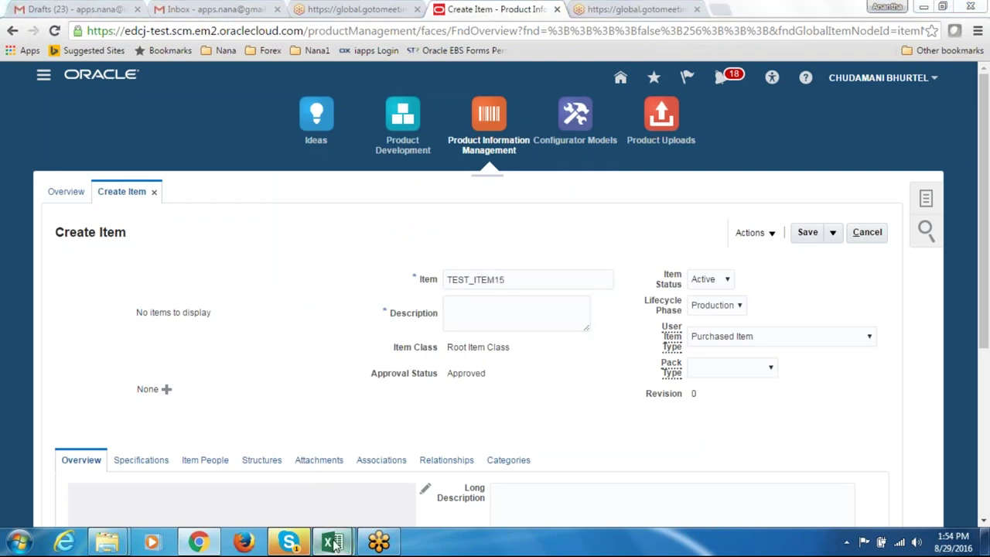
pyautogui.click(367, 489)
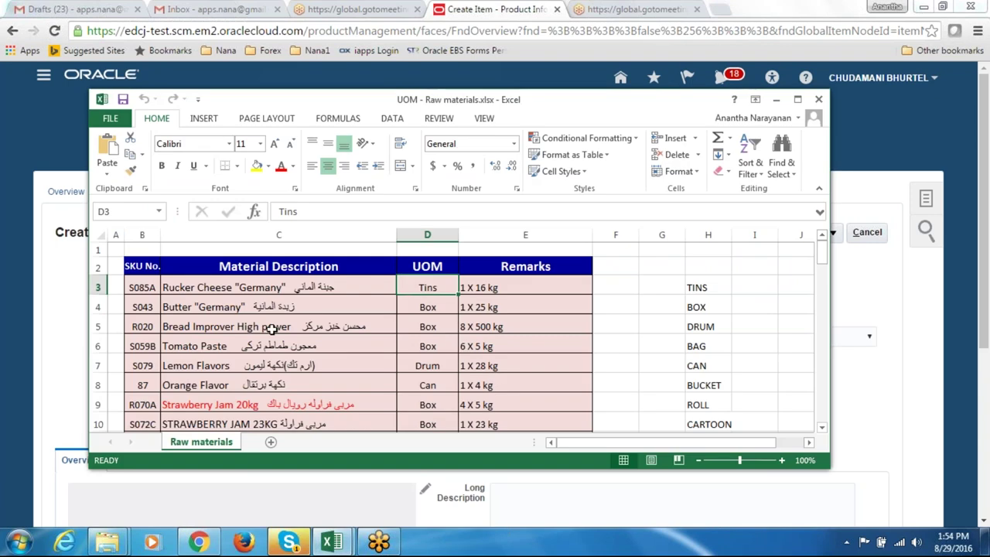
pyautogui.click(254, 287)
pyautogui.hotkey('ctrl', 'c')
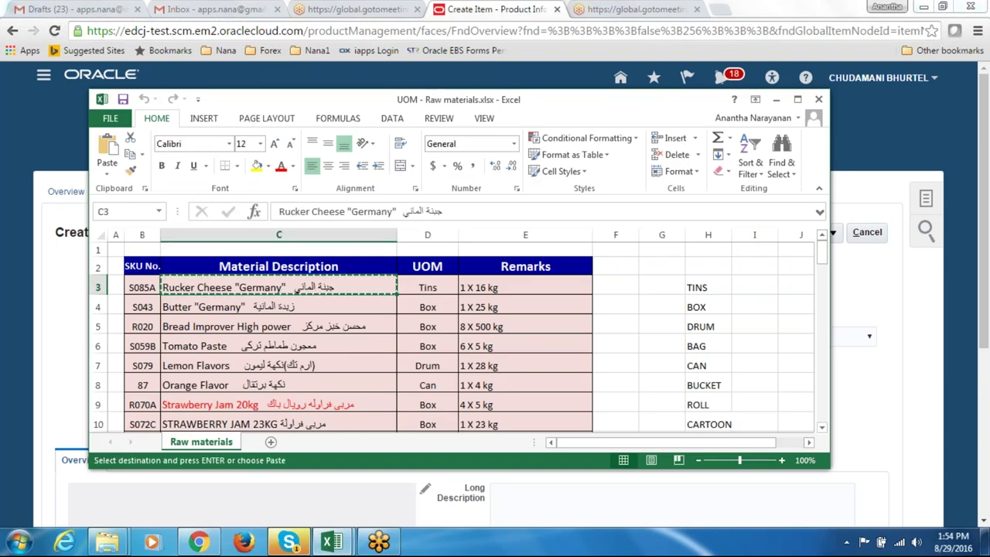
pyautogui.hotkey('alt', 'Tab')
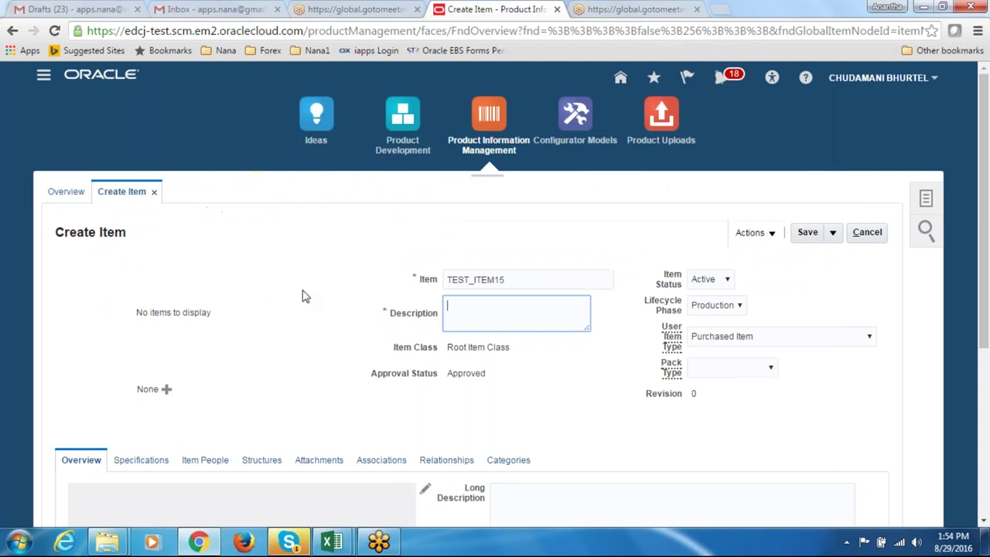
pyautogui.hotkey('ctrl', 'v')
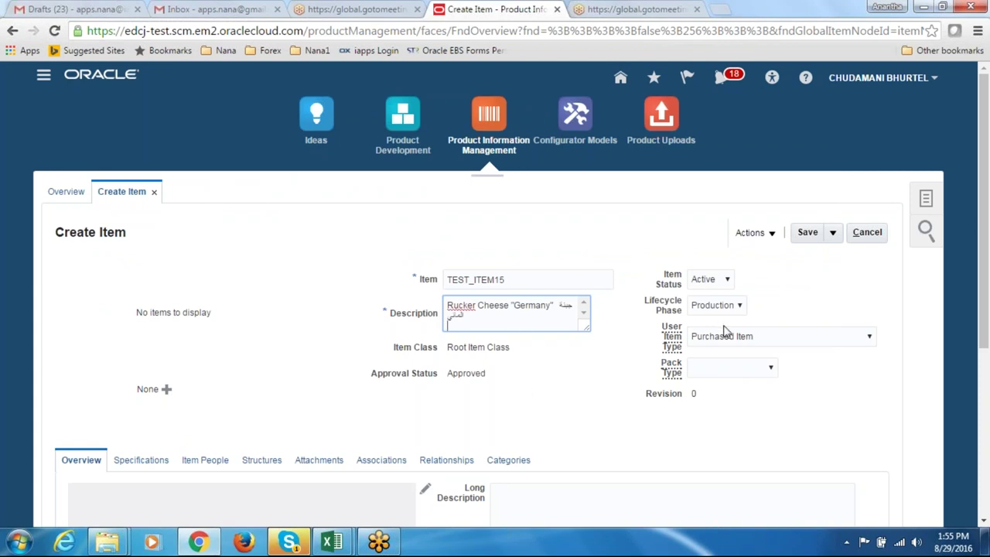
pyautogui.moveTo(985, 311); pyautogui.dragTo(985, 380)
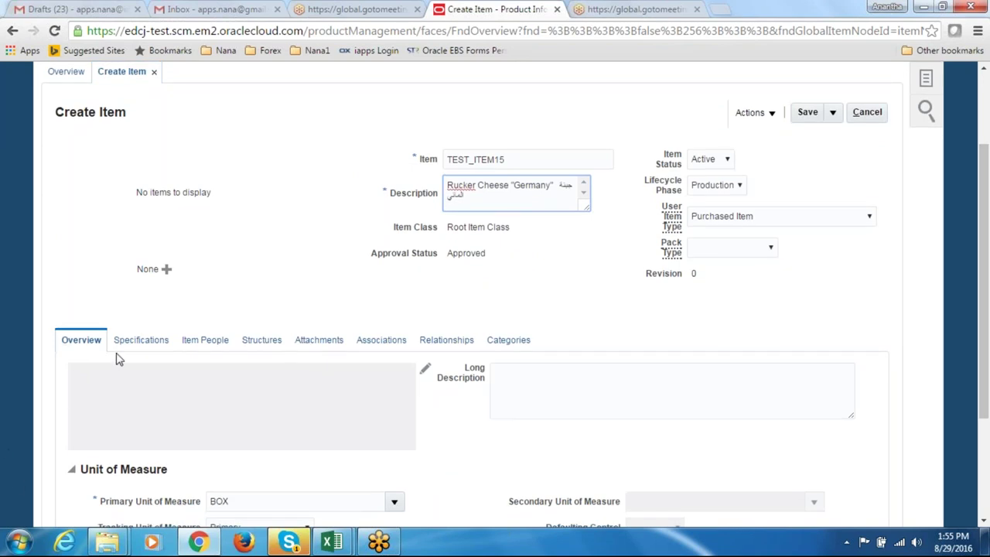
pyautogui.click(141, 348)
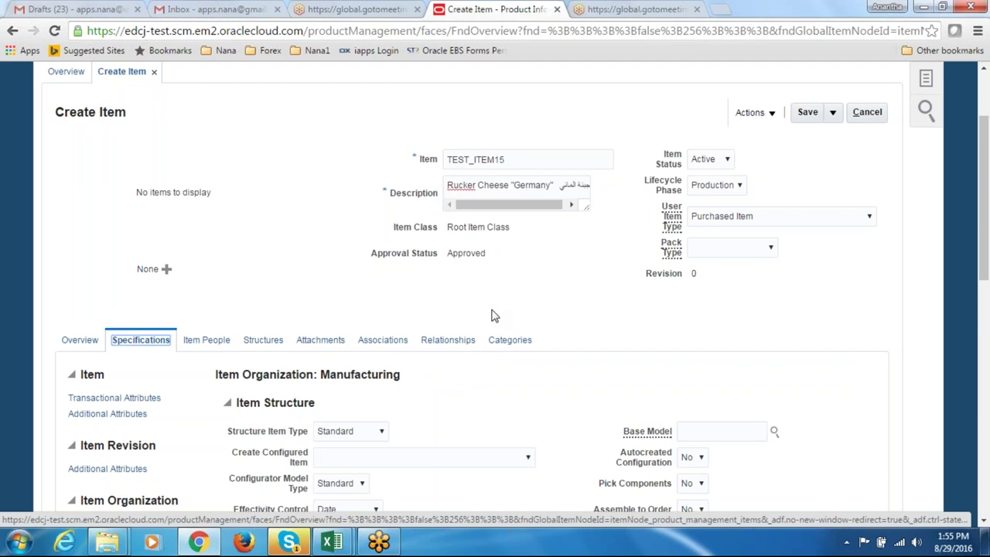
pyautogui.scroll(-3, 491, 316)
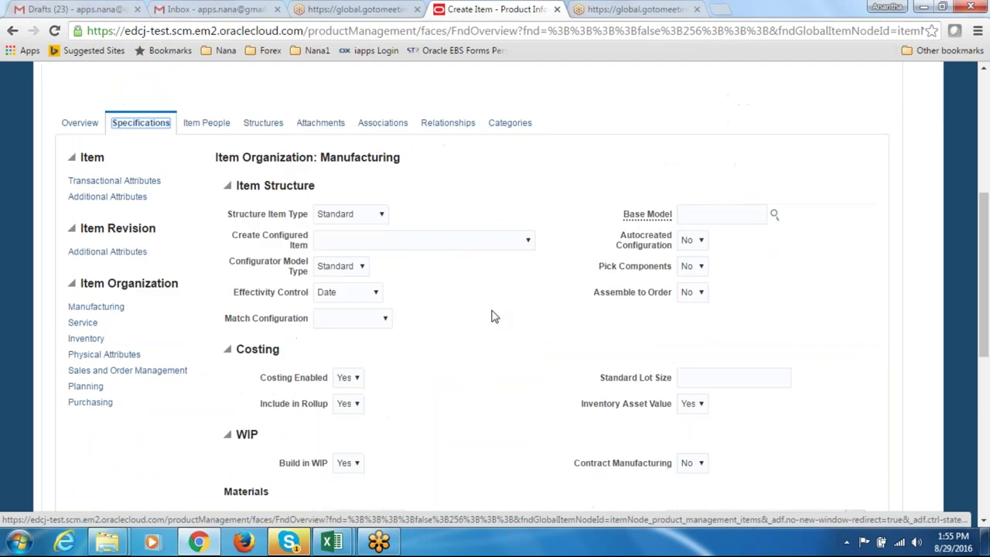
pyautogui.click(81, 339)
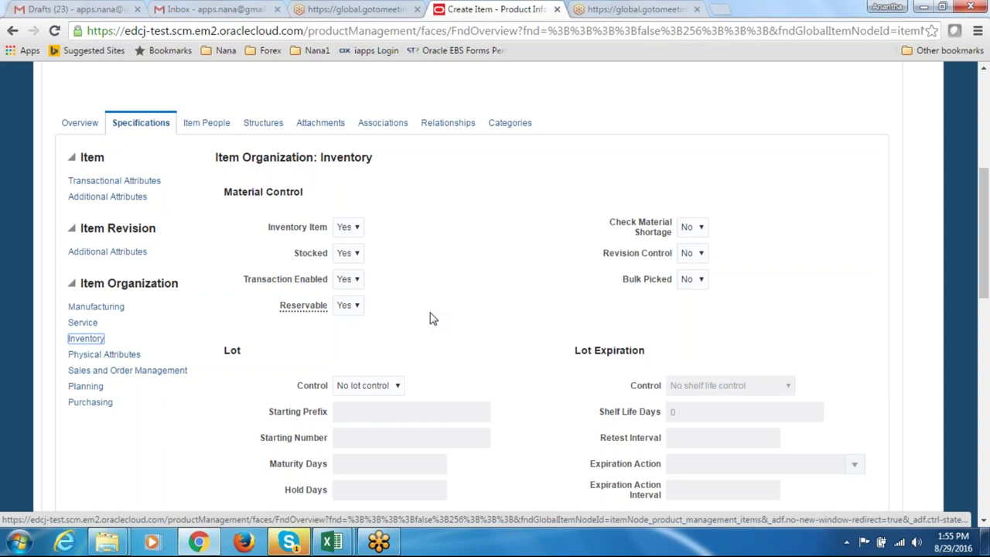
pyautogui.scroll(3, 432, 318)
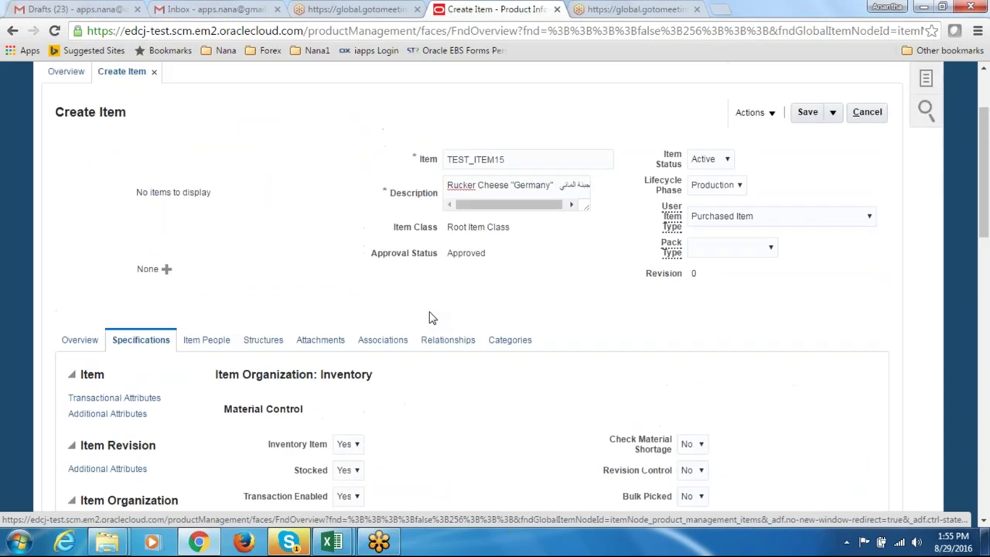
pyautogui.click(80, 340)
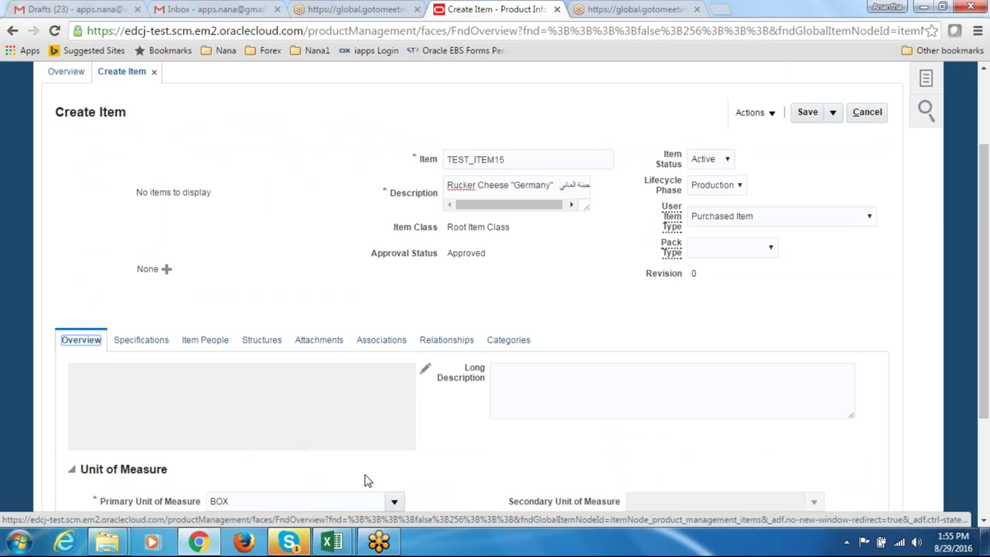
pyautogui.scroll(-4, 365, 477)
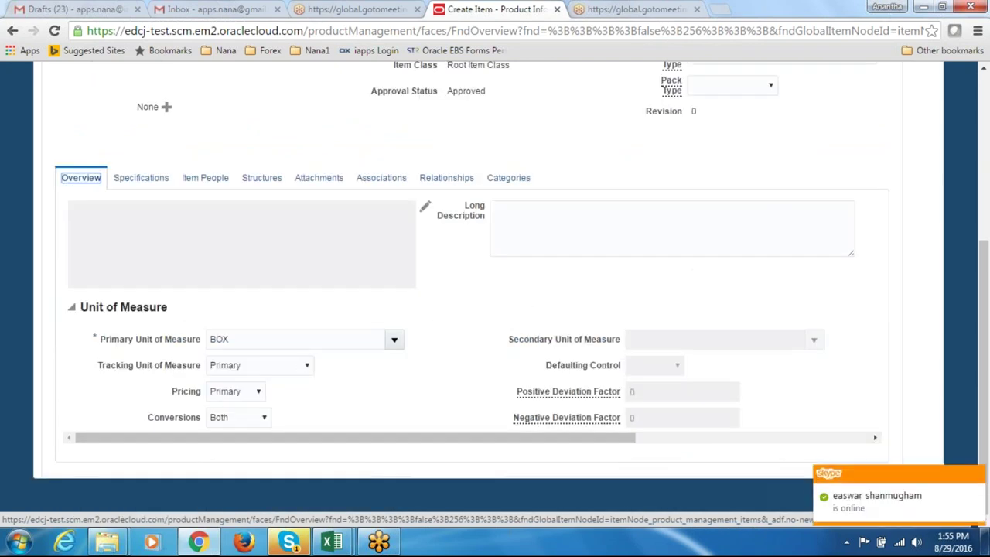
# - After checking the UOM in Excel cell D3, set the primary unit of measure to BOX
pyautogui.moveTo(341, 542)
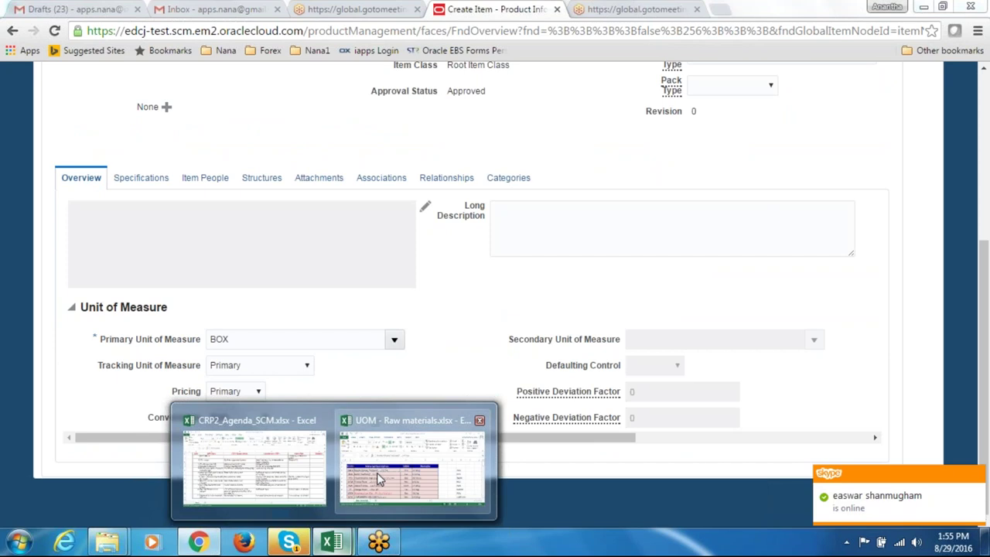
pyautogui.click(379, 470)
pyautogui.click(424, 291)
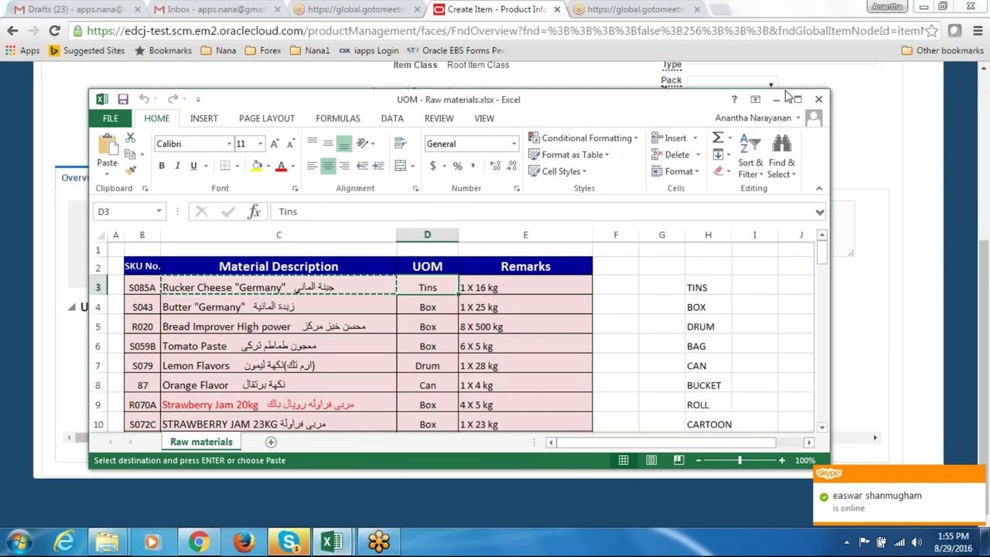
pyautogui.click(776, 100)
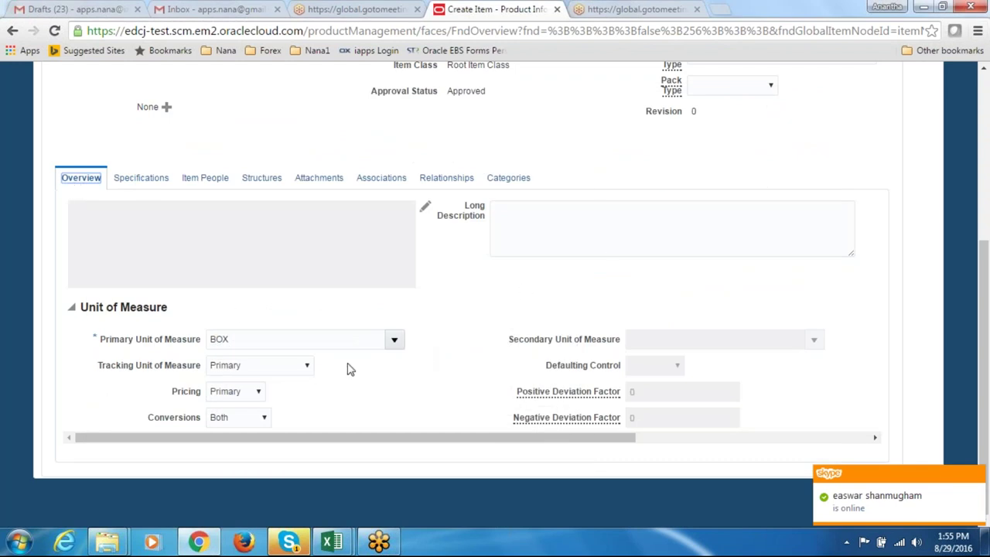
pyautogui.click(395, 340)
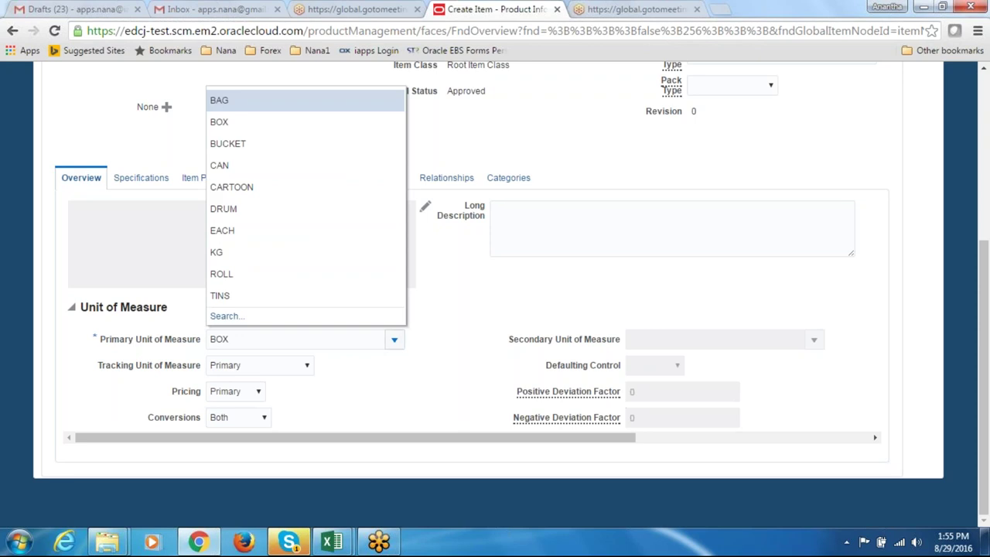
pyautogui.click(284, 299)
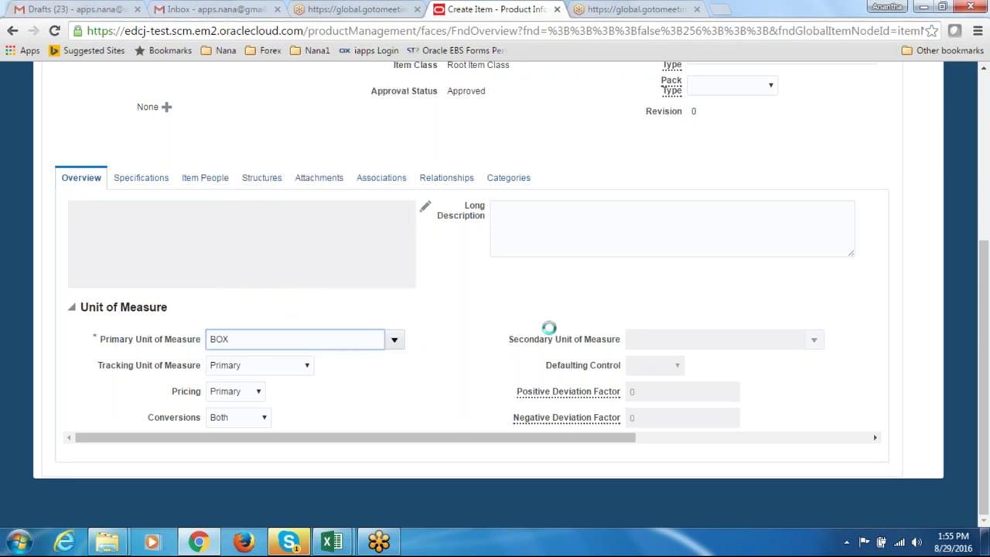
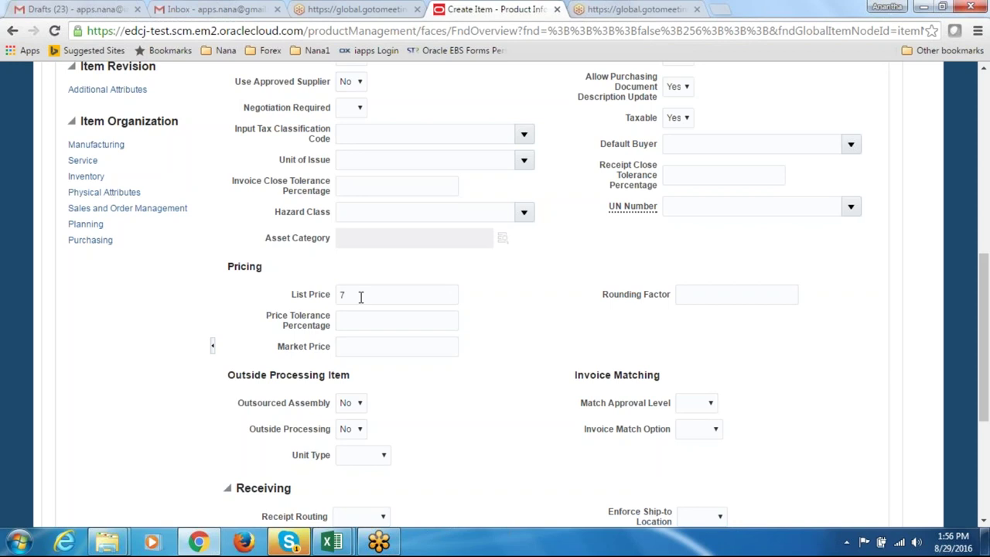
# - Scroll back up and return to TEST_ITEM15's Overview details on the Create Item page
pyautogui.scroll(3, 93, 355)
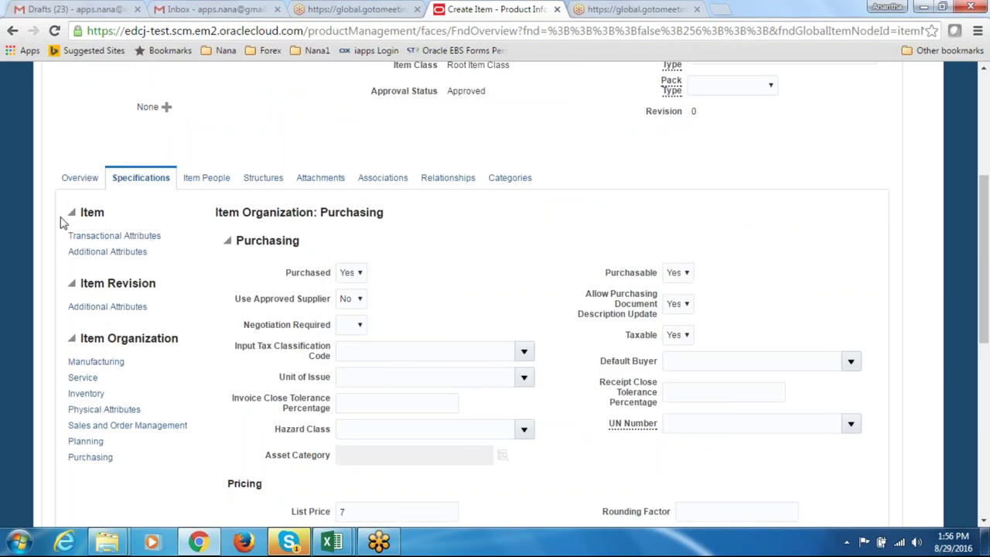
pyautogui.click(78, 179)
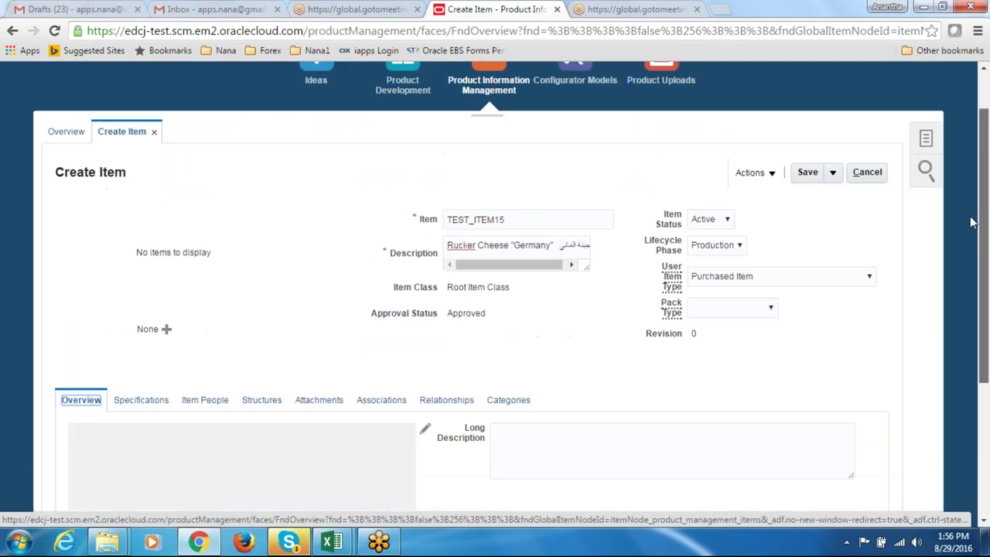
pyautogui.moveTo(973, 343); pyautogui.dragTo(973, 222)
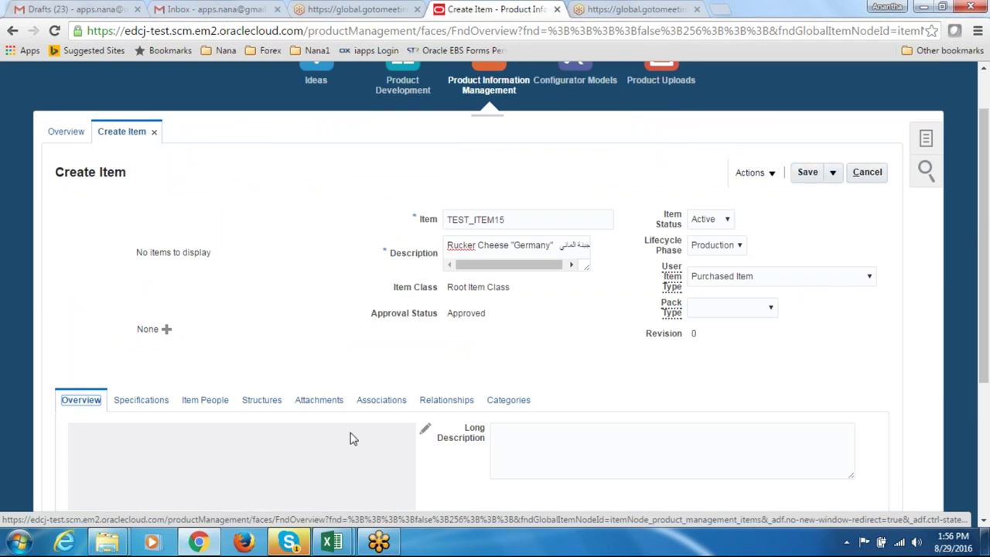
# - Show TEST_ITEM15's organization associations and start adding another organization with Select and Add
pyautogui.click(375, 406)
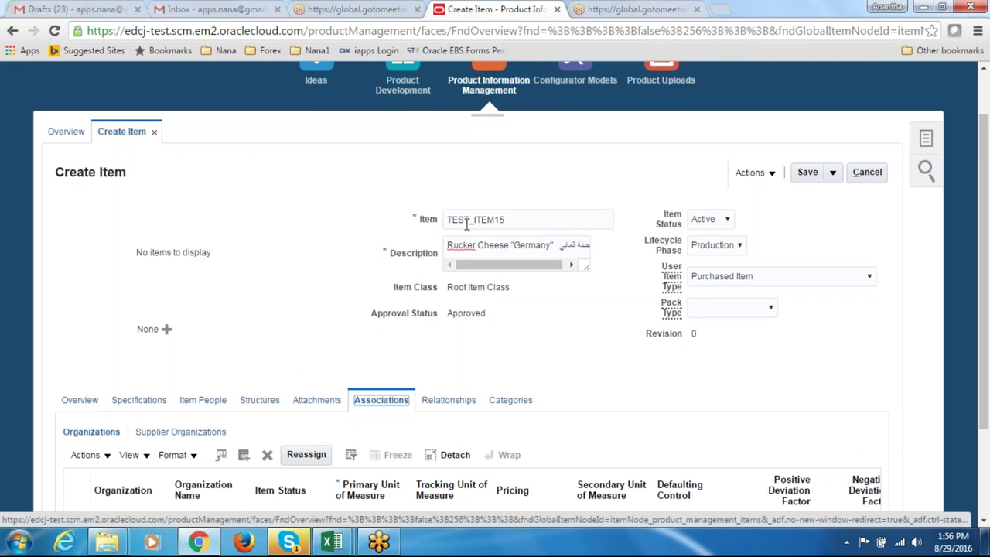
pyautogui.scroll(-2, 292, 372)
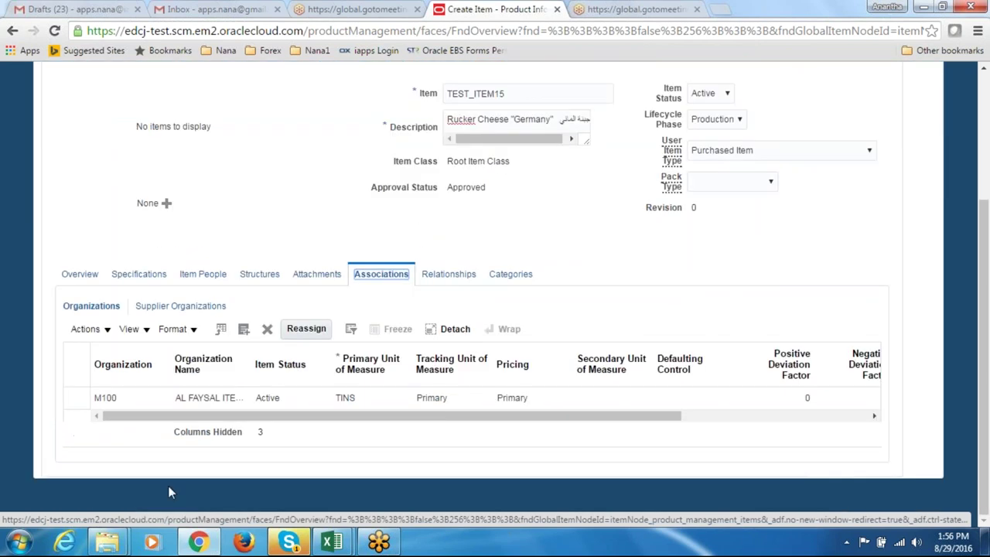
pyautogui.click(85, 330)
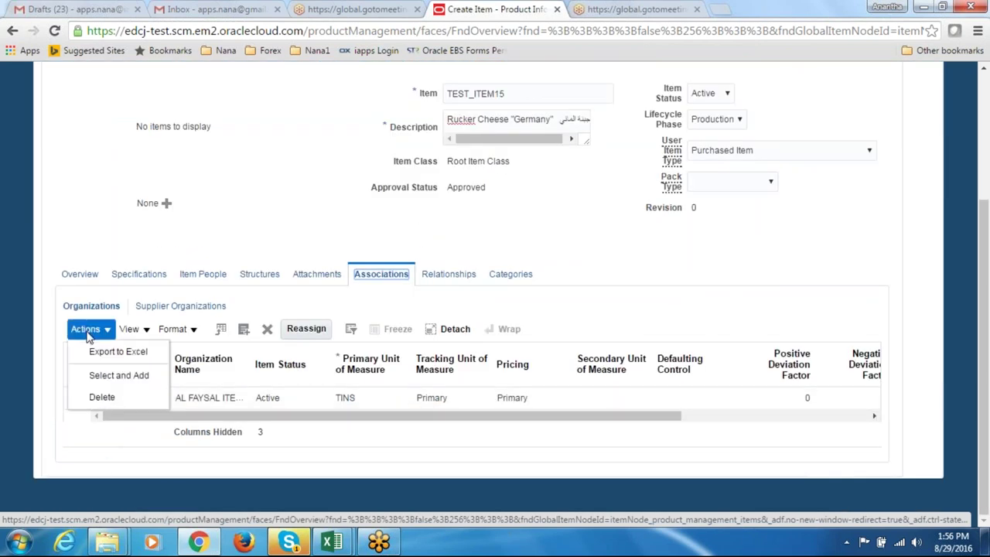
pyautogui.click(116, 375)
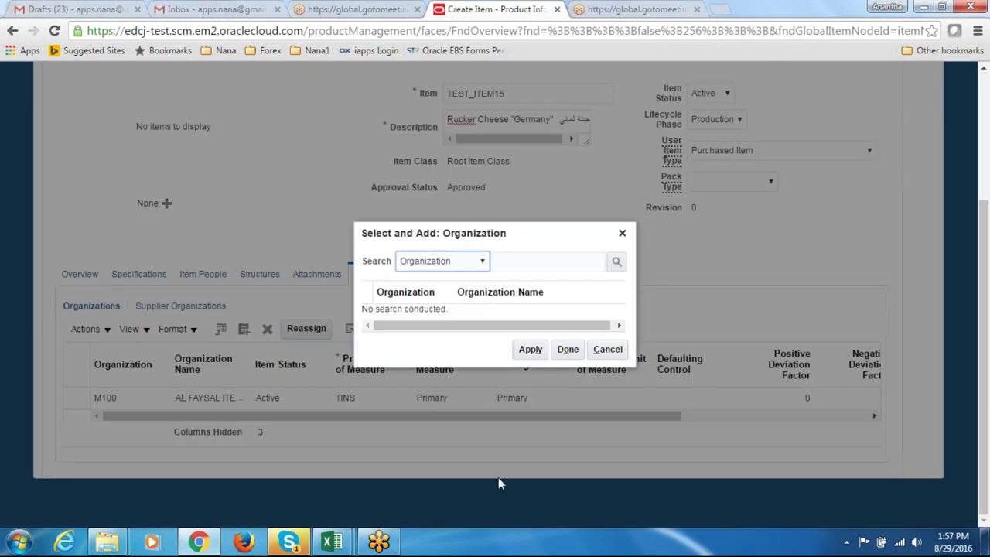
# - Search for organization c101, fixing the mistyped code, and add RAW MATERIAL WAREHOUSE
pyautogui.click(558, 262)
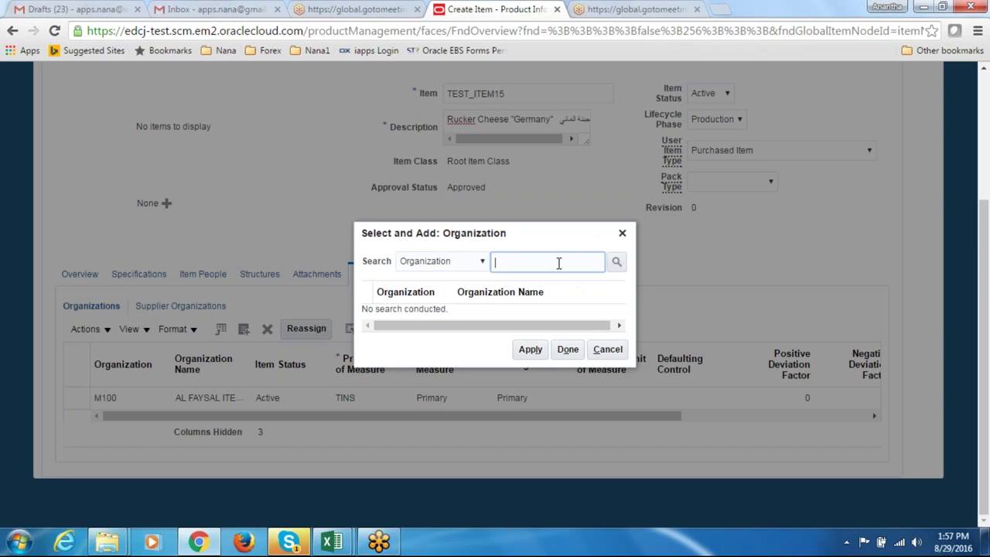
pyautogui.write('cf101')
pyautogui.click(617, 262)
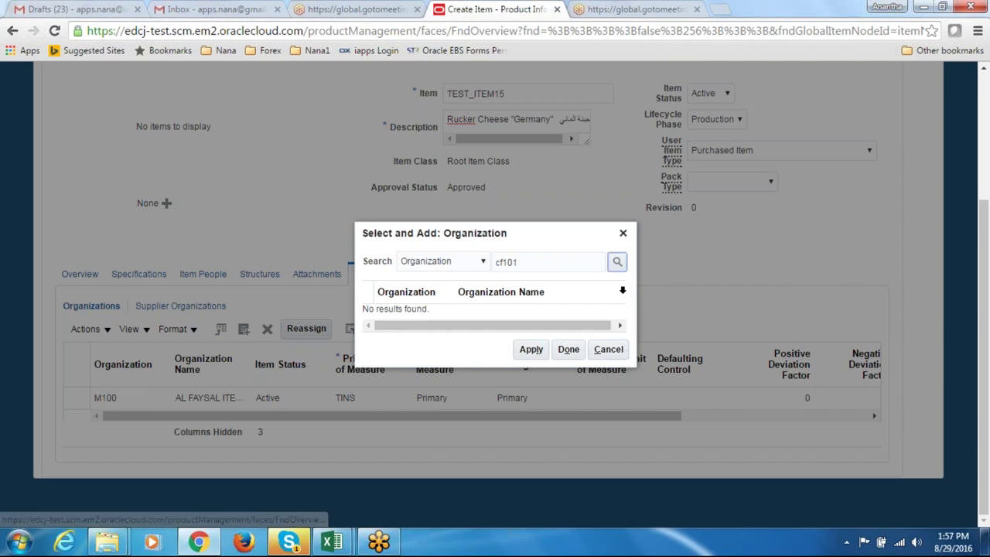
pyautogui.click(543, 262)
pyautogui.press('BackSpace')
pyautogui.press('BackSpace')
pyautogui.press('BackSpace')
pyautogui.press('BackSpace')
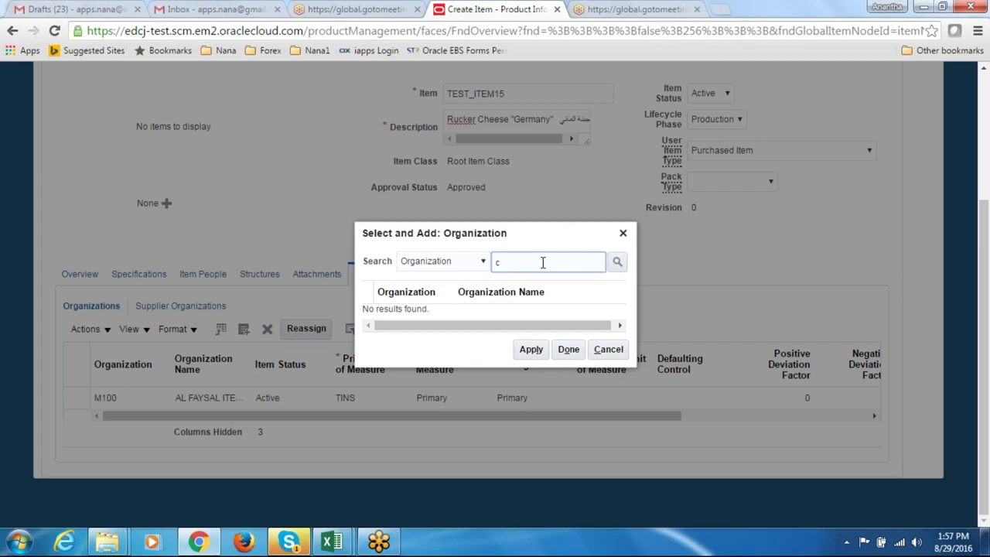
pyautogui.write('101')
pyautogui.click(617, 262)
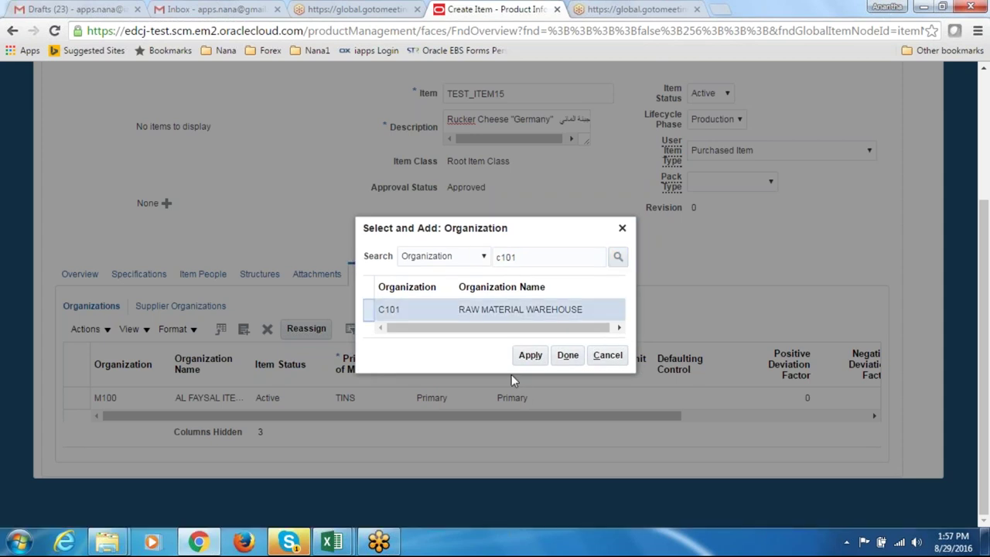
pyautogui.click(531, 355)
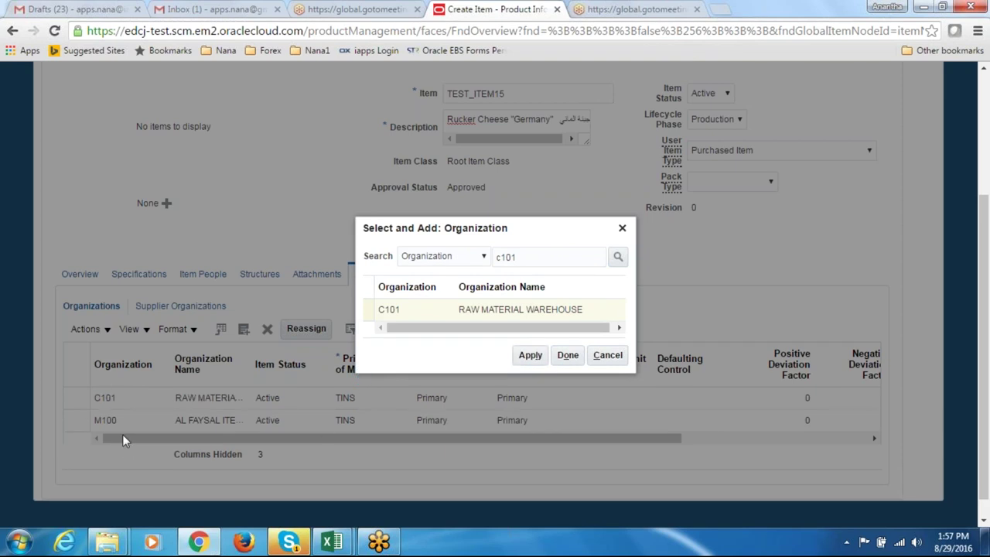
pyautogui.click(567, 356)
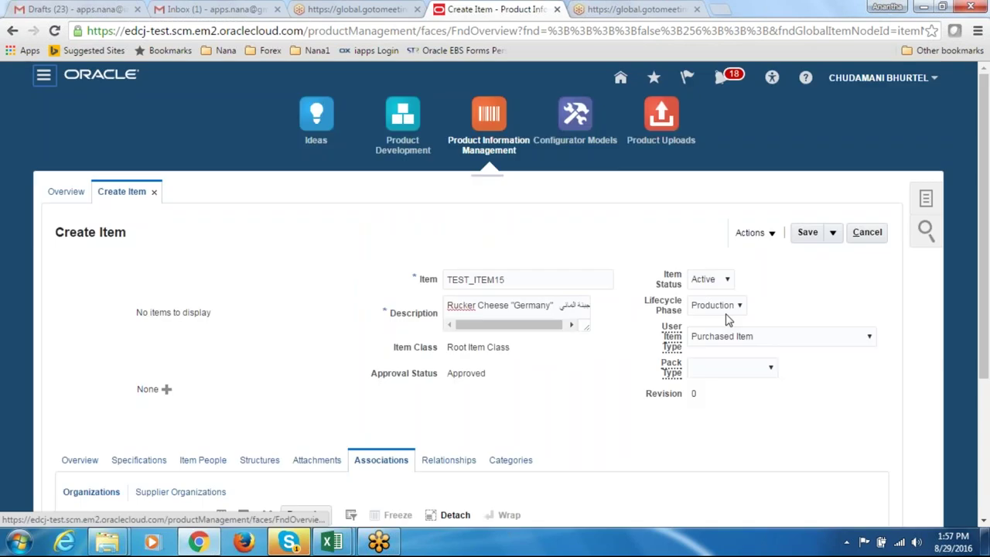
# - Save and close TEST_ITEM15 with the Save dropdown's Save and Close option
pyautogui.click(834, 235)
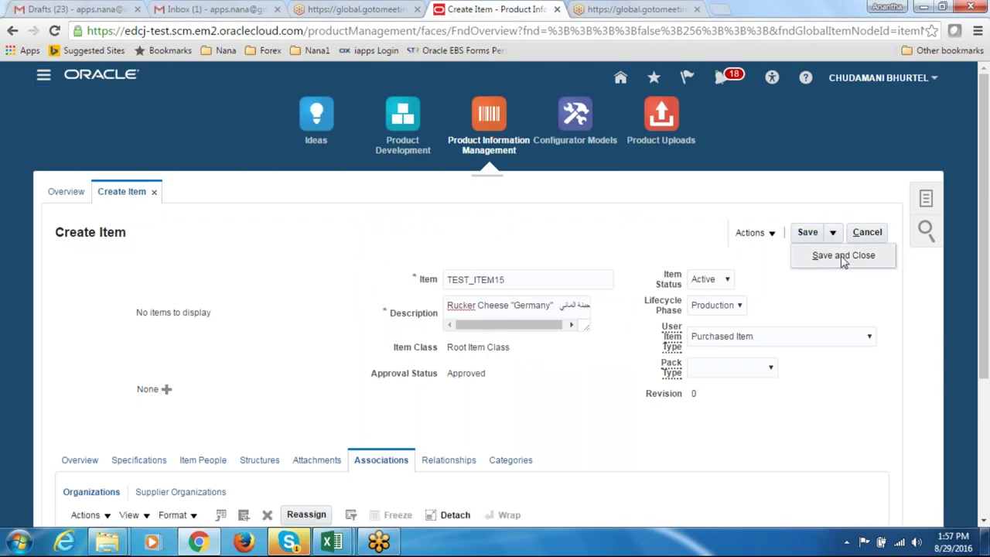
pyautogui.click(843, 256)
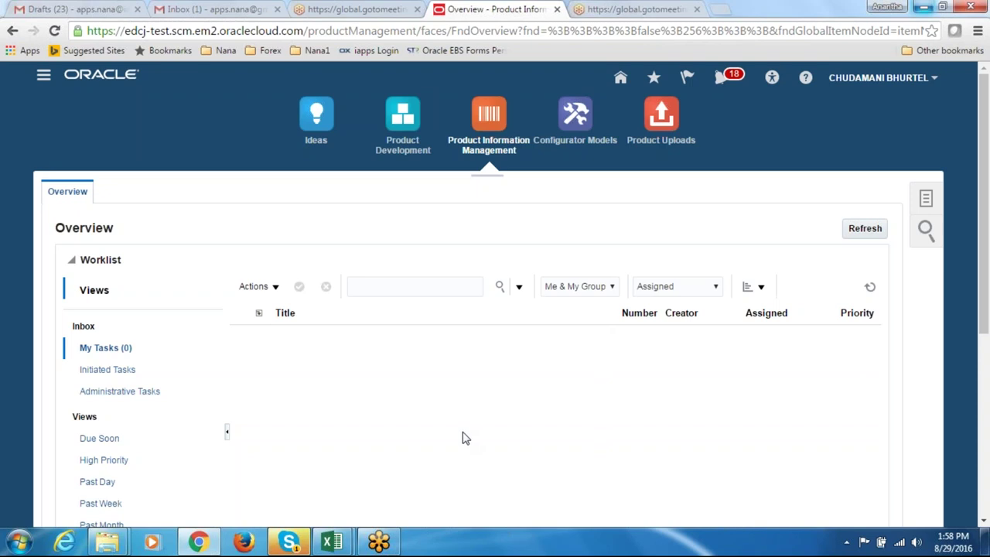
pyautogui.click(334, 545)
pyautogui.click(258, 454)
pyautogui.click(408, 322)
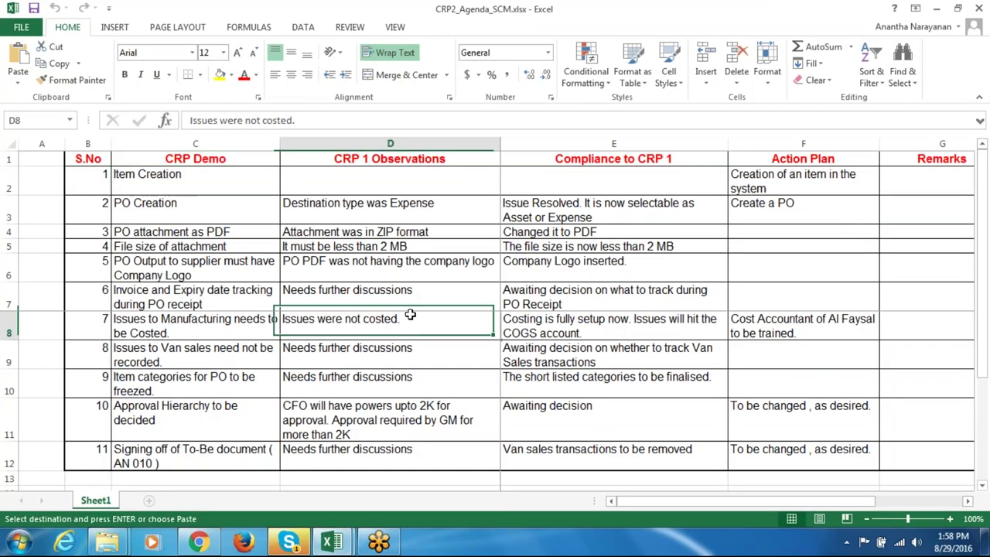
pyautogui.click(194, 205)
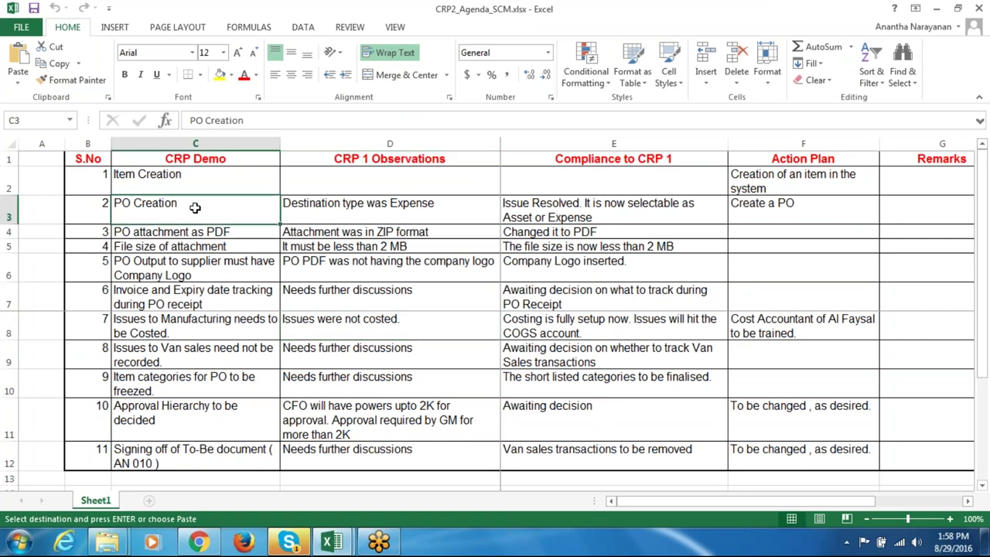
pyautogui.click(406, 217)
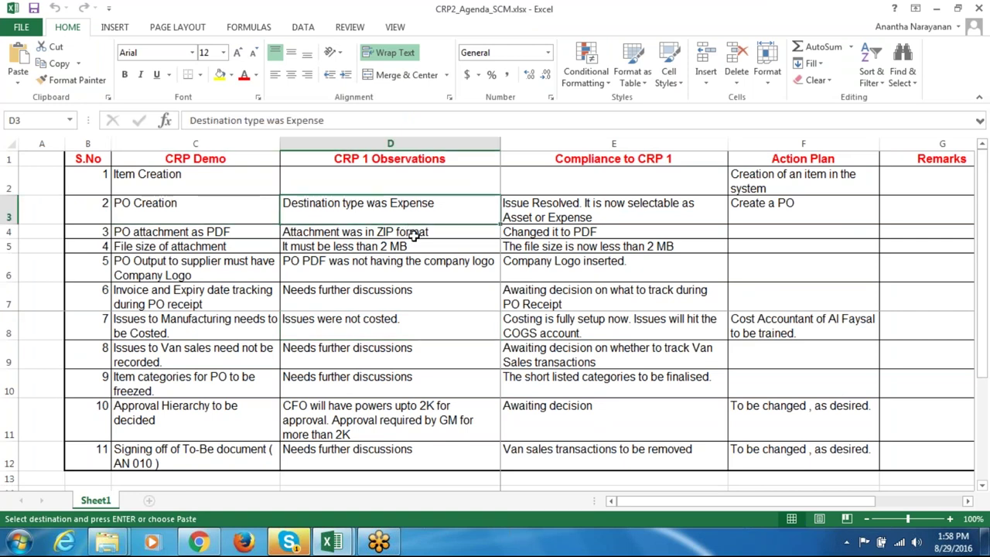
pyautogui.click(188, 207)
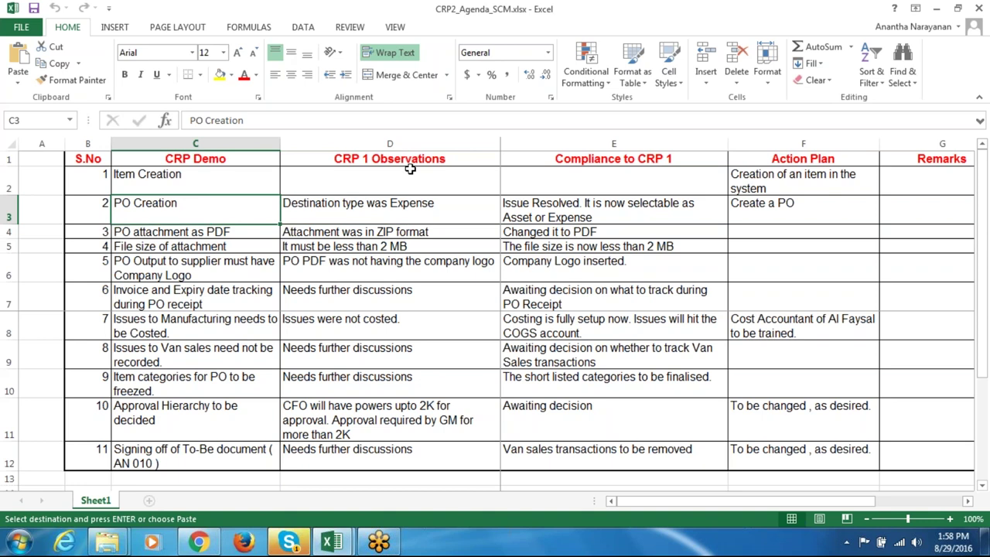
pyautogui.click(374, 159)
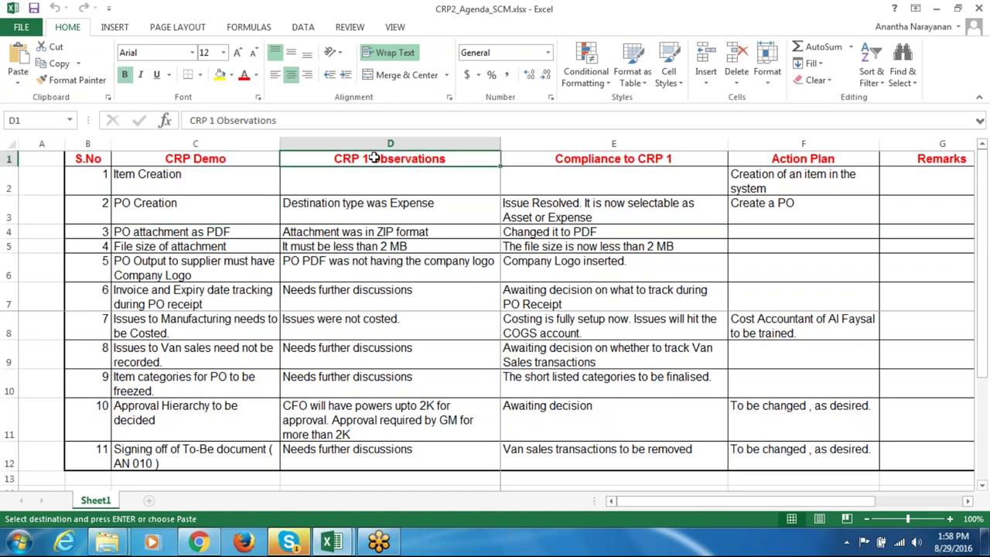
pyautogui.click(372, 213)
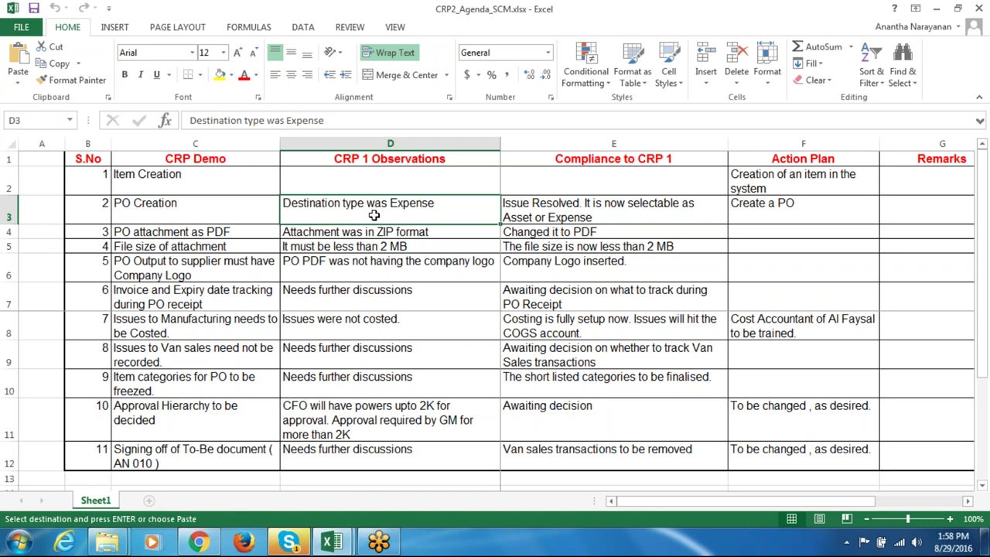
pyautogui.click(135, 179)
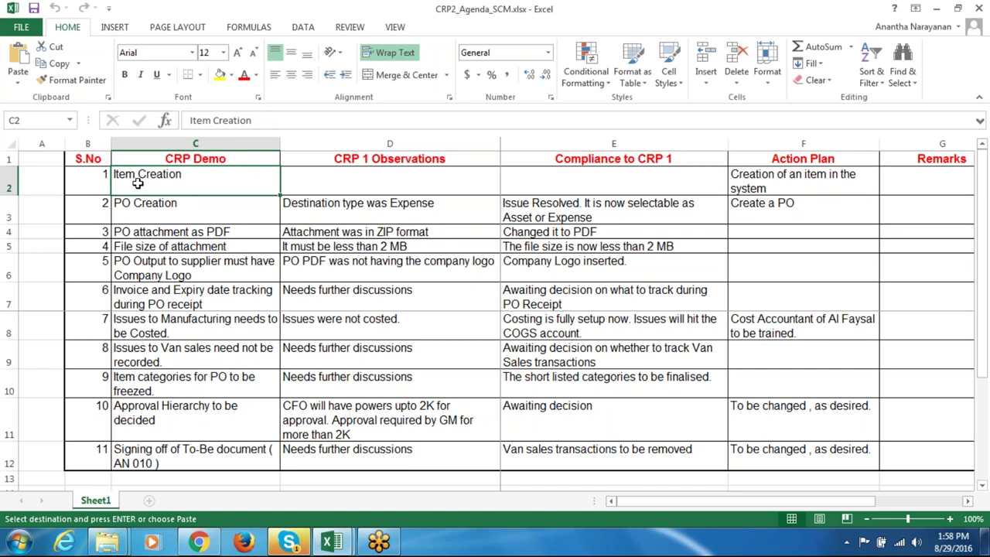
pyautogui.click(328, 184)
pyautogui.click(580, 174)
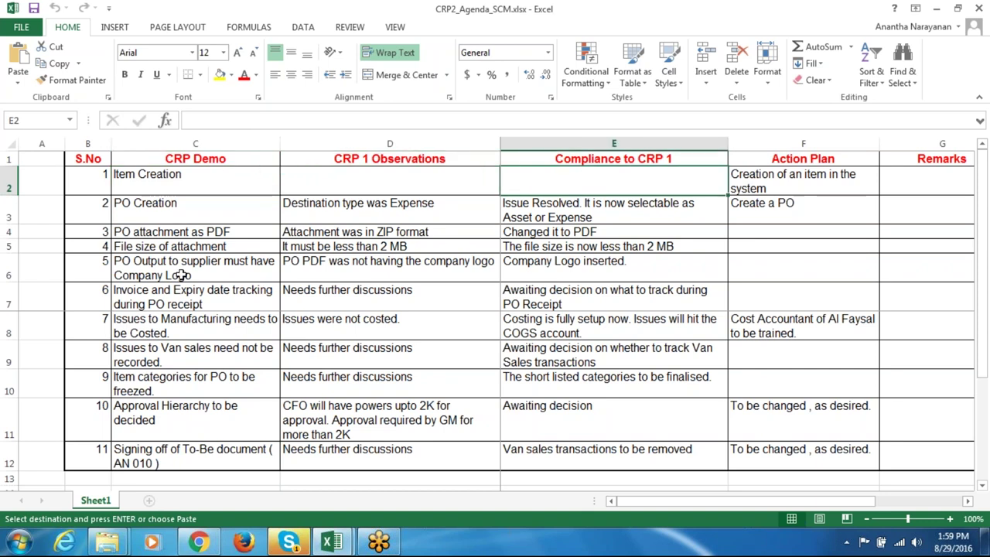
pyautogui.click(130, 190)
pyautogui.click(302, 190)
pyautogui.click(617, 186)
pyautogui.click(774, 187)
pyautogui.click(613, 186)
pyautogui.click(180, 207)
pyautogui.click(360, 221)
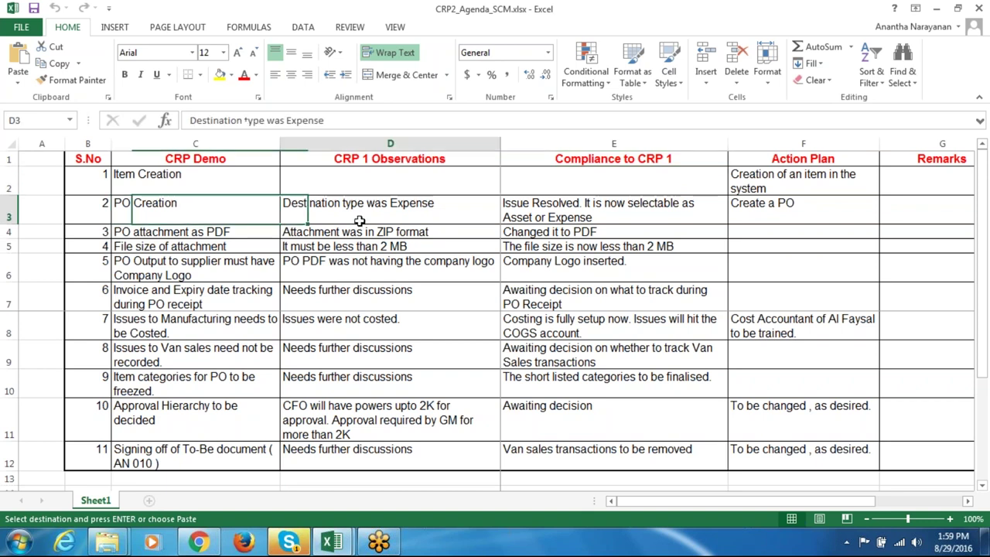
pyautogui.click(545, 216)
pyautogui.click(200, 211)
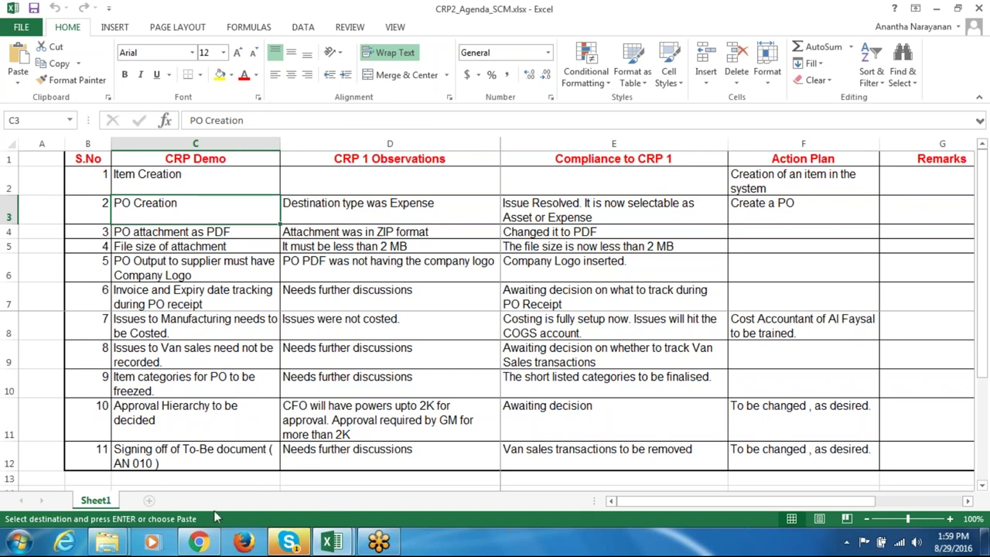
pyautogui.click(219, 542)
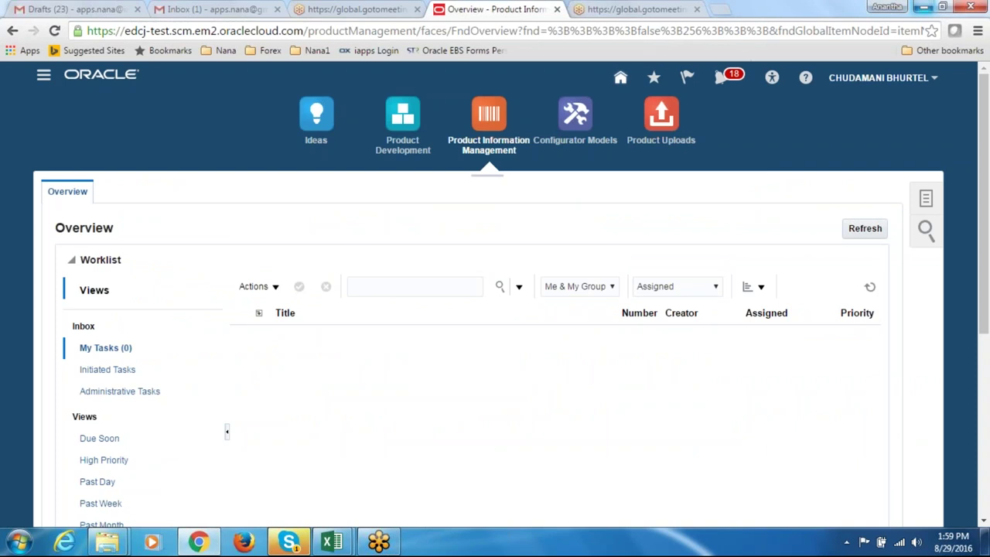
# - Go from the Home page through Procurement to the Purchasing work area
pyautogui.click(622, 79)
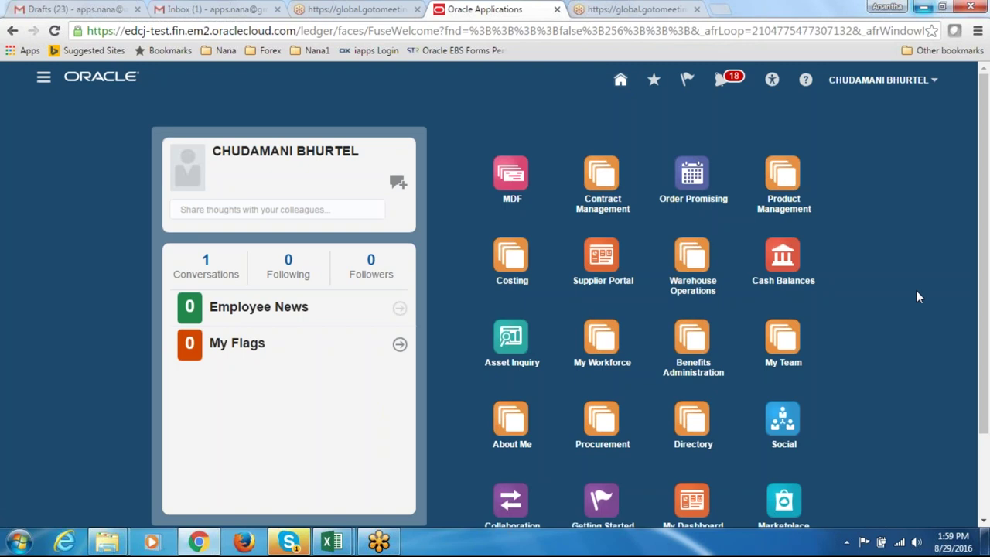
pyautogui.click(605, 423)
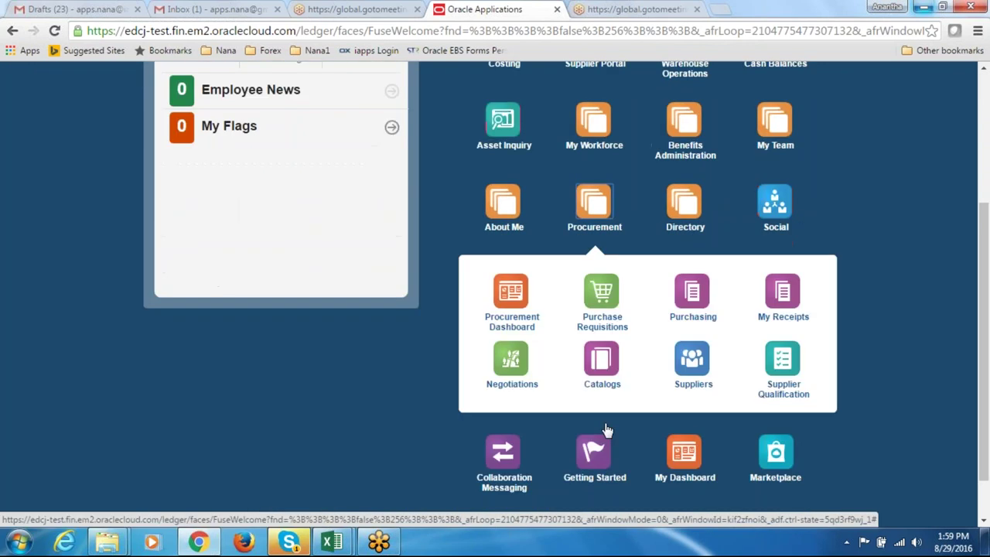
pyautogui.click(693, 300)
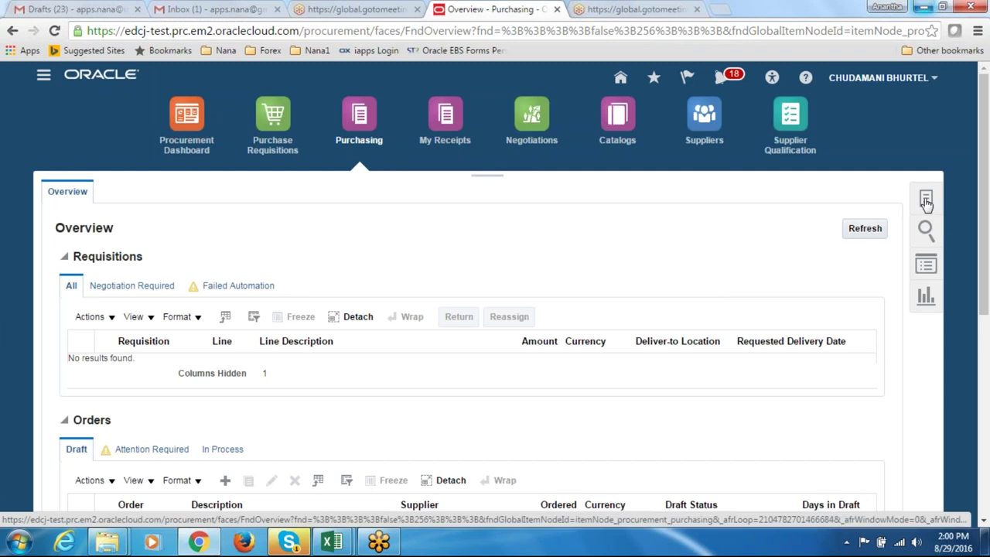
# - Choose Orders > Create Order from the Purchasing Tasks panel
pyautogui.click(927, 200)
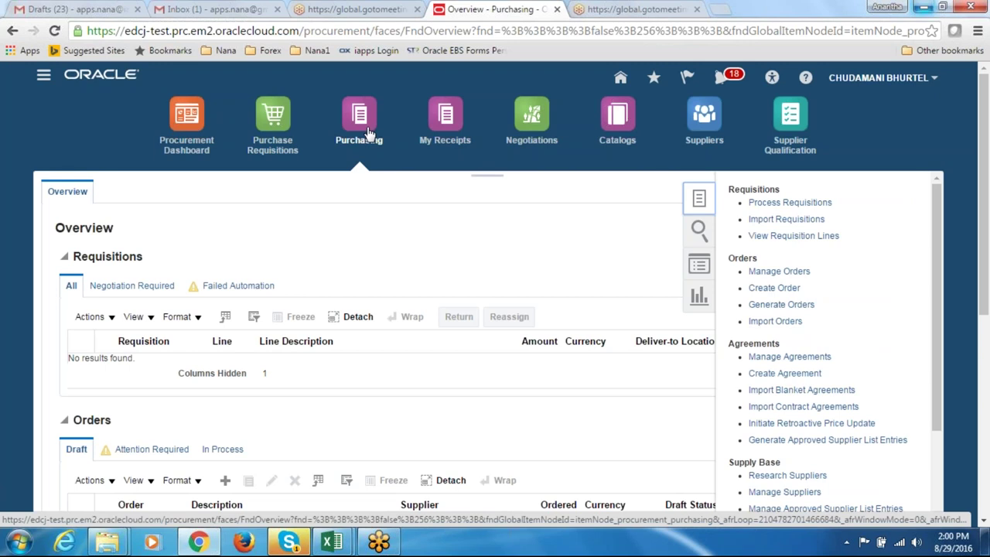
pyautogui.click(766, 295)
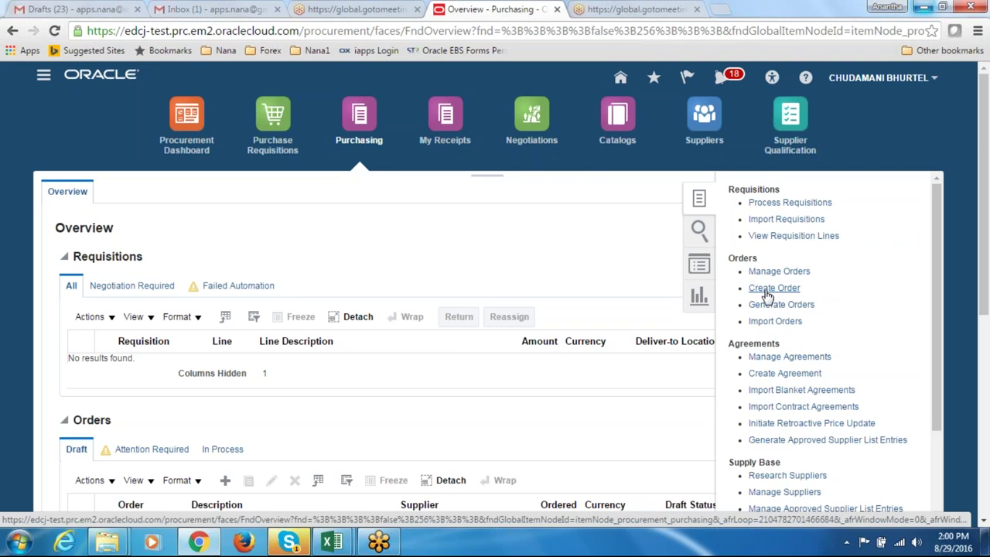
pyautogui.click(767, 294)
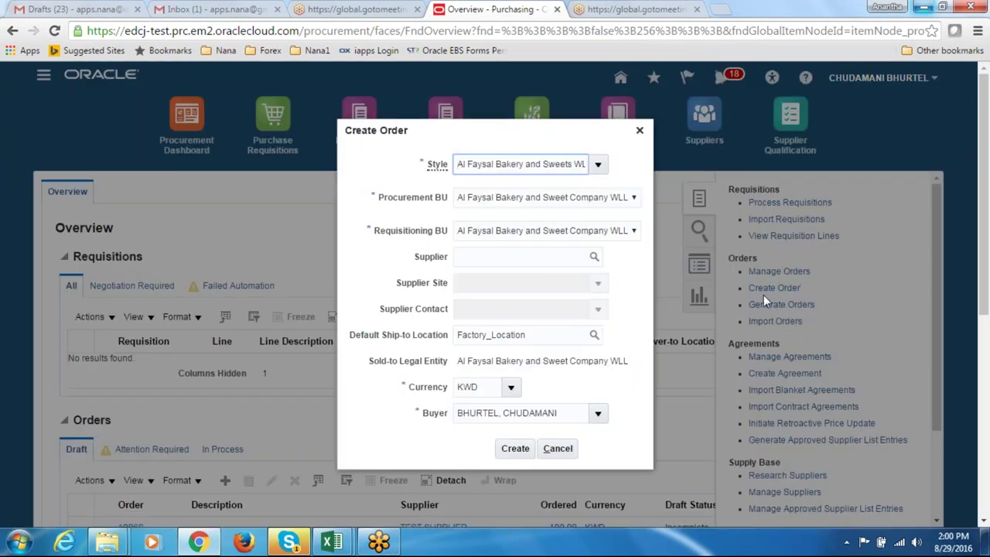
# - Set the supplier to TEST SUPPLIER and create the purchase order
pyautogui.click(486, 256)
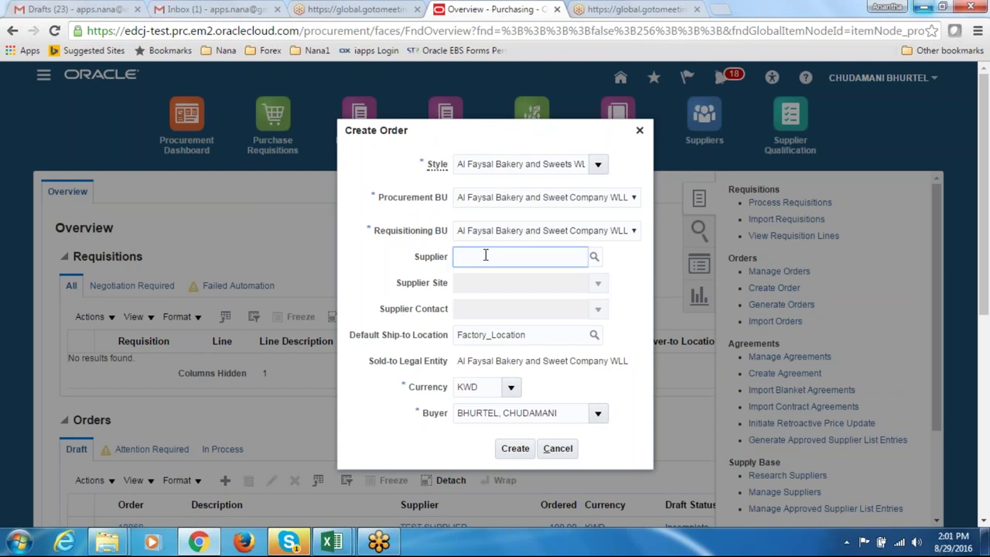
pyautogui.write('TEST')
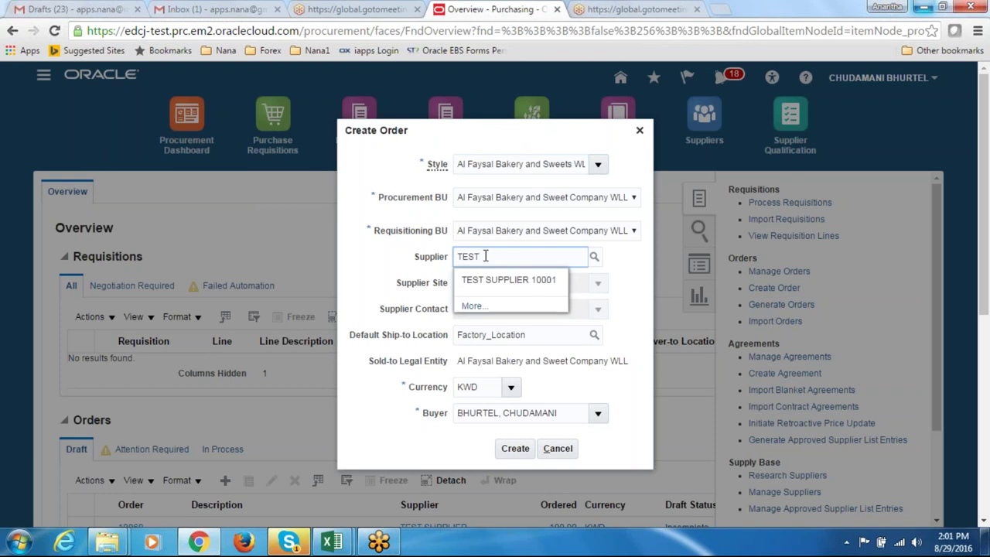
pyautogui.click(496, 281)
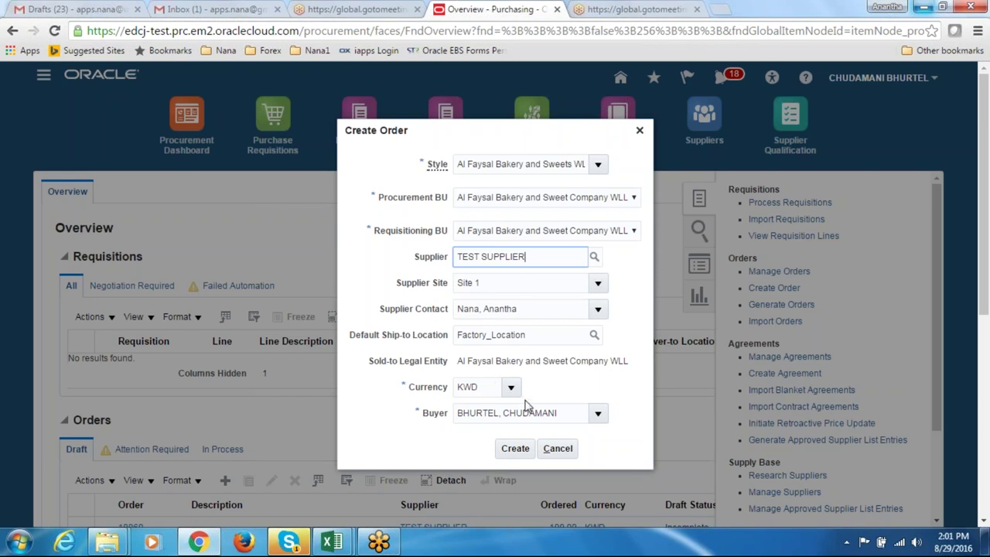
pyautogui.click(515, 450)
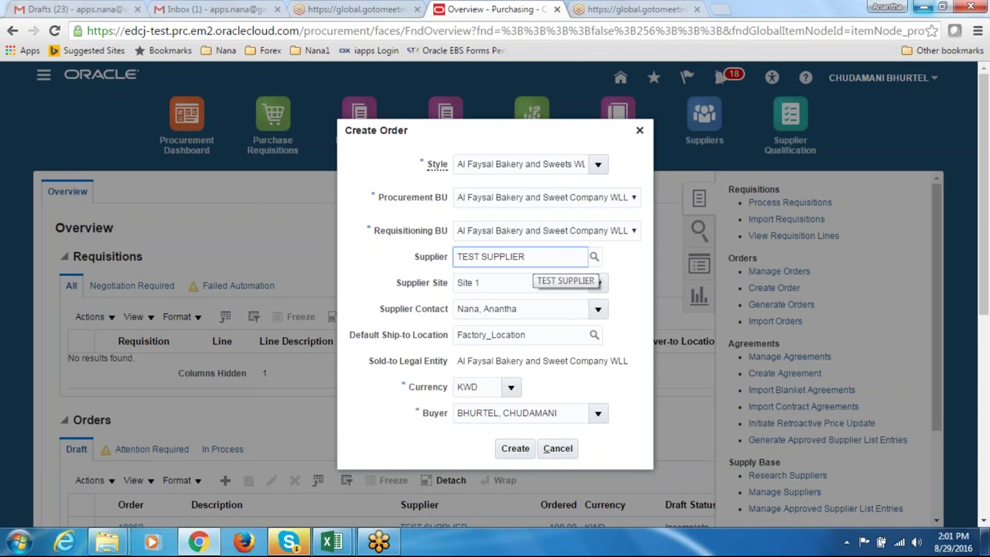
pyautogui.click(513, 450)
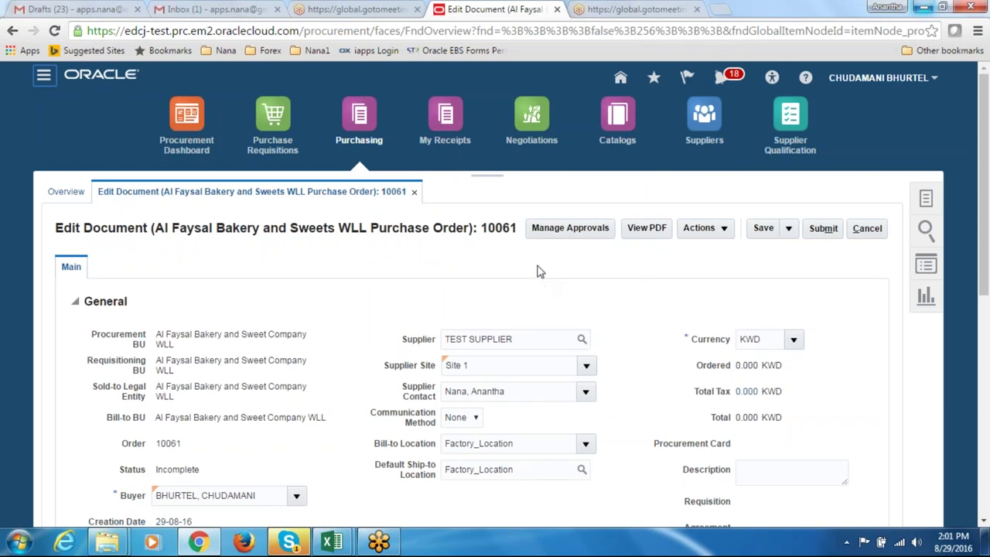
# - Add TEST_ITEM15 Rucker Cheese as line 1 and review its filled-in description
pyautogui.scroll(-6, 564, 295)
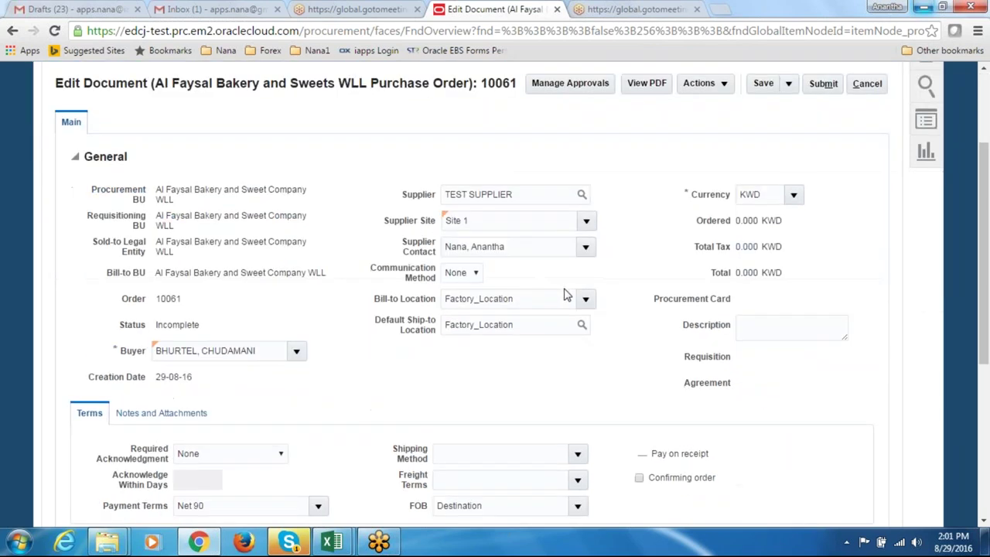
pyautogui.scroll(-1, 566, 290)
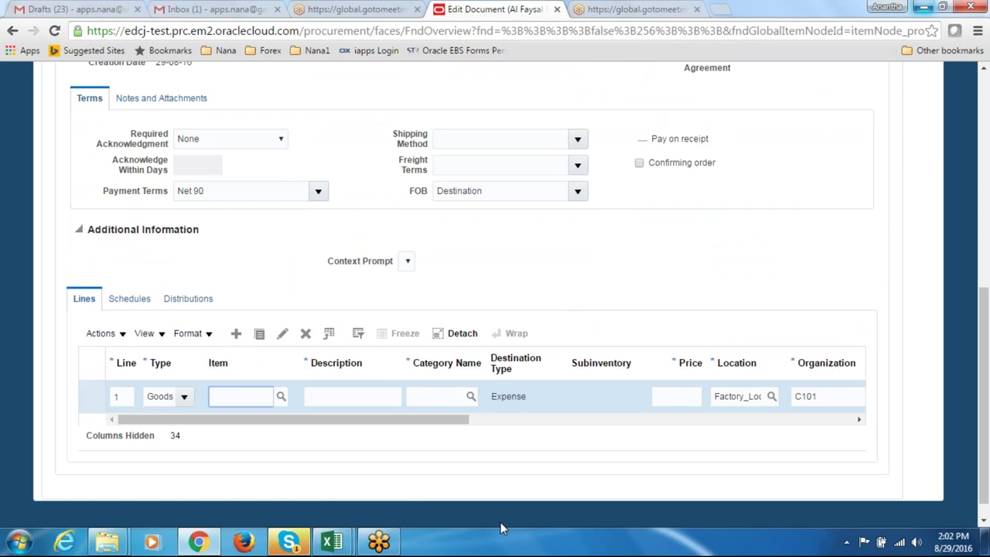
pyautogui.write('TEST')
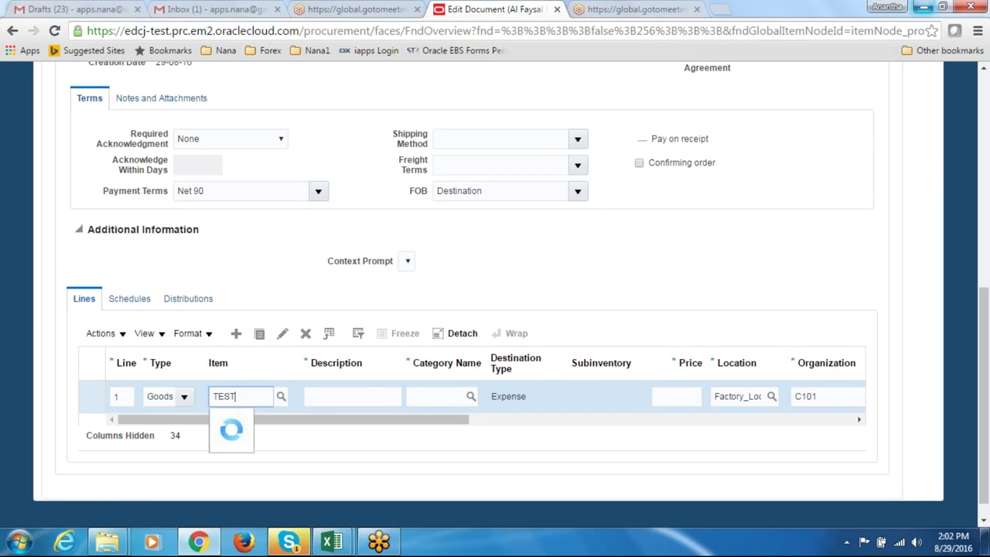
pyautogui.write('_ITEM15')
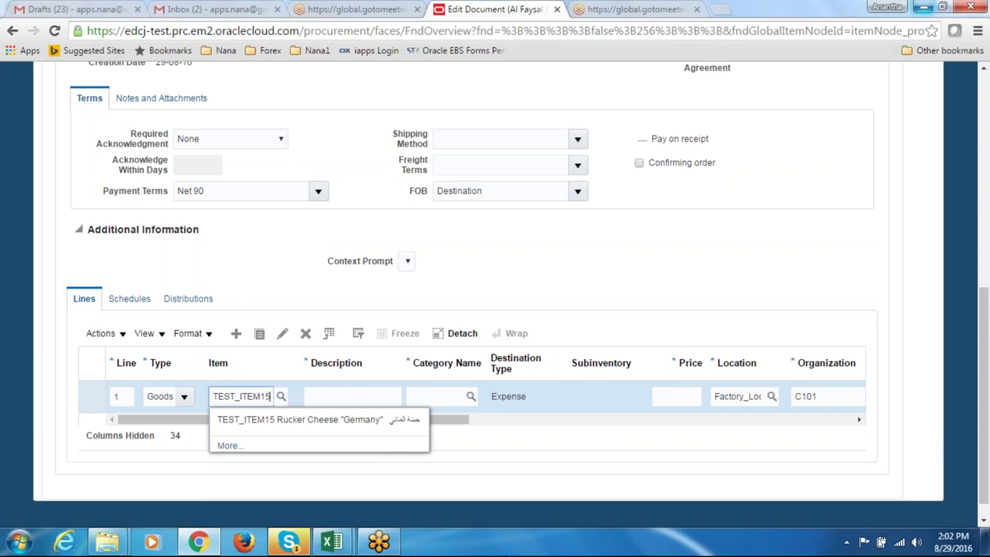
pyautogui.click(331, 422)
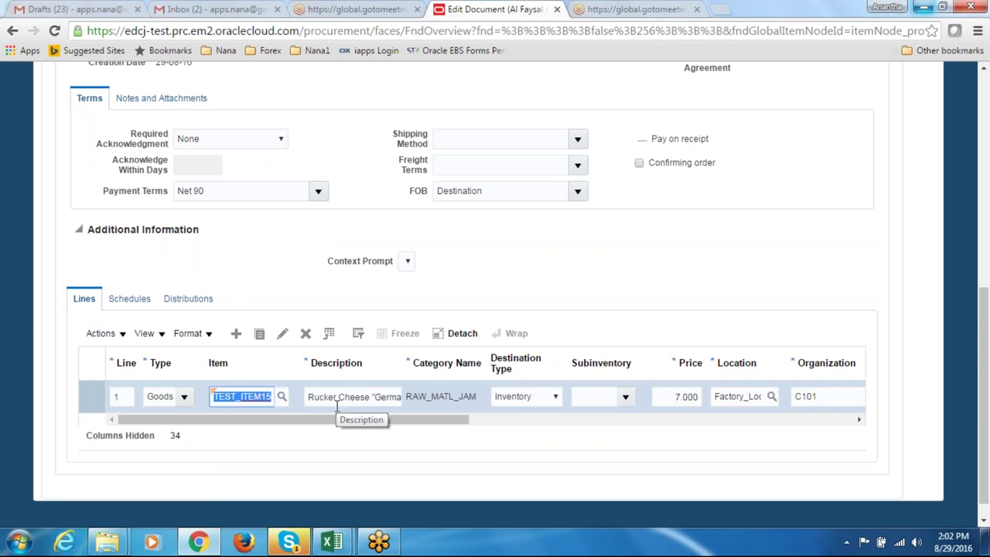
pyautogui.click(337, 398)
pyautogui.press('End')
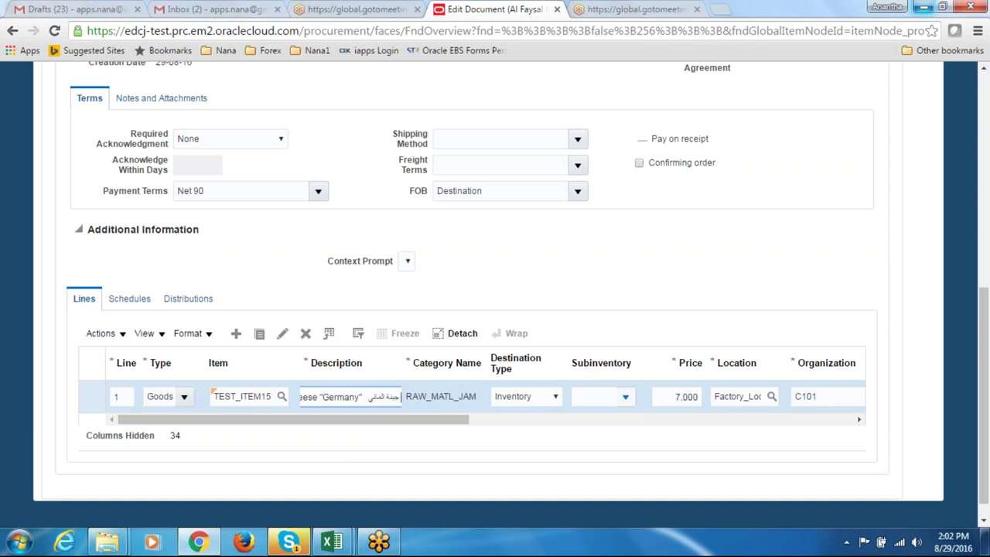
# - Check the line's Subinventory and Destination Type choices without changing them
pyautogui.click(627, 401)
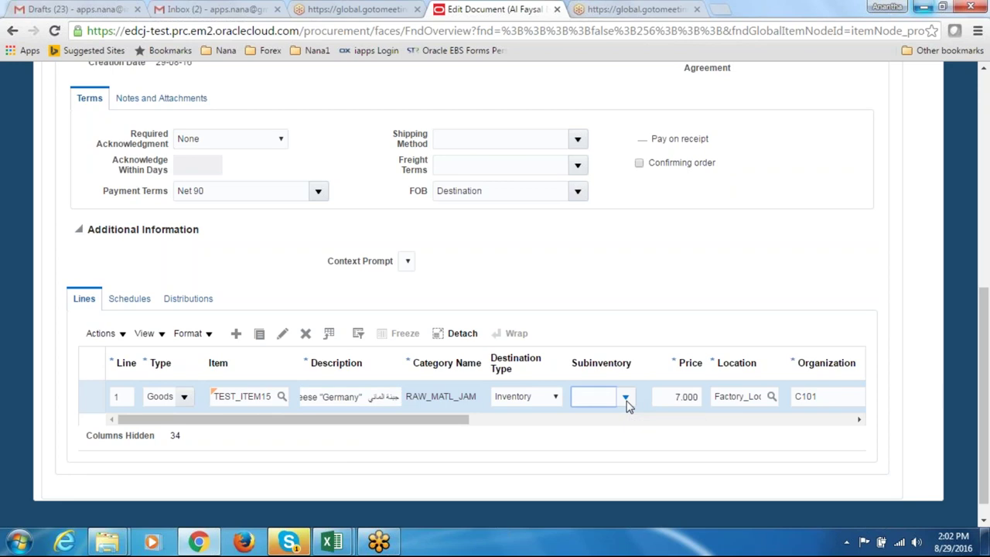
pyautogui.click(627, 397)
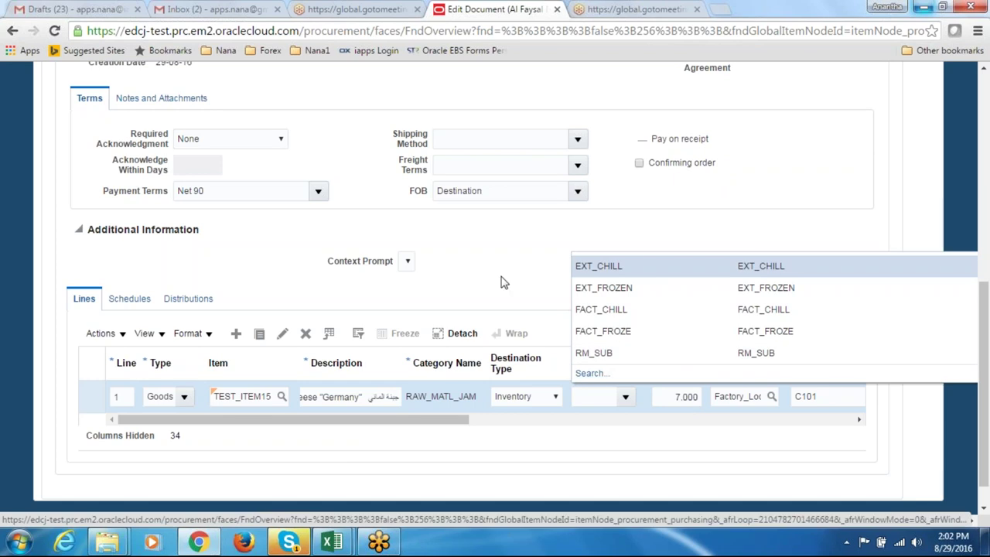
pyautogui.press('Escape')
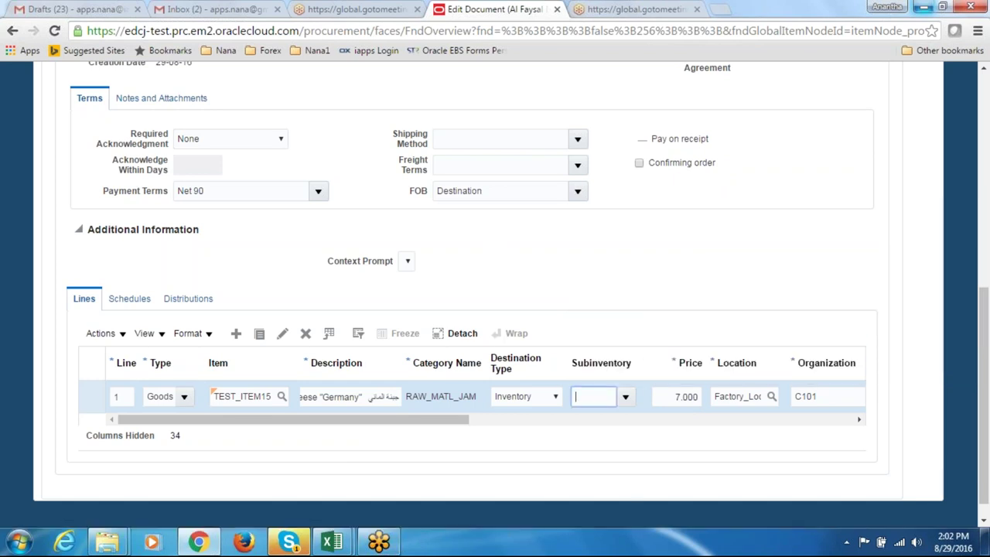
pyautogui.click(532, 400)
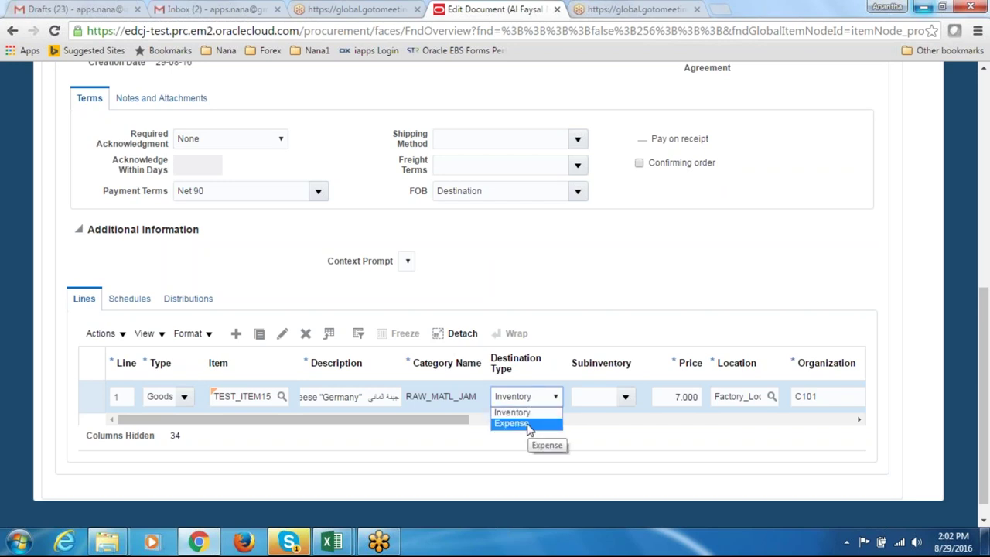
pyautogui.click(332, 543)
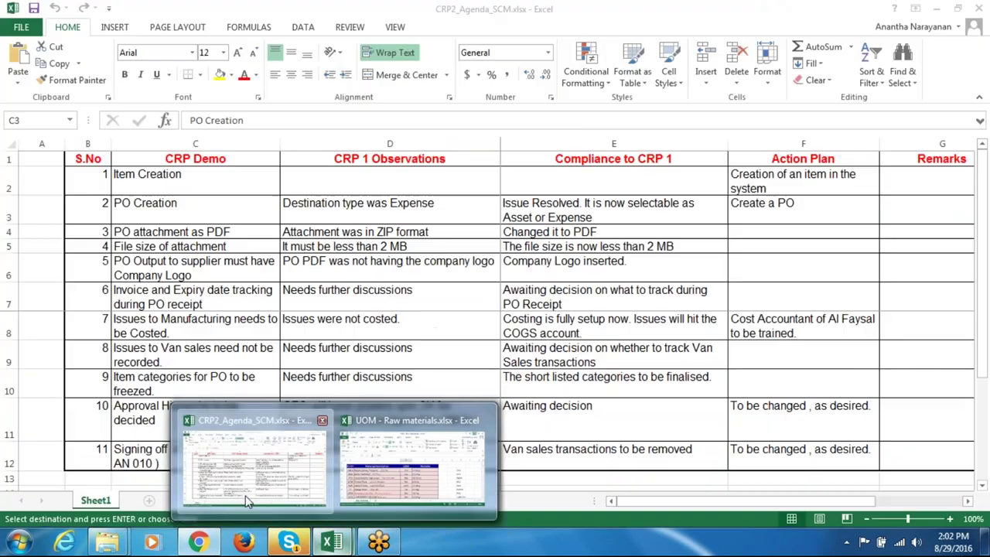
pyautogui.click(255, 452)
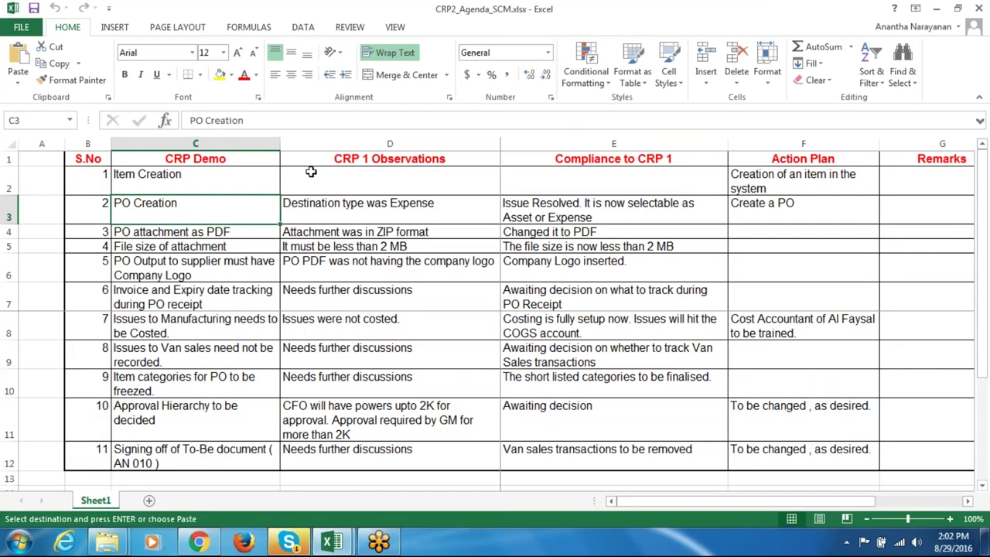
pyautogui.click(343, 205)
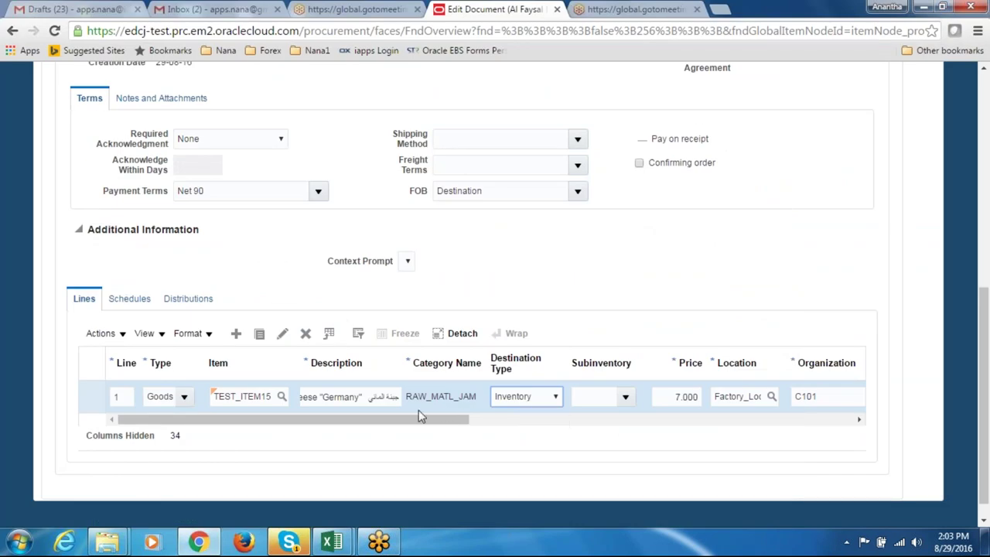
# - Enter a quantity of 101 on the cheese line
pyautogui.moveTo(413, 421); pyautogui.dragTo(574, 435)
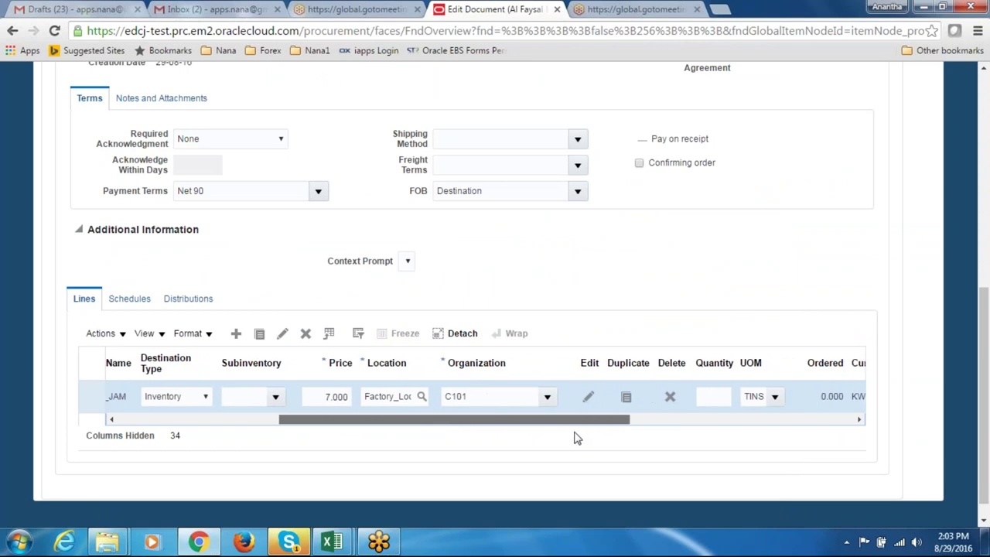
pyautogui.click(701, 397)
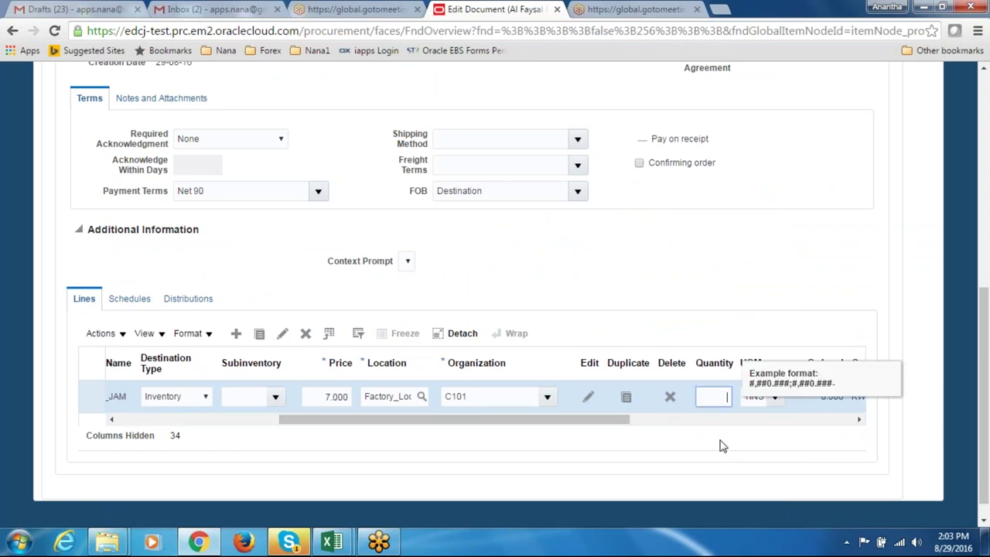
pyautogui.write('101')
pyautogui.press('Tab')
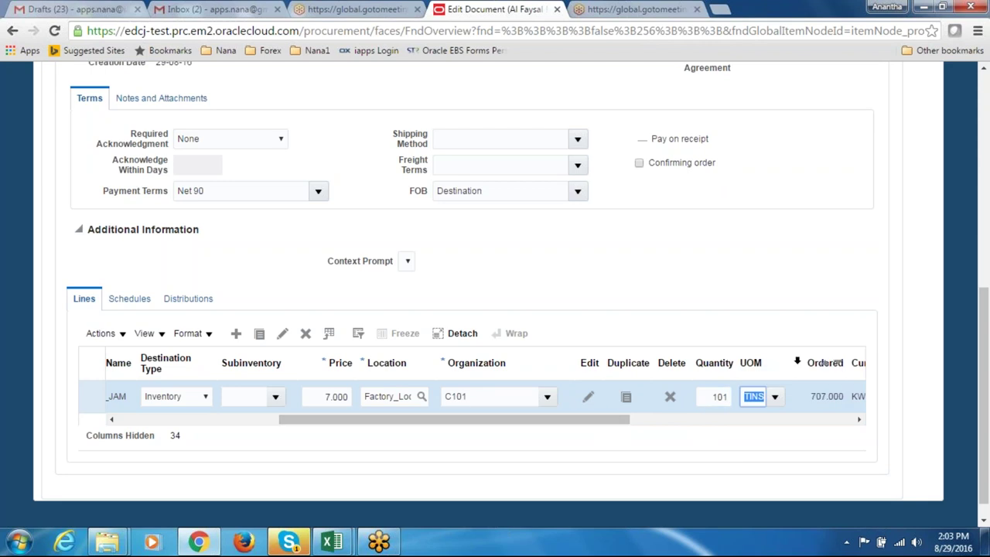
pyautogui.moveTo(608, 423); pyautogui.dragTo(833, 464)
# - Set the line's requested delivery date to 31-08-16 using the calendar
pyautogui.click(731, 396)
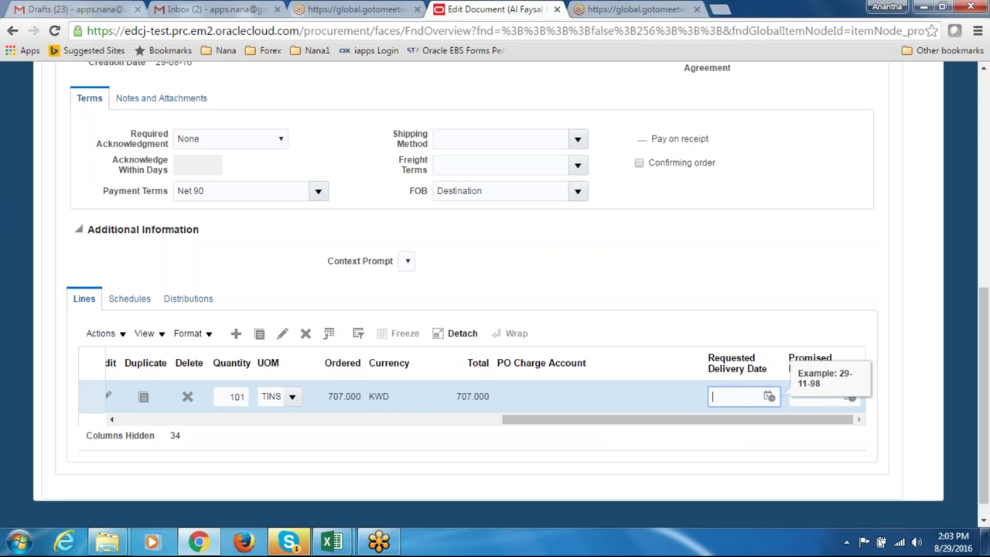
pyautogui.click(825, 398)
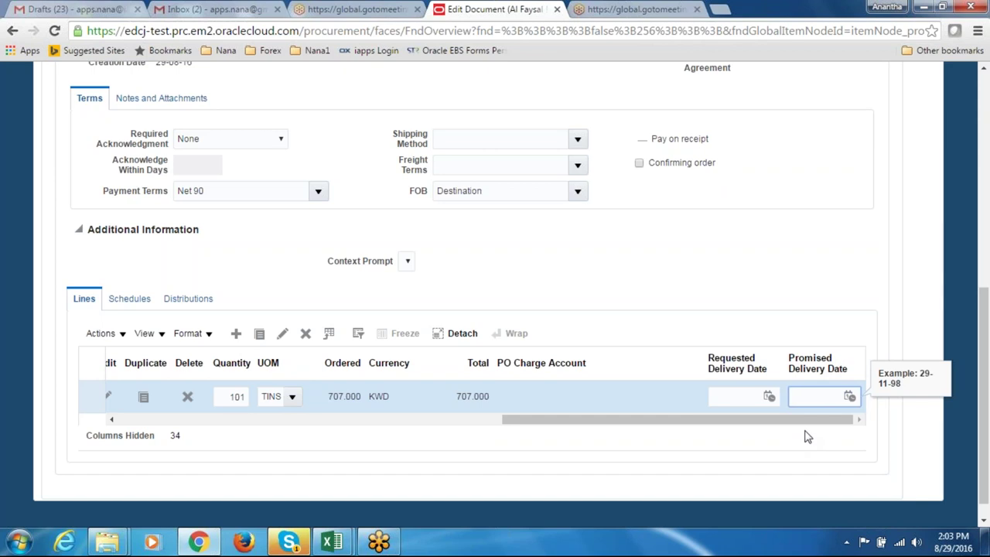
pyautogui.click(770, 397)
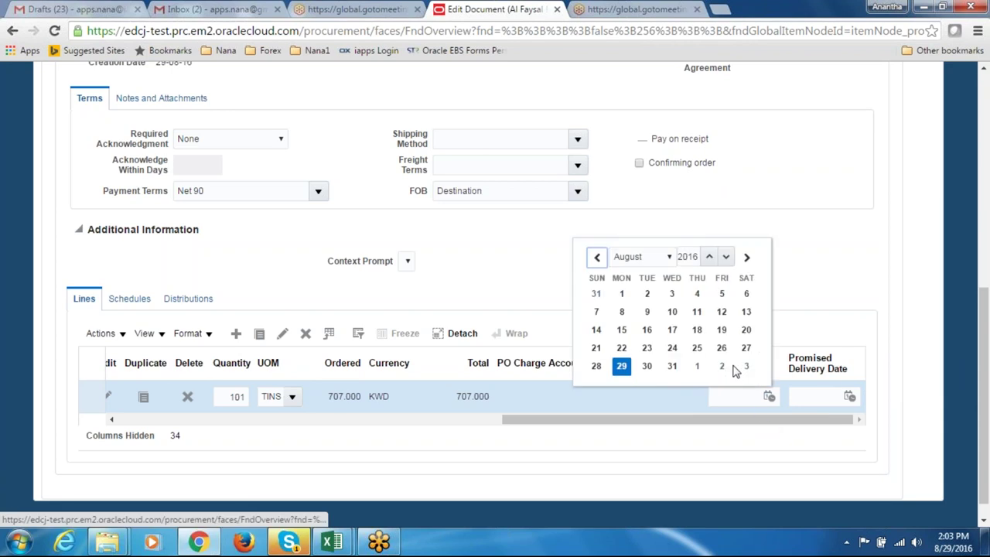
pyautogui.click(672, 367)
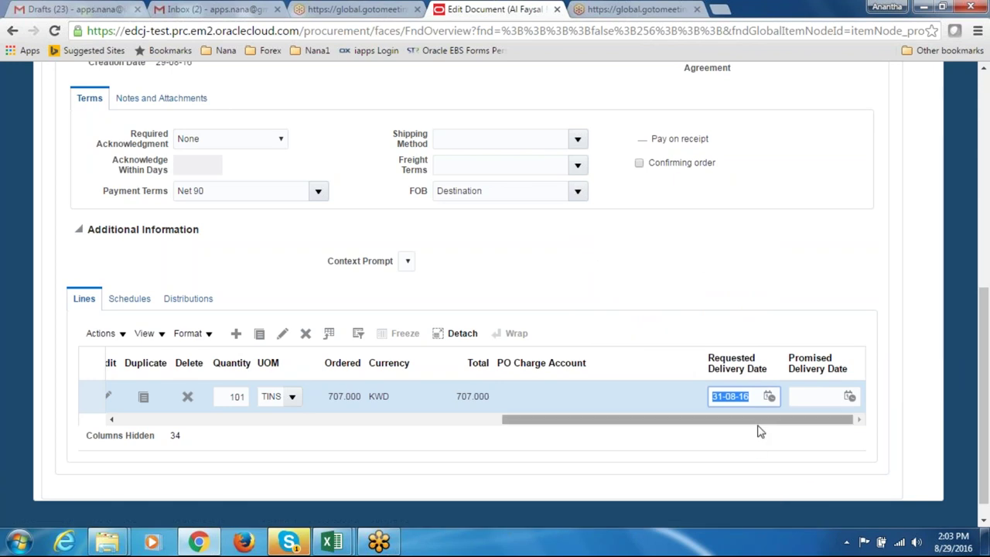
pyautogui.moveTo(762, 427); pyautogui.dragTo(282, 486)
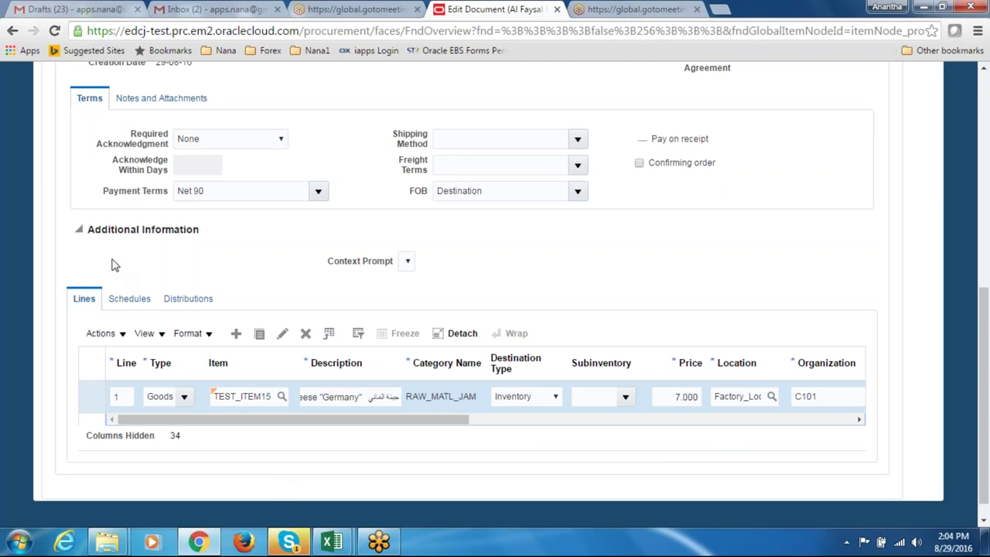
# - Enter the supplier note 'Pl. provide latest prod date', replacing the misspelled first attempt
pyautogui.click(82, 232)
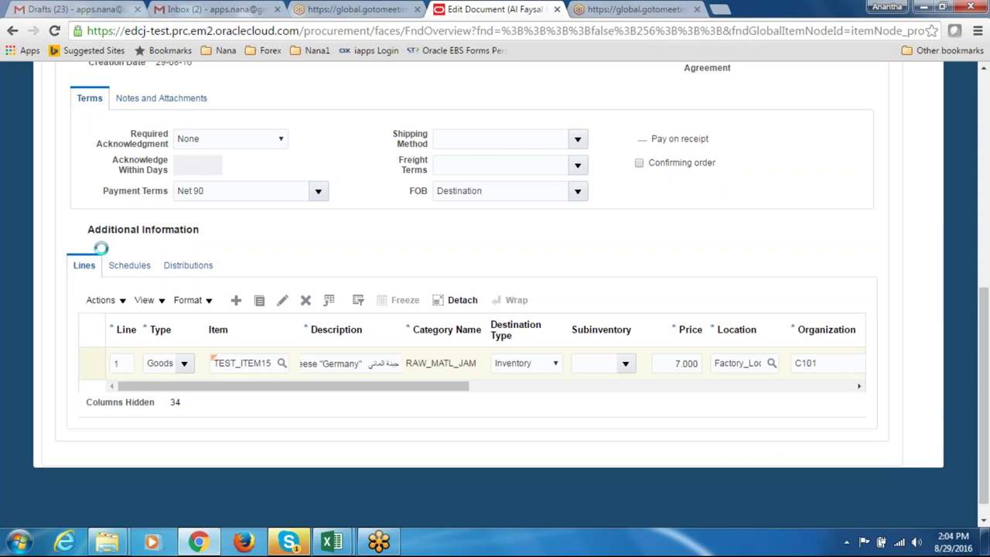
pyautogui.click(78, 242)
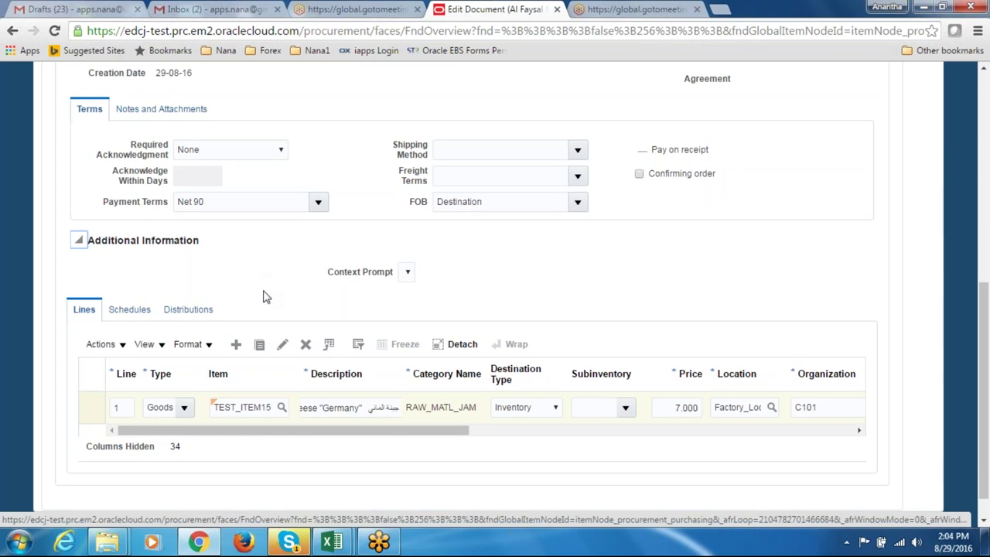
pyautogui.scroll(2, 267, 294)
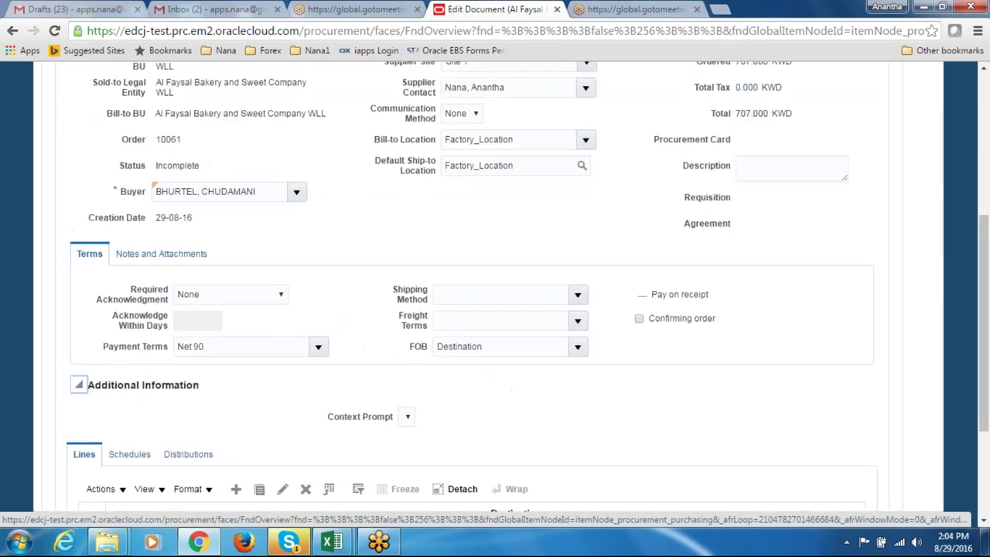
pyautogui.click(183, 259)
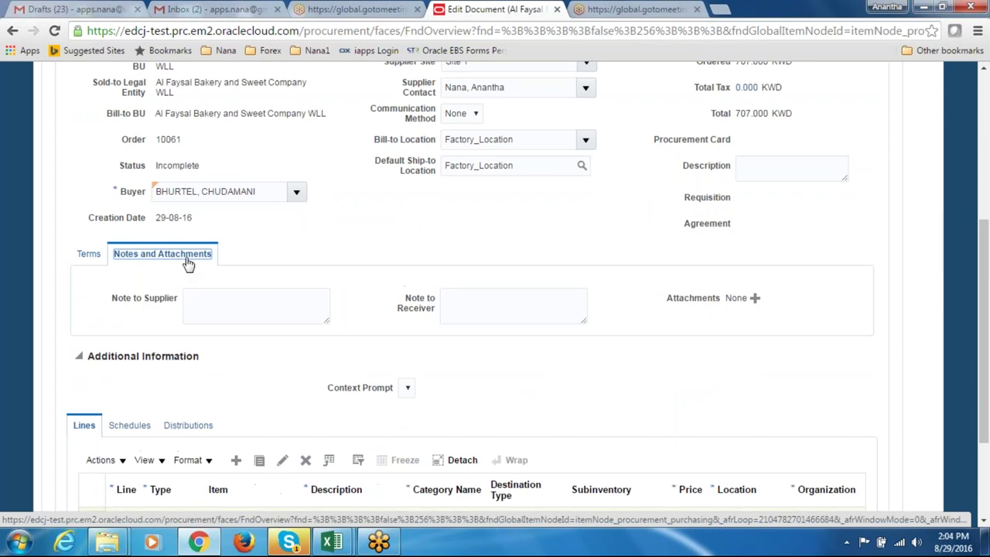
pyautogui.click(236, 311)
pyautogui.write('pLEASE PRO')
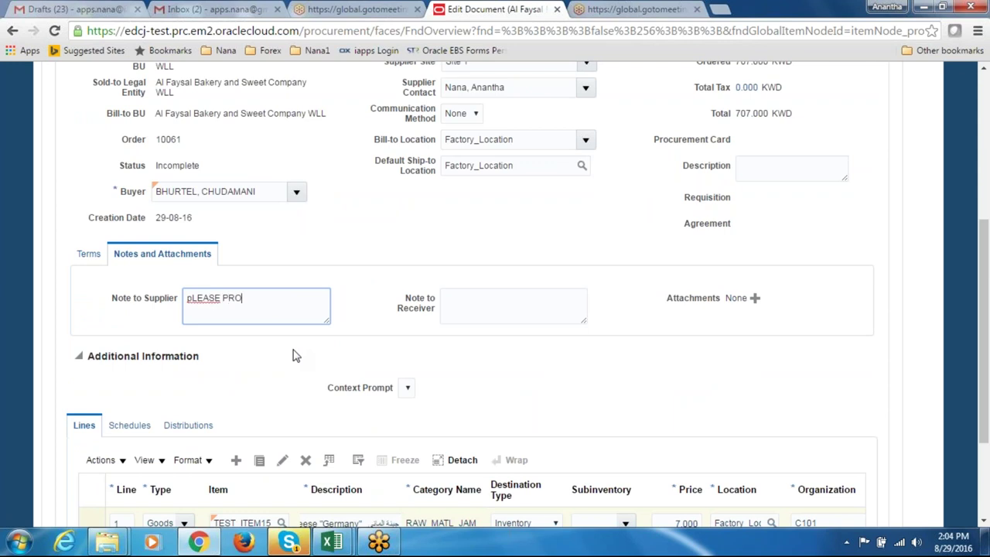
pyautogui.write('VIDE WARRETNY CERTIFICATE')
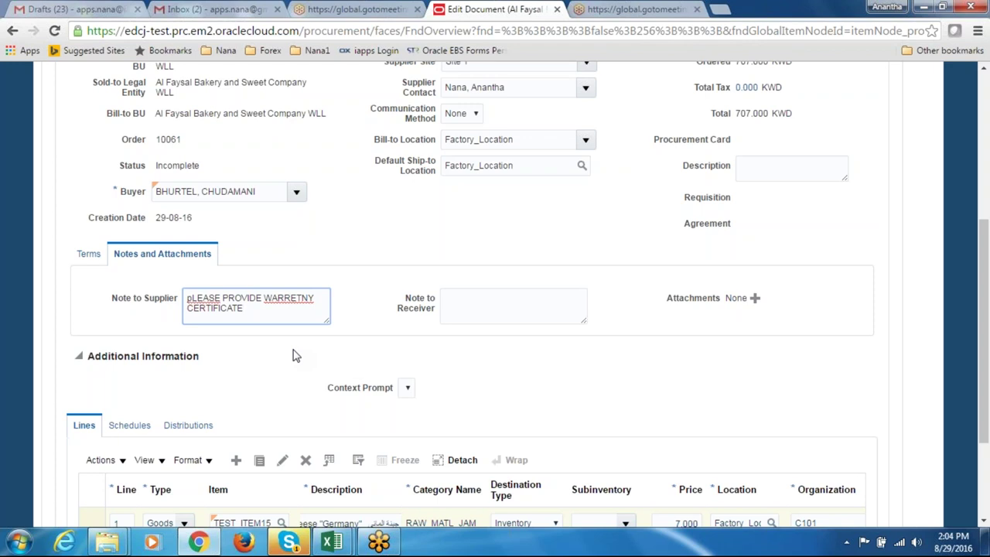
pyautogui.press('BackSpace')
pyautogui.press('BackSpace')
pyautogui.press('BackSpace')
pyautogui.press('BackSpace')
pyautogui.press('BackSpace')
pyautogui.press('BackSpace')
pyautogui.press('BackSpace')
pyautogui.press('BackSpace')
pyautogui.press('BackSpace')
pyautogui.press('BackSpace')
pyautogui.press('BackSpace')
pyautogui.press('BackSpace')
pyautogui.press('BackSpace')
pyautogui.press('BackSpace')
pyautogui.press('BackSpace')
pyautogui.press('BackSpace')
pyautogui.press('BackSpace')
pyautogui.press('BackSpace')
pyautogui.press('BackSpace')
pyautogui.press('BackSpace')
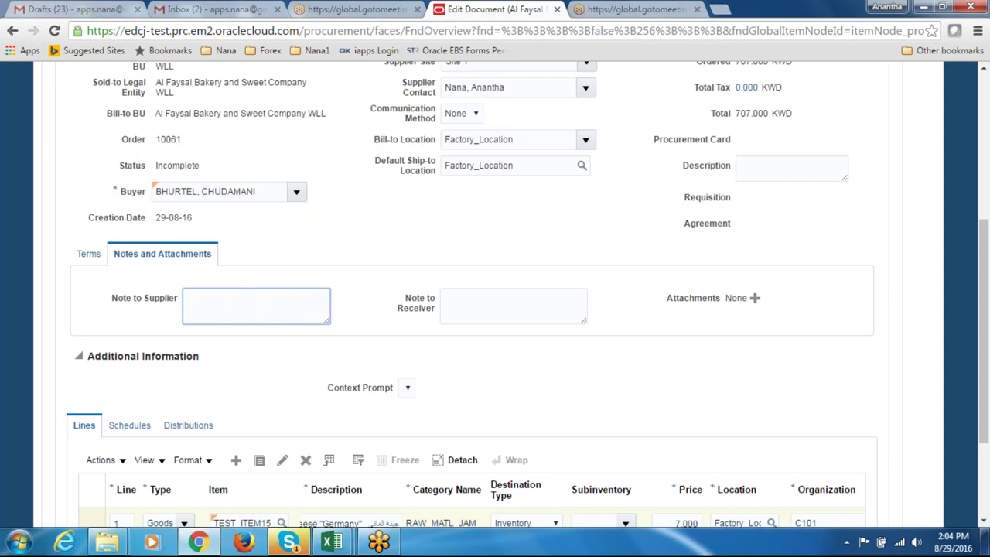
pyautogui.write('Pl. provide')
pyautogui.write('latest prod date')
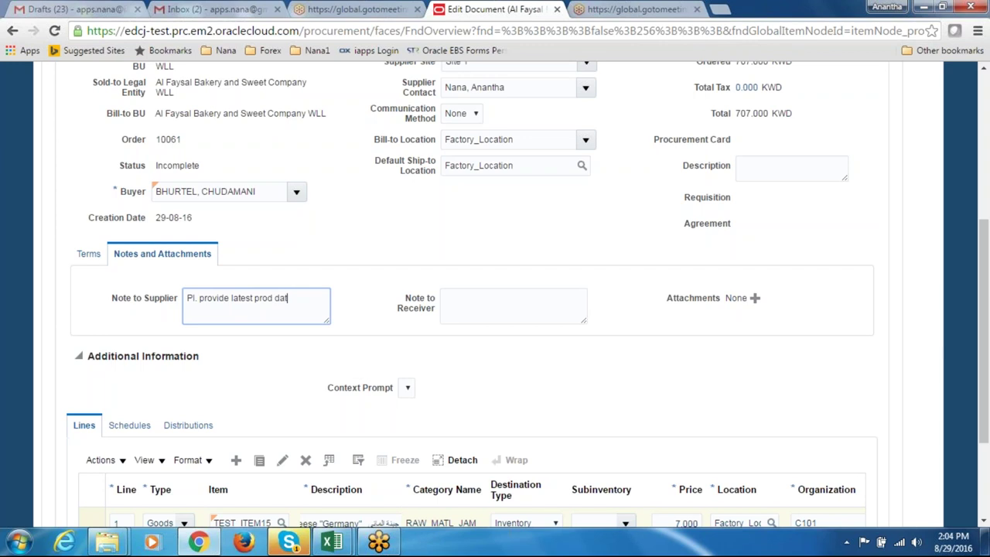
# - Enter the receiver note 'check for physical damages' and review both notes
pyautogui.click(481, 301)
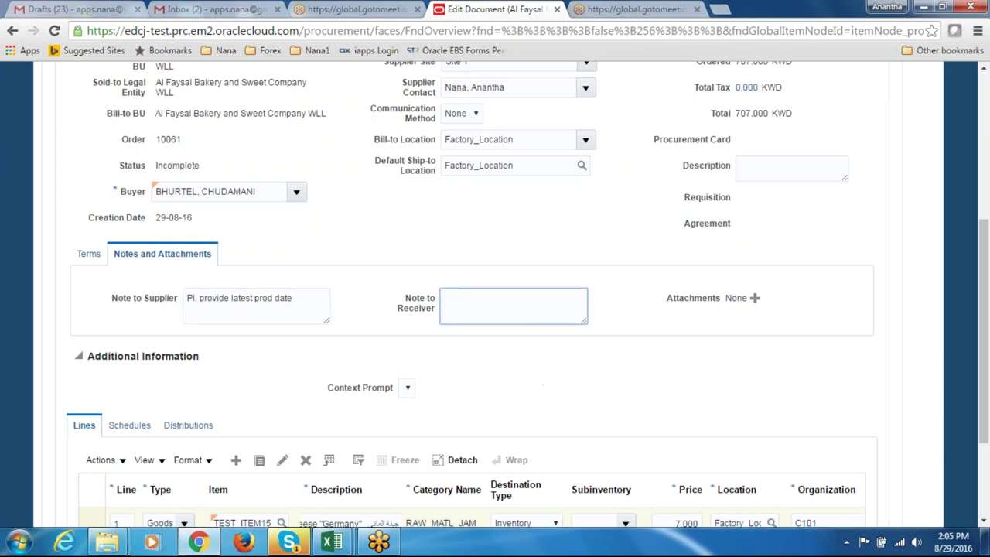
pyautogui.press('BackSpace')
pyautogui.press('BackSpace')
pyautogui.write('check for physical damages')
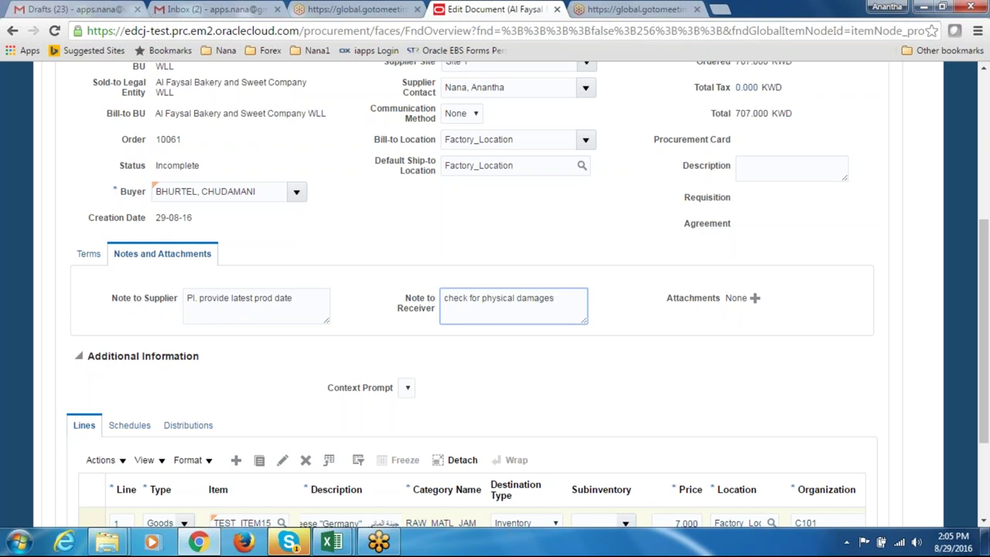
pyautogui.click(216, 302)
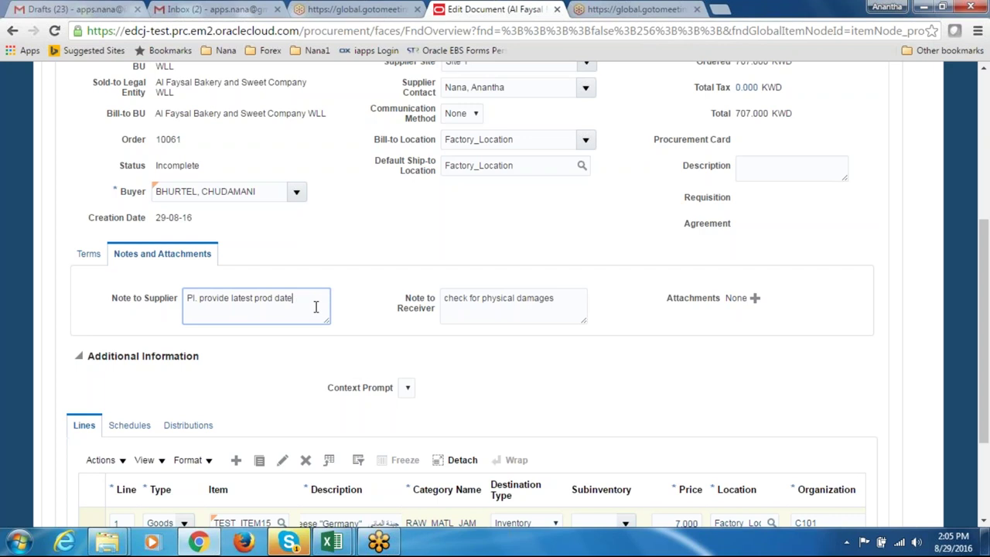
pyautogui.click(464, 300)
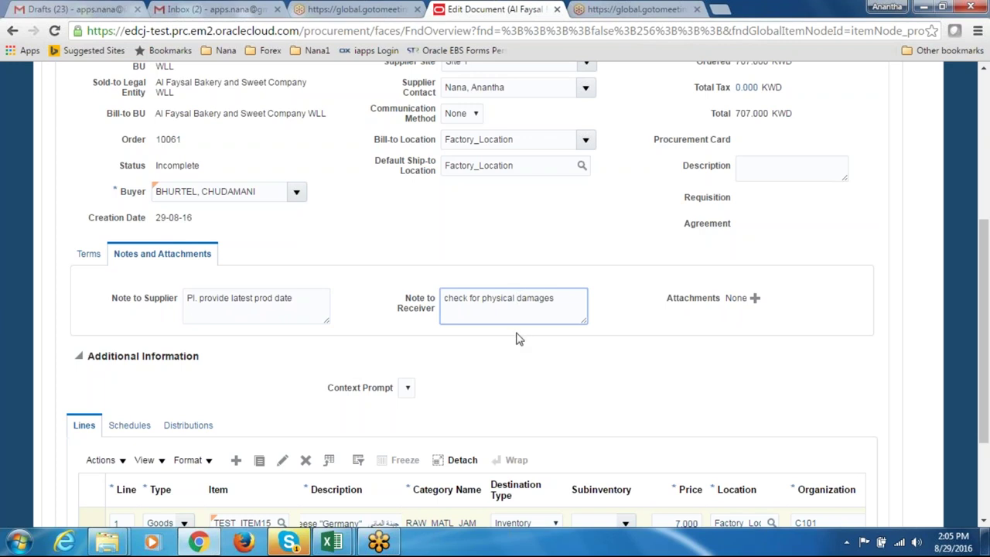
pyautogui.click(263, 300)
pyautogui.click(485, 303)
pyautogui.scroll(1, 536, 364)
pyautogui.scroll(4, 535, 363)
# - Set Communication Method to E-Mail and enter the supplier's e-mail address
pyautogui.click(462, 258)
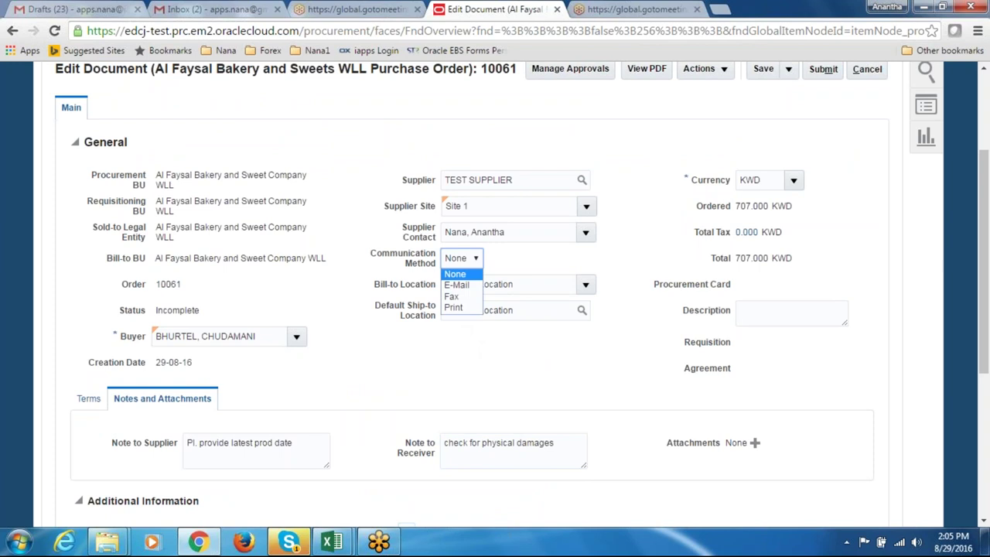
pyautogui.click(458, 285)
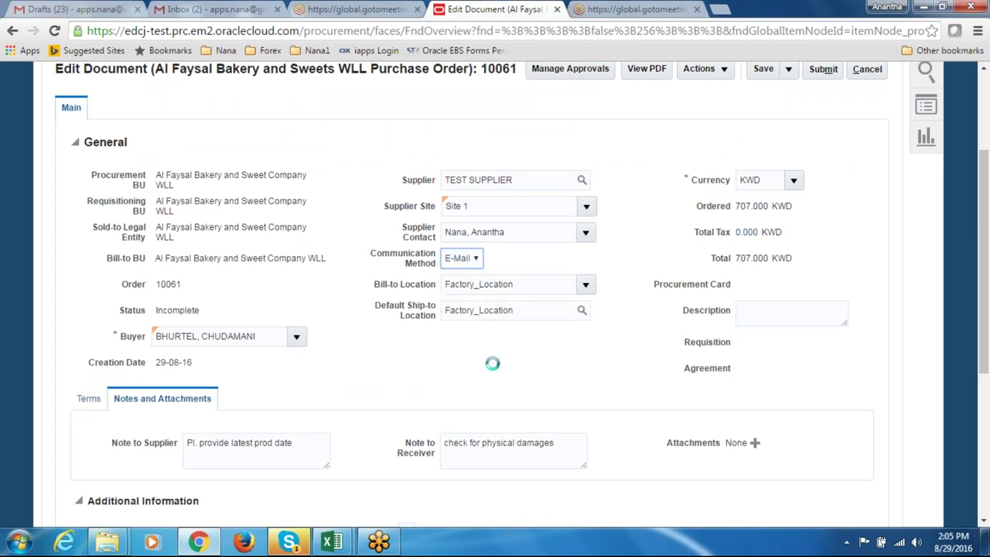
pyautogui.click(504, 289)
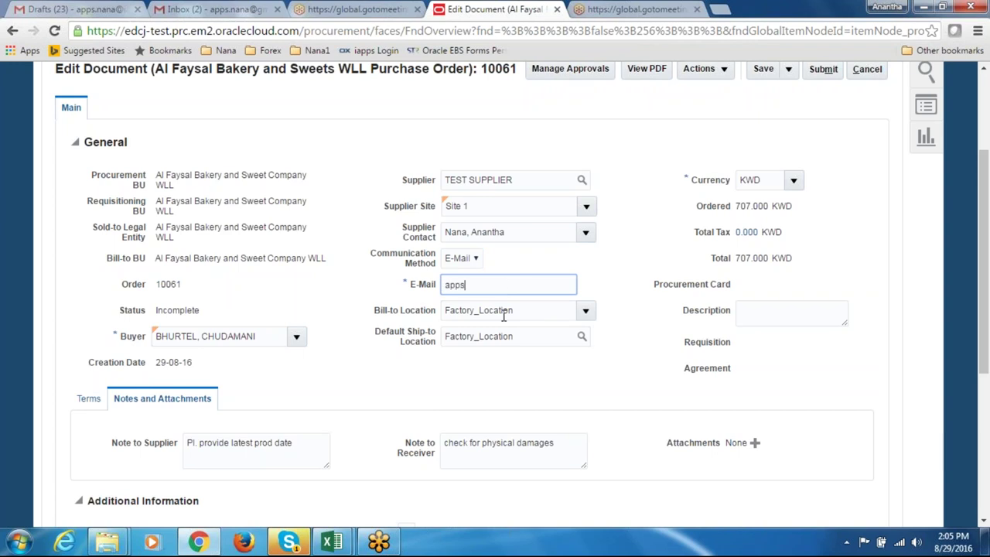
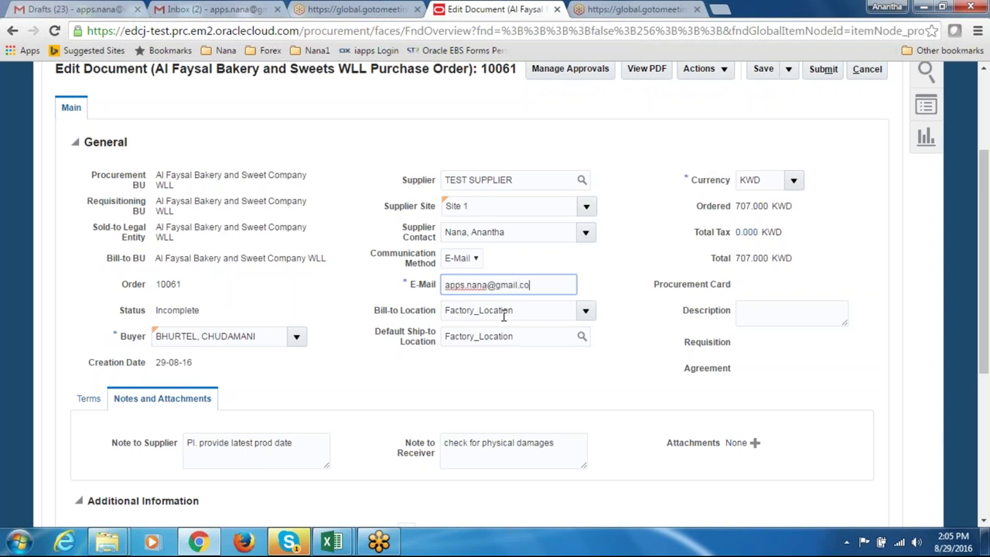
pyautogui.click(504, 414)
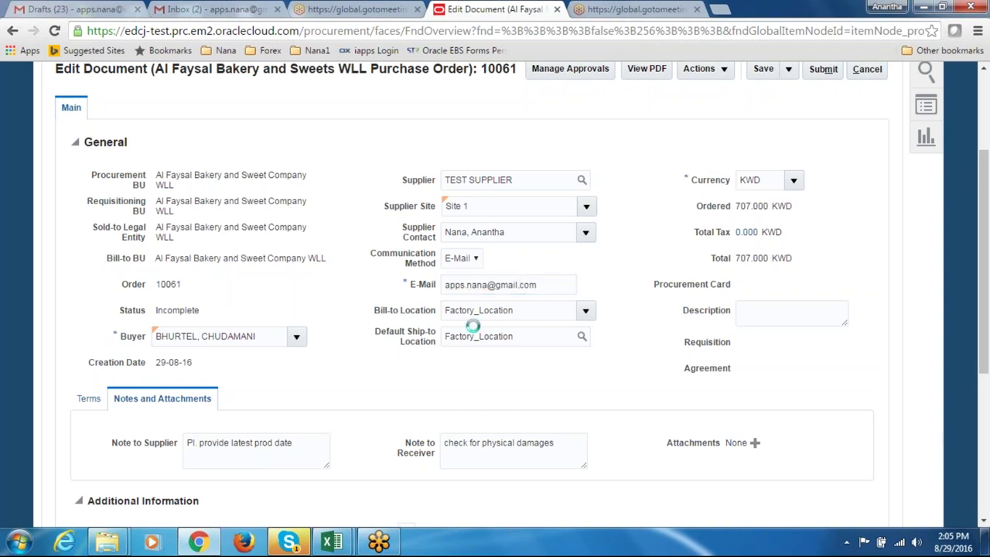
pyautogui.click(467, 284)
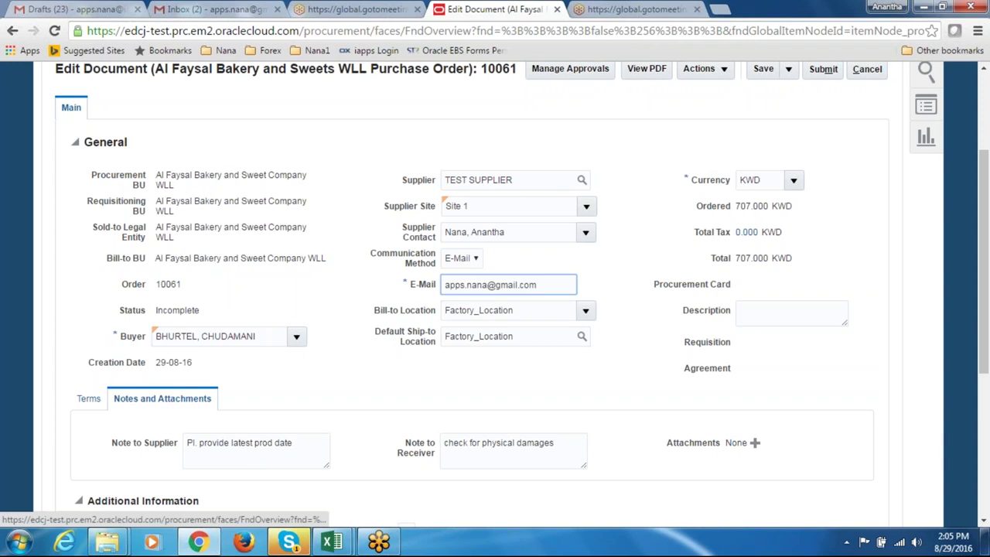
# - Review the wording of the supplier and receiver notes
pyautogui.moveTo(200, 442); pyautogui.dragTo(220, 443)
pyautogui.click(513, 446)
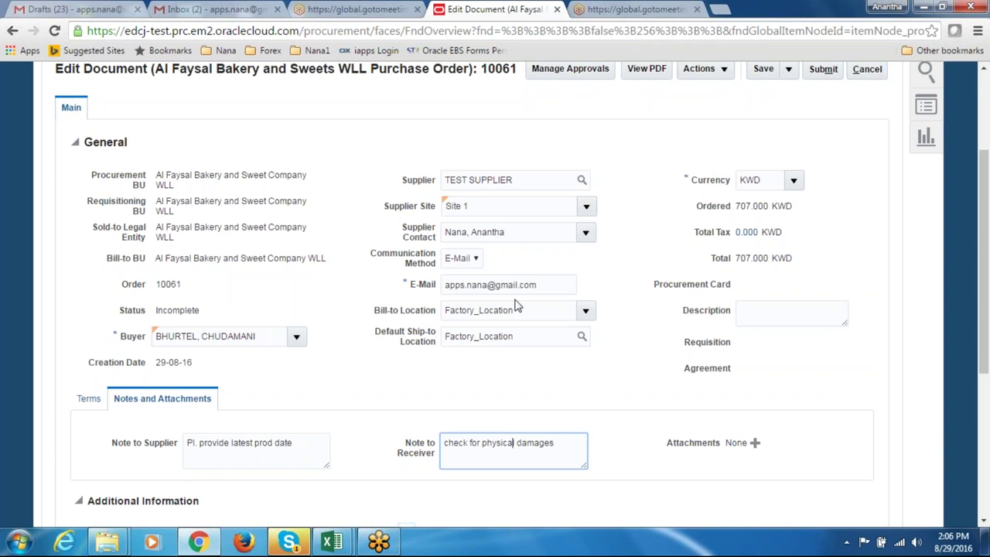
pyautogui.moveTo(984, 255); pyautogui.dragTo(985, 379)
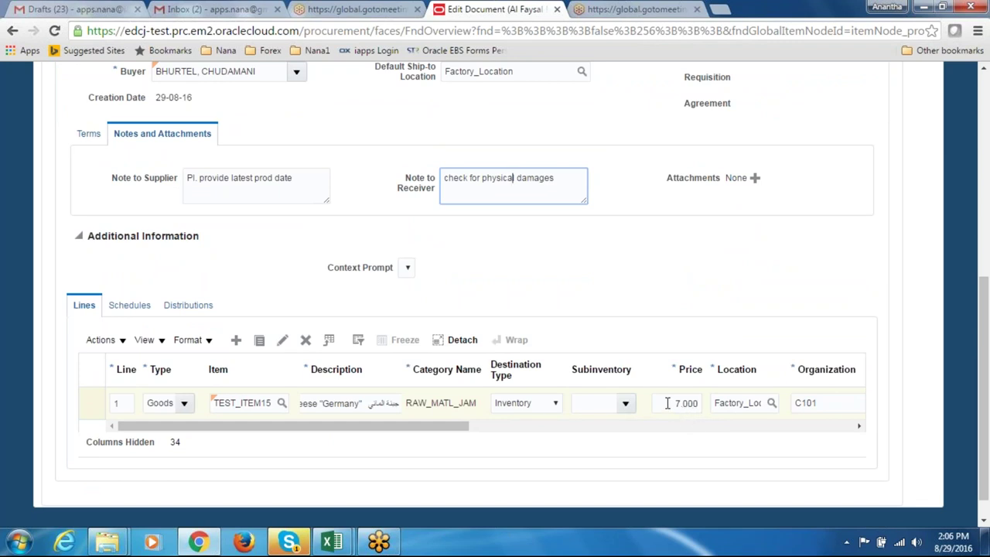
# - Change line 1's price to 8.000 so order 10061 totals 808.000 KWD, and scroll back up
pyautogui.click(666, 403)
pyautogui.write('8.000')
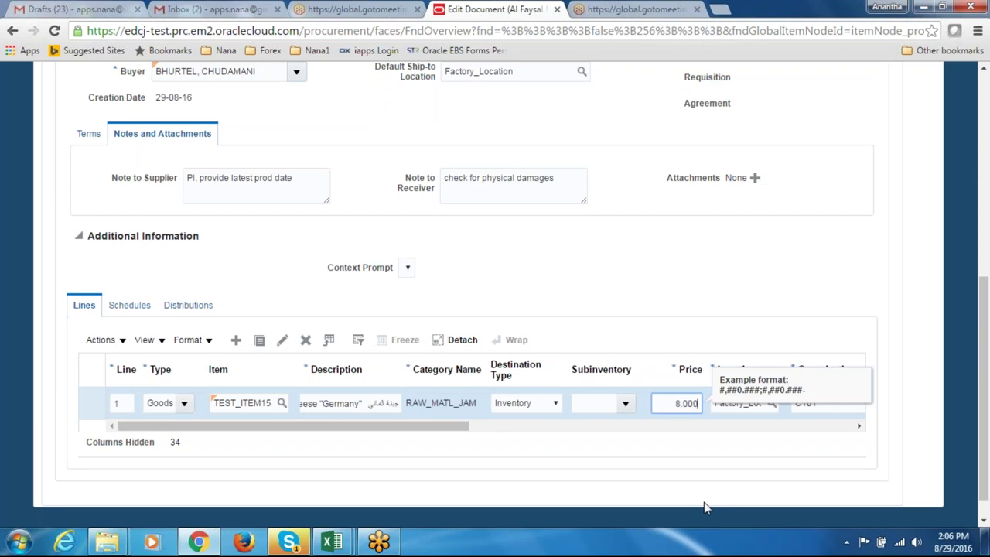
pyautogui.press('Tab')
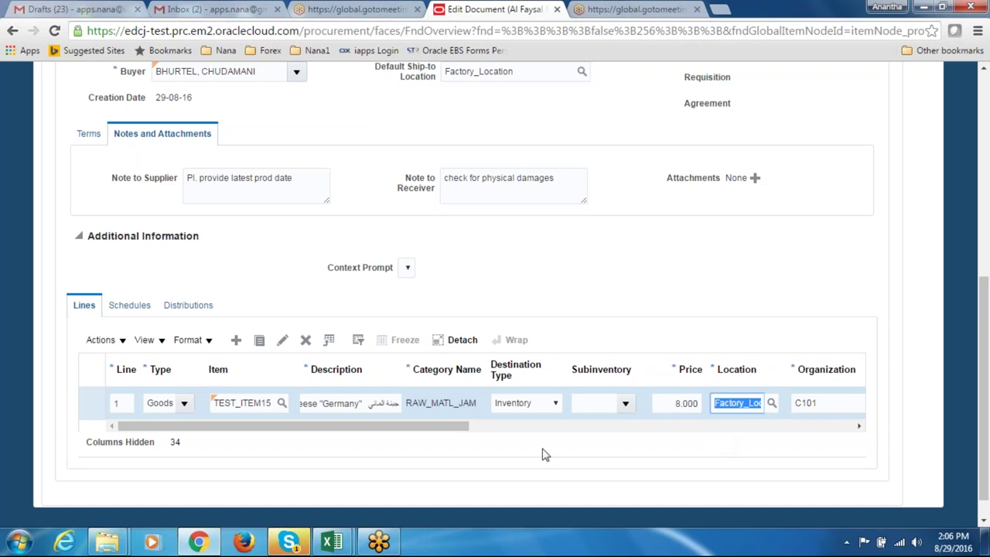
pyautogui.moveTo(461, 431); pyautogui.dragTo(853, 460)
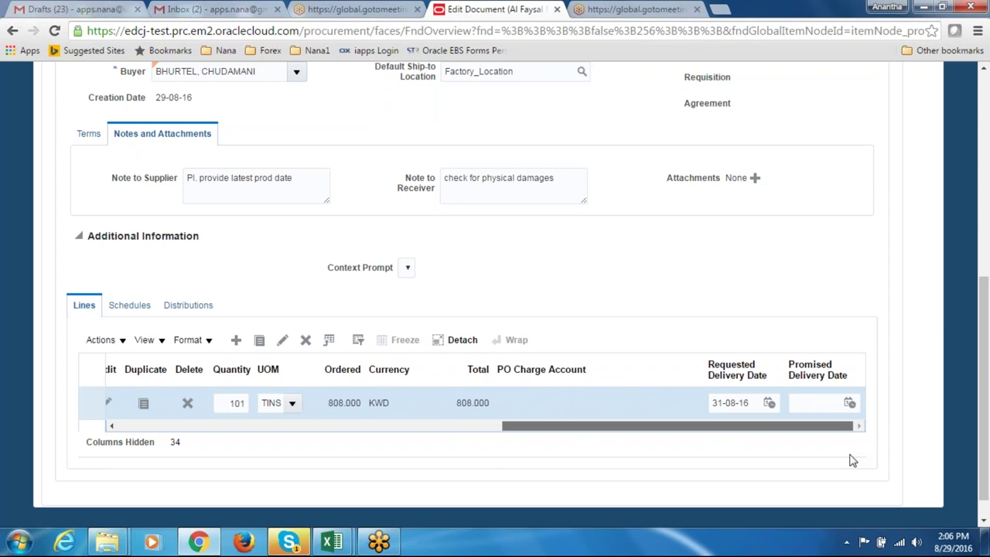
pyautogui.moveTo(984, 313); pyautogui.dragTo(987, 158)
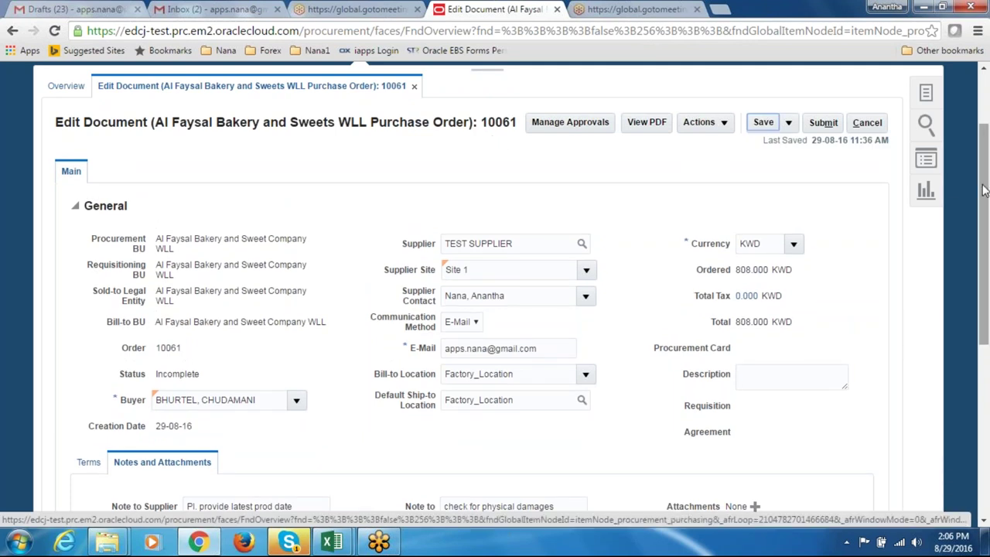
pyautogui.moveTo(986, 193); pyautogui.dragTo(987, 112)
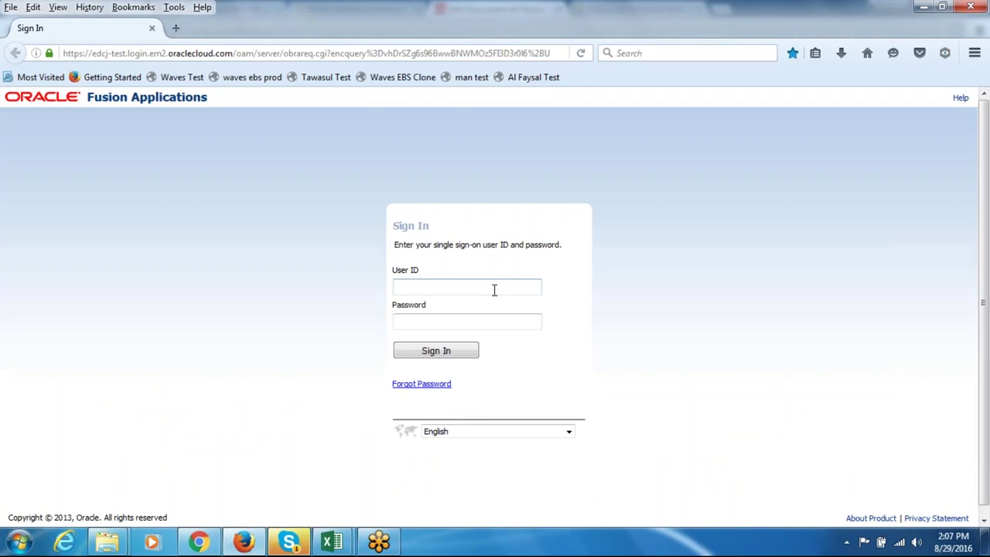
# - Fill the Sign In page's user ID and password from the browser's saved login
pyautogui.click(494, 290)
pyautogui.click(436, 317)
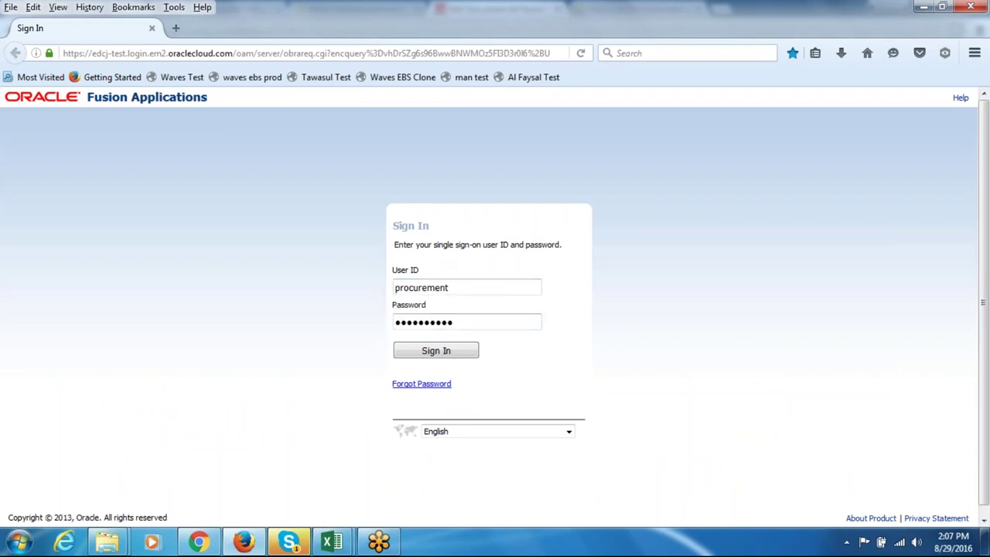
pyautogui.doubleClick(466, 287)
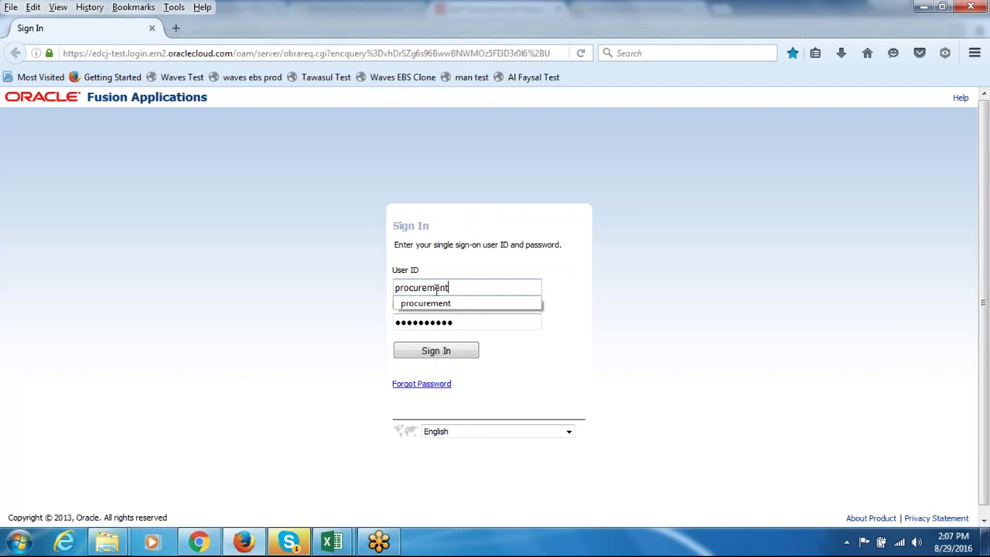
# - Sign in, then trim the failing page's address back to the Oracle domain and load it
pyautogui.click(149, 295)
pyautogui.click(412, 354)
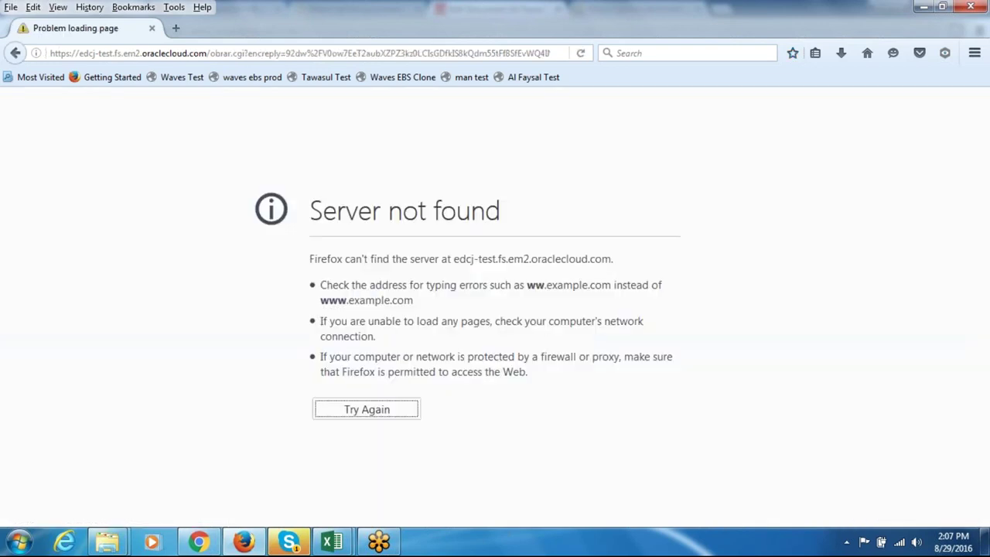
pyautogui.click(400, 54)
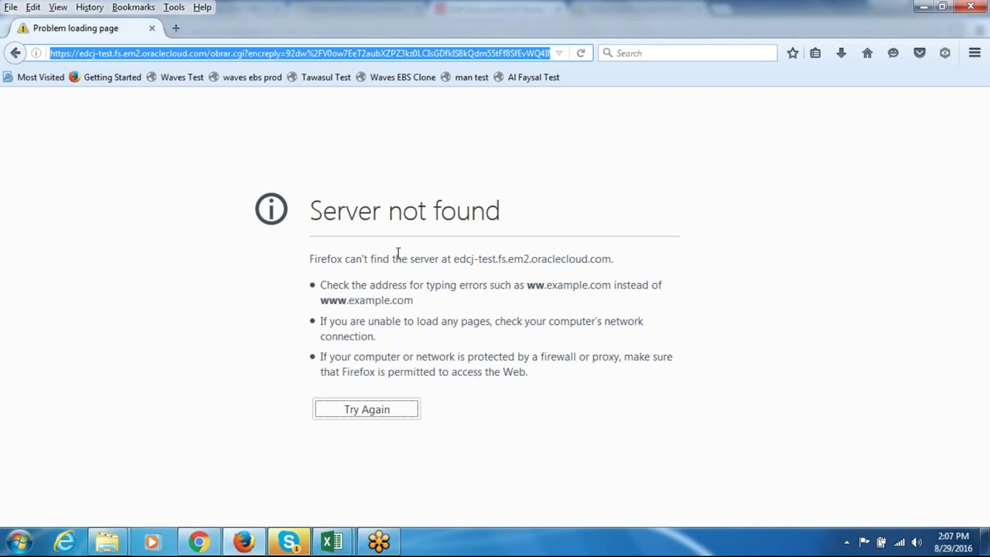
pyautogui.click(225, 53)
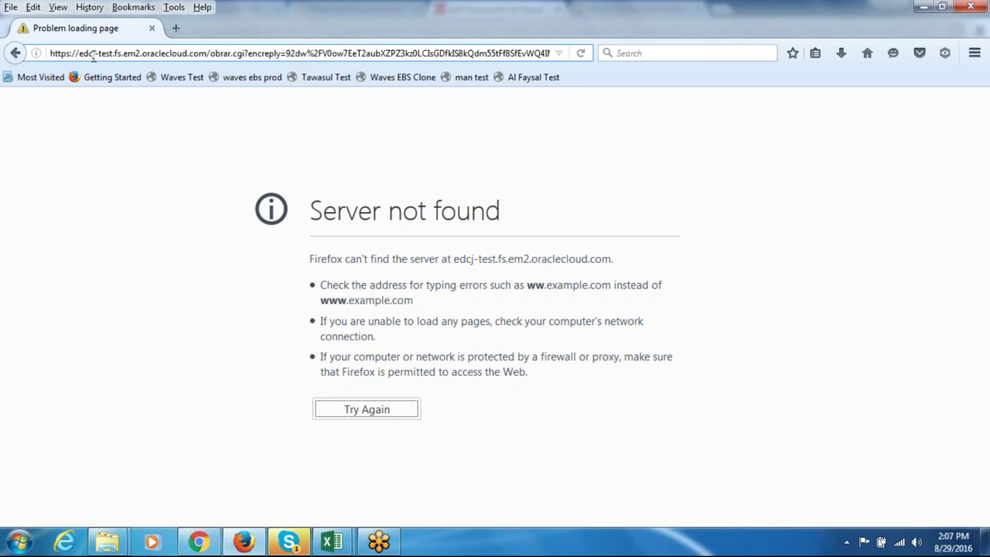
pyautogui.moveTo(49, 52); pyautogui.dragTo(209, 65)
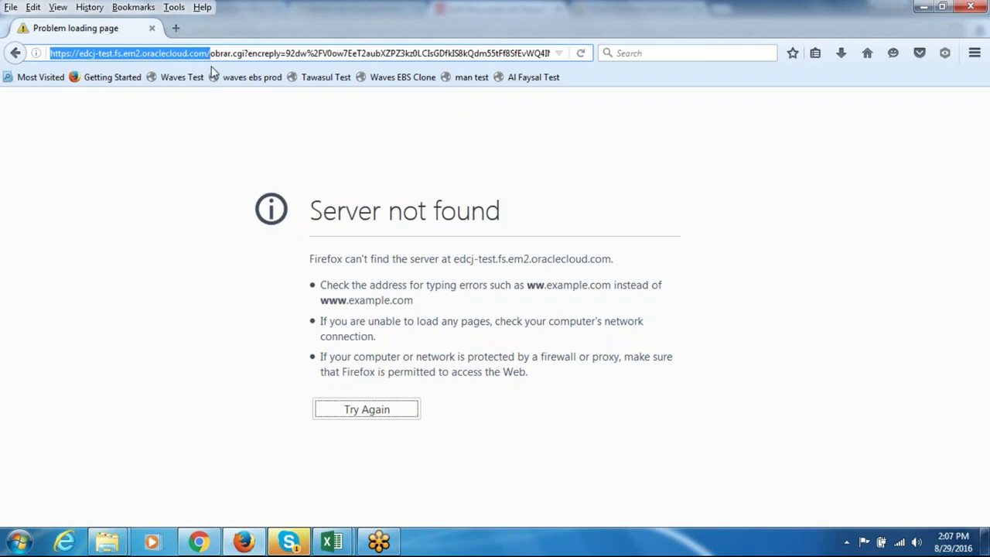
pyautogui.hotkey('shift', 'End')
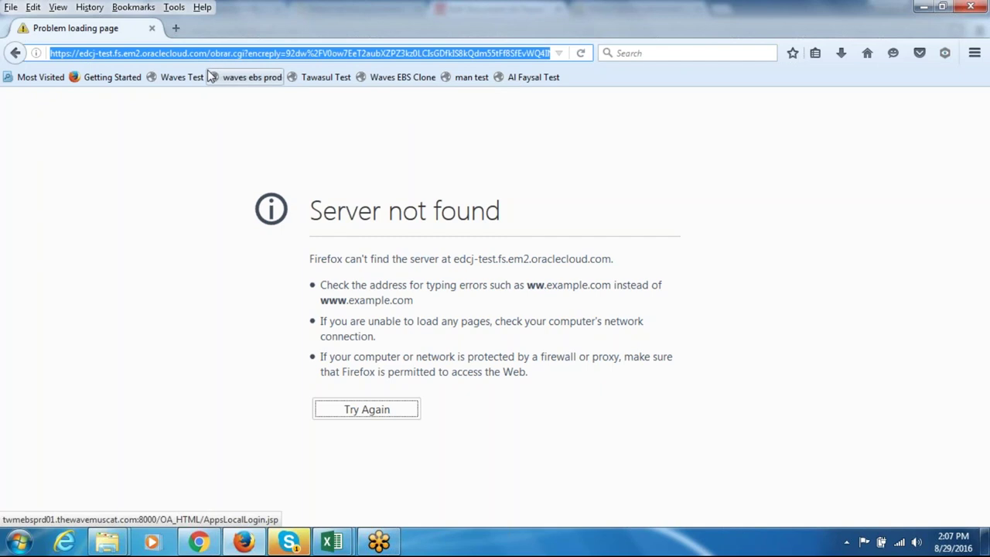
pyautogui.press('Delete')
pyautogui.press('Return')
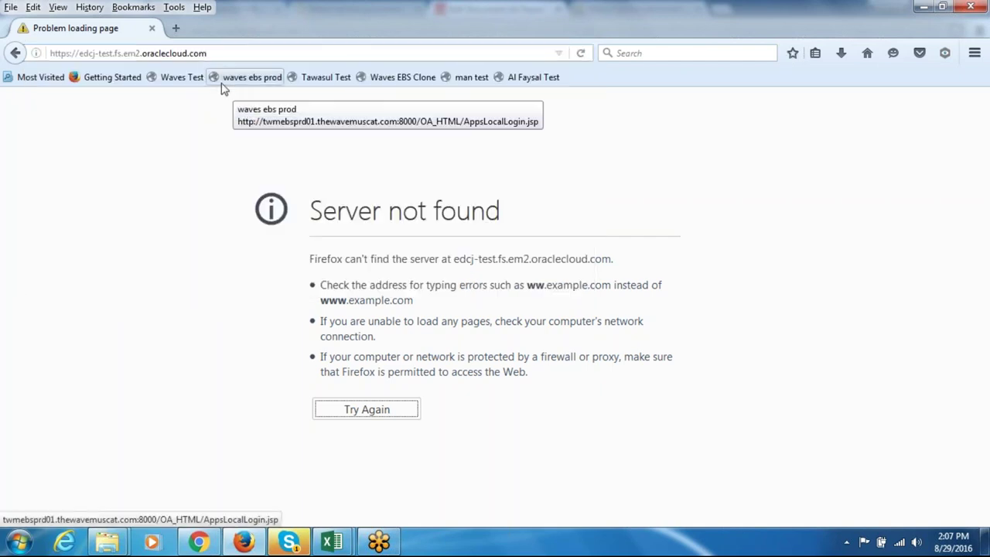
# - Retry the test environment page and select the full approval-reply web address
pyautogui.click(229, 53)
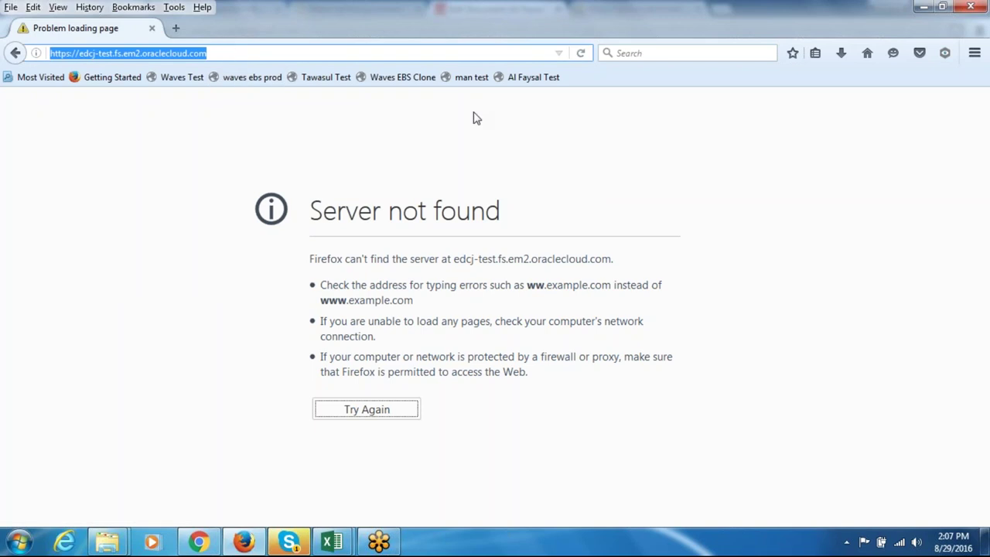
pyautogui.click(543, 80)
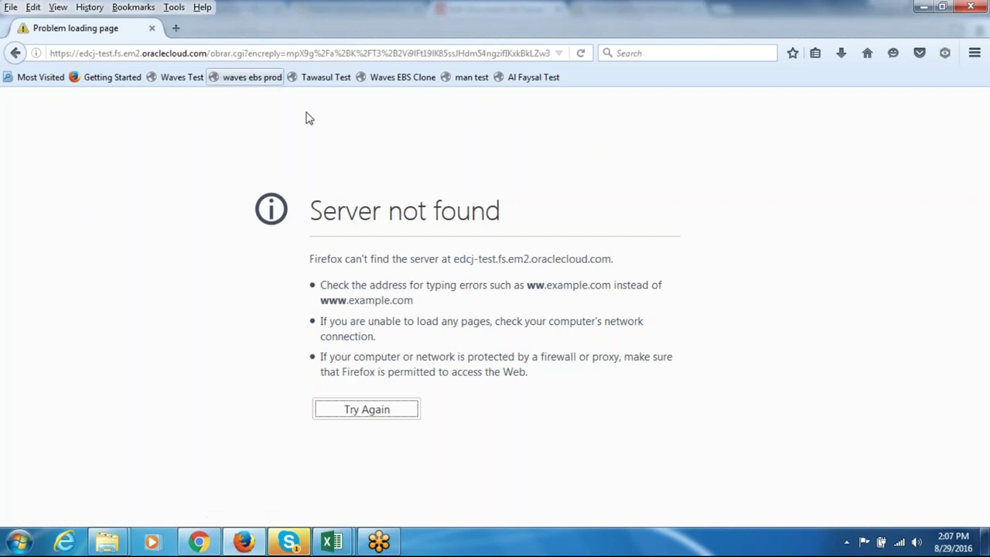
pyautogui.click(261, 53)
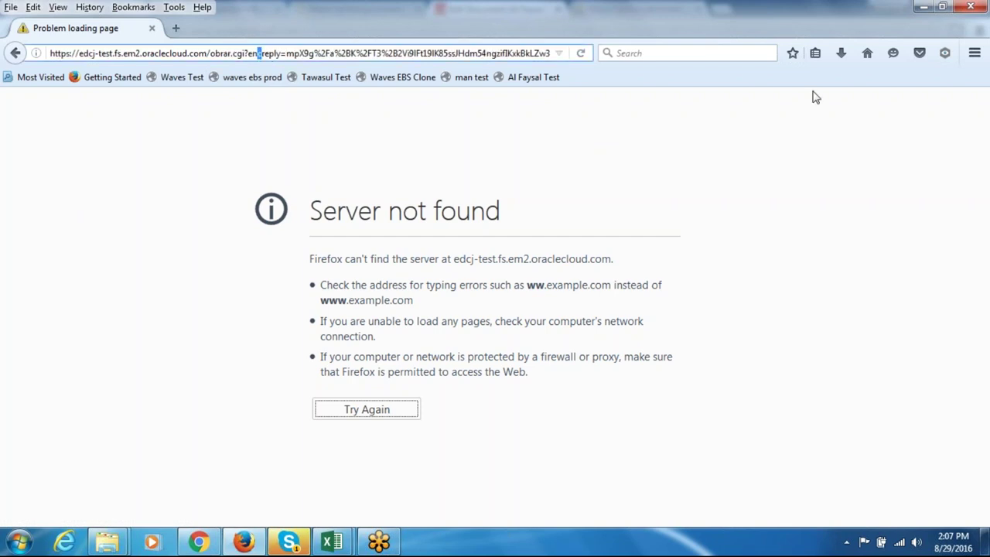
pyautogui.click(857, 29)
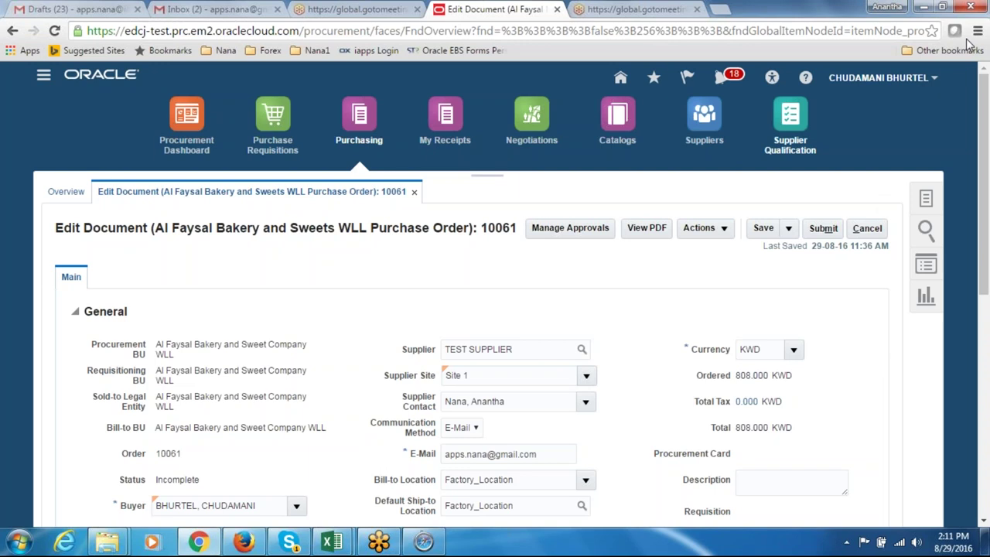
# - Go to Setup and Maintenance, closing order 10061's edit page and discarding its unsaved changes
pyautogui.click(879, 77)
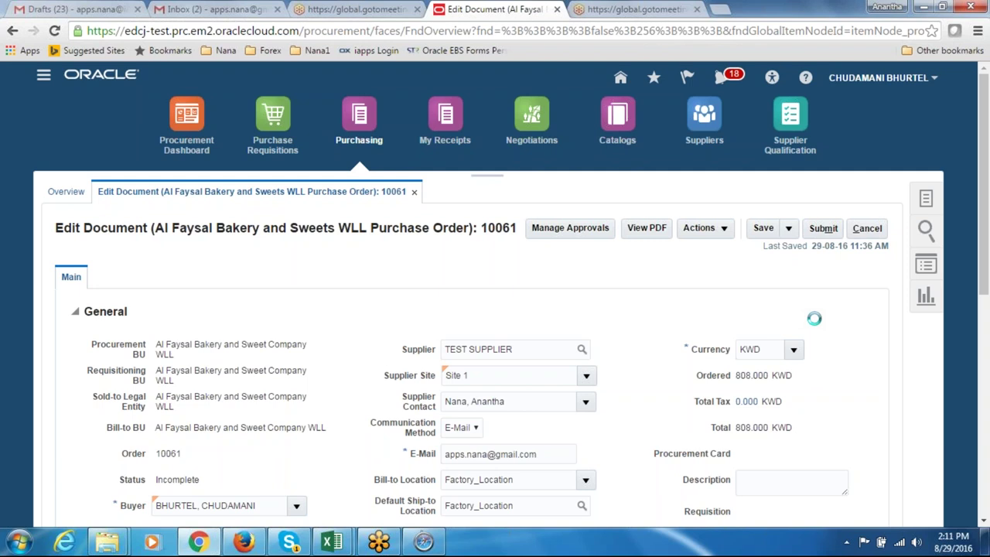
pyautogui.click(882, 83)
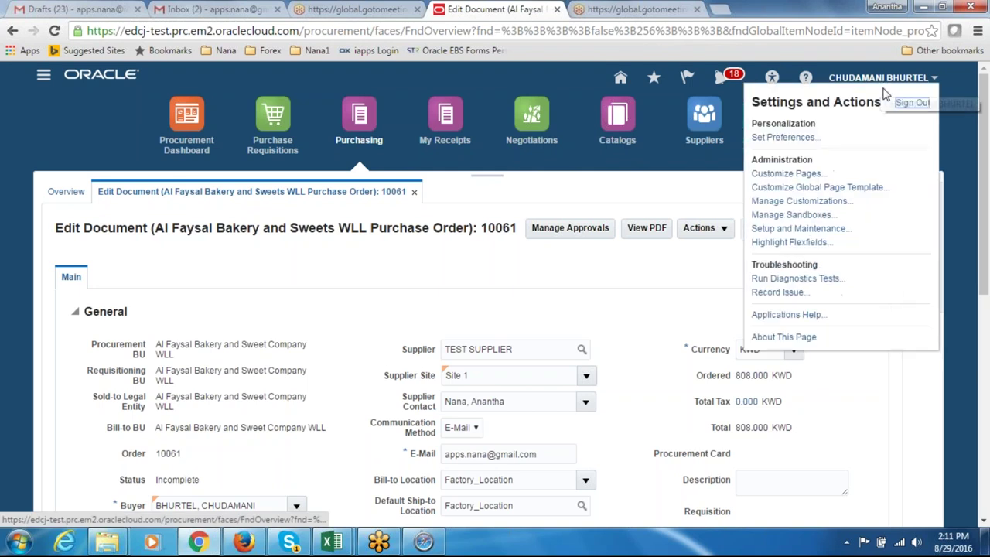
pyautogui.click(826, 231)
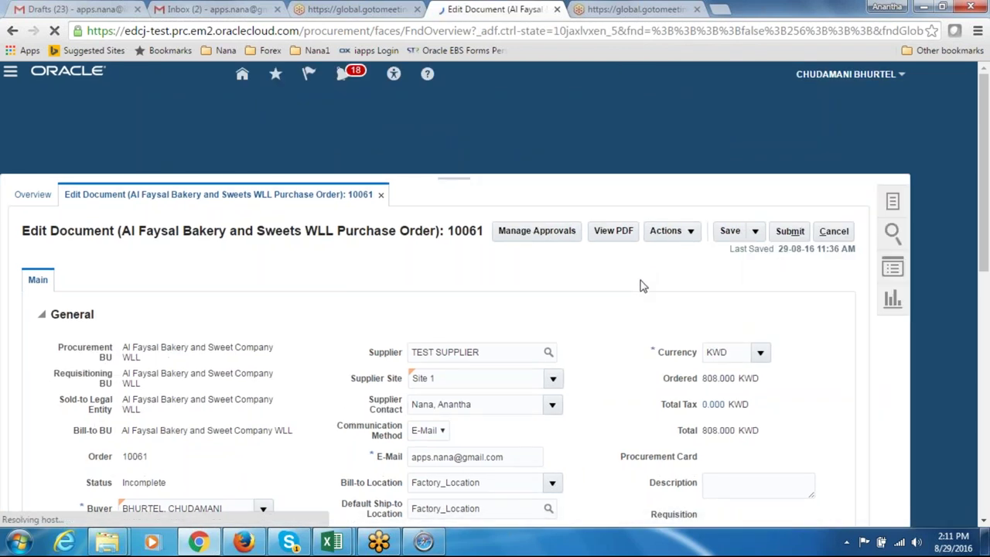
pyautogui.click(414, 192)
pyautogui.click(611, 339)
pyautogui.click(612, 339)
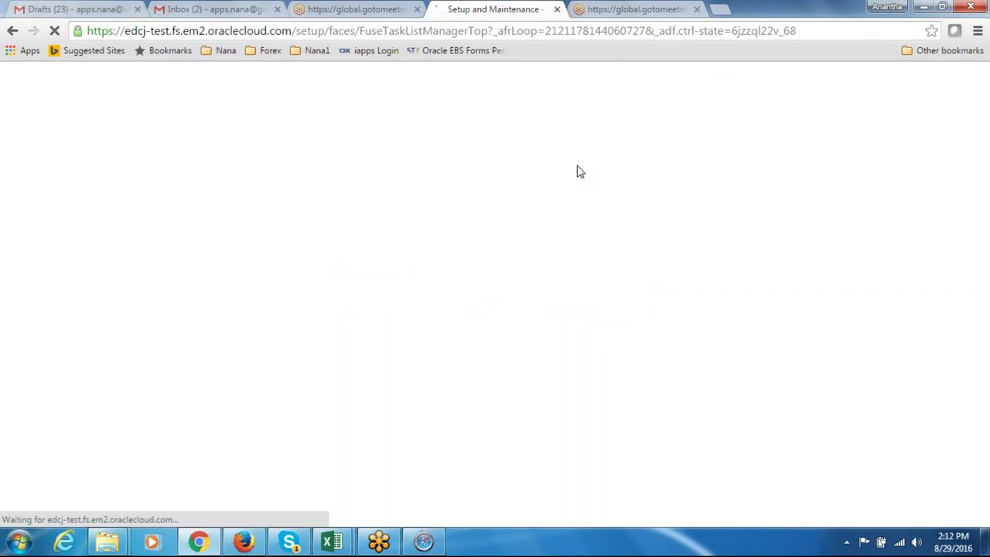
# - Search setup tasks for man%pur%doc%app% and open Manage Purchasing Document Approvals
pyautogui.click(577, 114)
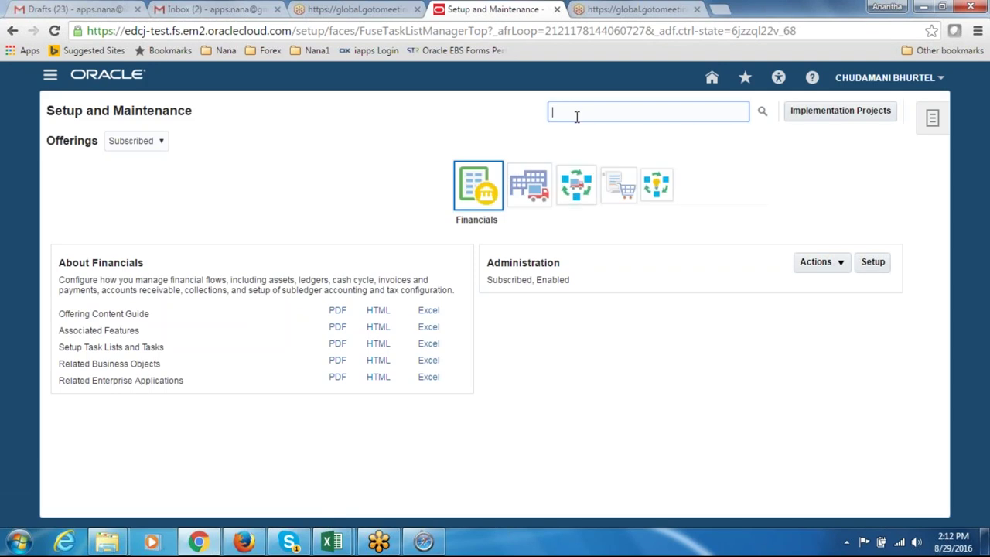
pyautogui.write('man%pyur5')
pyautogui.press('BackSpace')
pyautogui.press('BackSpace')
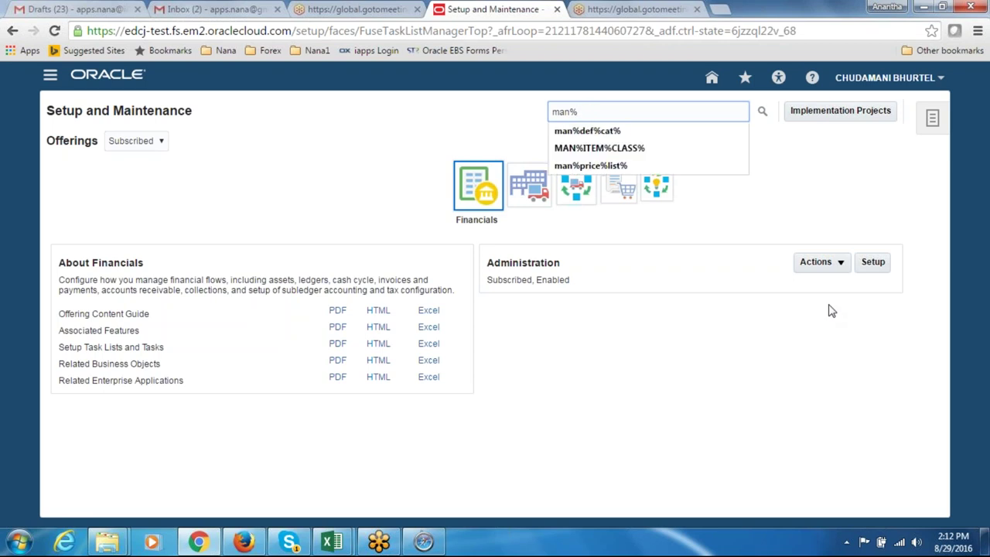
pyautogui.write('pur%')
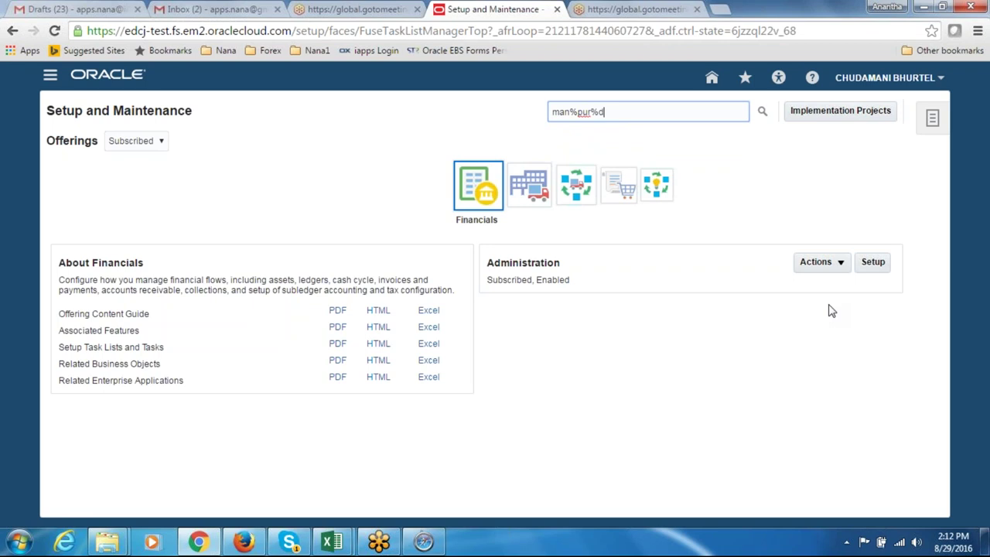
pyautogui.write('doc5app%')
pyautogui.press('Return')
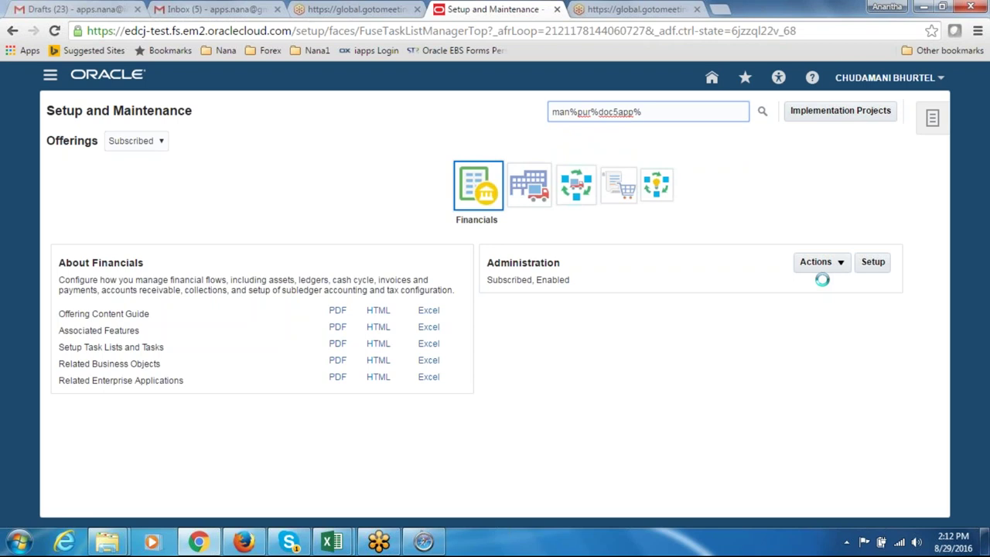
pyautogui.click(287, 137)
pyautogui.press('BackSpace')
pyautogui.write('%')
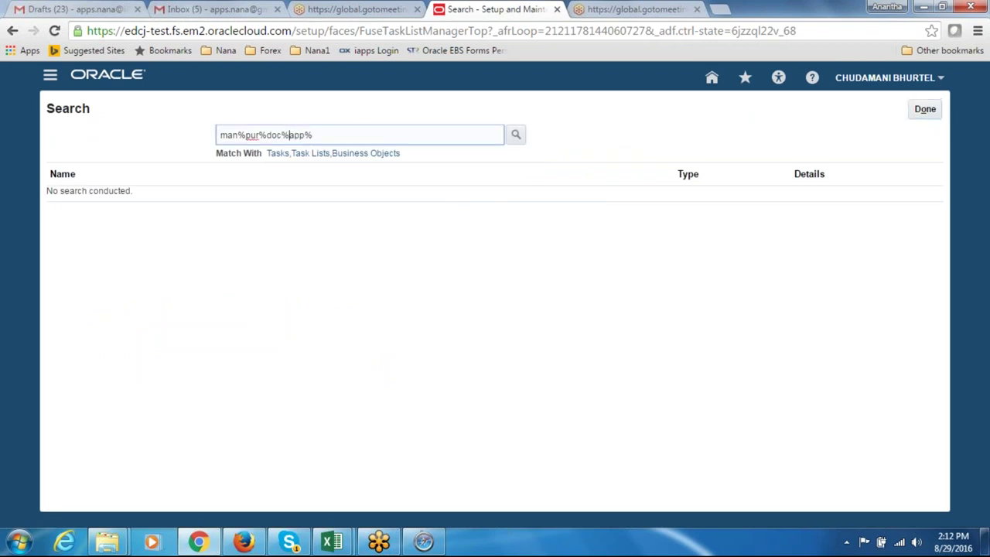
pyautogui.press('Return')
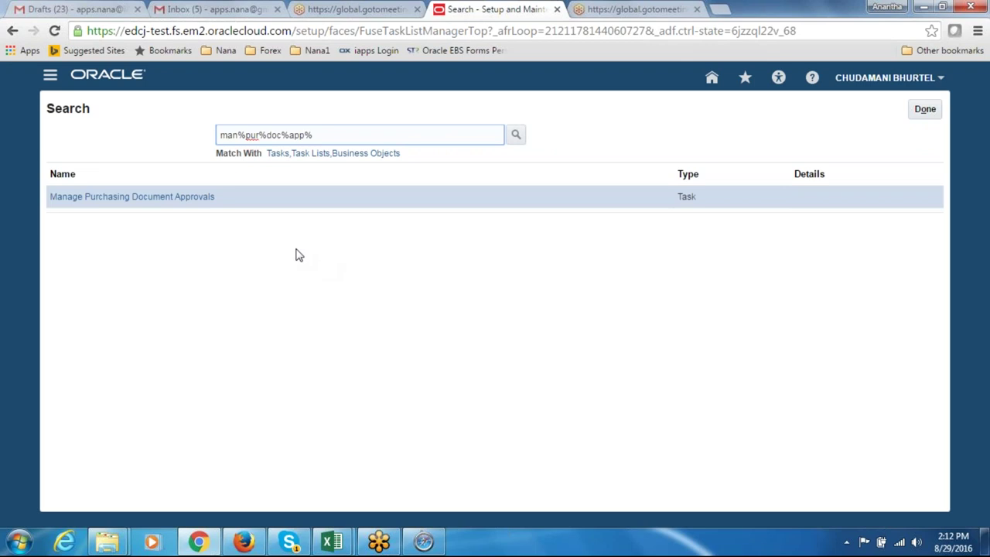
pyautogui.click(95, 203)
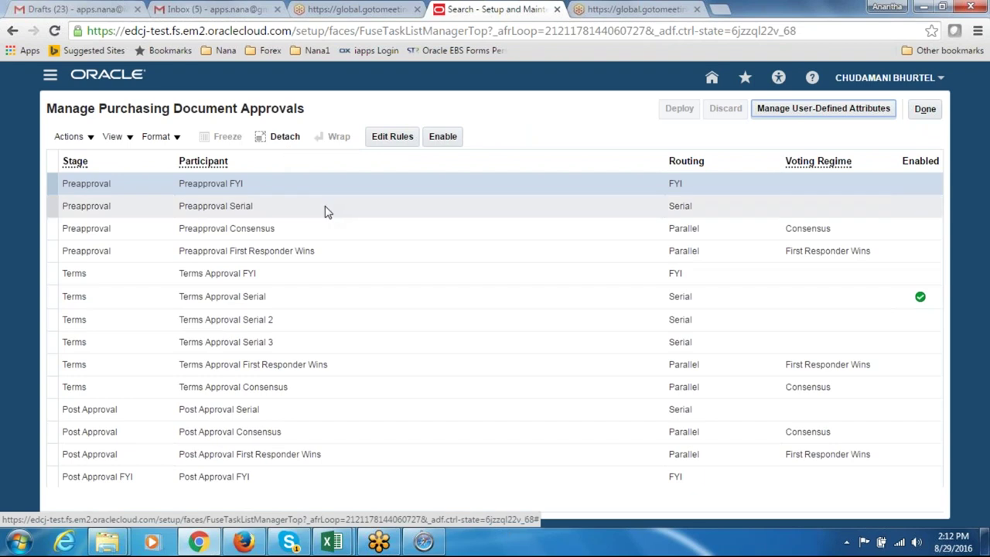
# - Reopen Manage Purchasing Document Approvals and edit the rules of the Terms Approval Serial participant
pyautogui.click(922, 112)
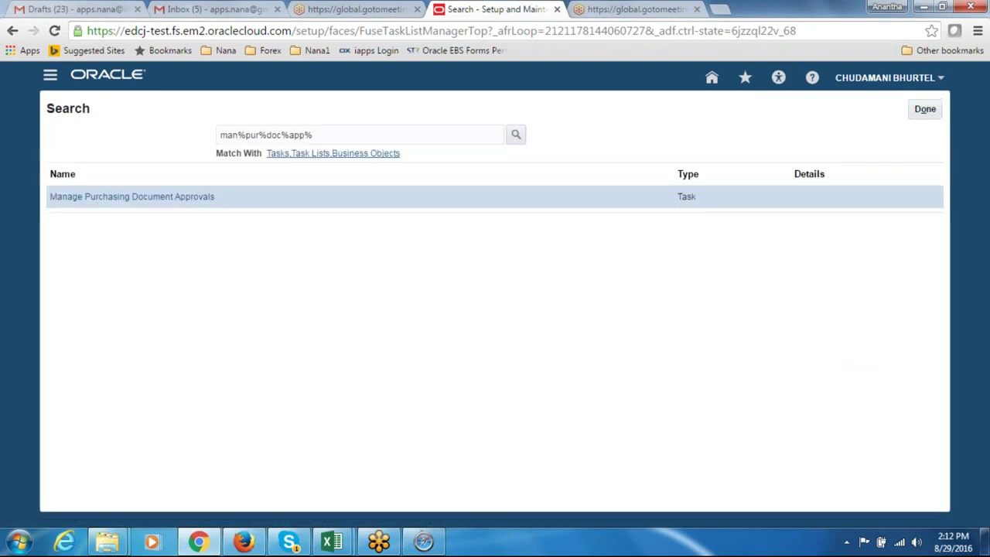
pyautogui.click(250, 139)
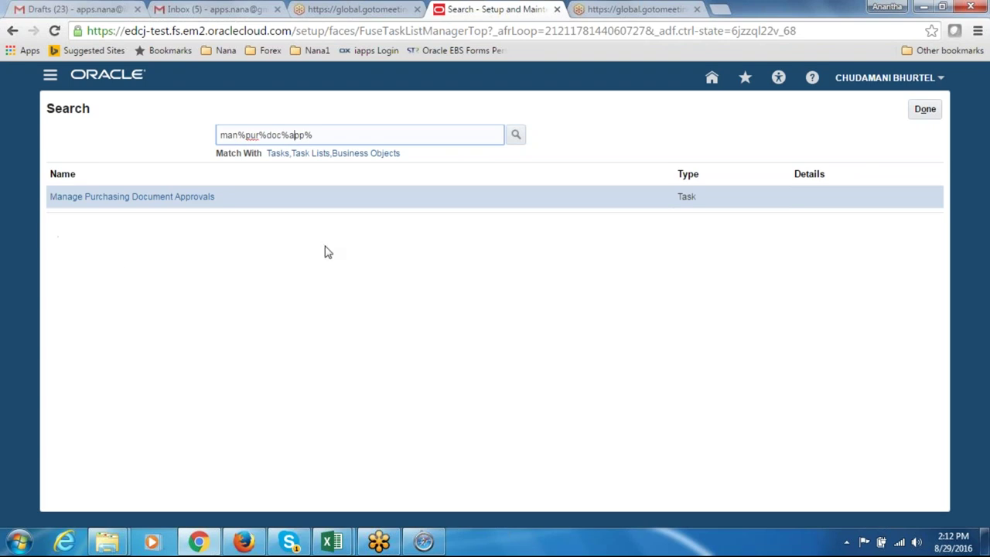
pyautogui.click(125, 198)
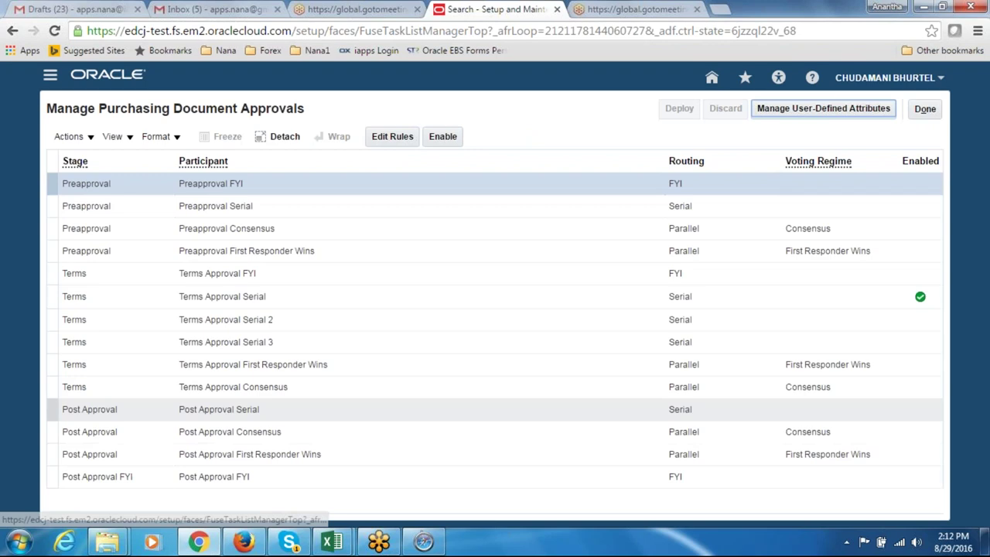
pyautogui.click(575, 300)
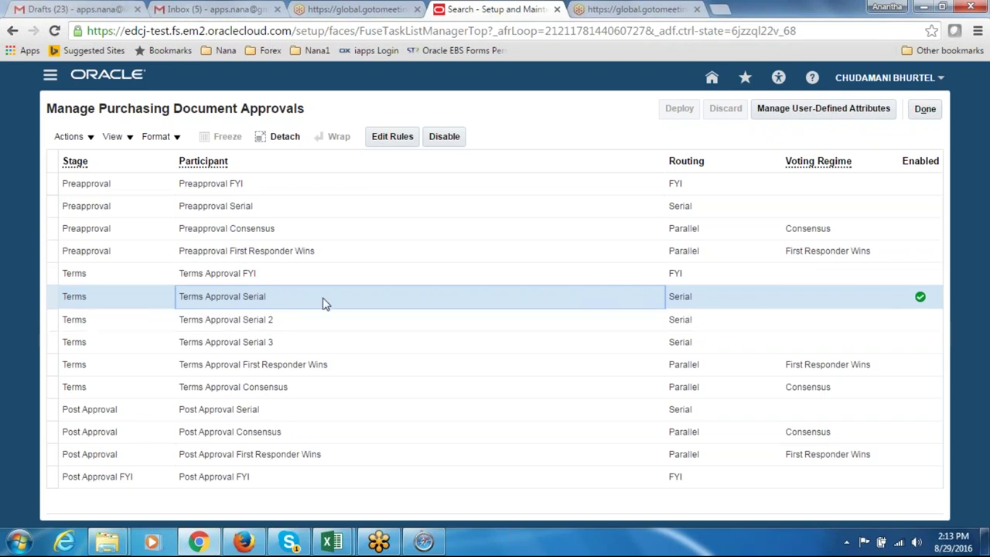
pyautogui.click(403, 142)
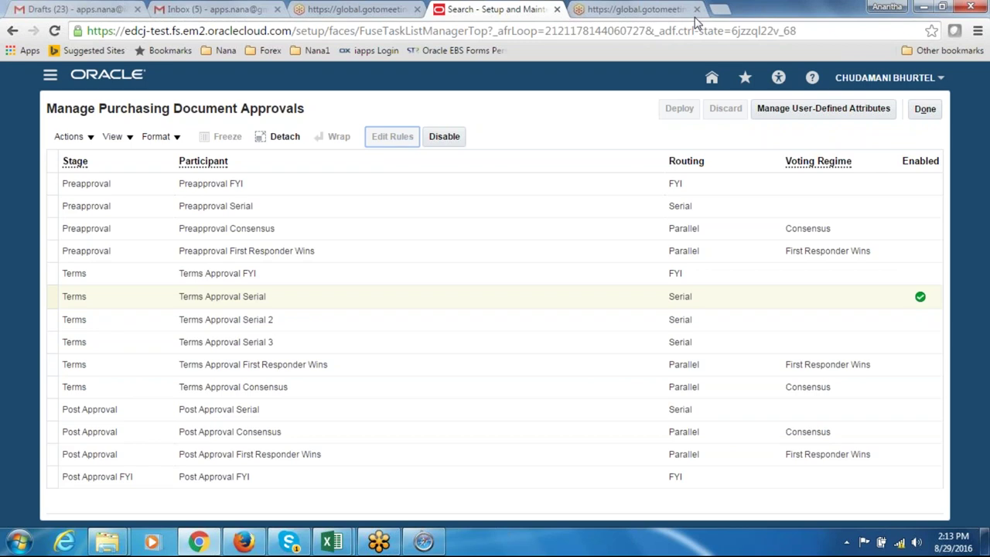
pyautogui.click(857, 23)
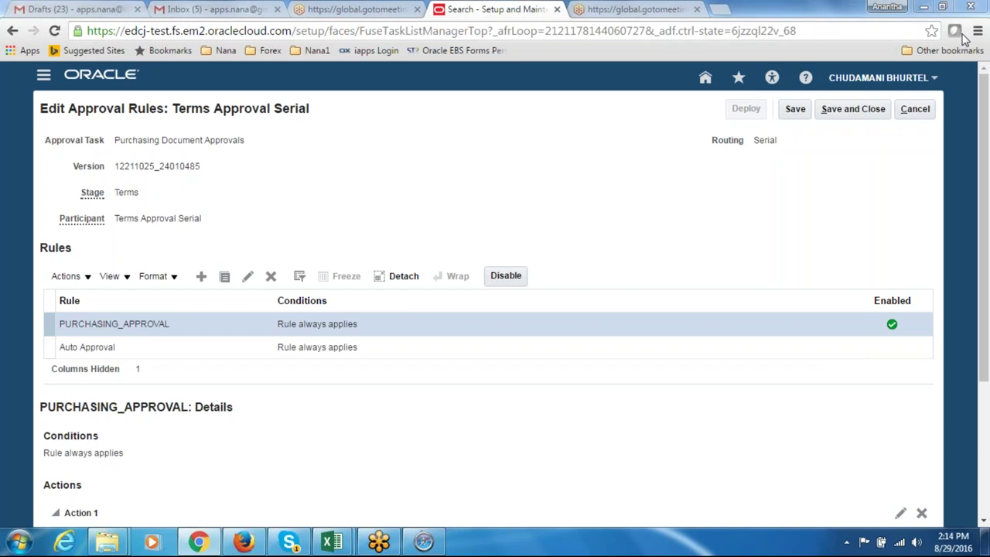
pyautogui.click(915, 109)
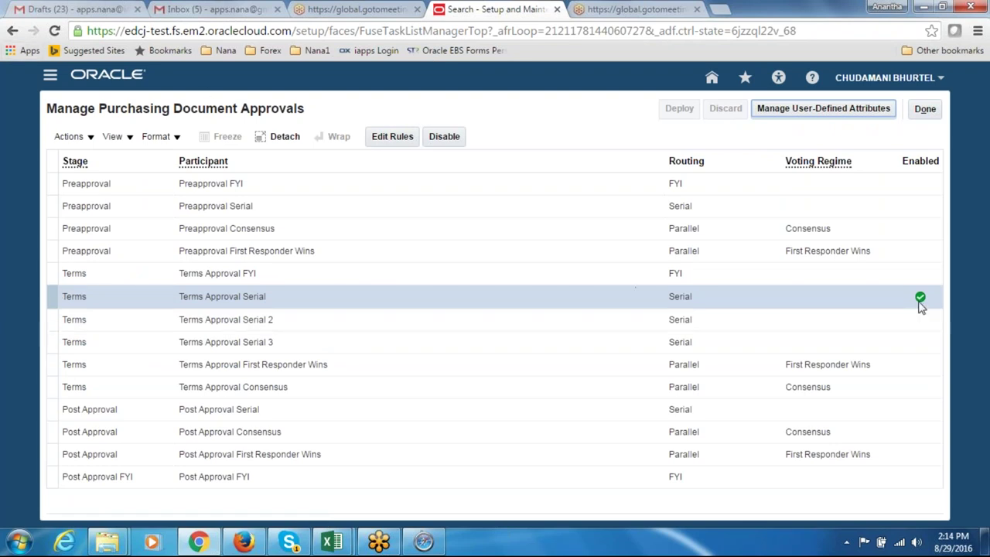
pyautogui.click(389, 138)
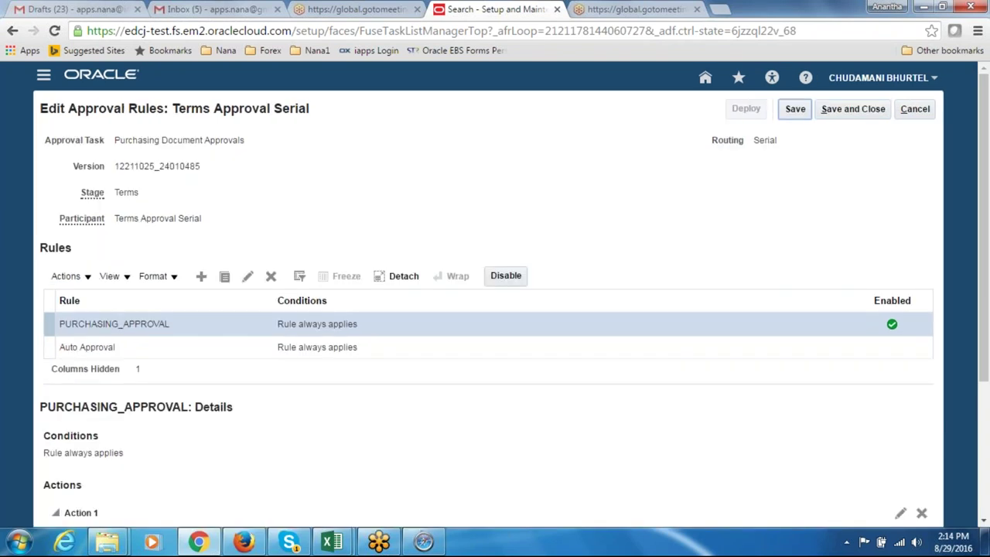
pyautogui.click(455, 352)
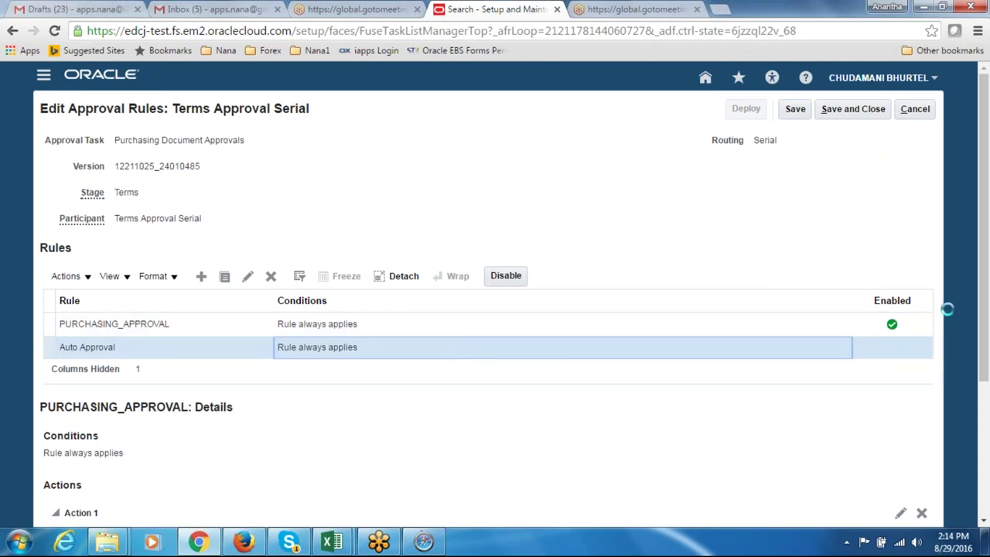
pyautogui.moveTo(988, 318); pyautogui.dragTo(987, 416)
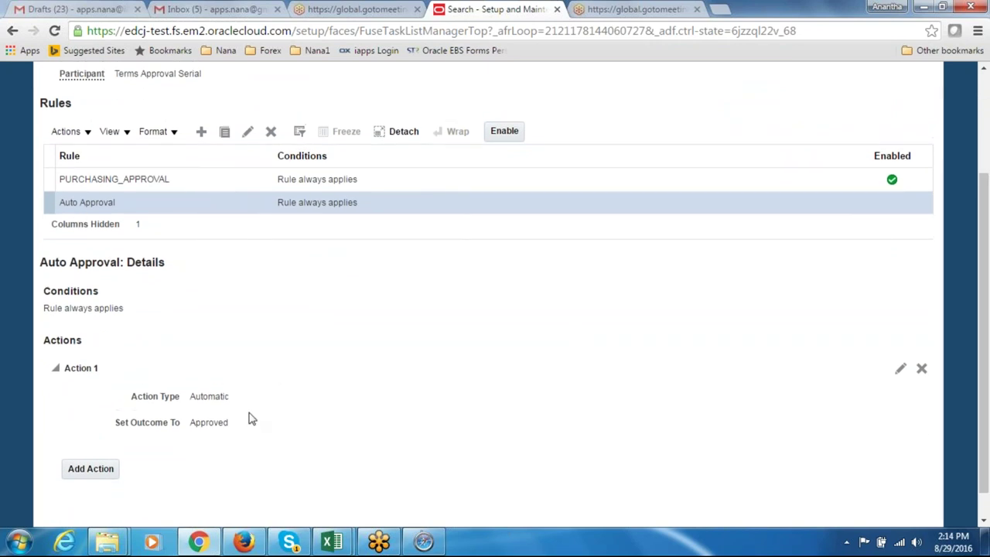
pyautogui.click(254, 185)
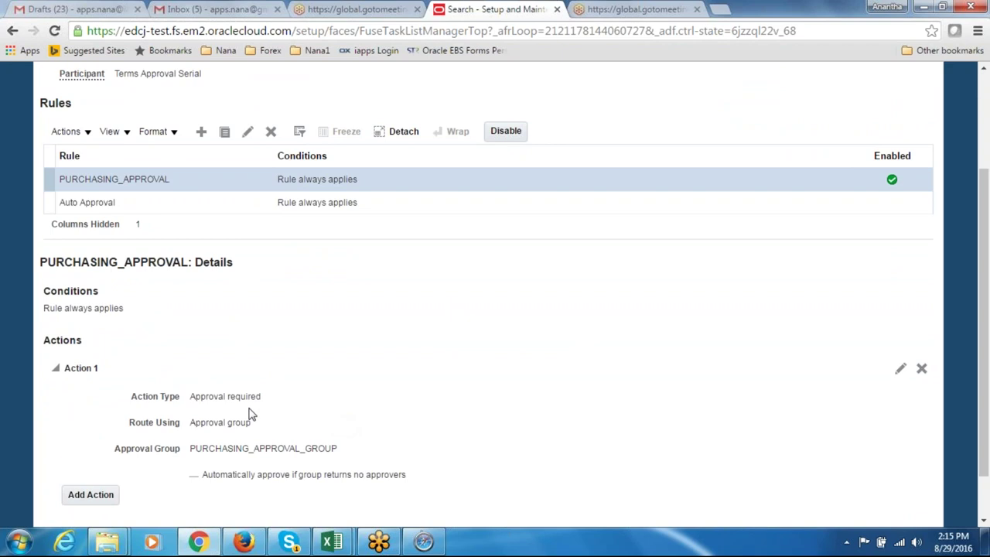
# - Highlight the approval group name, then revisit the Auto Approval rule's details
pyautogui.moveTo(202, 449); pyautogui.dragTo(337, 449)
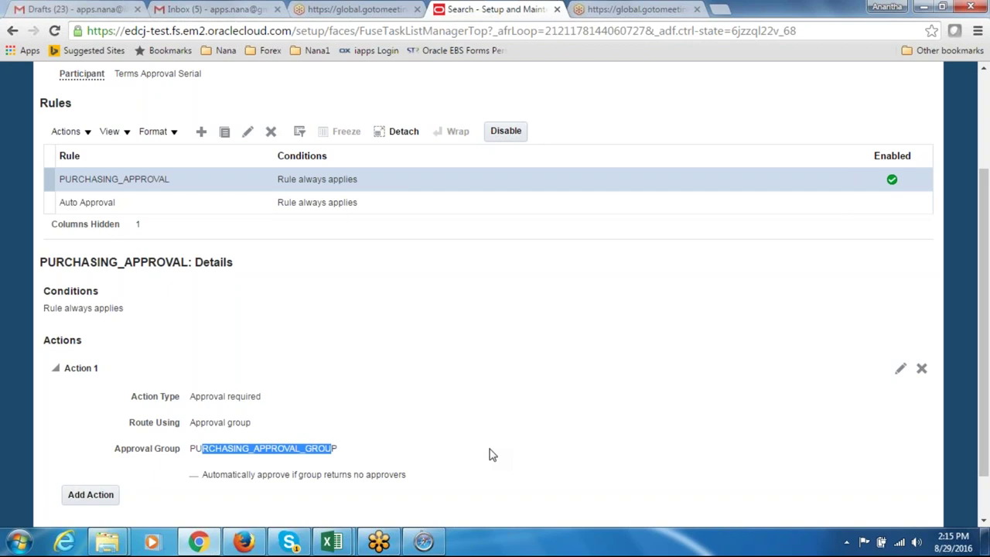
pyautogui.click(490, 454)
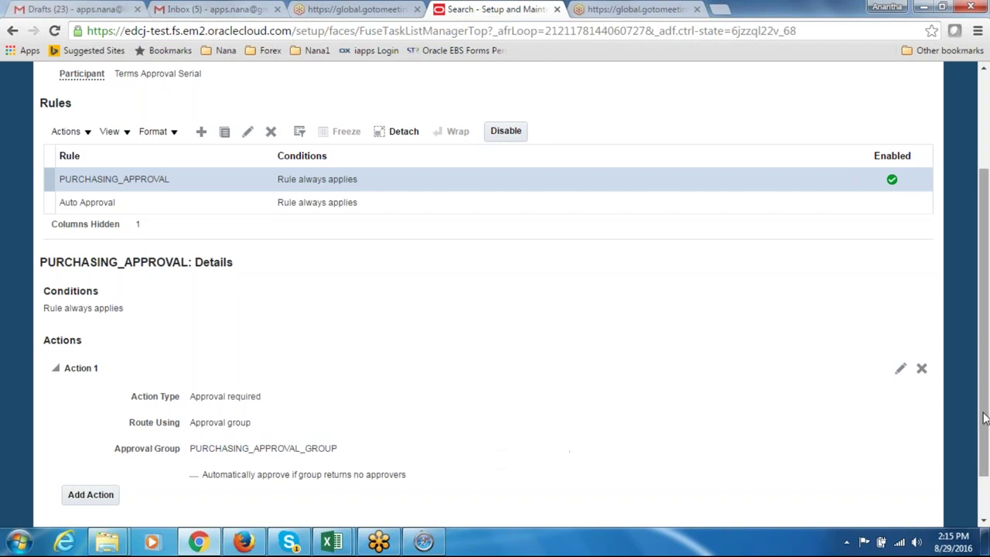
pyautogui.moveTo(982, 417); pyautogui.dragTo(987, 313)
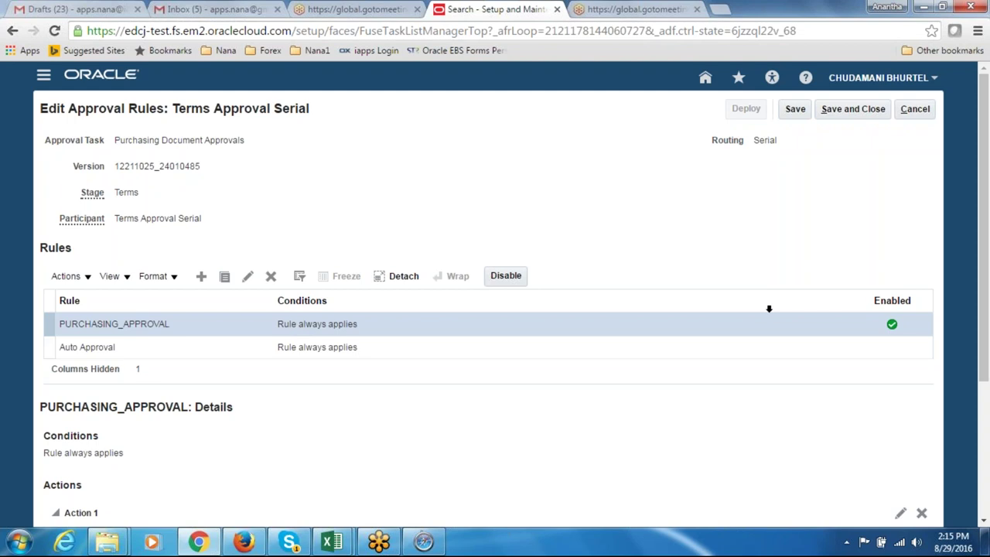
pyautogui.click(417, 356)
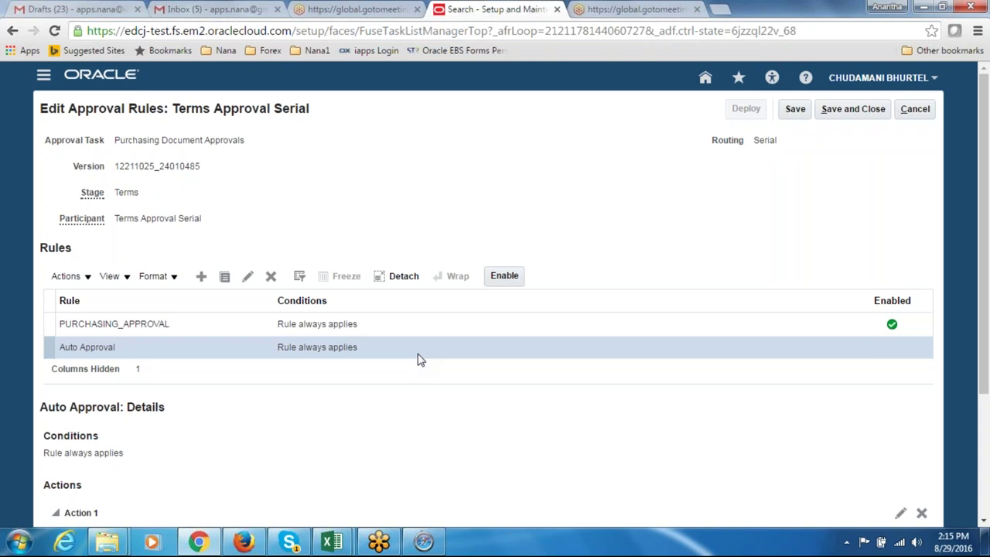
# - Show the PURCHASING_APPROVAL rule and review Action 1's PURCHASING_APPROVAL_GROUP approver
pyautogui.click(420, 331)
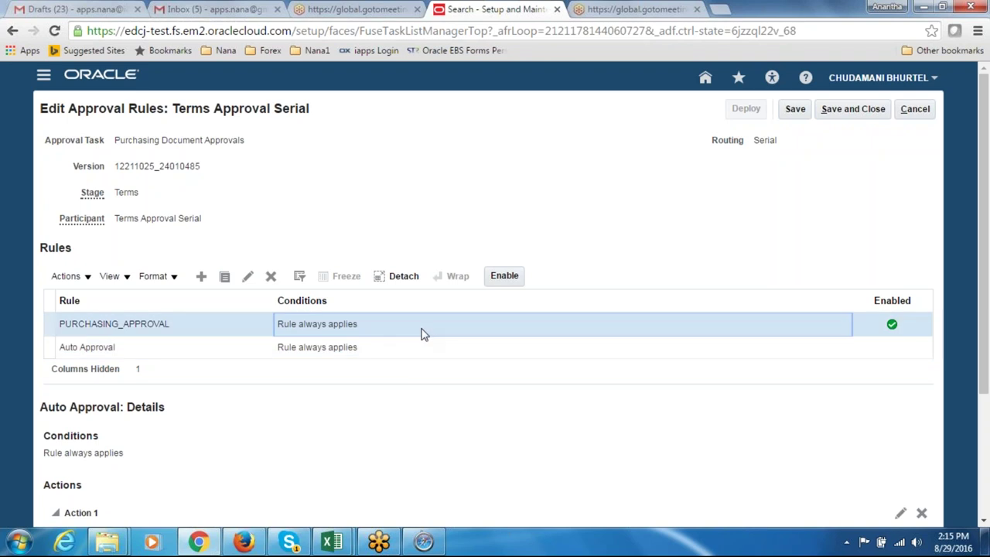
pyautogui.moveTo(984, 312); pyautogui.dragTo(987, 405)
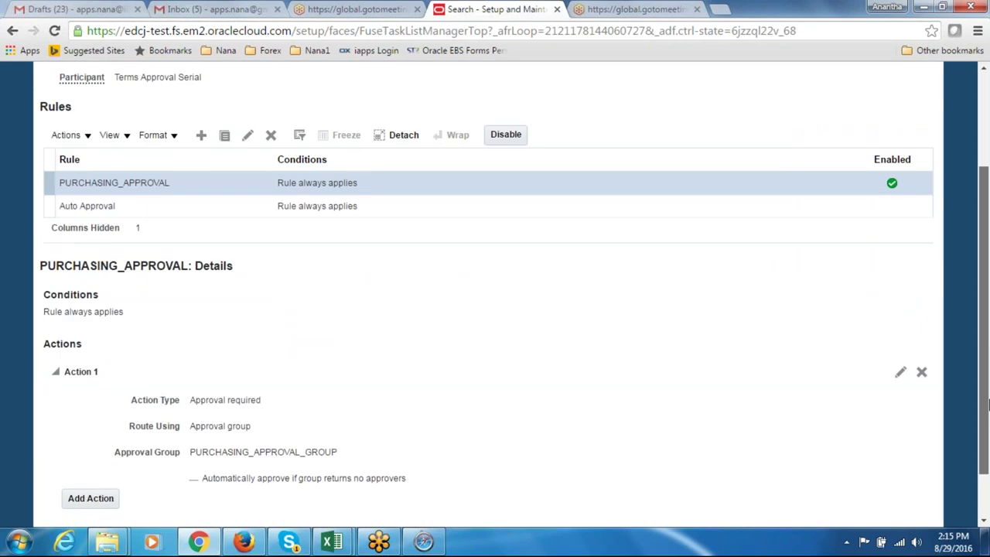
pyautogui.moveTo(987, 404); pyautogui.dragTo(985, 424)
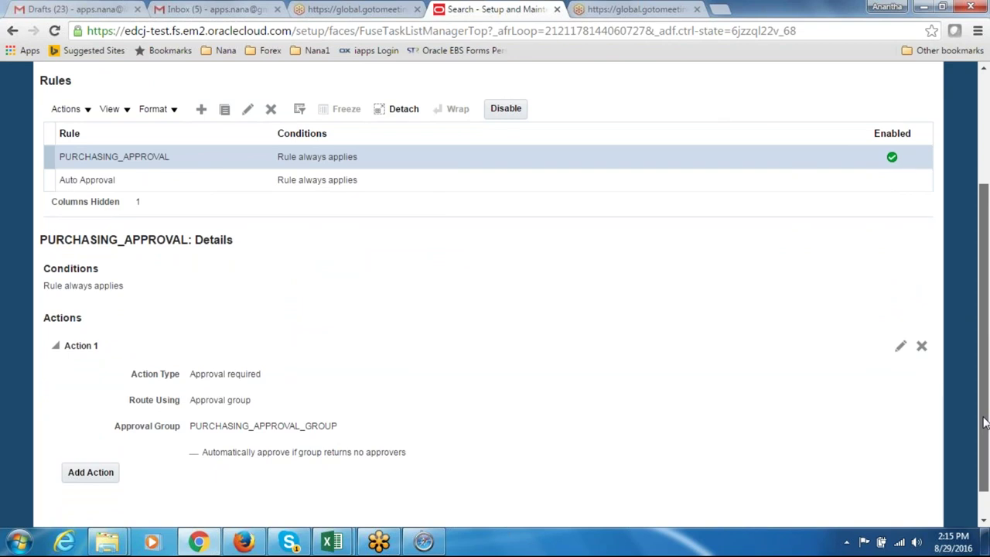
pyautogui.moveTo(984, 422); pyautogui.dragTo(985, 426)
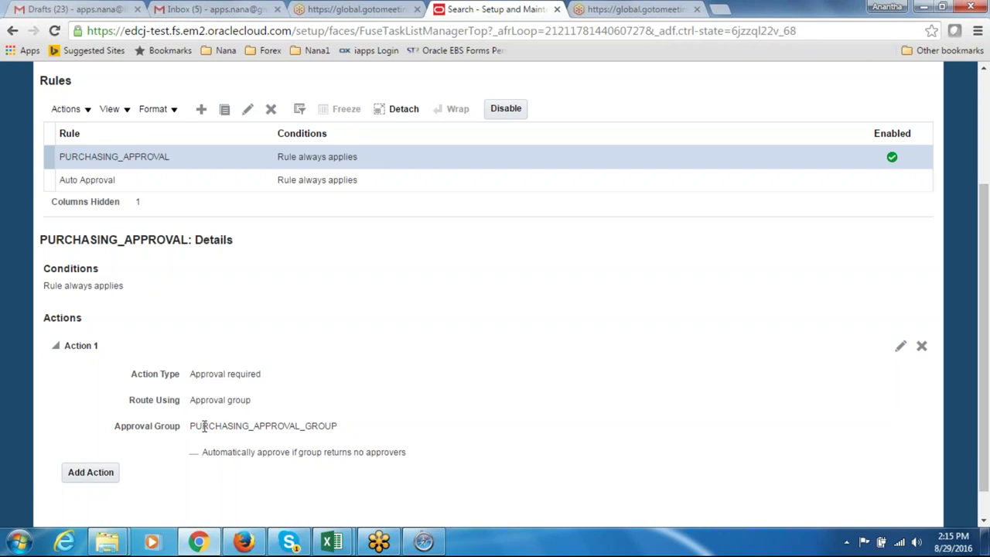
pyautogui.moveTo(208, 428); pyautogui.dragTo(354, 429)
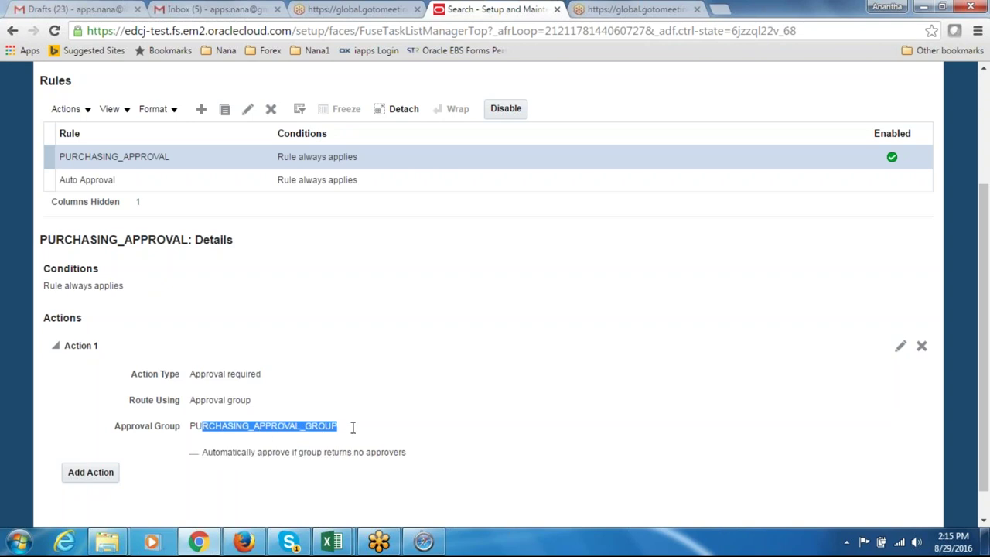
pyautogui.moveTo(987, 467); pyautogui.dragTo(988, 327)
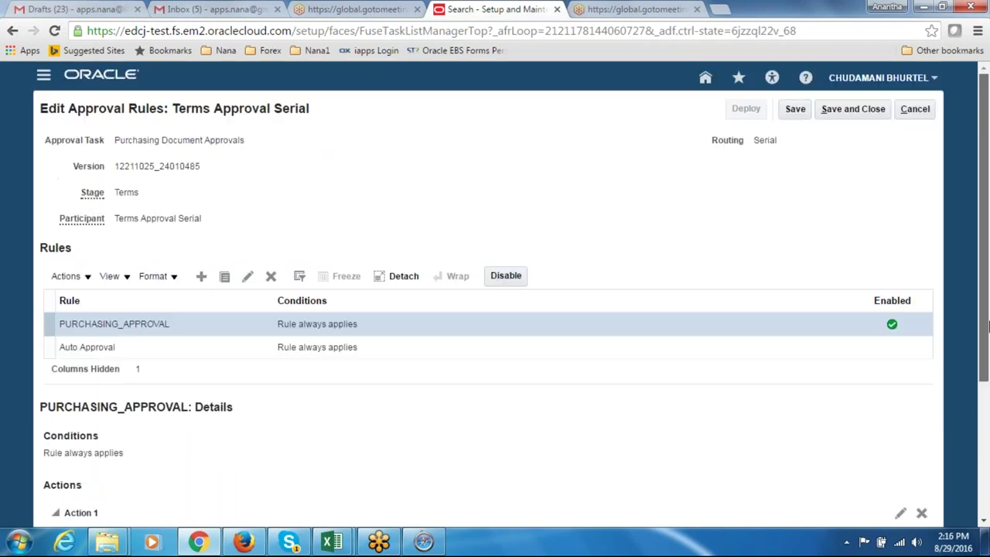
# - Exit the approval rules, search setup tasks for create%imp%, and open Create Implementation Users
pyautogui.click(920, 114)
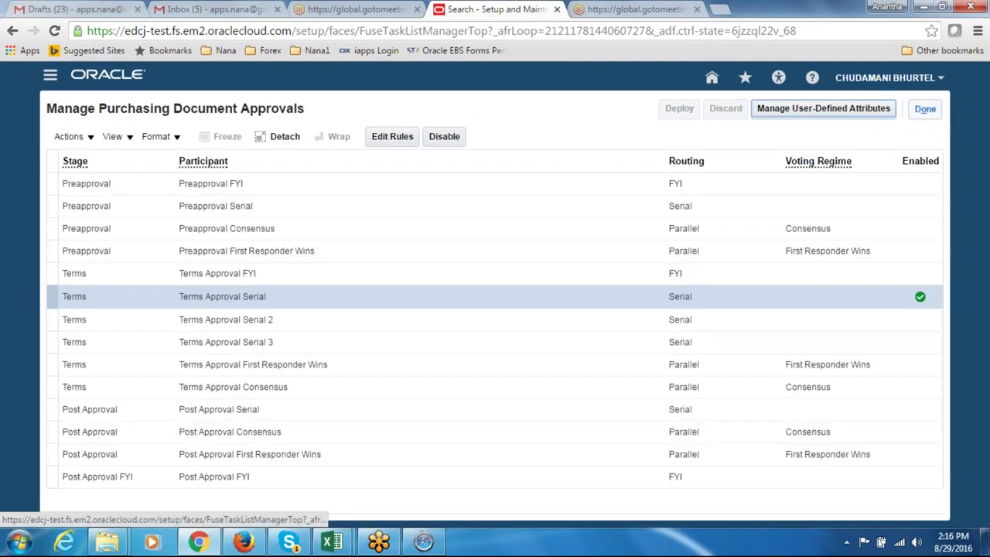
pyautogui.click(925, 109)
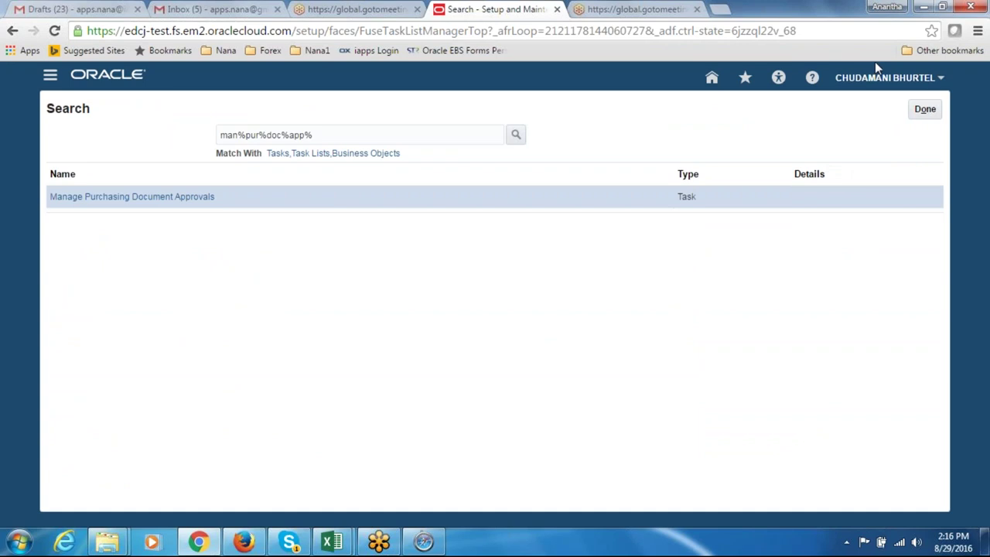
pyautogui.moveTo(324, 133); pyautogui.dragTo(130, 127)
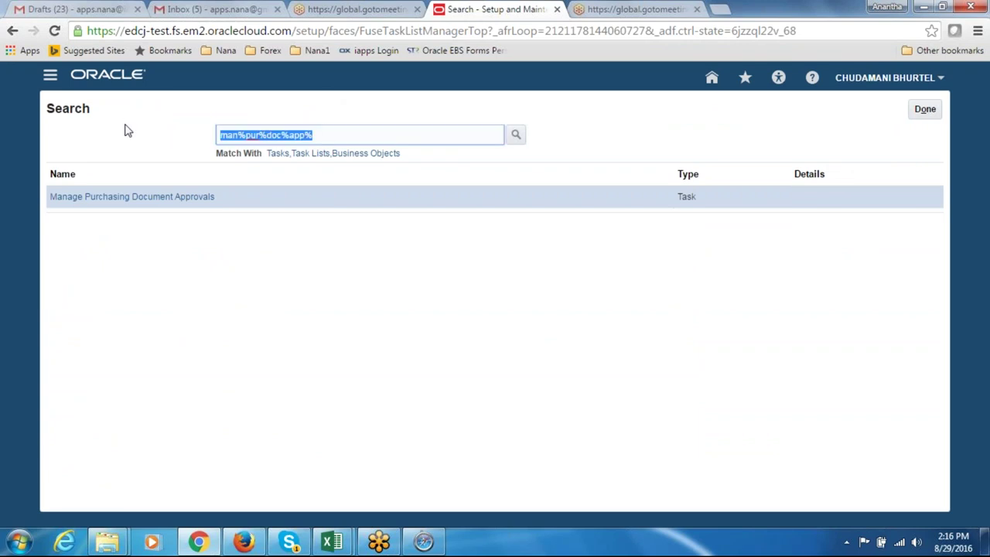
pyautogui.write('creat')
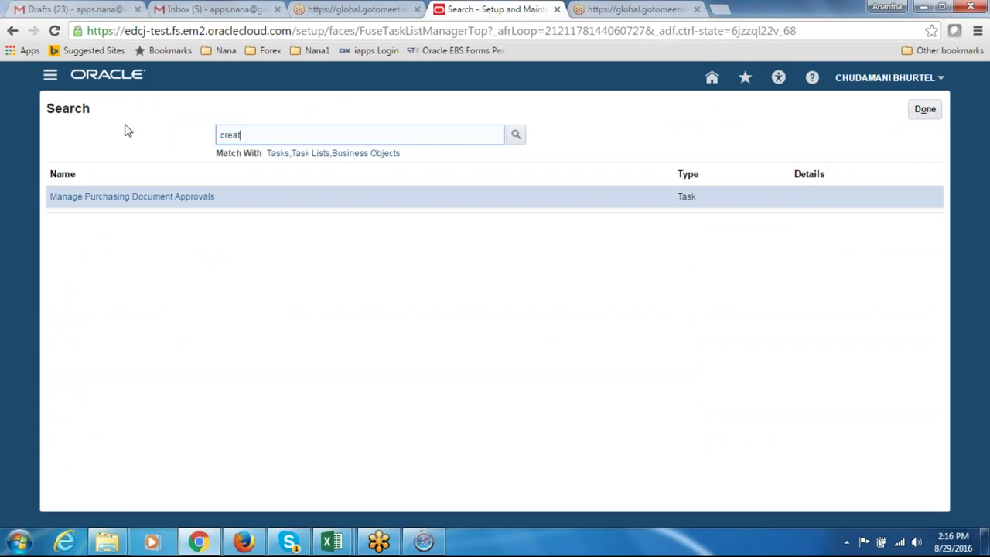
pyautogui.write('e5imp%')
pyautogui.press('Left')
pyautogui.press('Left')
pyautogui.press('Left')
pyautogui.press('BackSpace')
pyautogui.write('%')
pyautogui.press('Return')
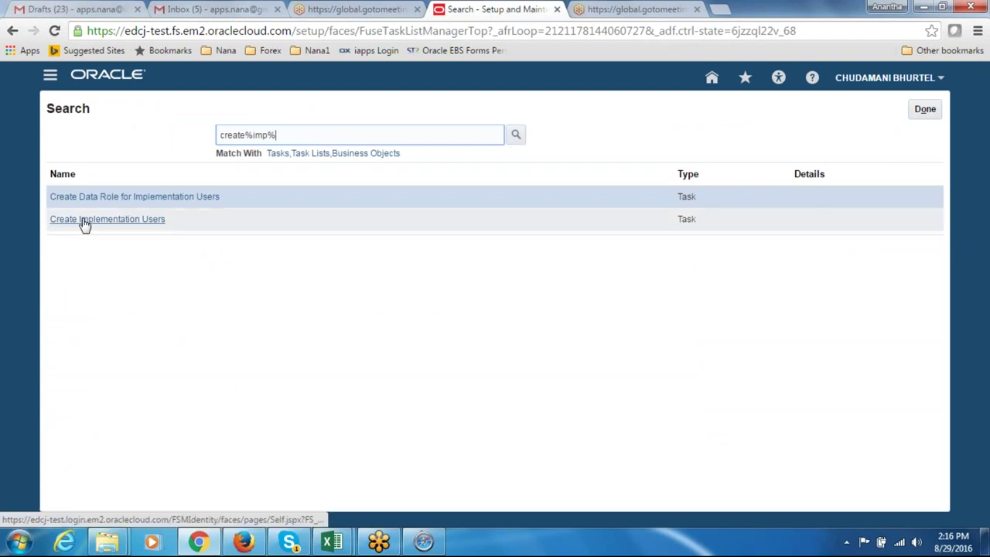
pyautogui.click(85, 223)
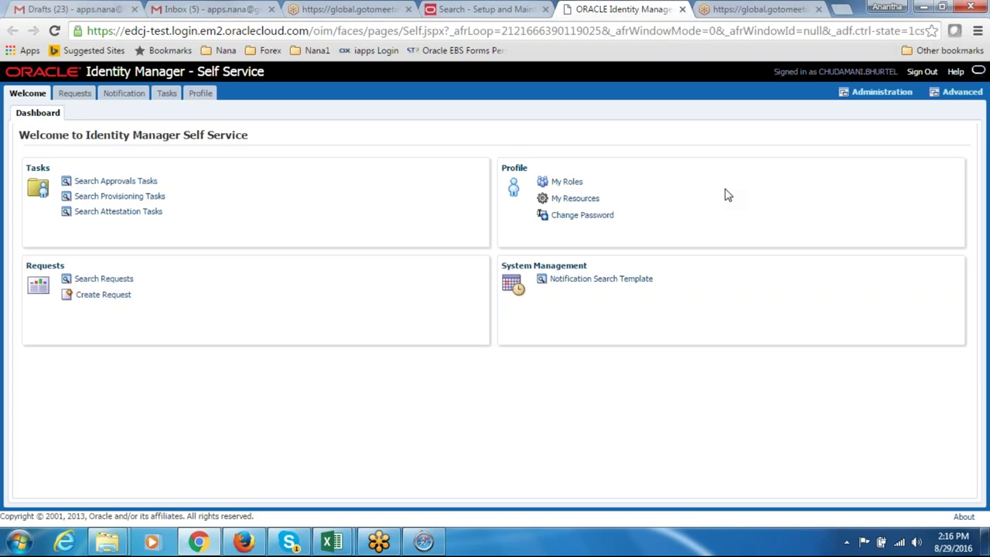
# - Go to the Administration console from the Identity Manager Self Service dashboard
pyautogui.click(872, 92)
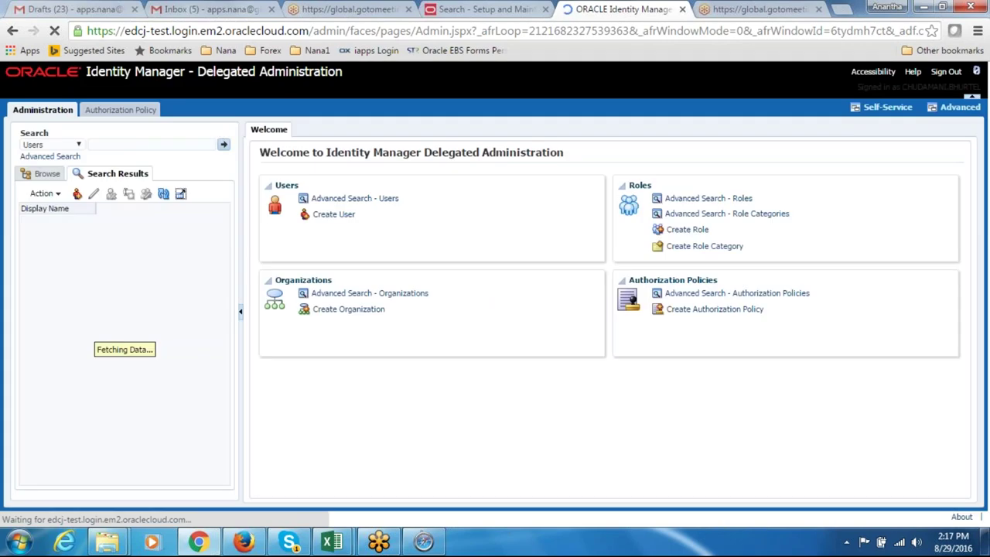
# - Search Users for the user by name, check their account's e-mail, then close the Identity Manager tab
pyautogui.click(117, 144)
pyautogui.write('miklos')
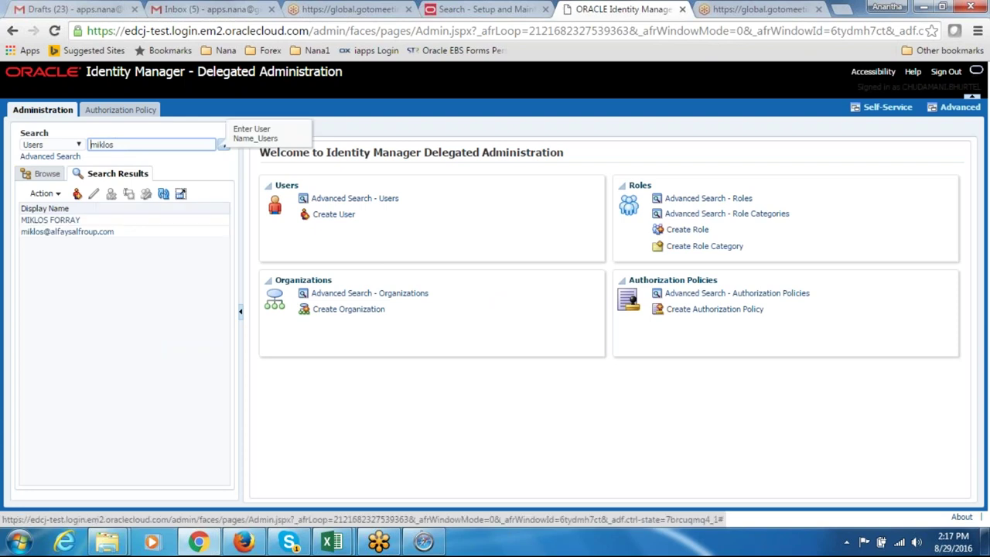
pyautogui.click(85, 222)
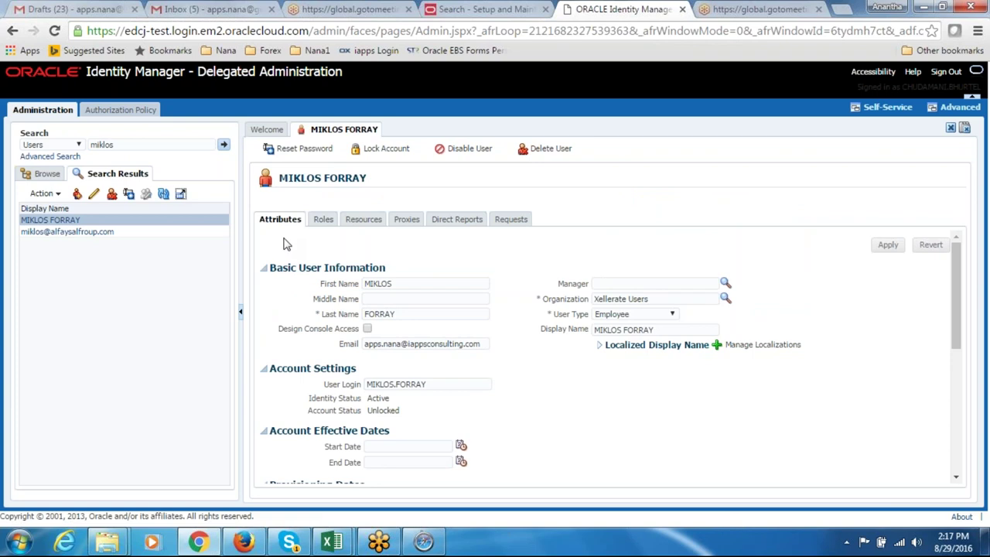
pyautogui.click(426, 344)
pyautogui.moveTo(488, 345); pyautogui.dragTo(352, 349)
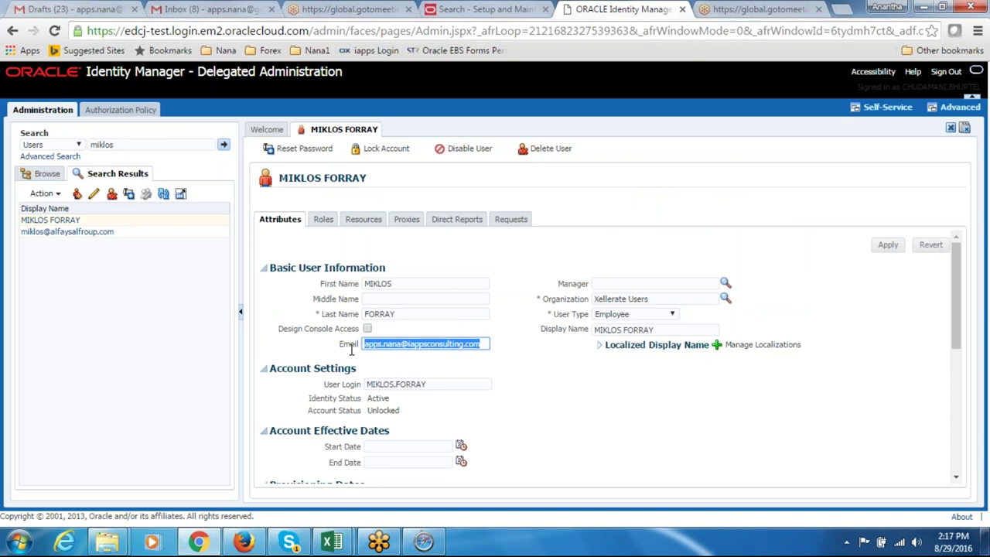
pyautogui.click(309, 362)
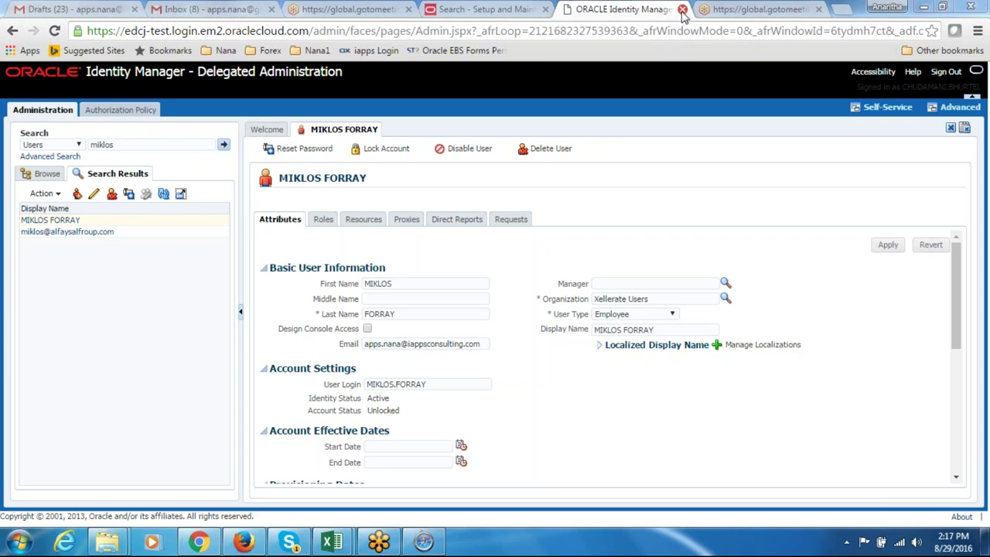
pyautogui.click(683, 9)
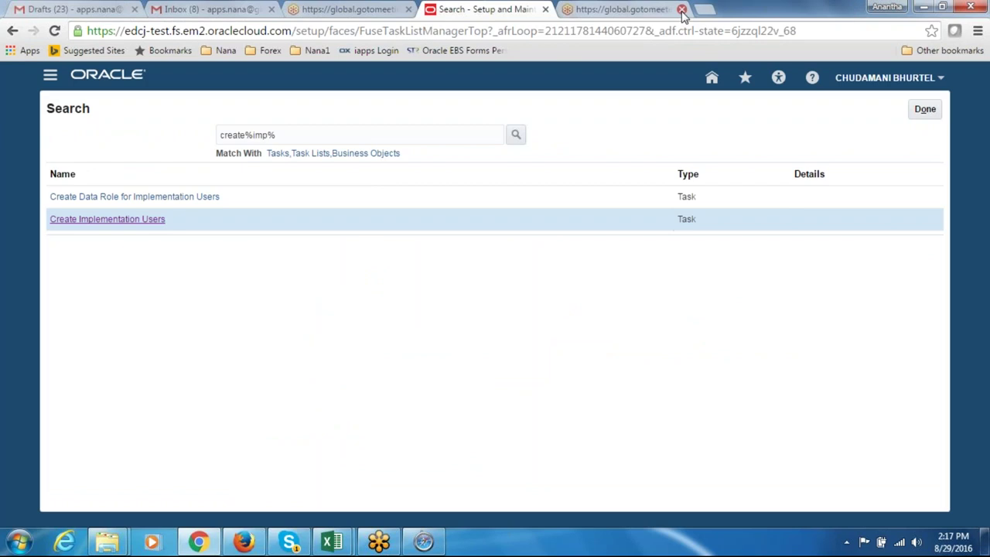
# - Close the setup task search and go from Home through Procurement to the Purchasing overview
pyautogui.click(922, 110)
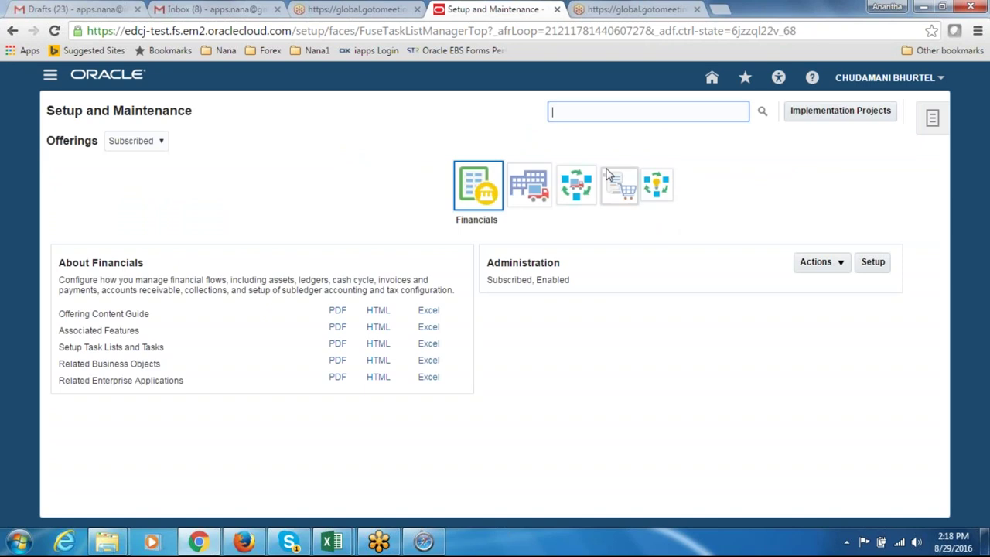
pyautogui.click(712, 78)
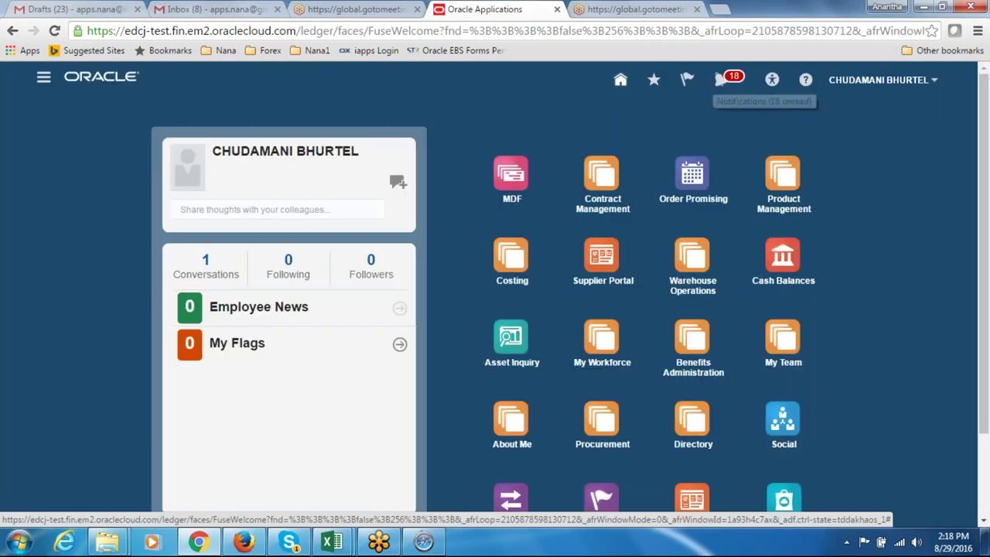
pyautogui.scroll(-3, 724, 297)
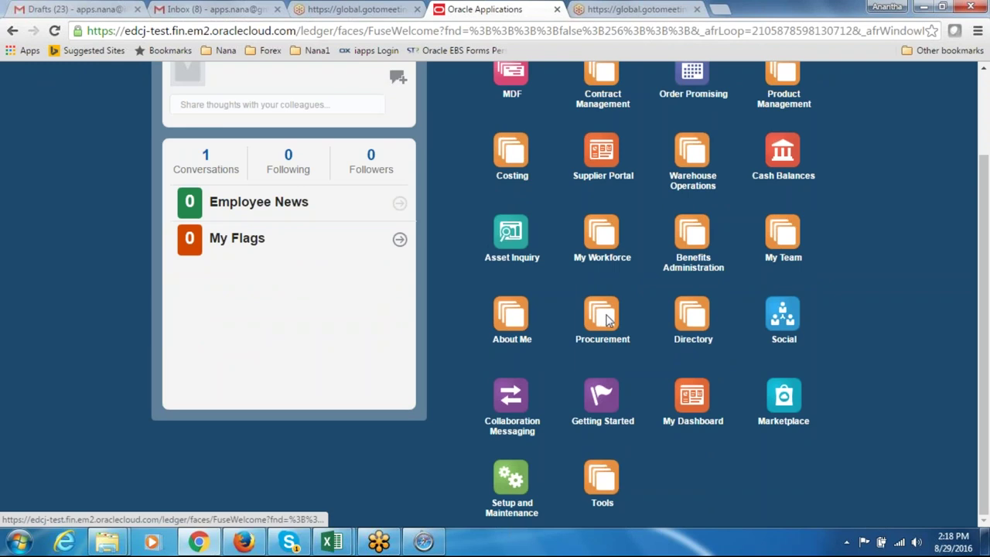
pyautogui.click(604, 317)
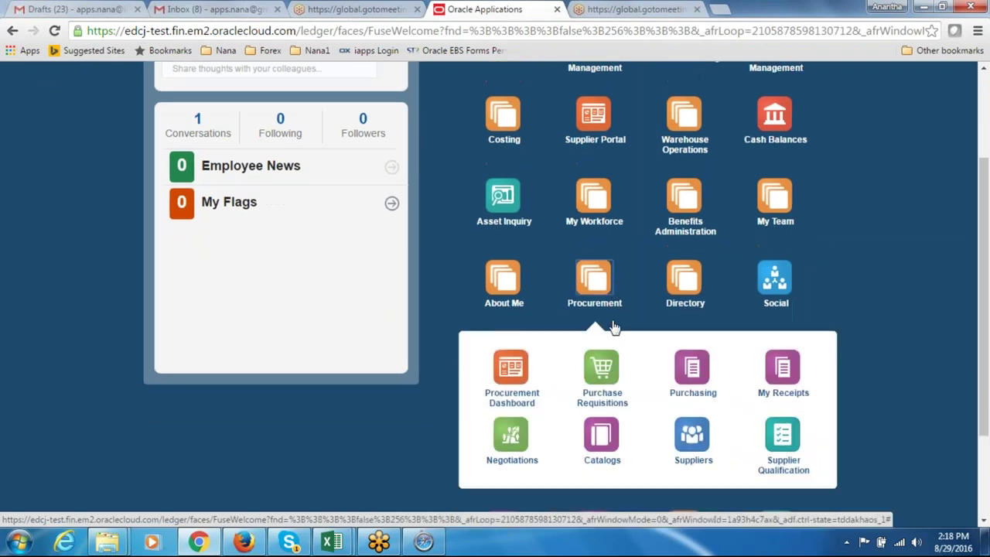
pyautogui.scroll(-3, 613, 327)
pyautogui.click(694, 266)
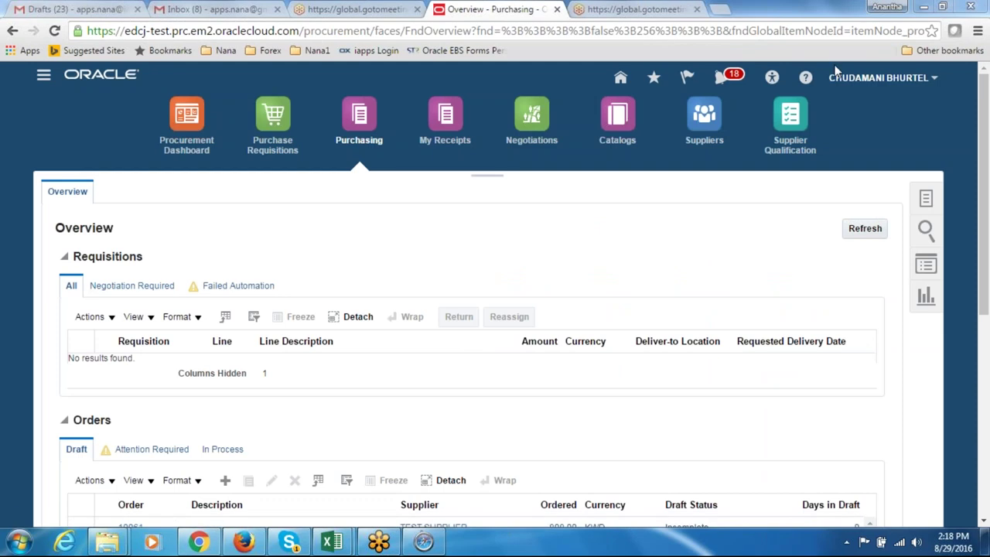
# - Find purchase order 10061 through Tasks > Manage Orders and open it
pyautogui.click(926, 200)
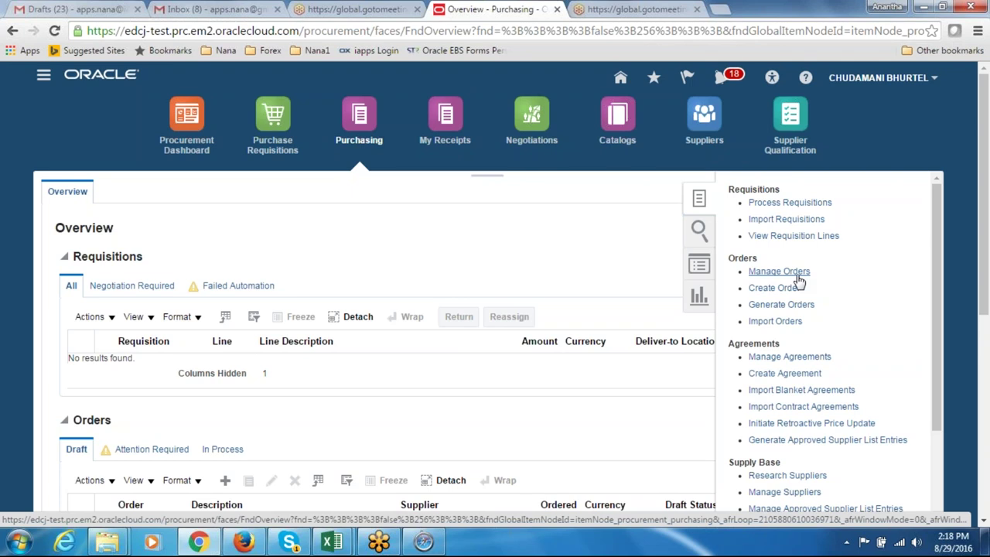
pyautogui.click(807, 272)
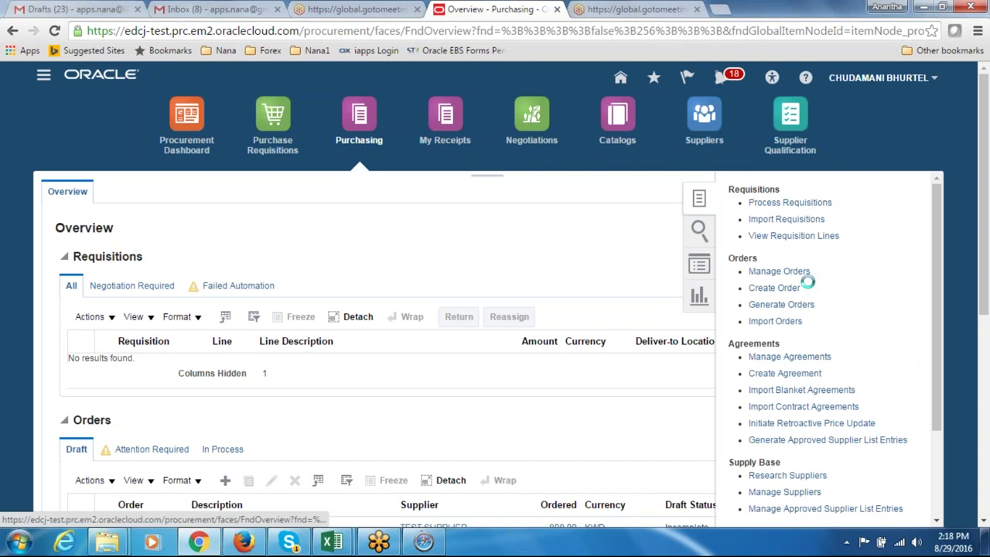
pyautogui.moveTo(985, 259); pyautogui.dragTo(985, 378)
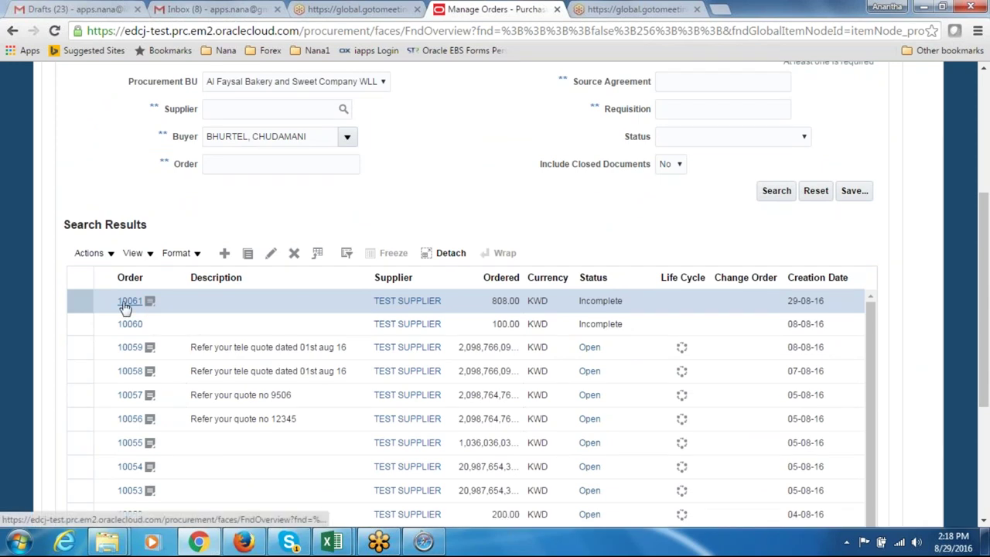
pyautogui.click(125, 303)
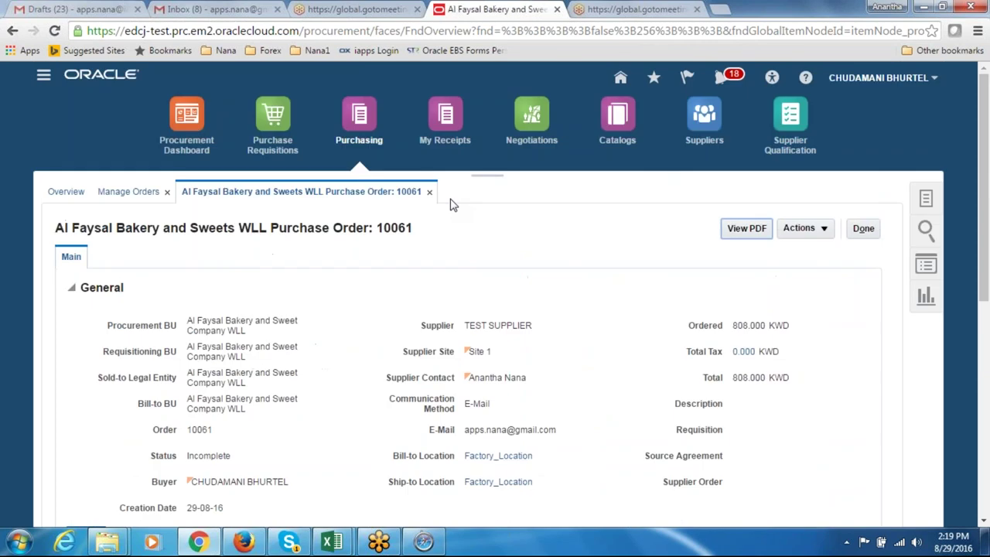
# - Review order 10061's Notes and Attachments and display its Actions menu
pyautogui.moveTo(986, 259); pyautogui.dragTo(985, 393)
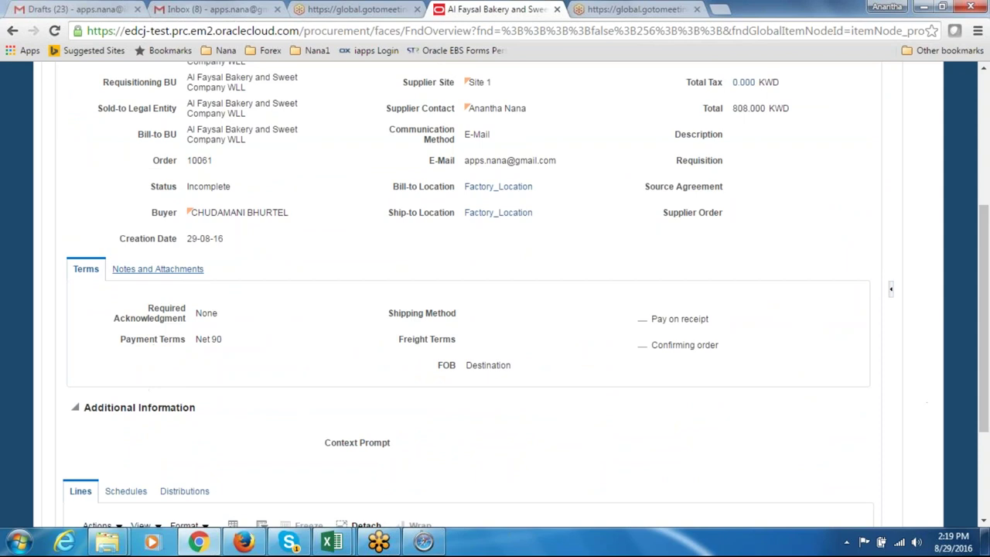
pyautogui.click(158, 269)
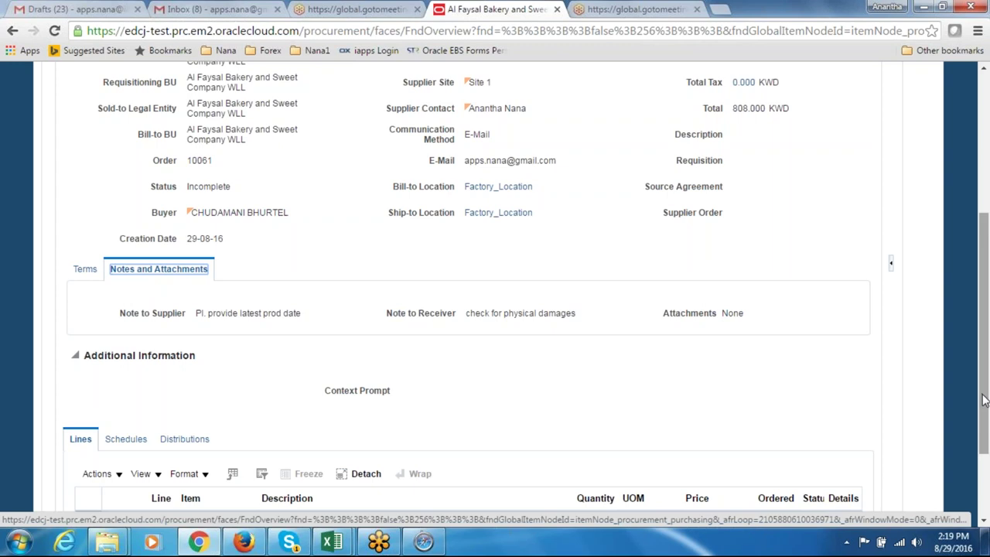
pyautogui.moveTo(984, 400); pyautogui.dragTo(986, 280)
pyautogui.click(805, 191)
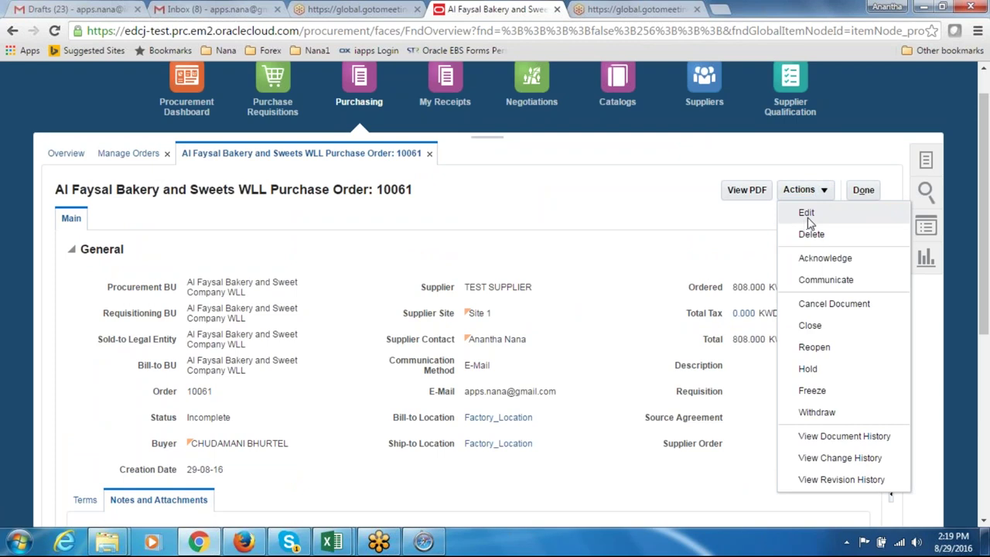
# - Submit purchase order 10061 for approval, confirm, and return to the Gmail inbox
pyautogui.click(806, 217)
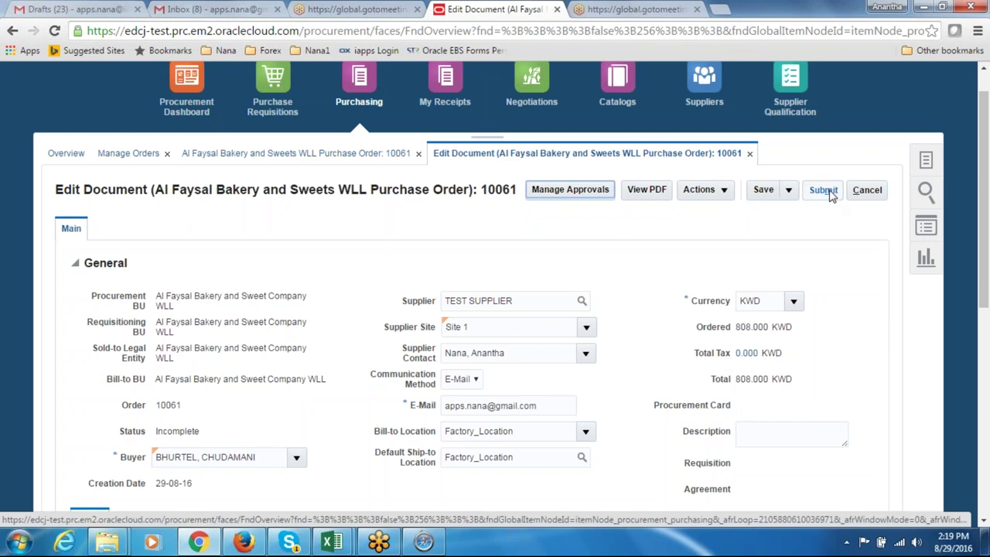
pyautogui.click(824, 190)
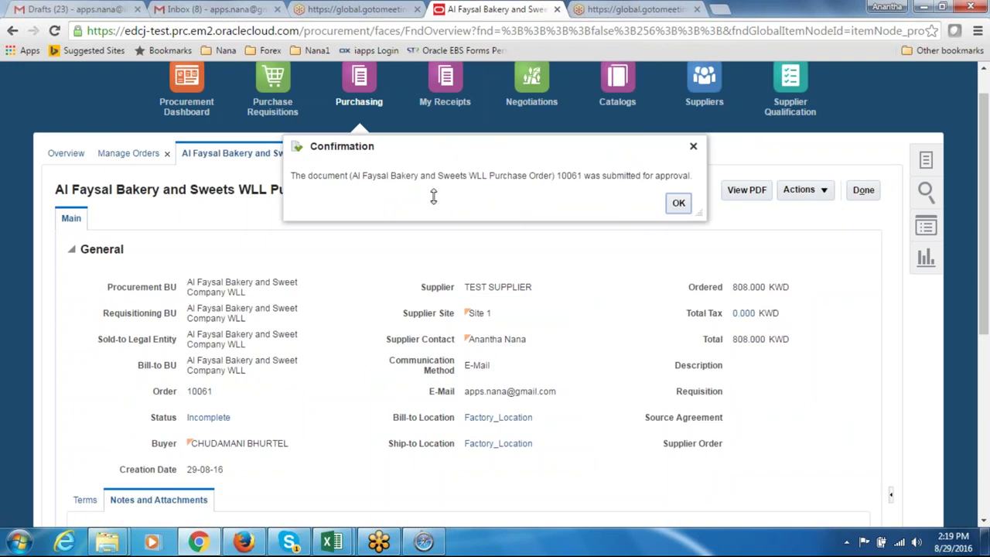
pyautogui.click(677, 204)
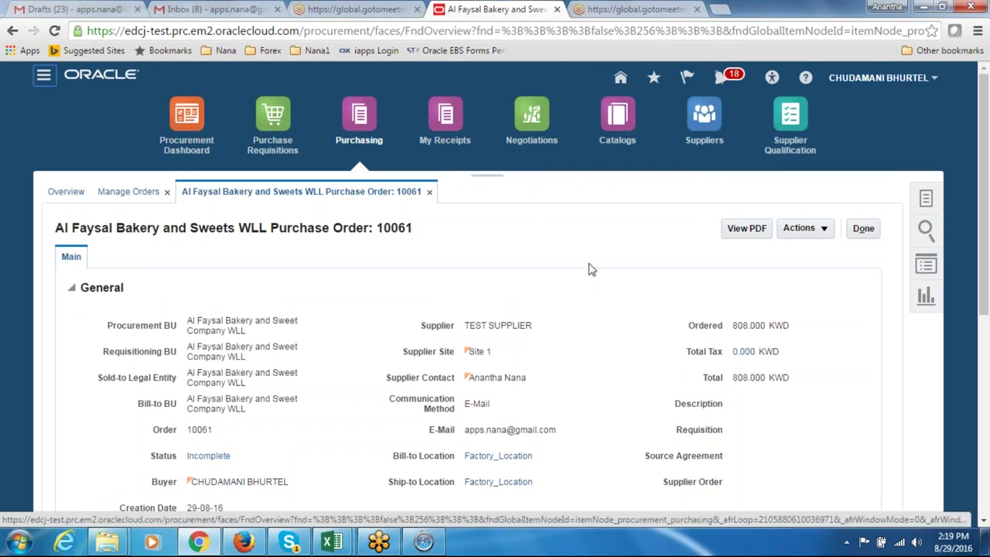
pyautogui.click(215, 9)
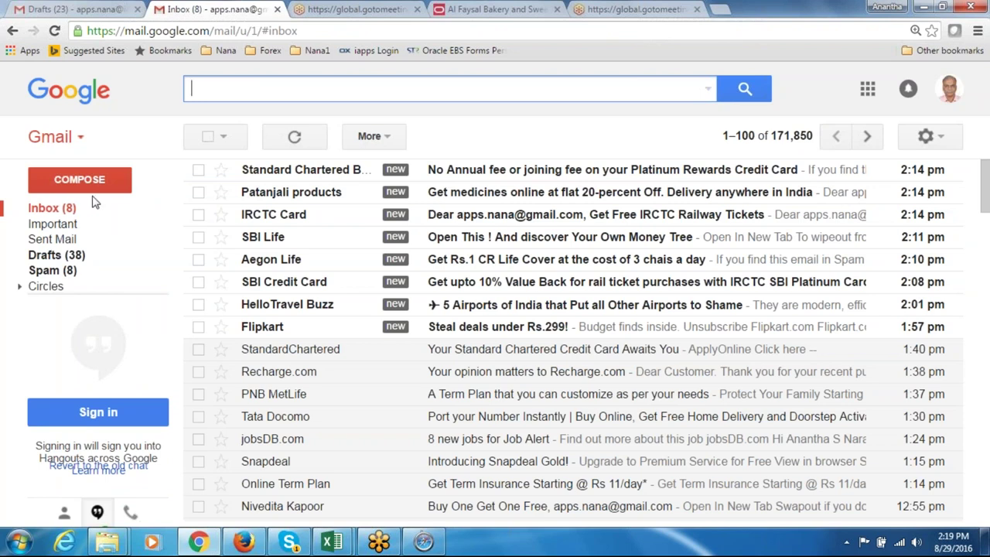
# - Select all 100 inbox messages and mark them as read
pyautogui.click(208, 137)
pyautogui.click(654, 138)
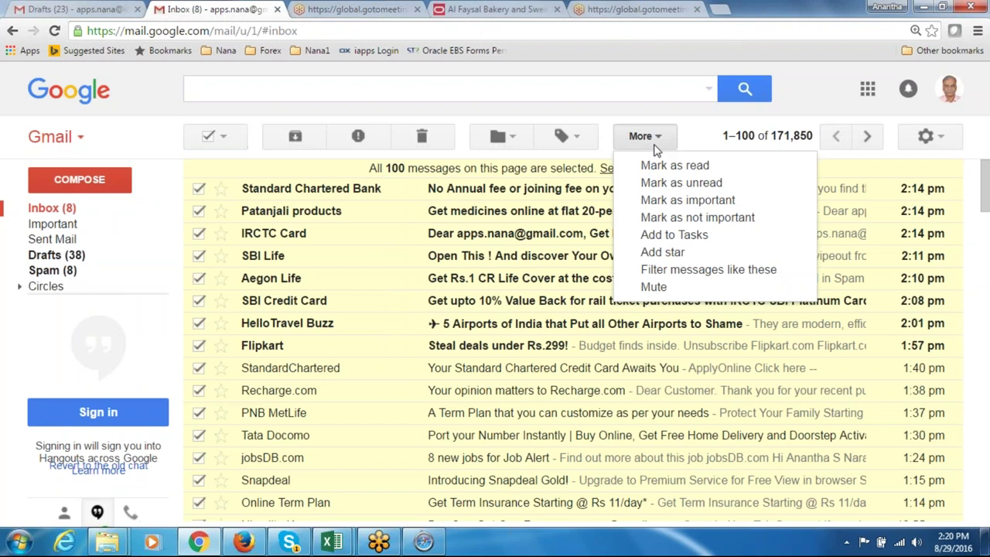
pyautogui.click(658, 164)
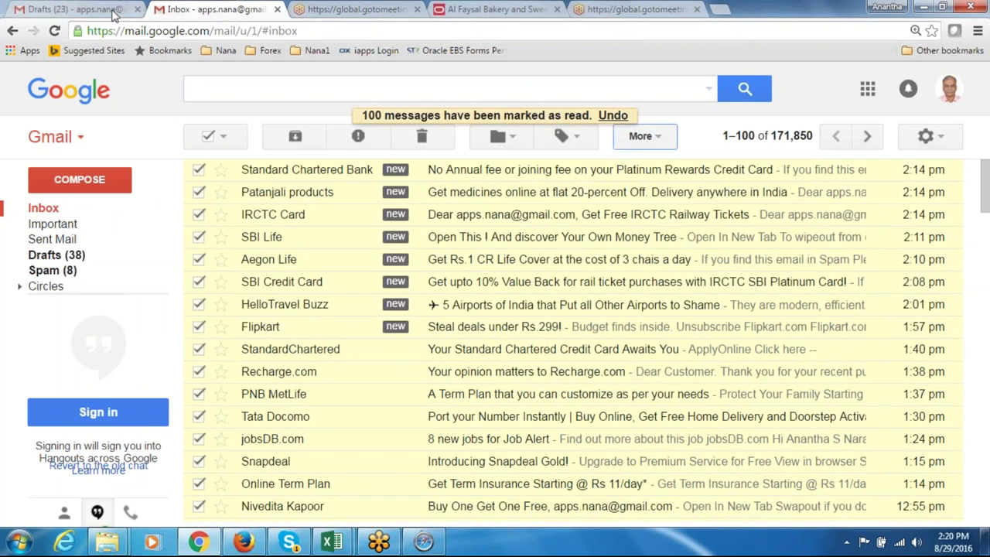
# - Switch to the work mailbox, close the chat panel, and refresh its inbox for the approval email
pyautogui.click(70, 15)
pyautogui.click(44, 207)
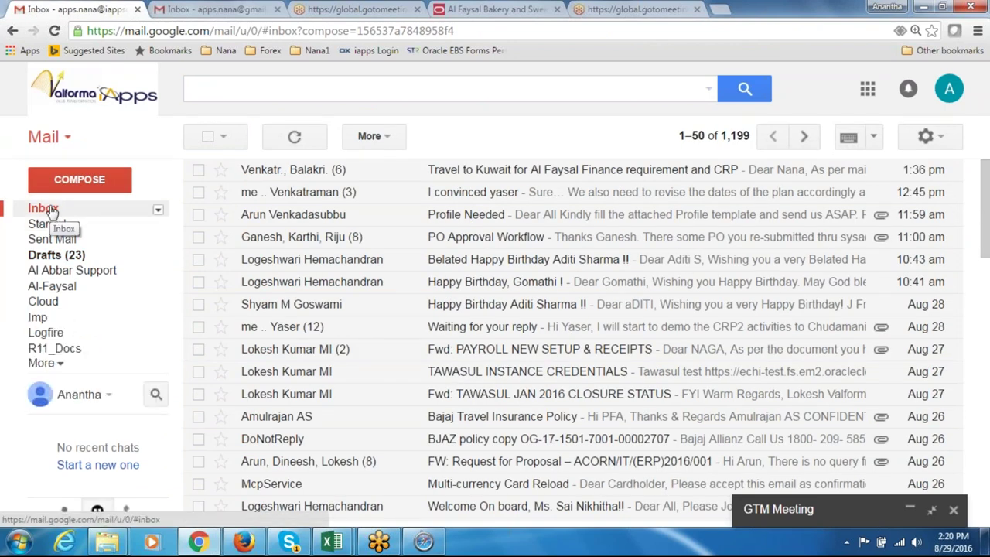
pyautogui.click(954, 512)
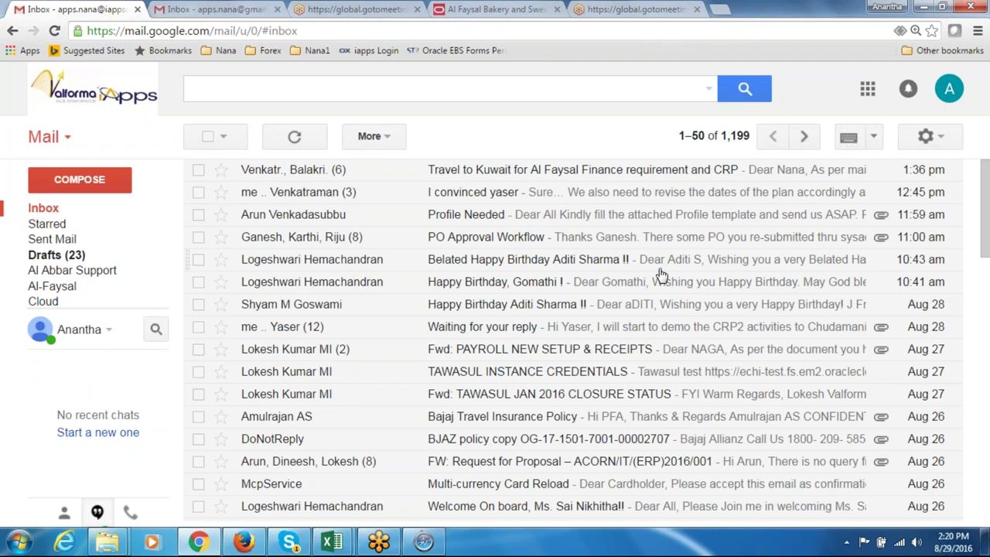
pyautogui.click(44, 219)
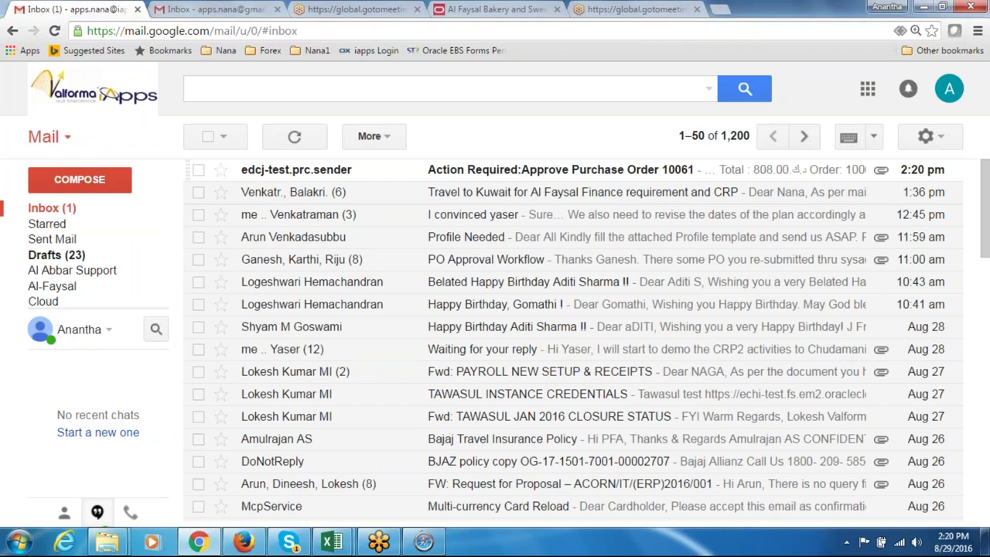
pyautogui.click(551, 178)
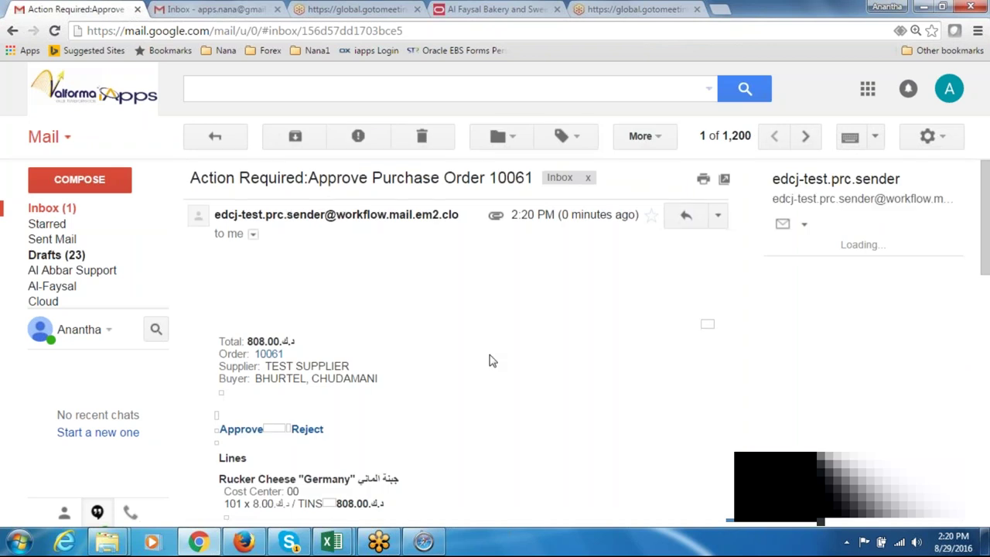
pyautogui.scroll(-3, 490, 359)
pyautogui.scroll(-3, 491, 359)
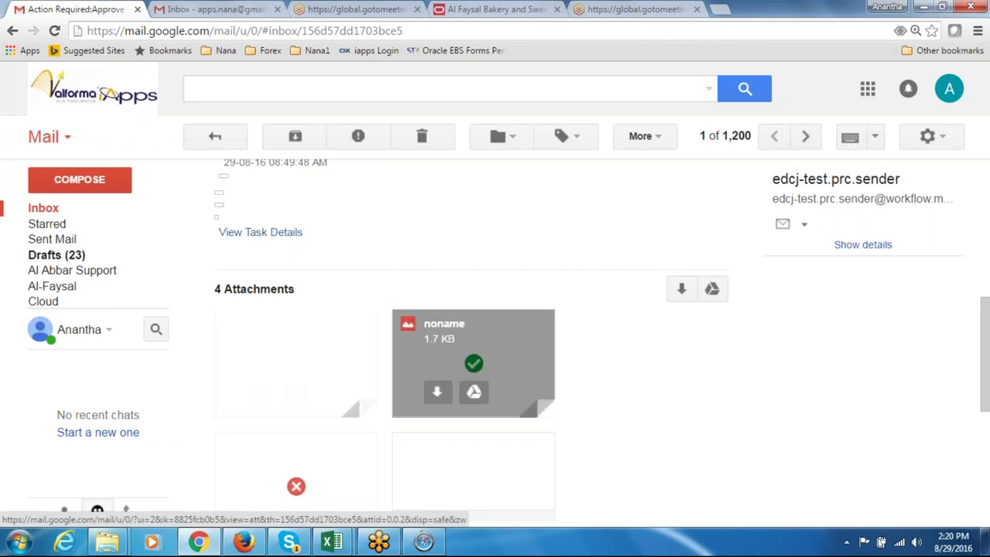
pyautogui.scroll(-4, 470, 360)
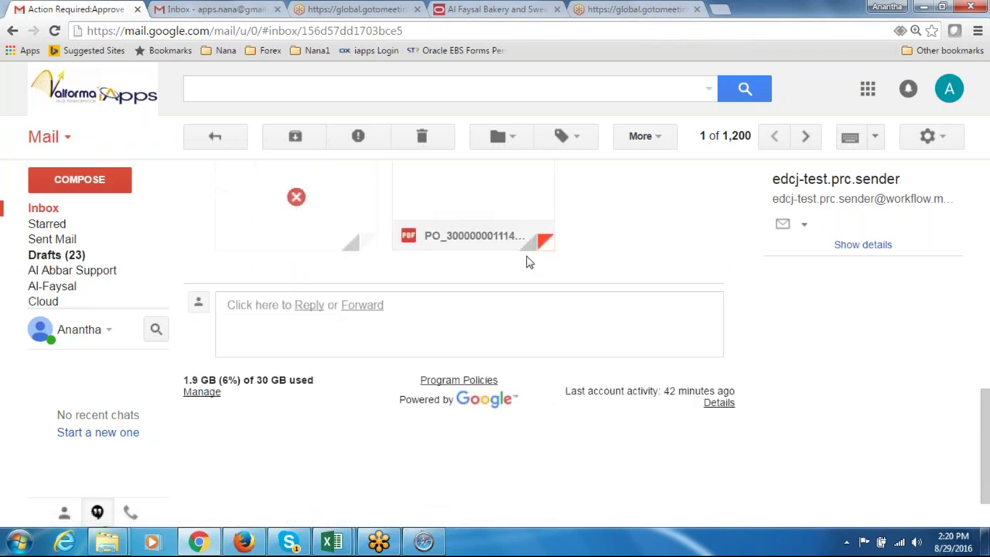
pyautogui.scroll(2, 526, 261)
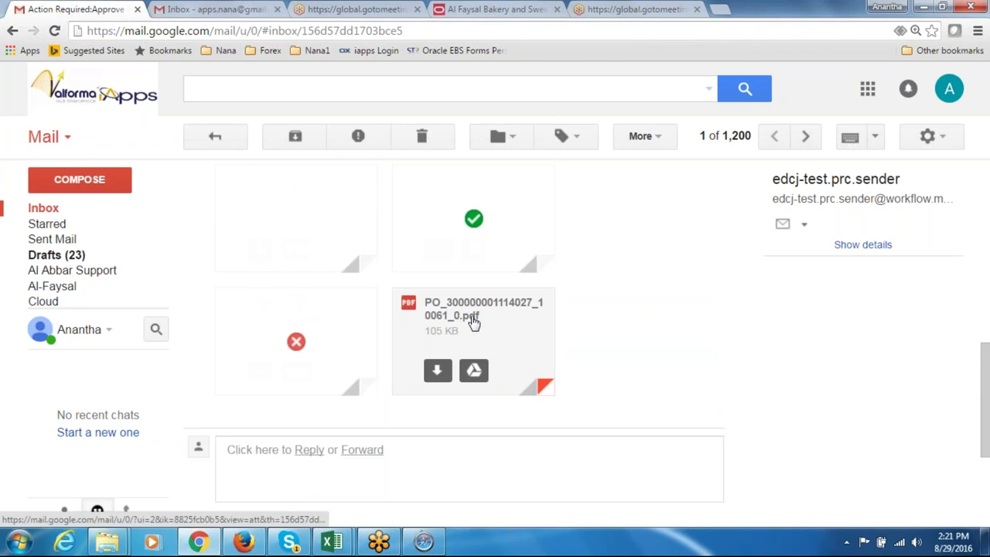
pyautogui.click(475, 332)
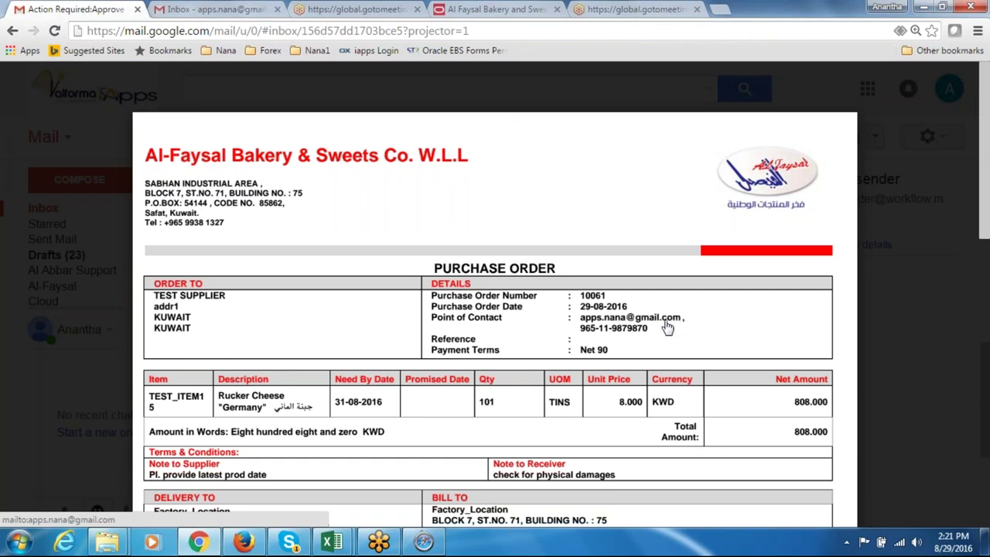
pyautogui.moveTo(582, 331); pyautogui.dragTo(651, 332)
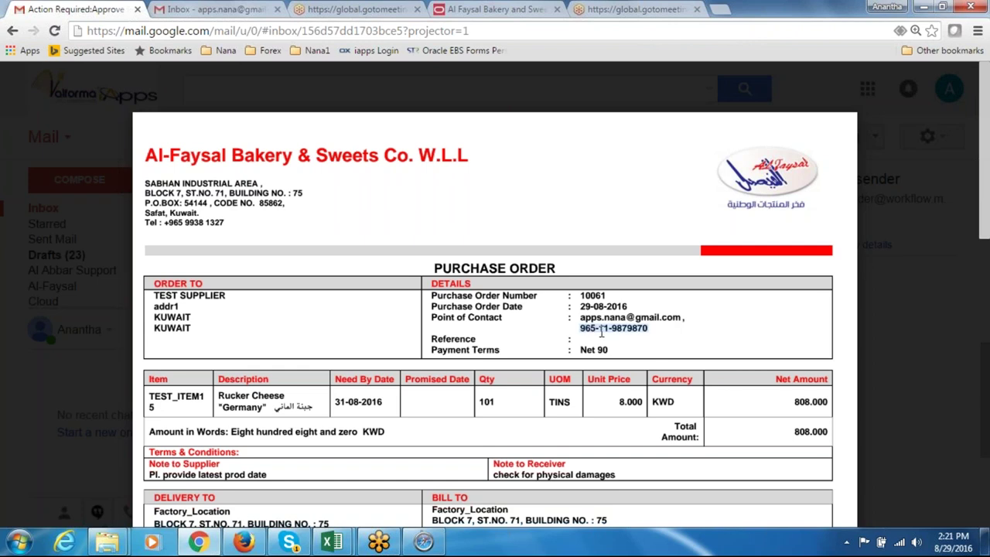
pyautogui.click(674, 334)
pyautogui.hotkey('ctrl', '+')
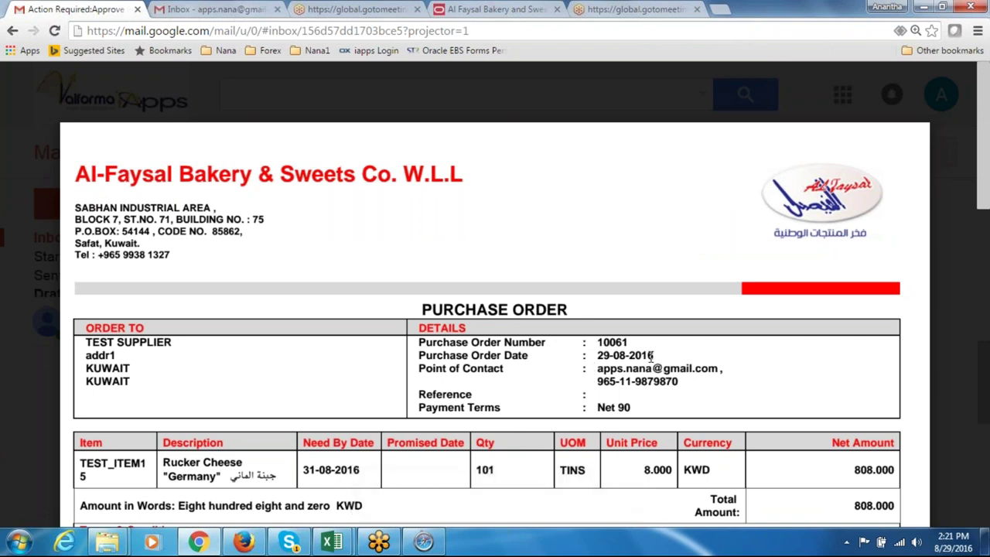
pyautogui.scroll(-2, 652, 355)
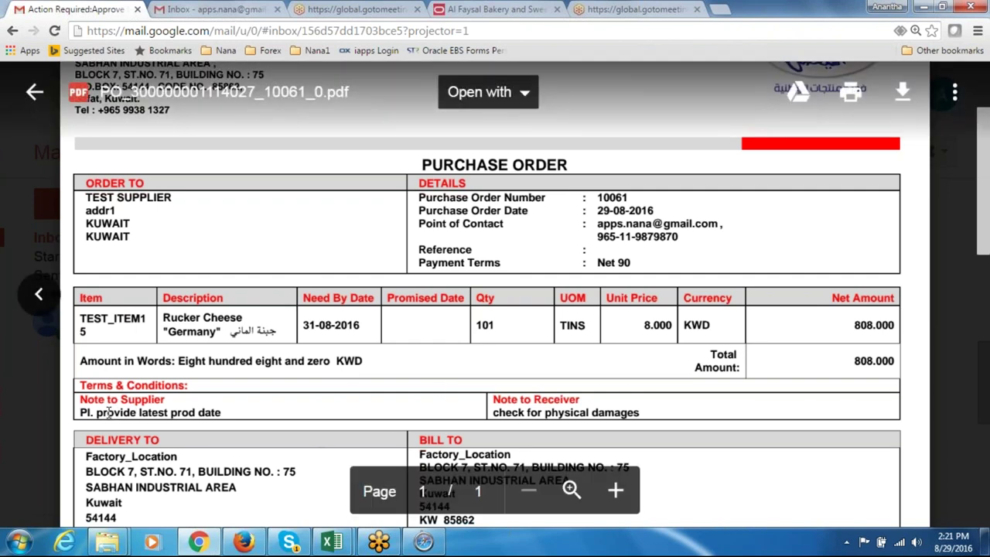
pyautogui.doubleClick(107, 412)
pyautogui.moveTo(506, 412); pyautogui.dragTo(556, 427)
pyautogui.click(785, 481)
pyautogui.click(615, 491)
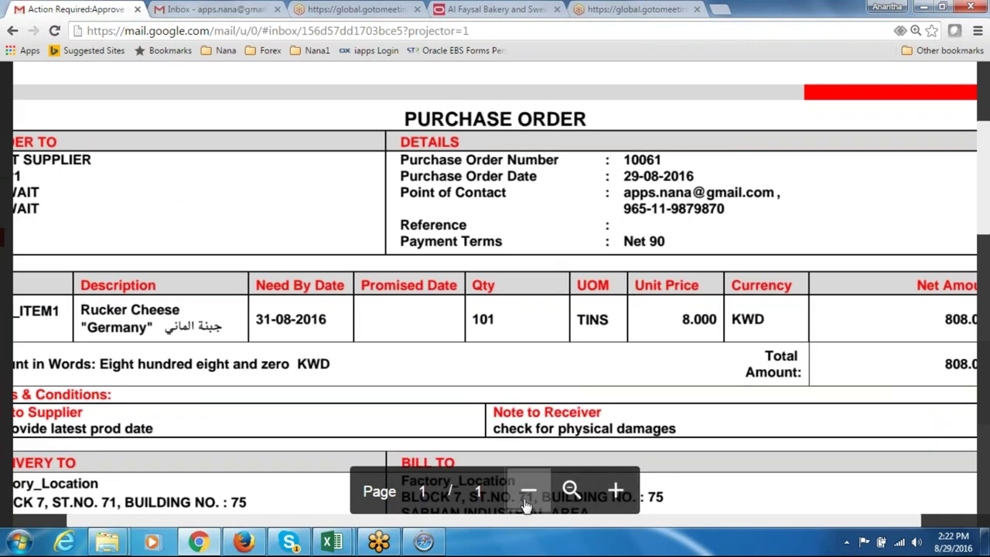
pyautogui.click(528, 492)
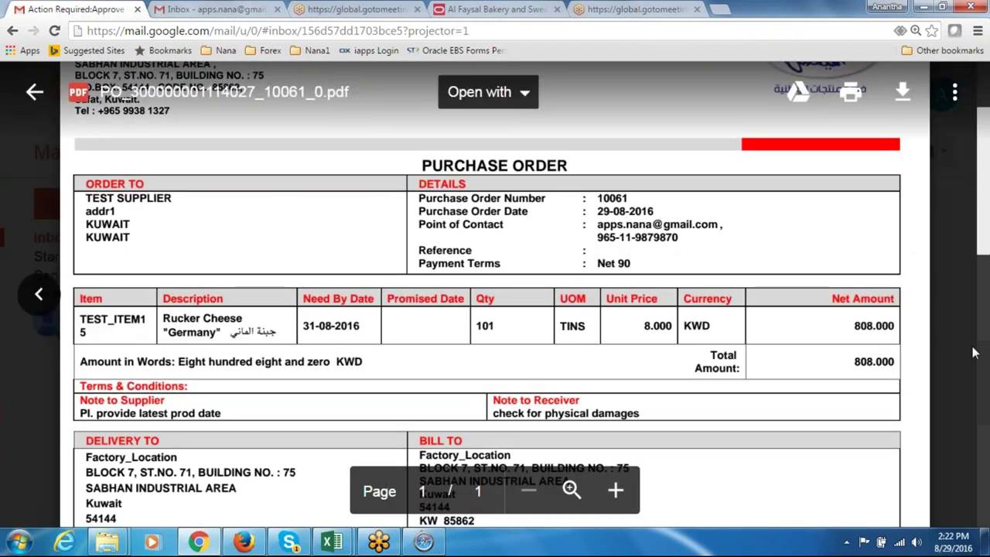
pyautogui.scroll(-5, 977, 356)
pyautogui.scroll(-3, 977, 356)
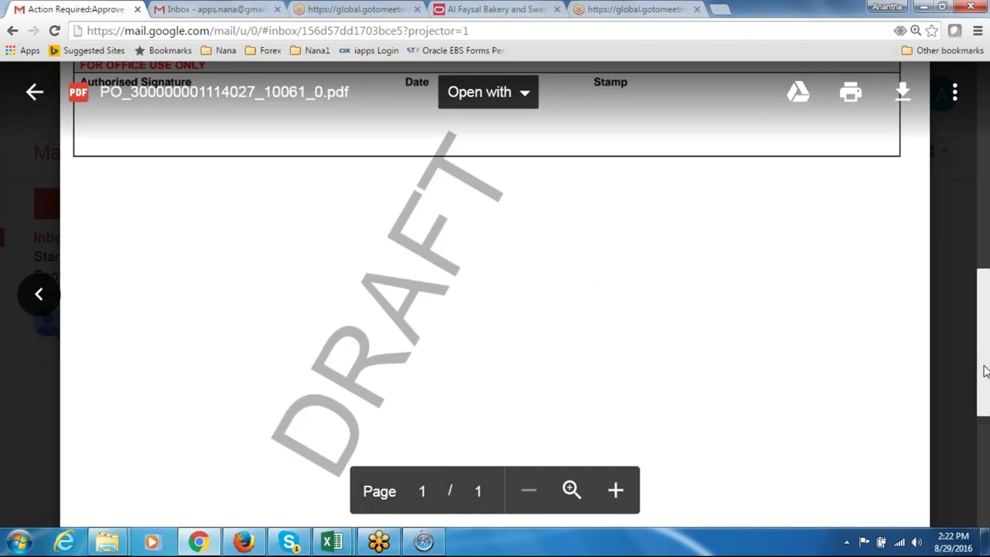
pyautogui.moveTo(986, 372); pyautogui.dragTo(988, 176)
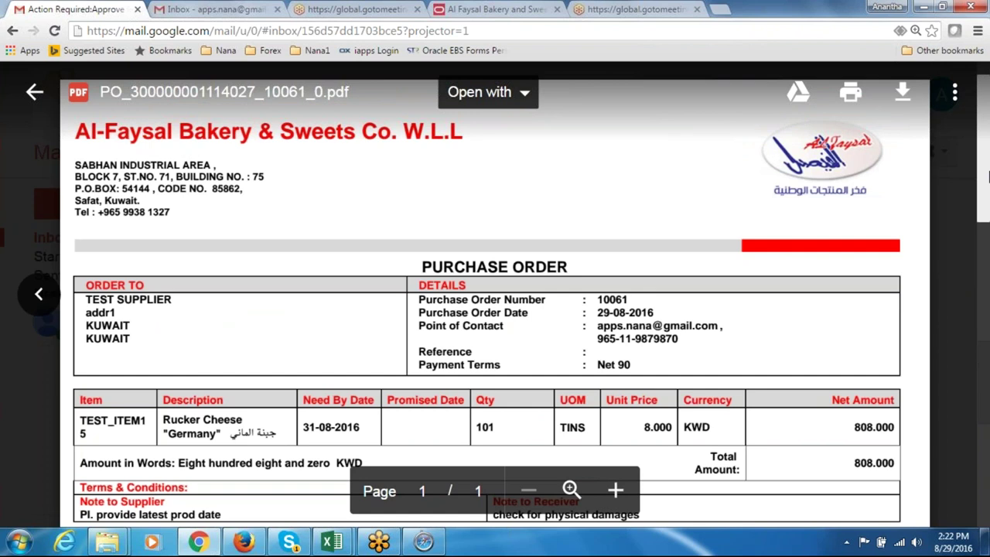
pyautogui.moveTo(988, 176); pyautogui.dragTo(985, 188)
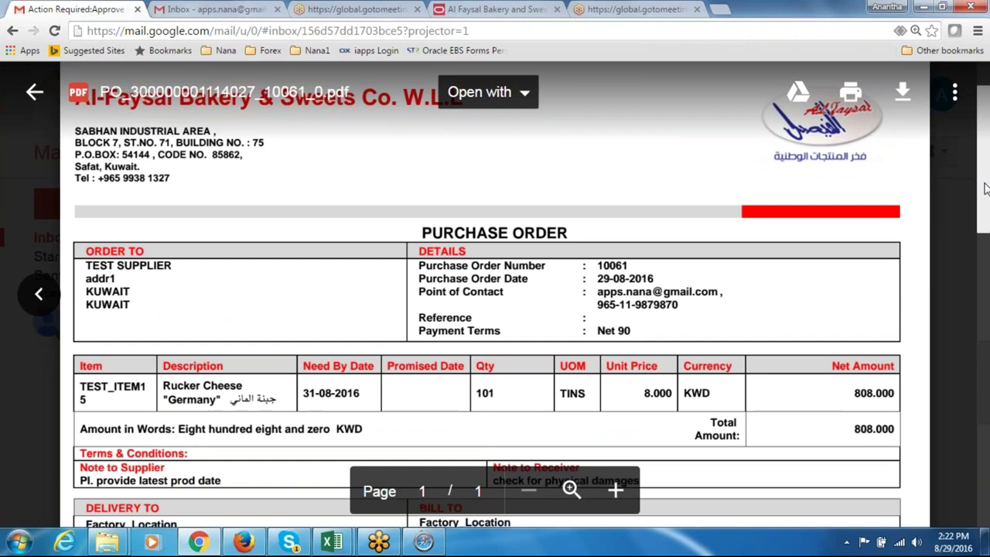
pyautogui.moveTo(986, 189); pyautogui.dragTo(985, 190)
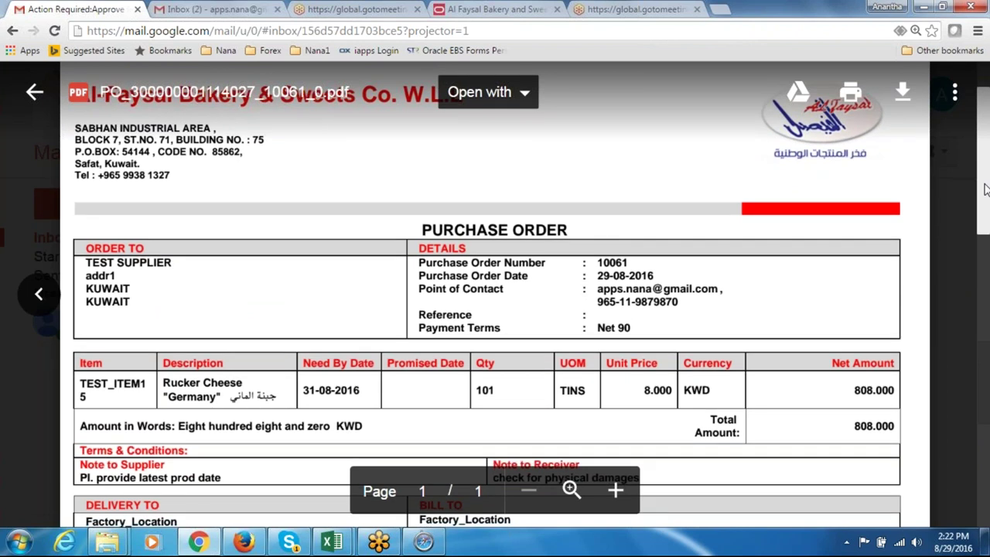
pyautogui.moveTo(986, 189); pyautogui.dragTo(986, 241)
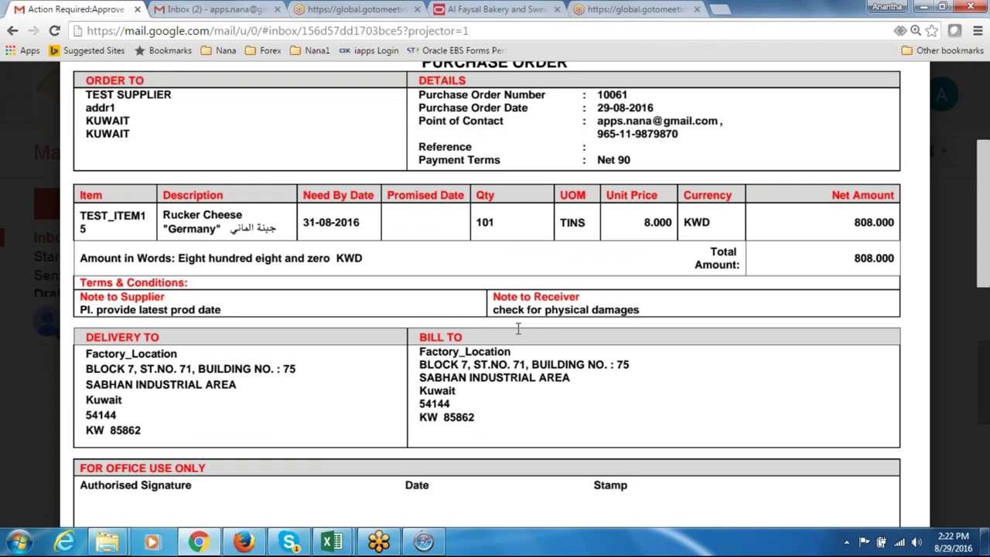
# - Close the PDF preview and start a full-screen approval reply for order 10061
pyautogui.click(13, 32)
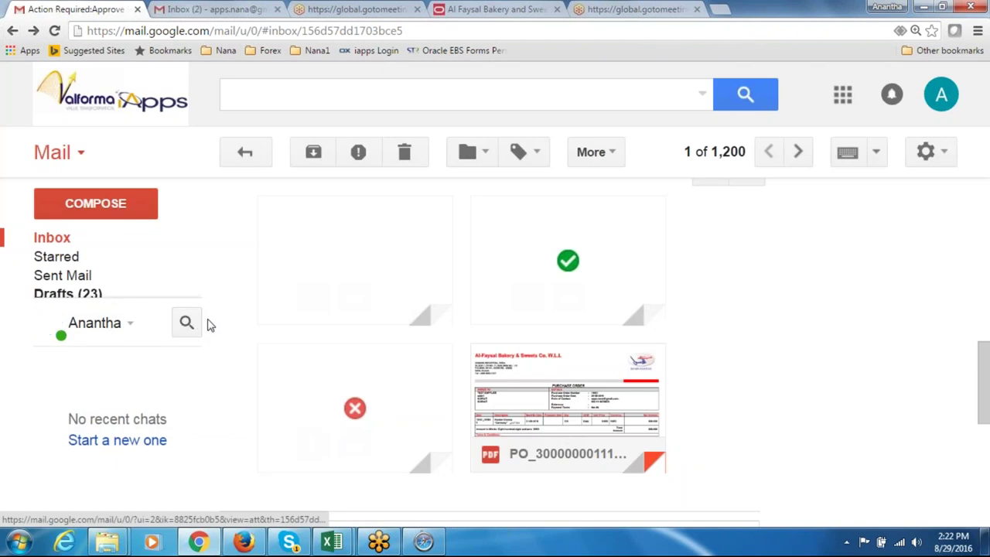
pyautogui.moveTo(983, 391); pyautogui.dragTo(988, 272)
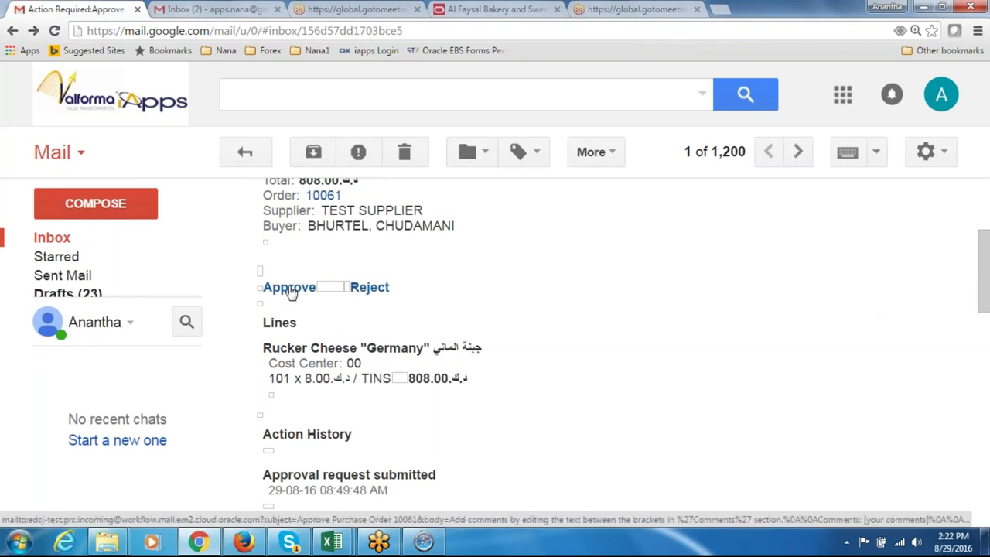
pyautogui.click(290, 288)
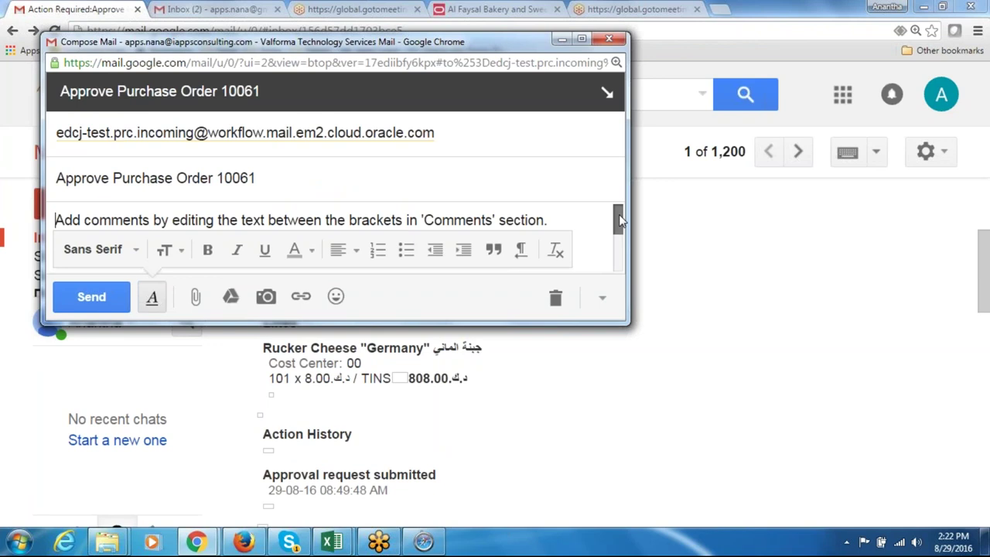
pyautogui.moveTo(618, 221); pyautogui.dragTo(628, 237)
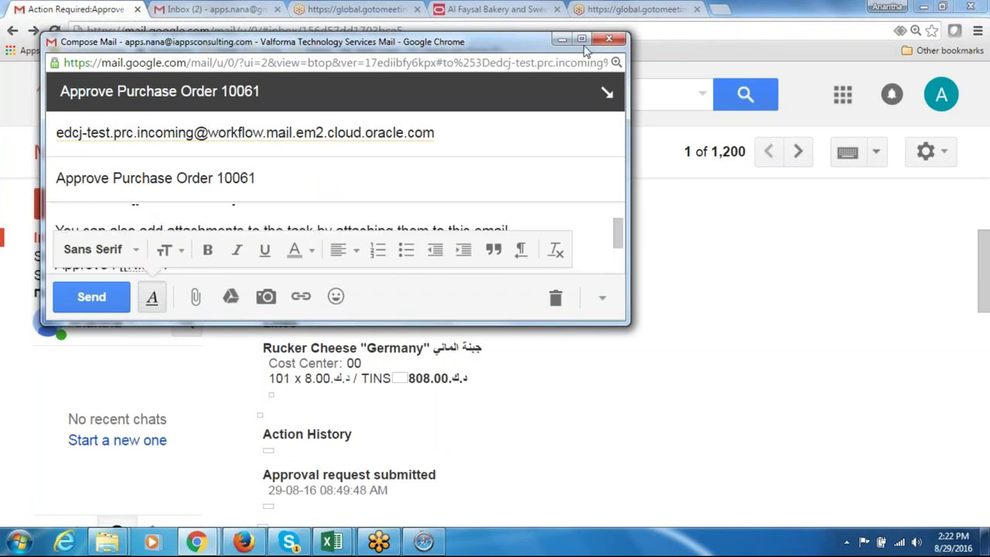
pyautogui.click(580, 39)
# - Fill the Comments brackets with 'Ok Approved for purchase', remove leftover placeholder text, and send
pyautogui.click(152, 216)
pyautogui.press('Left')
pyautogui.press('Left')
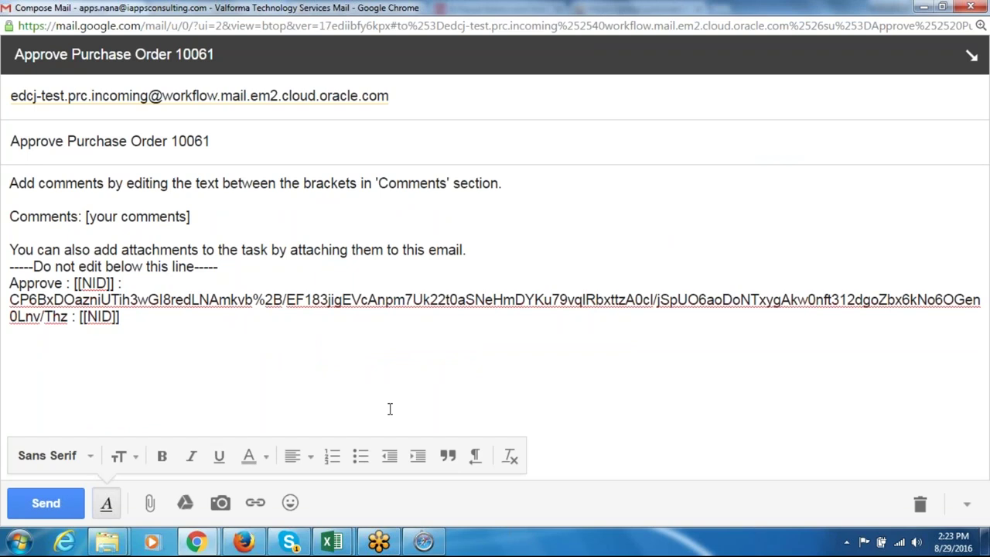
pyautogui.write('Ok A')
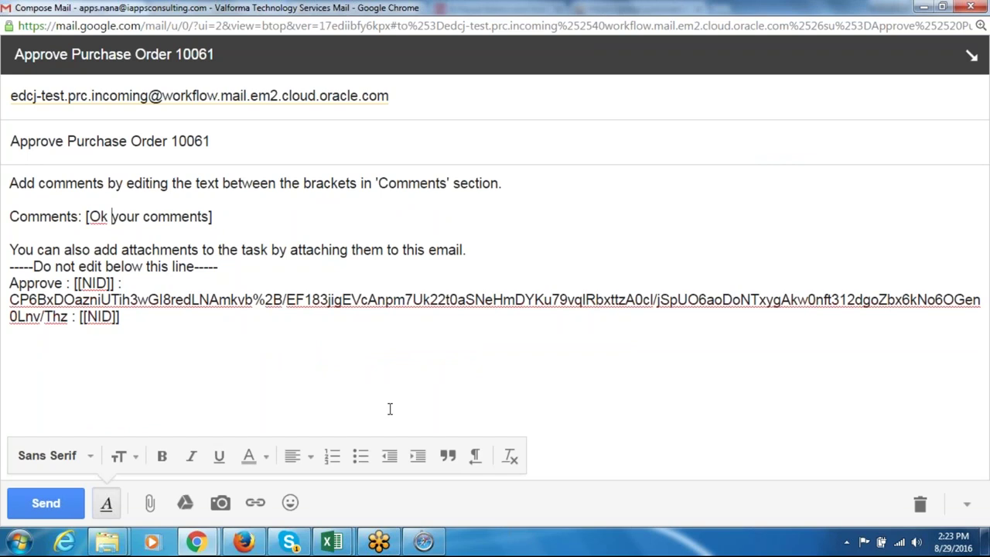
pyautogui.write('pproved ')
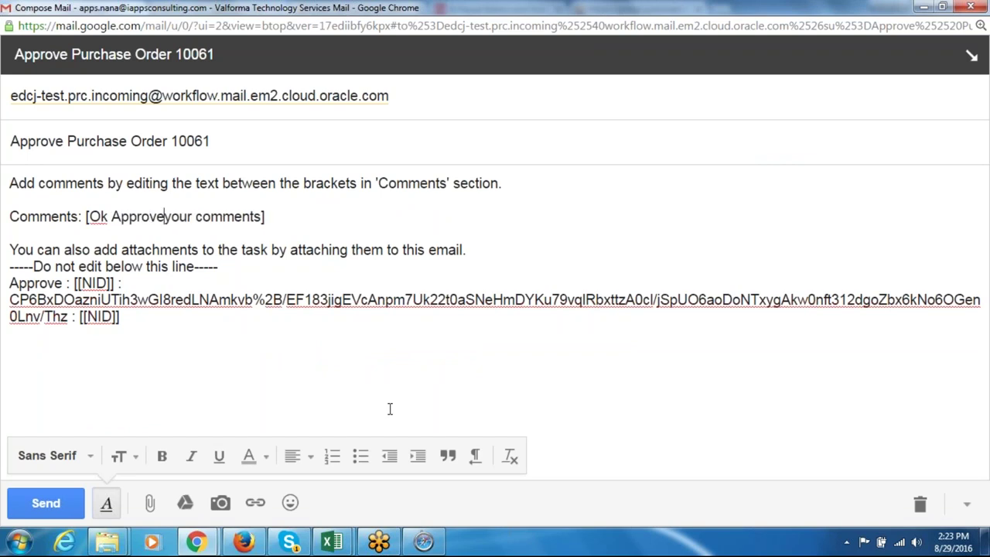
pyautogui.write('for purcha')
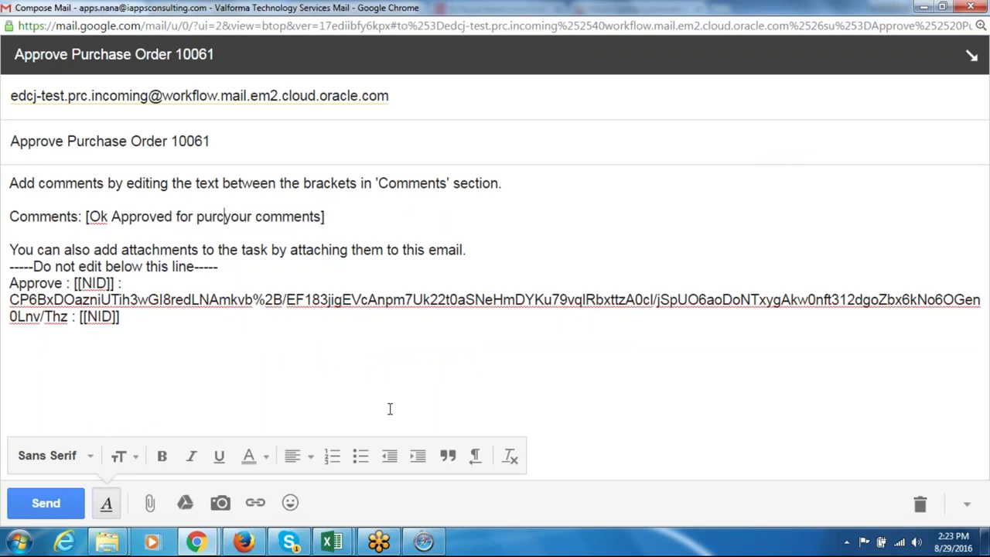
pyautogui.write('se')
pyautogui.press('Delete')
pyautogui.press('Delete')
pyautogui.press('Delete')
pyautogui.press('Delete')
pyautogui.press('Delete')
pyautogui.press('Delete')
pyautogui.press('Delete')
pyautogui.press('Delete')
pyautogui.press('Delete')
pyautogui.press('Delete')
pyautogui.press('Delete')
pyautogui.press('Delete')
pyautogui.press('Delete')
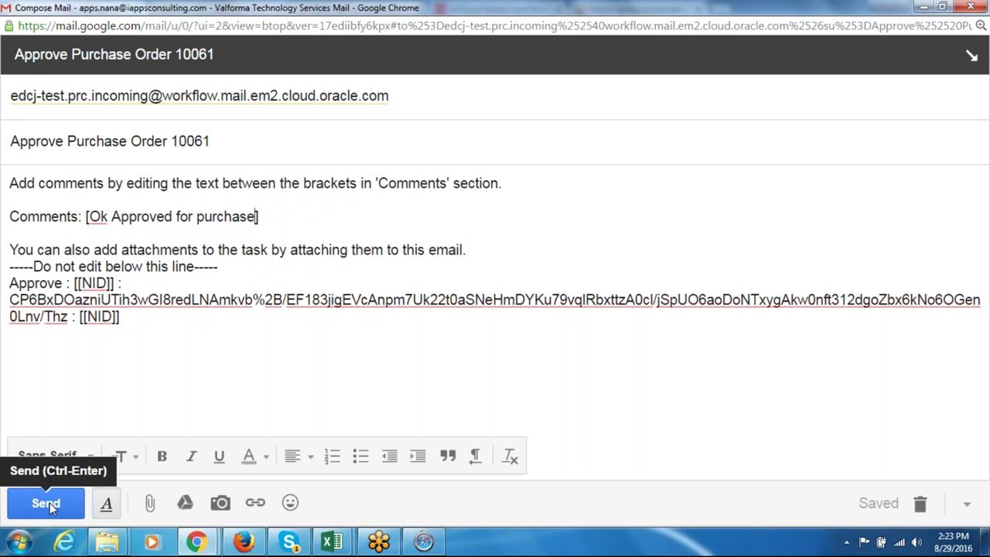
pyautogui.click(49, 503)
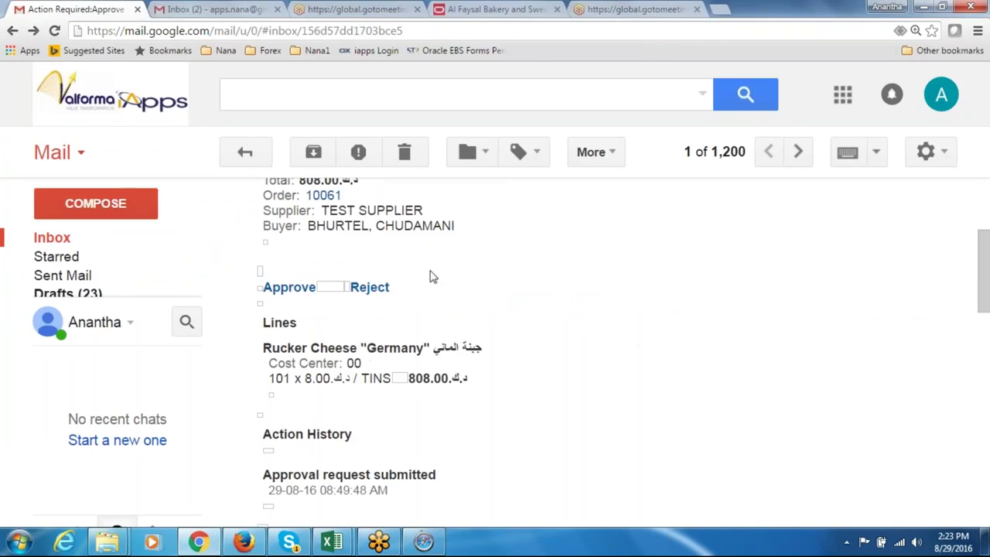
# - In the other Gmail account, select all 100 inbox messages and mark them as read
pyautogui.click(48, 276)
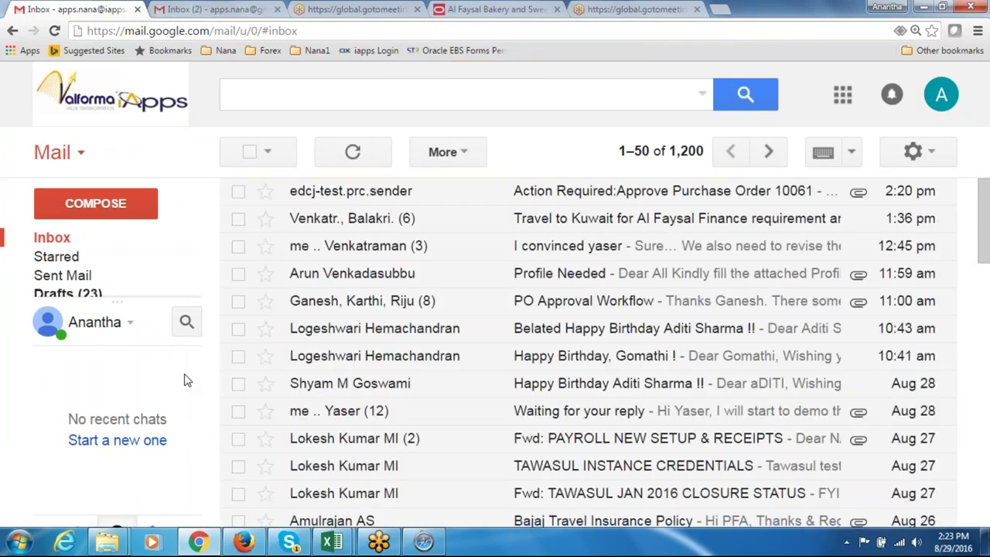
pyautogui.click(213, 8)
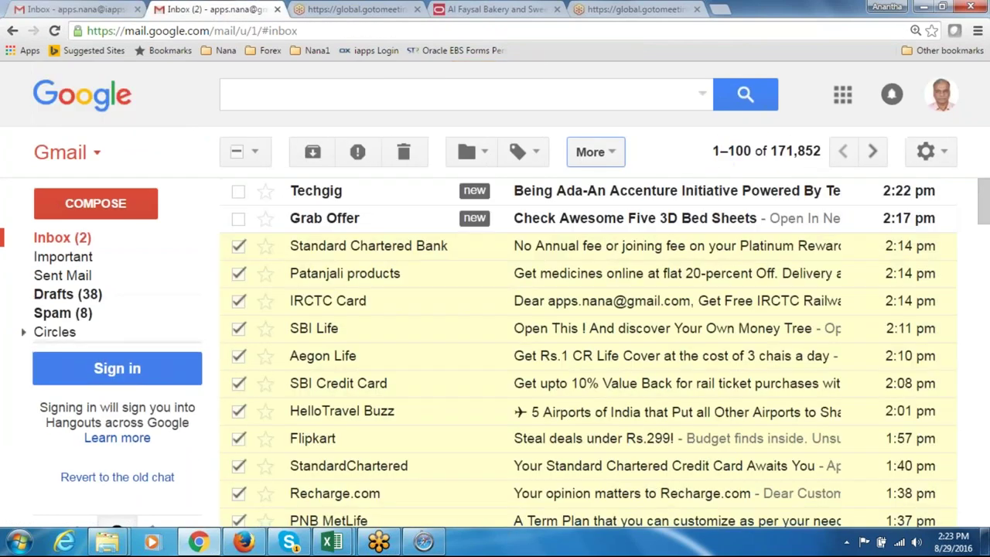
pyautogui.click(241, 155)
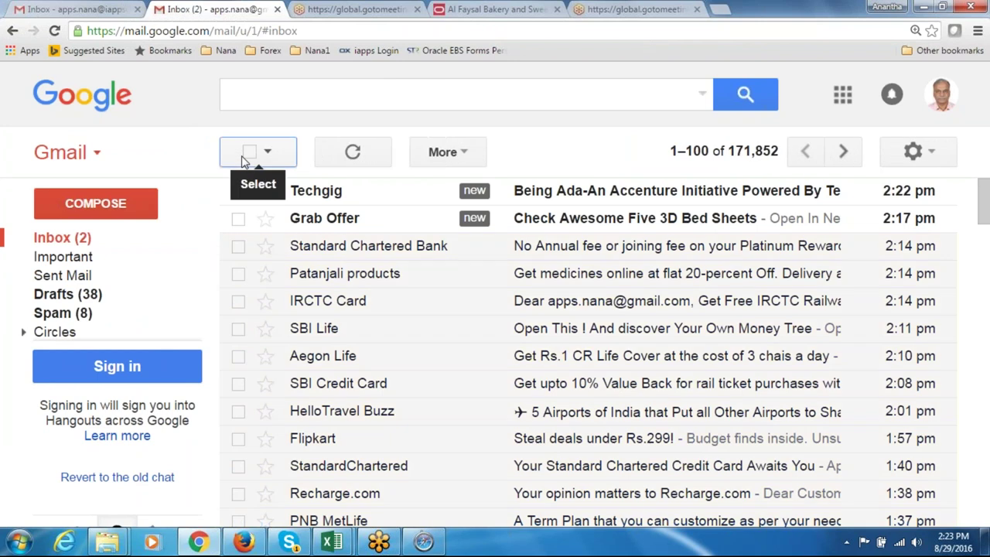
pyautogui.click(246, 158)
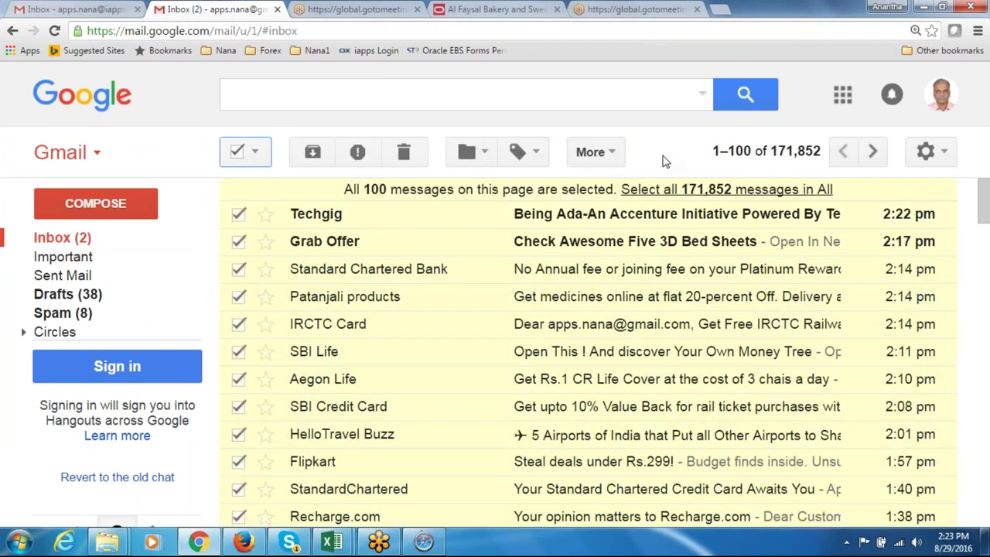
pyautogui.click(611, 157)
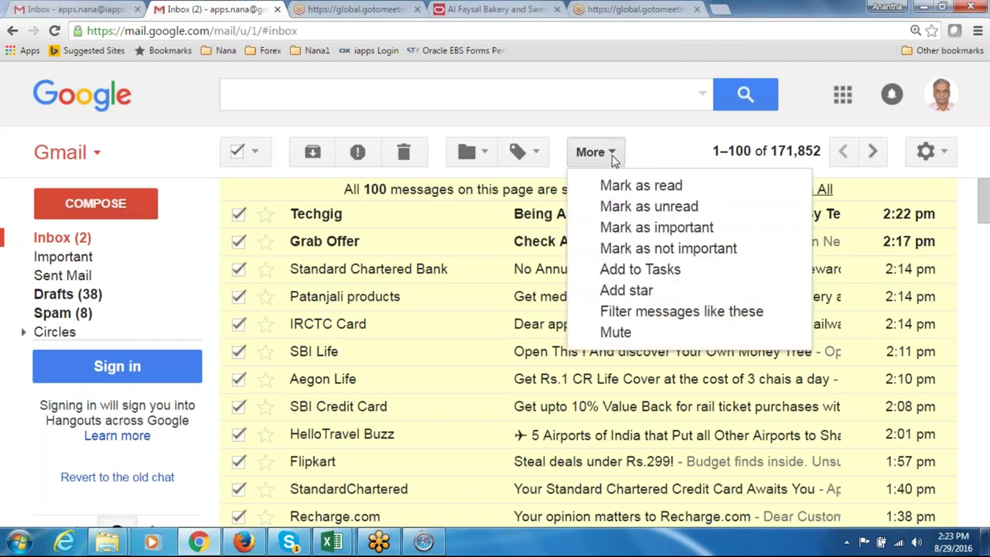
pyautogui.click(630, 188)
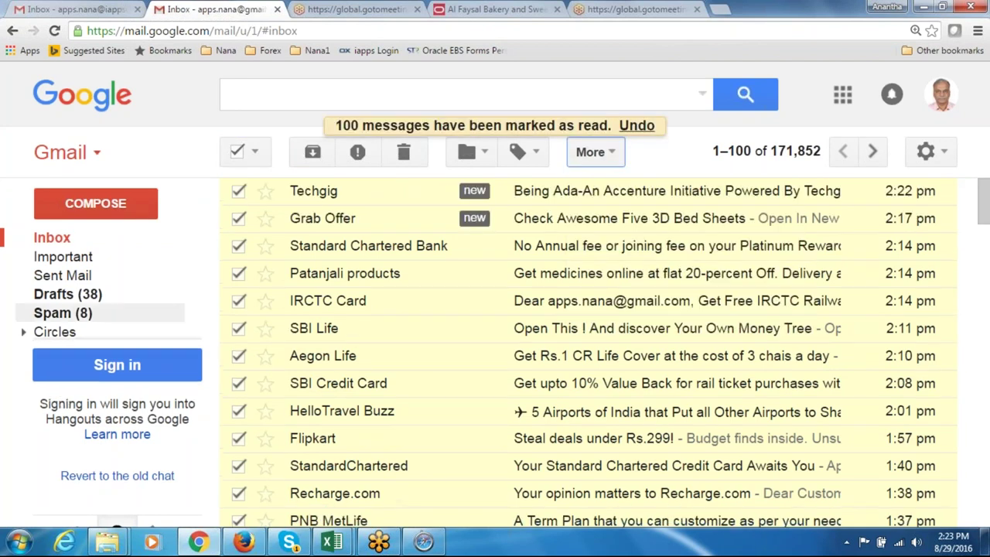
# - Reload the inbox and move over to the meeting browser tab
pyautogui.click(52, 244)
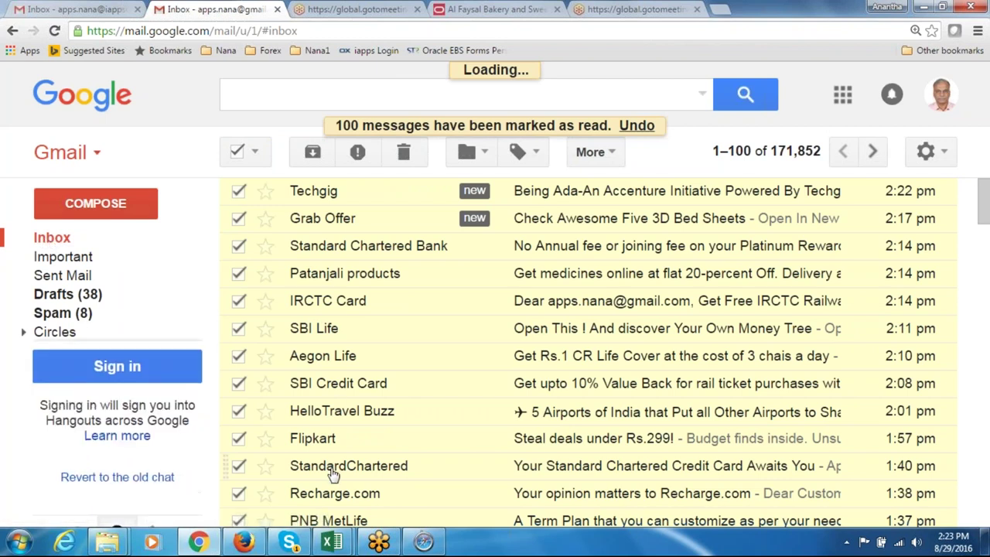
pyautogui.click(197, 544)
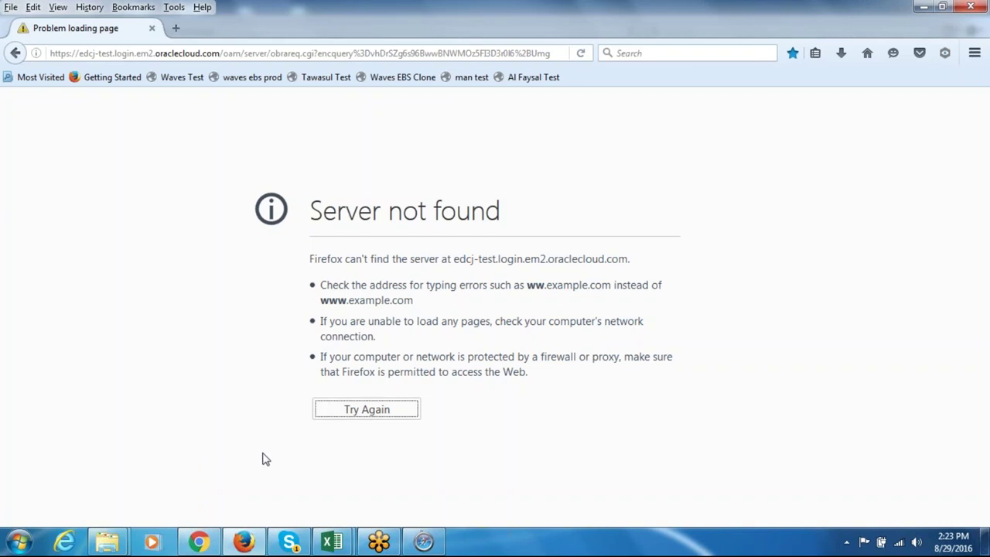
pyautogui.click(199, 544)
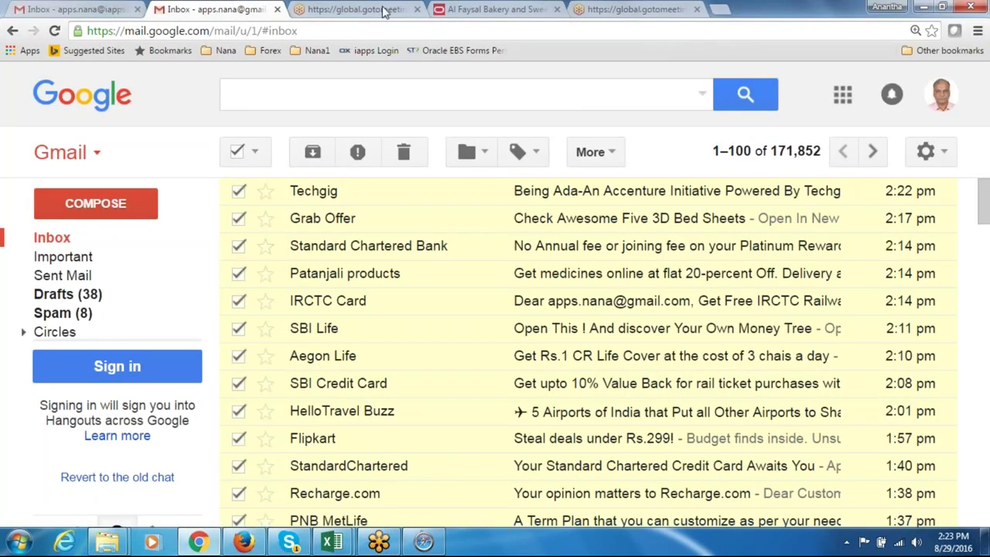
pyautogui.click(387, 9)
# - Close the old purchase order 10061 page and the Manage Orders page
pyautogui.click(481, 9)
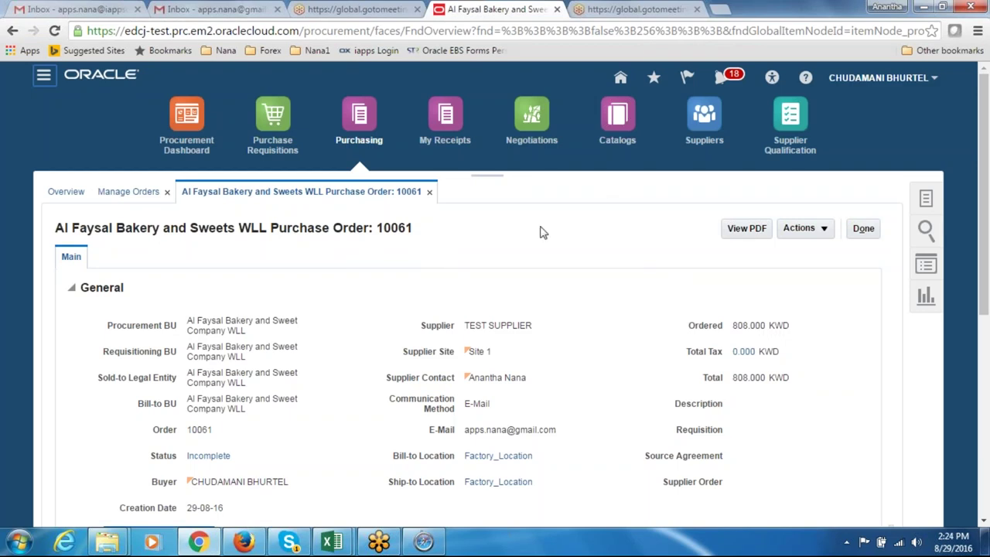
pyautogui.click(866, 228)
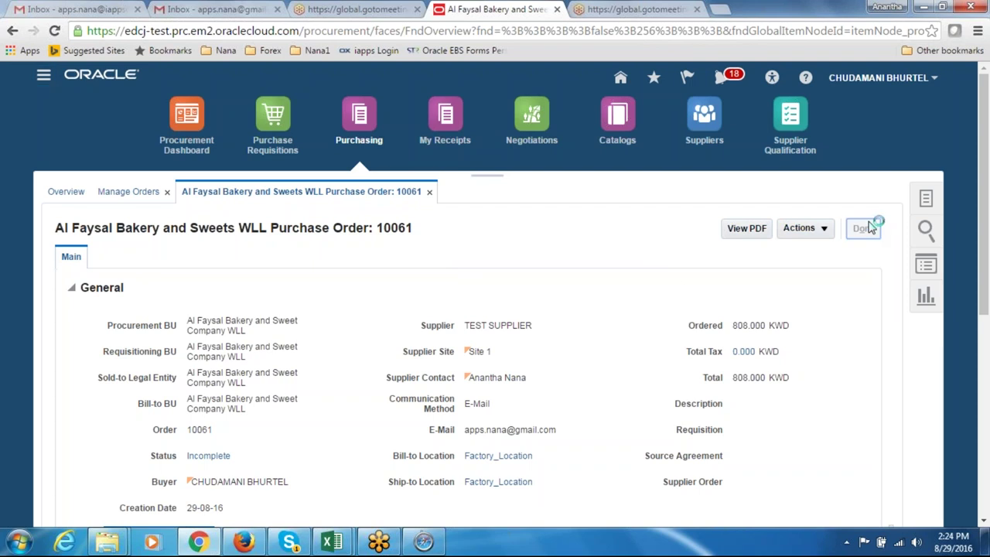
pyautogui.click(869, 231)
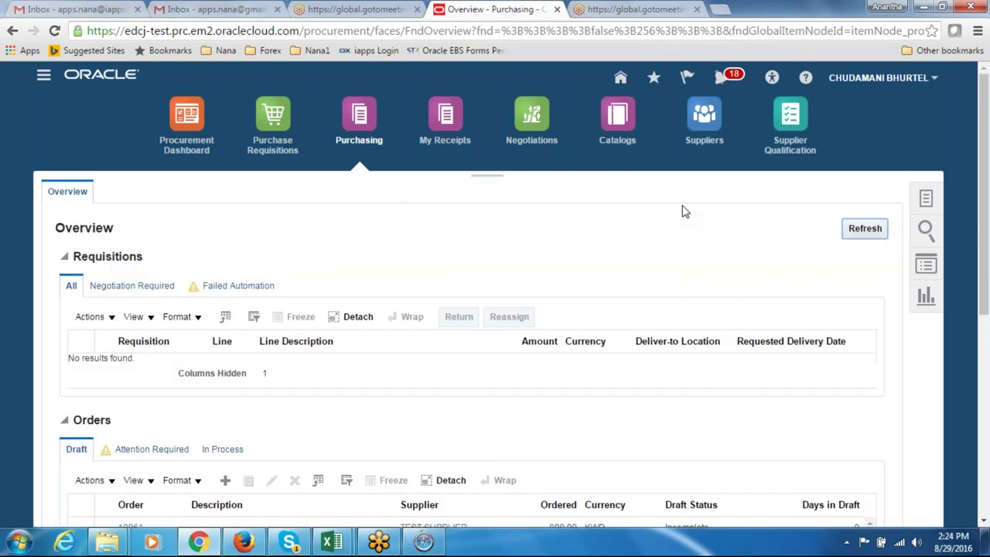
# - Reopen order 10061 from Manage Orders, now status Open, and generate its PDF
pyautogui.click(930, 205)
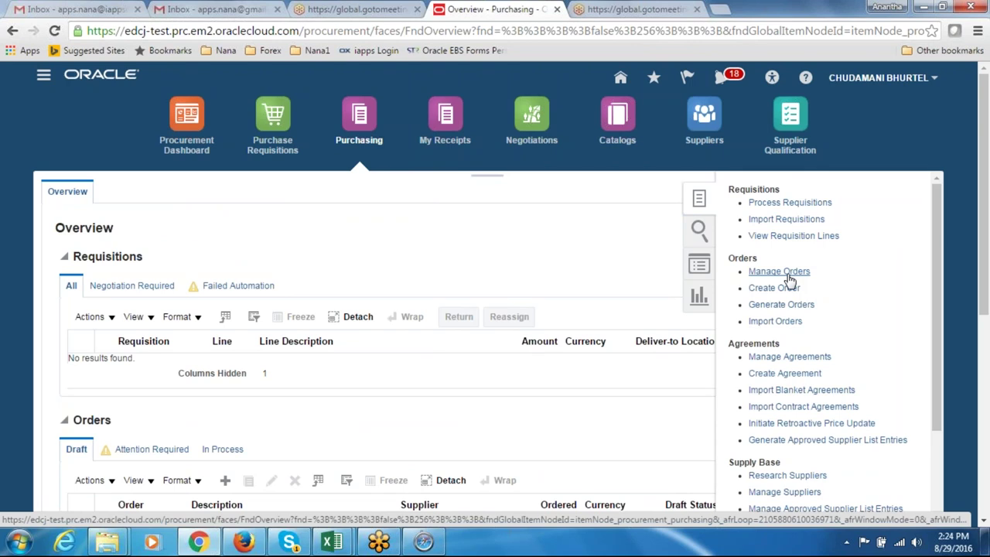
pyautogui.click(787, 274)
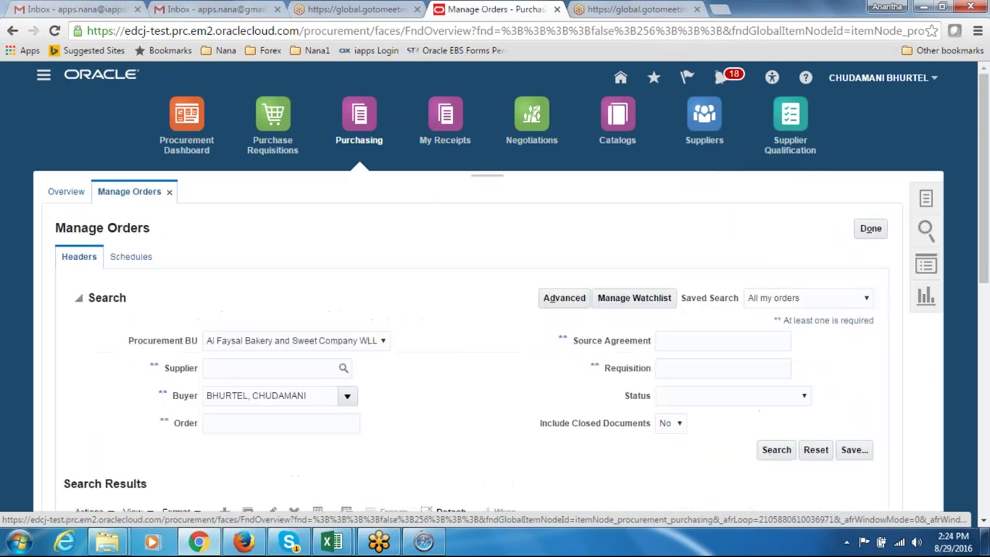
pyautogui.scroll(-4, 379, 242)
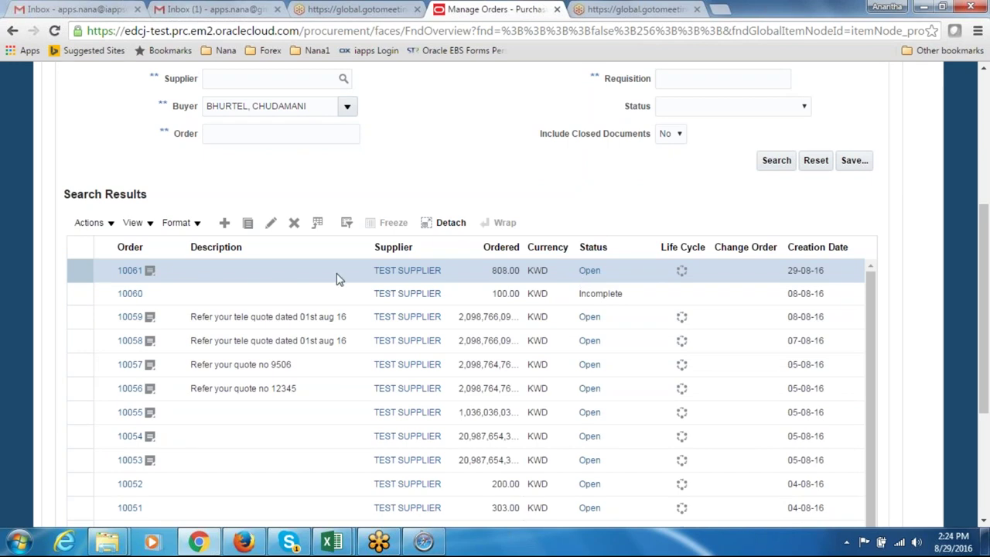
pyautogui.click(126, 273)
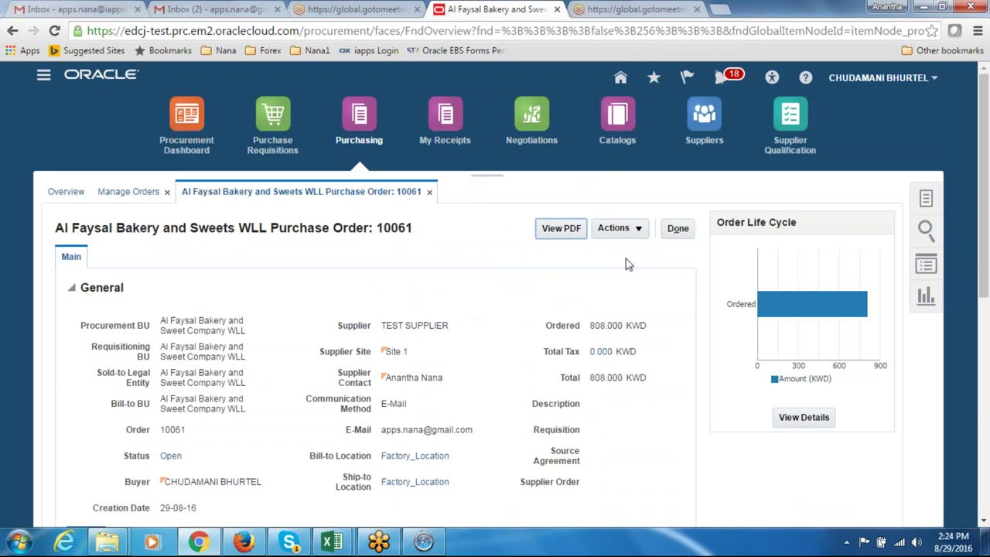
pyautogui.click(565, 233)
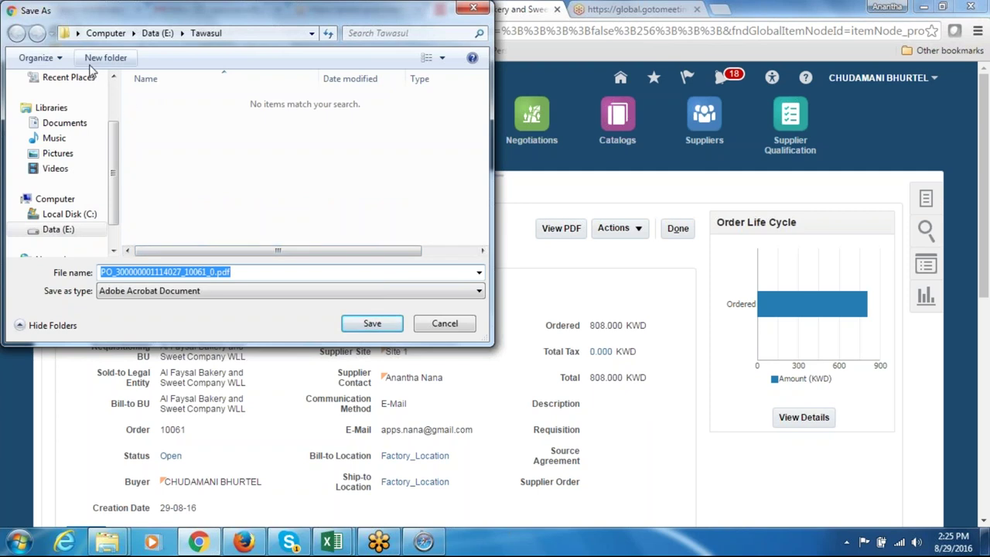
pyautogui.scroll(2, 93, 139)
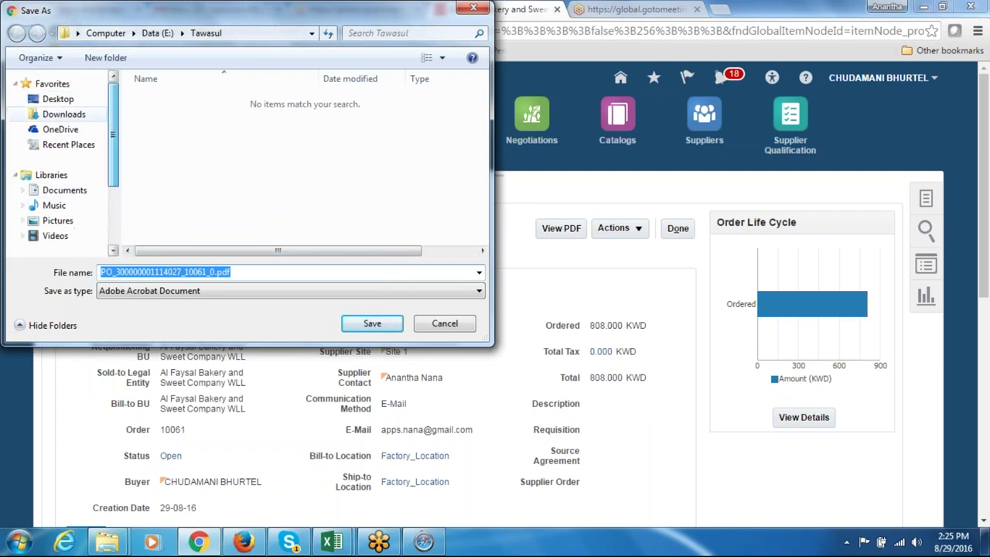
pyautogui.click(56, 101)
pyautogui.click(372, 323)
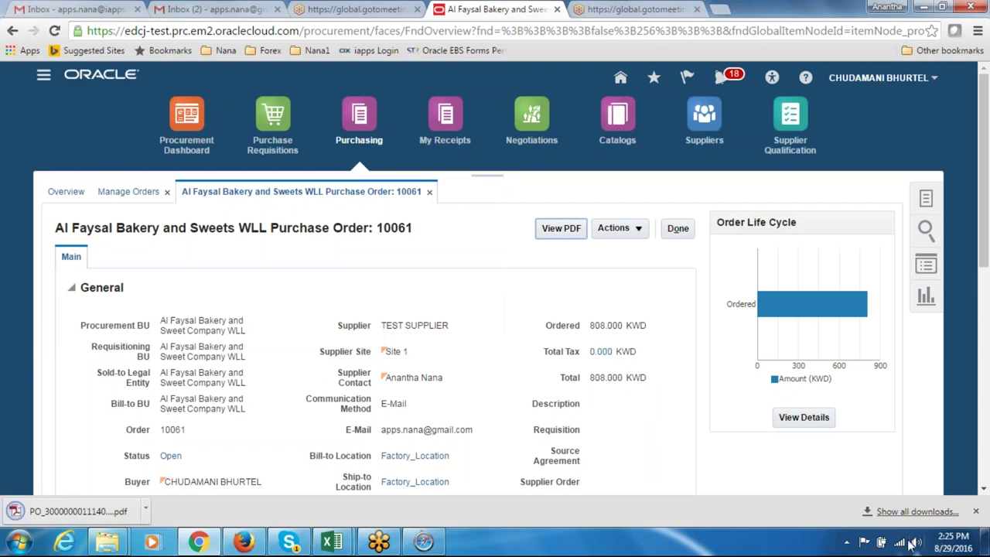
pyautogui.click(916, 511)
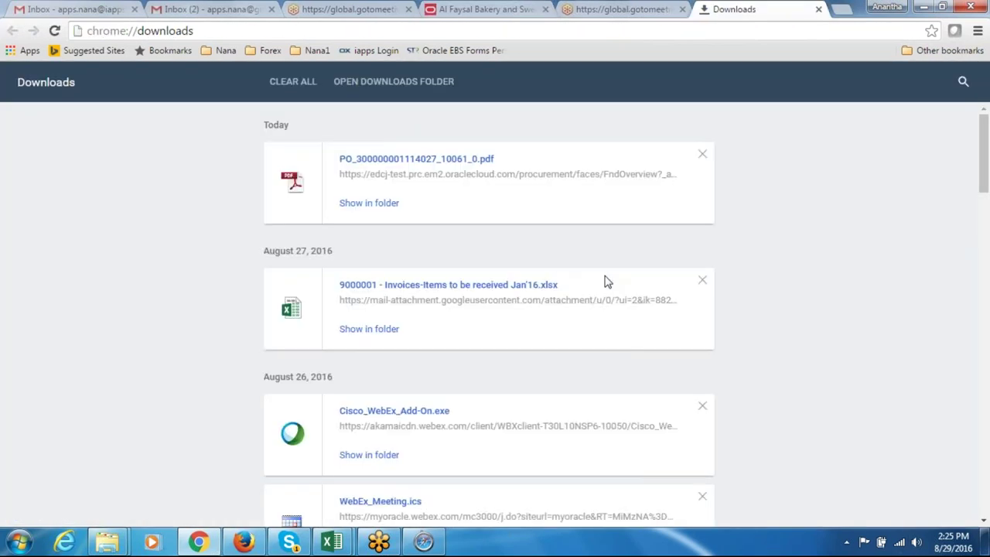
pyautogui.click(416, 160)
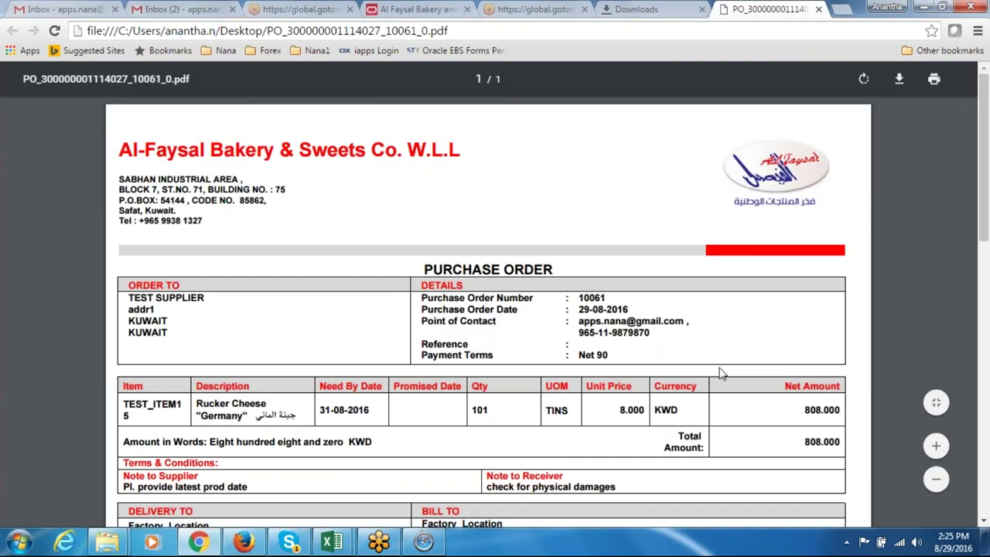
pyautogui.scroll(-5, 722, 375)
pyautogui.scroll(-3, 722, 375)
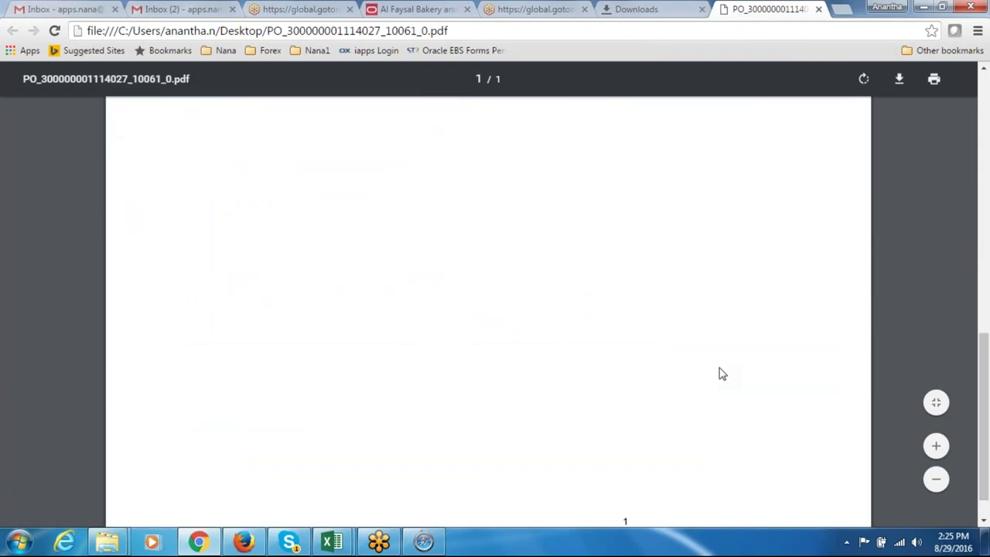
pyautogui.scroll(5, 722, 374)
pyautogui.scroll(2, 722, 374)
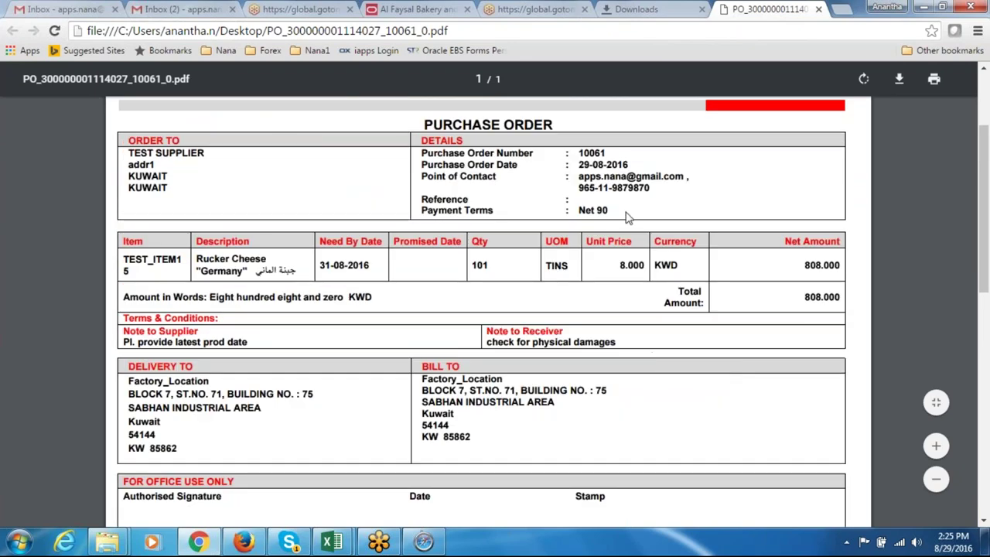
pyautogui.scroll(2, 648, 357)
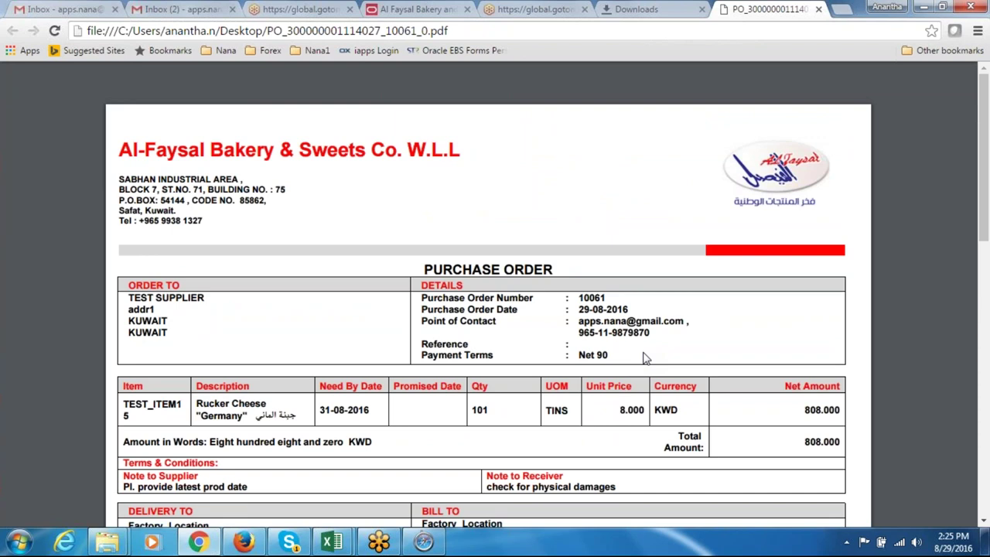
pyautogui.scroll(-3, 646, 357)
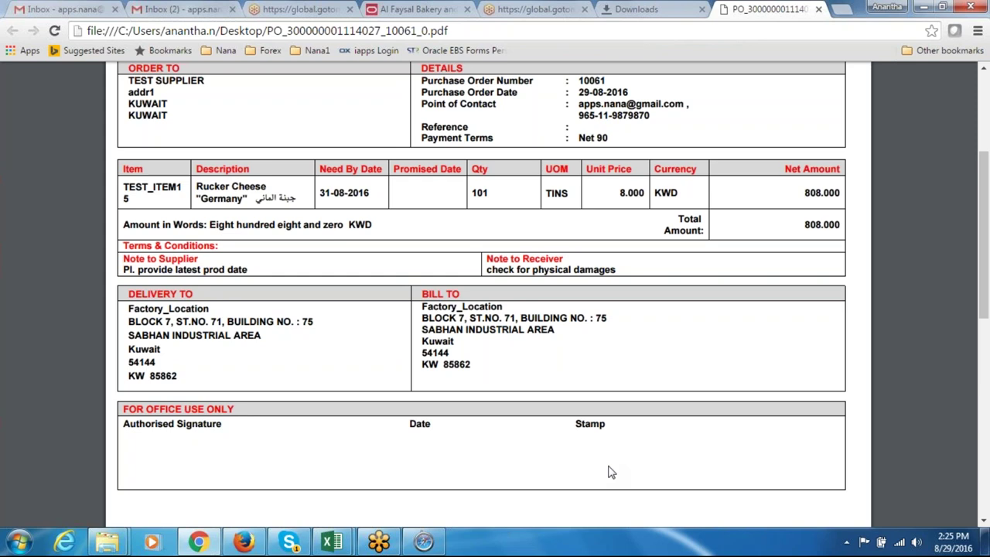
# - Scroll back to the top of the PO 10061 PDF and return to the Gmail inbox
pyautogui.scroll(3, 608, 472)
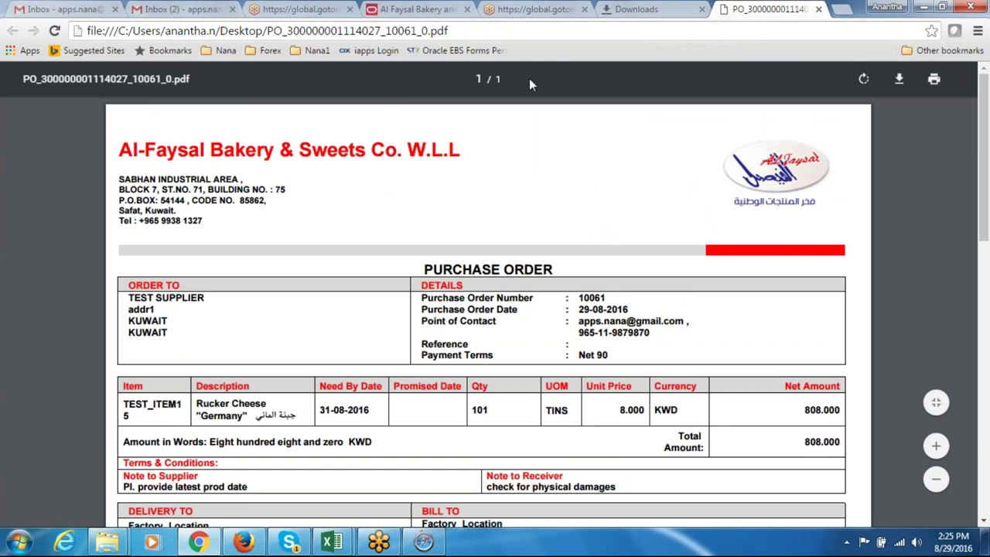
pyautogui.click(182, 11)
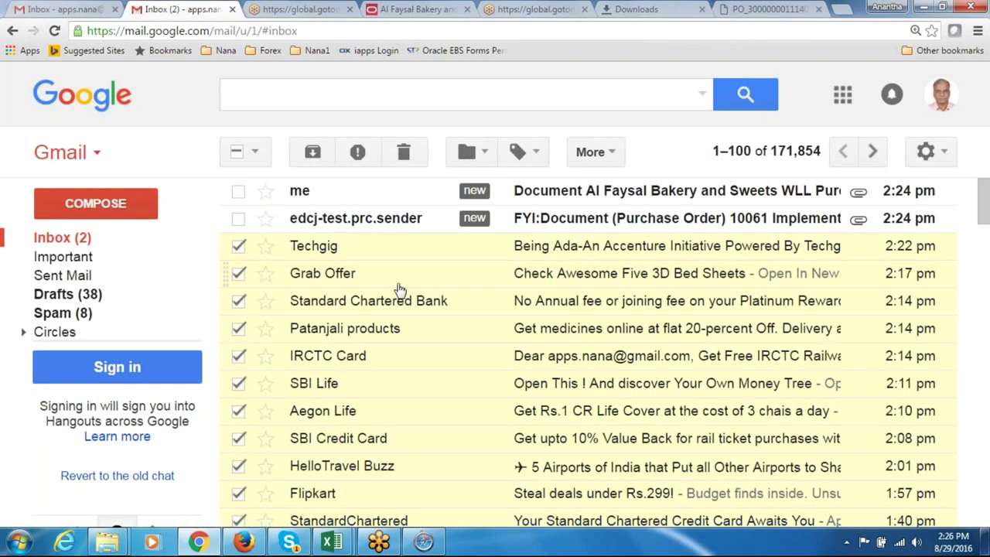
# - Open the Al Faysal Bakery Purchase Order 10061 email and check the sender's name
pyautogui.click(542, 200)
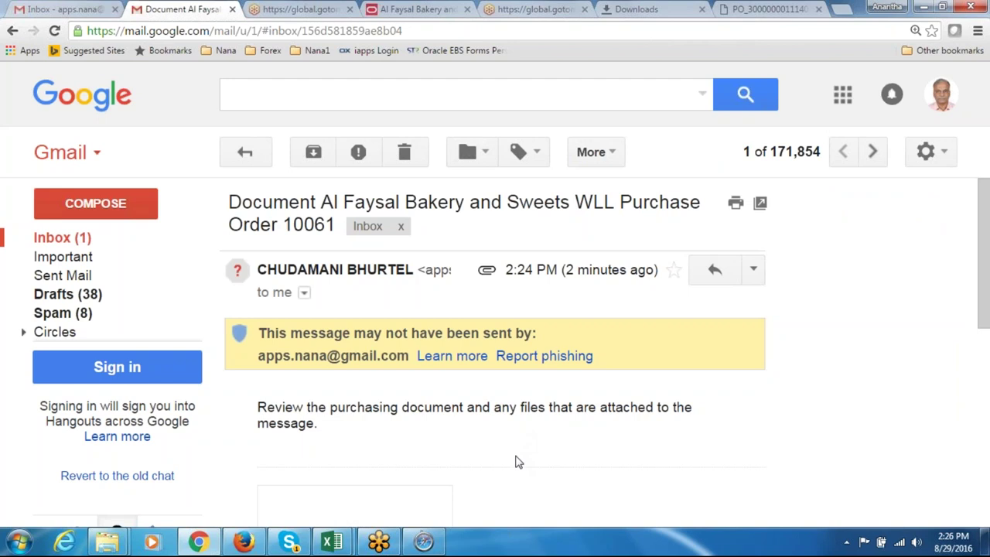
pyautogui.moveTo(257, 271); pyautogui.dragTo(398, 272)
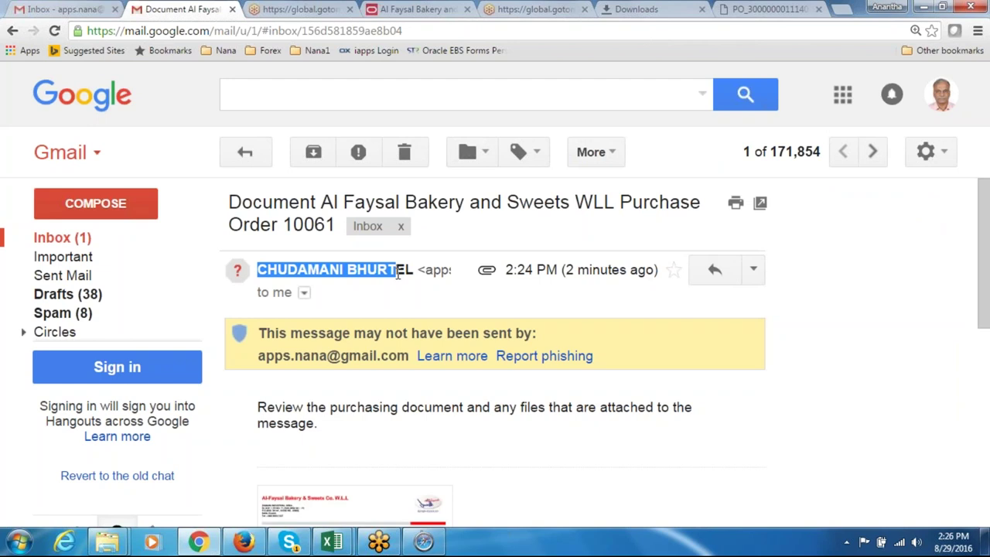
pyautogui.click(453, 400)
pyautogui.scroll(-4, 454, 400)
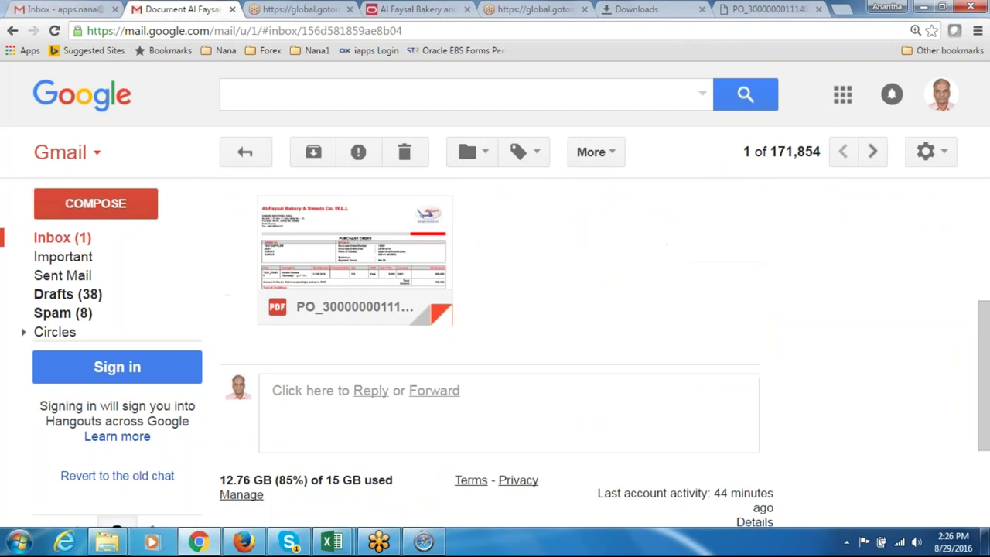
pyautogui.click(354, 266)
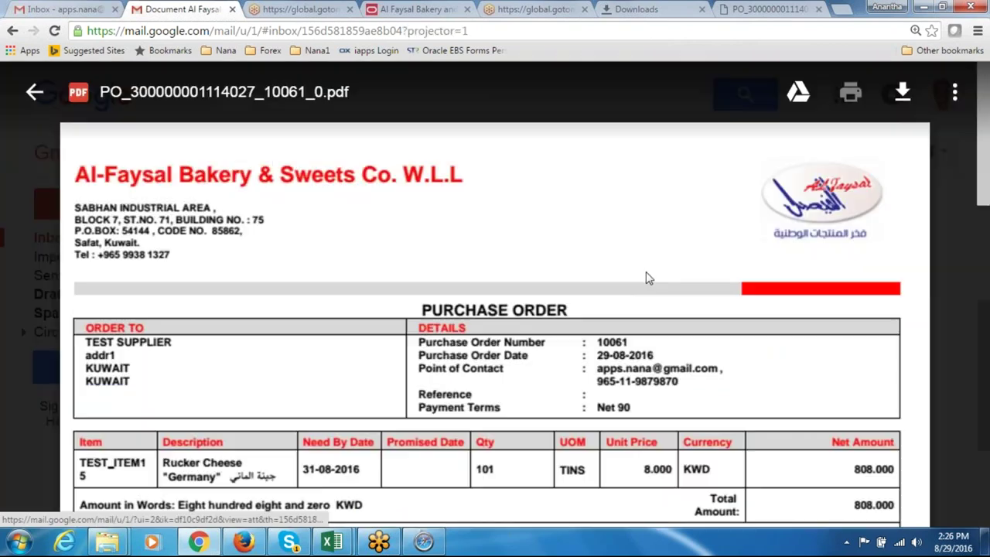
pyautogui.scroll(-5, 639, 277)
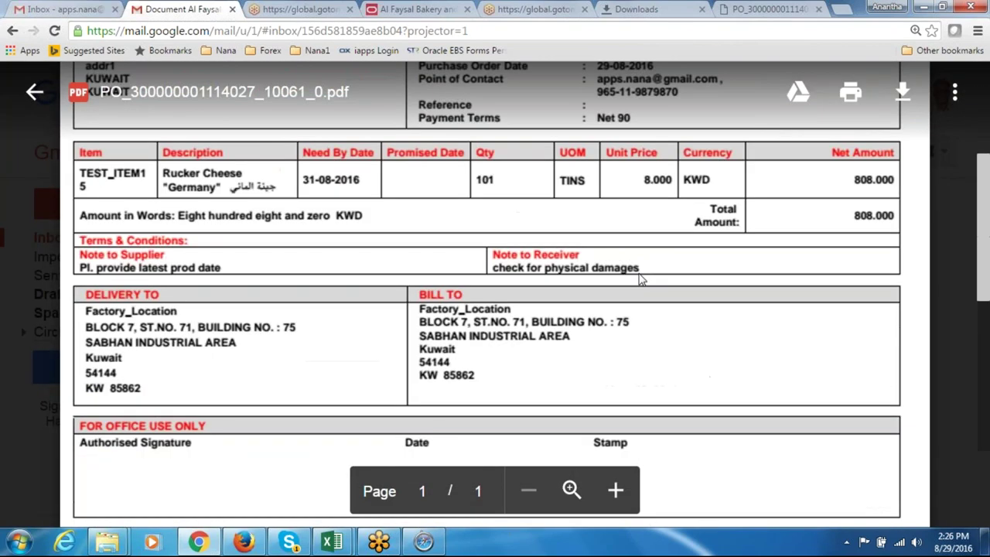
pyautogui.scroll(-3, 641, 274)
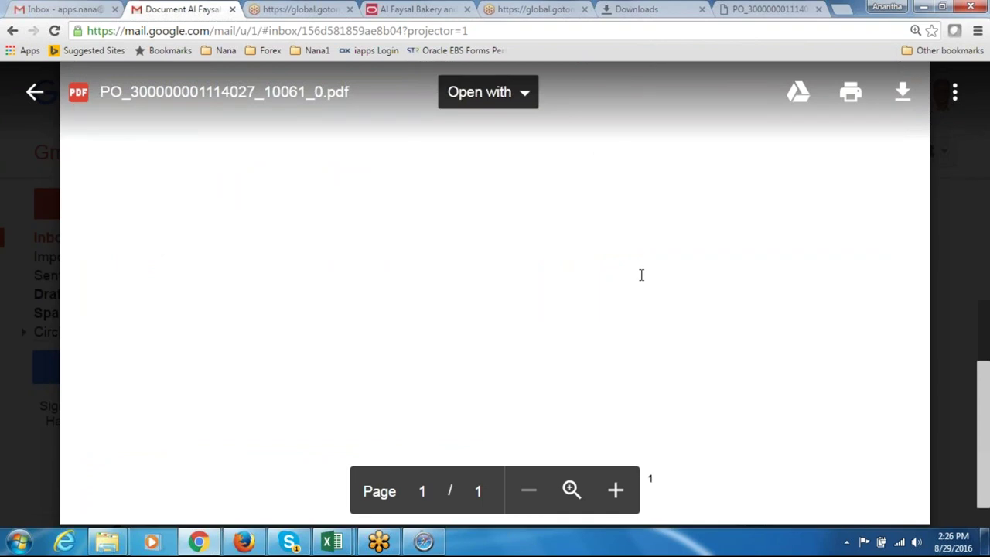
pyautogui.scroll(8, 641, 275)
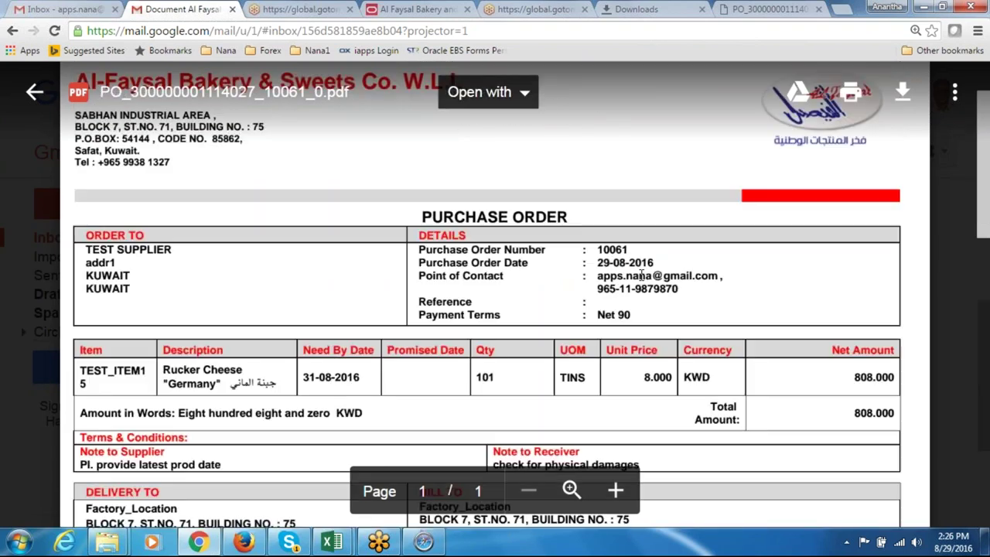
pyautogui.scroll(1, 641, 274)
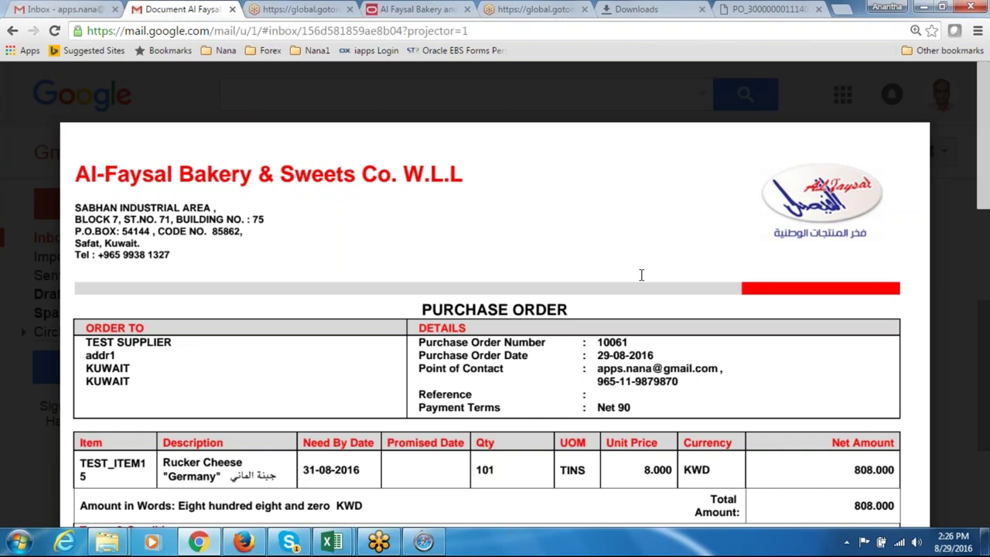
pyautogui.click(13, 33)
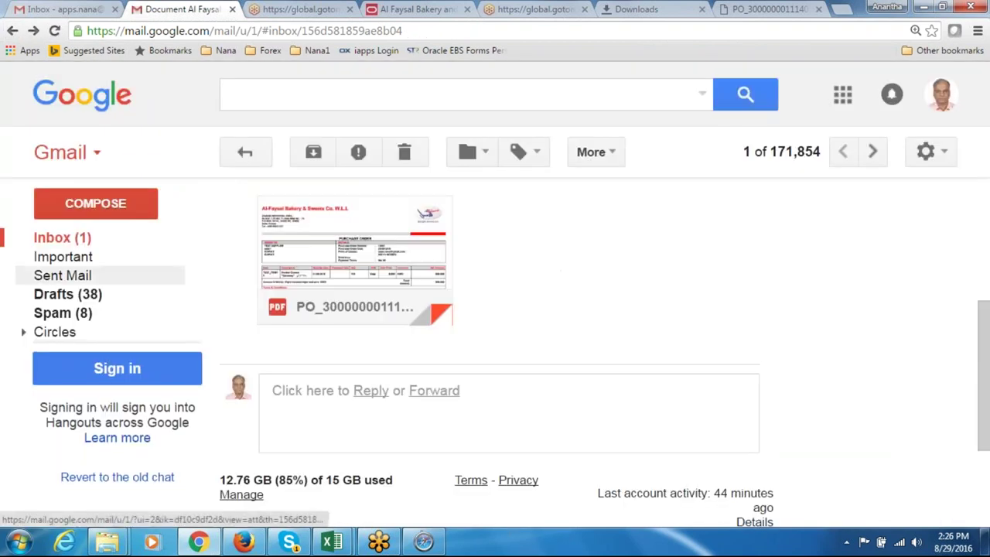
# - Go back to the inbox list, glance at both GoToMeeting tabs, then return to Gmail
pyautogui.click(71, 245)
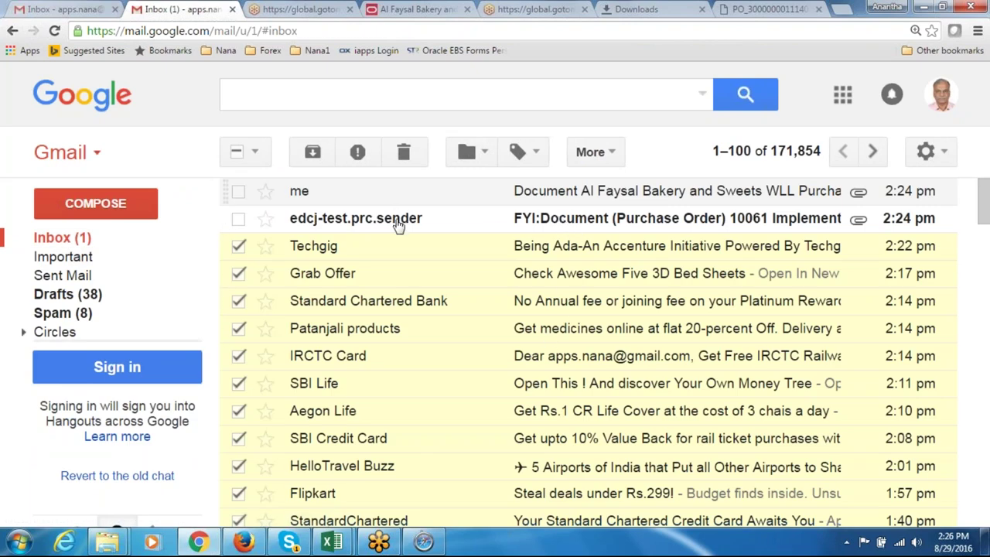
pyautogui.moveTo(206, 544)
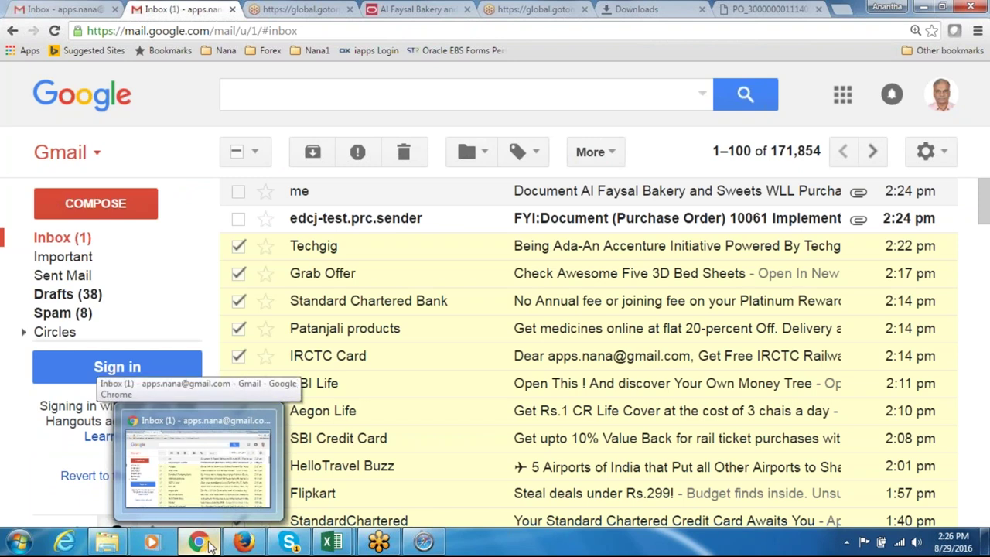
pyautogui.click(287, 10)
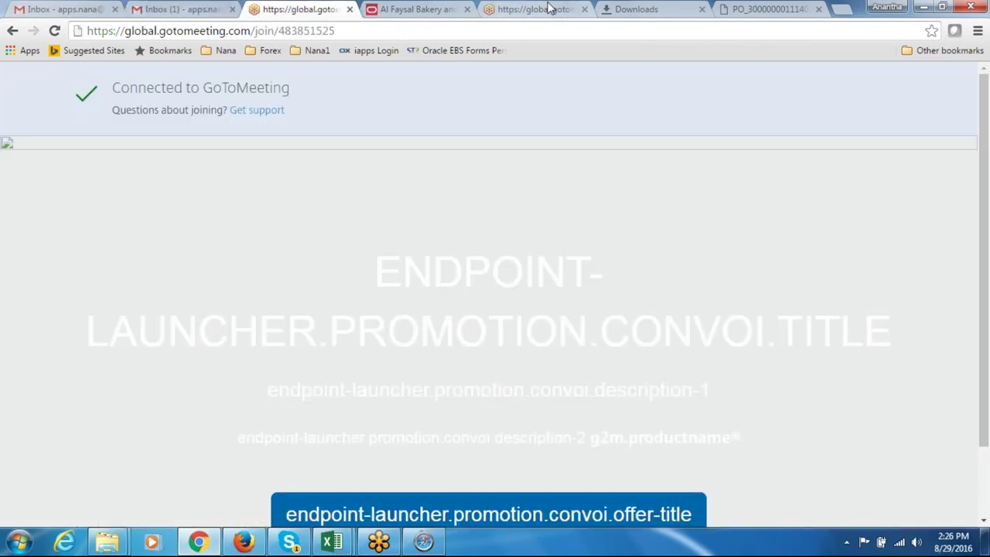
pyautogui.click(546, 10)
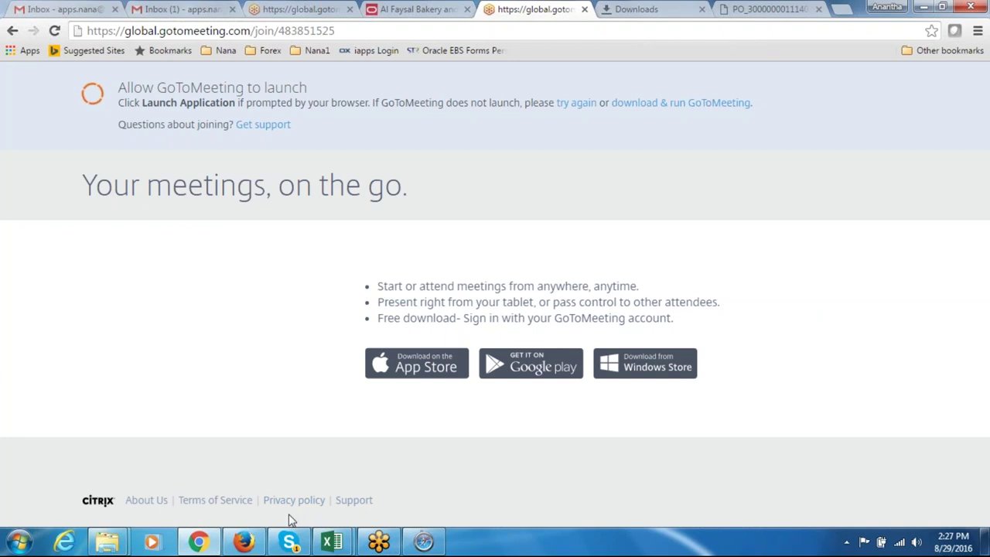
pyautogui.click(178, 10)
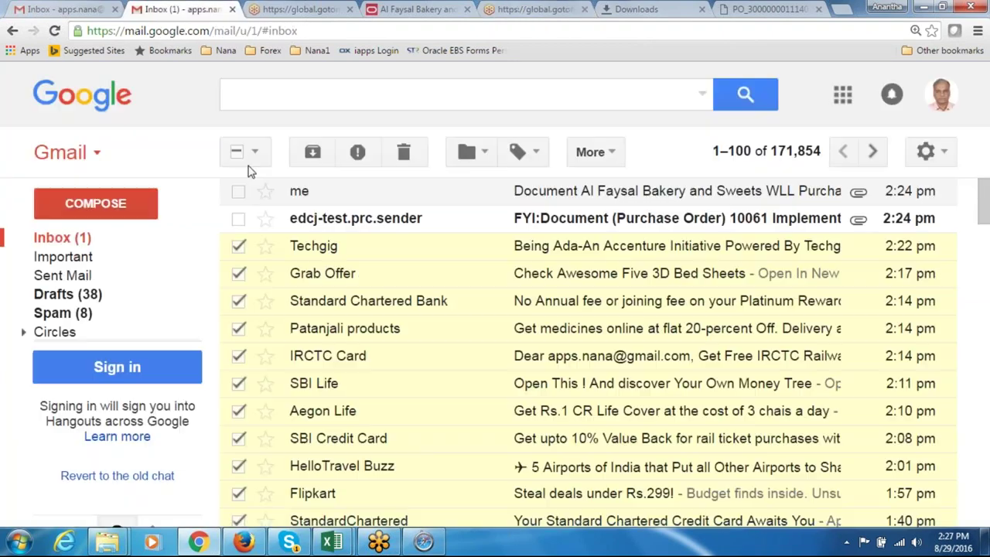
pyautogui.click(581, 194)
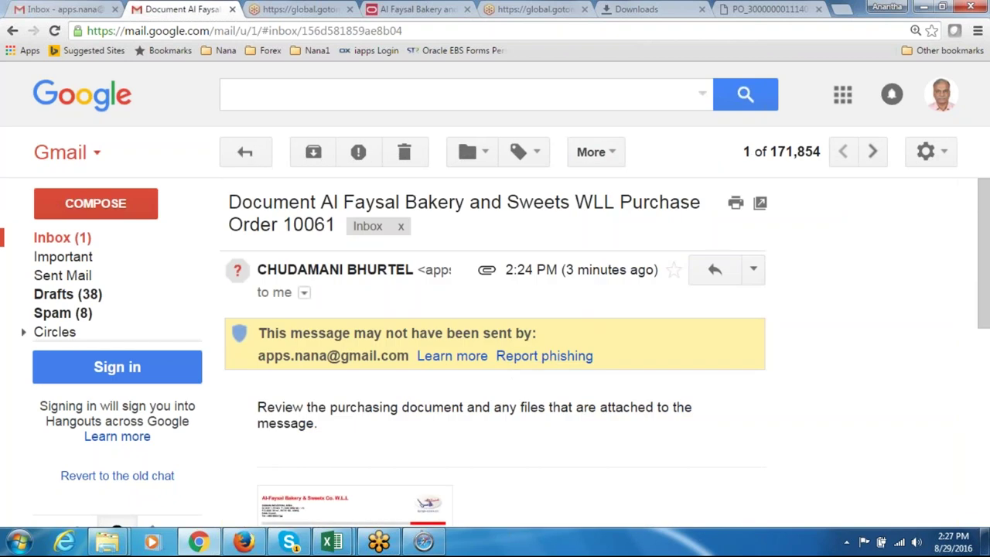
pyautogui.scroll(-3, 488, 407)
pyautogui.click(306, 370)
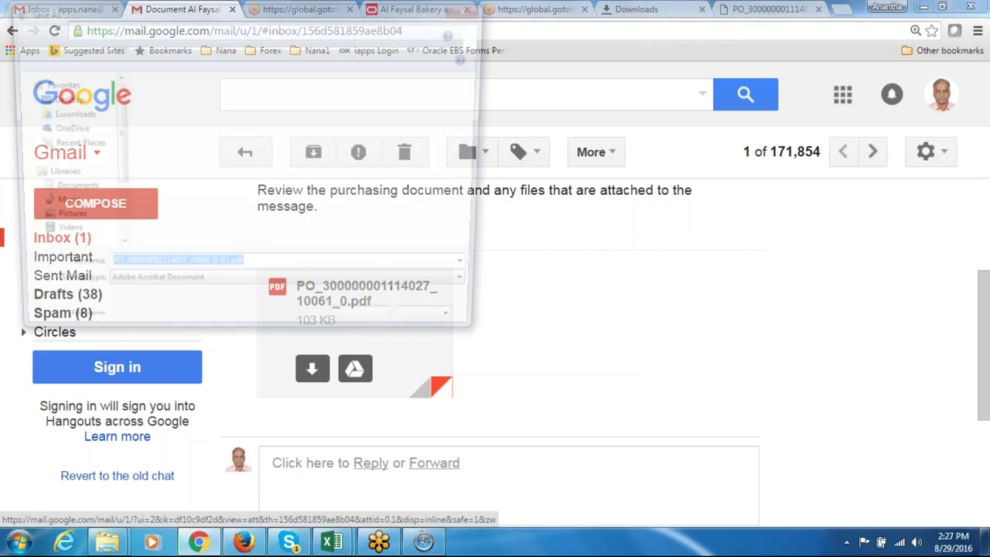
pyautogui.click(372, 324)
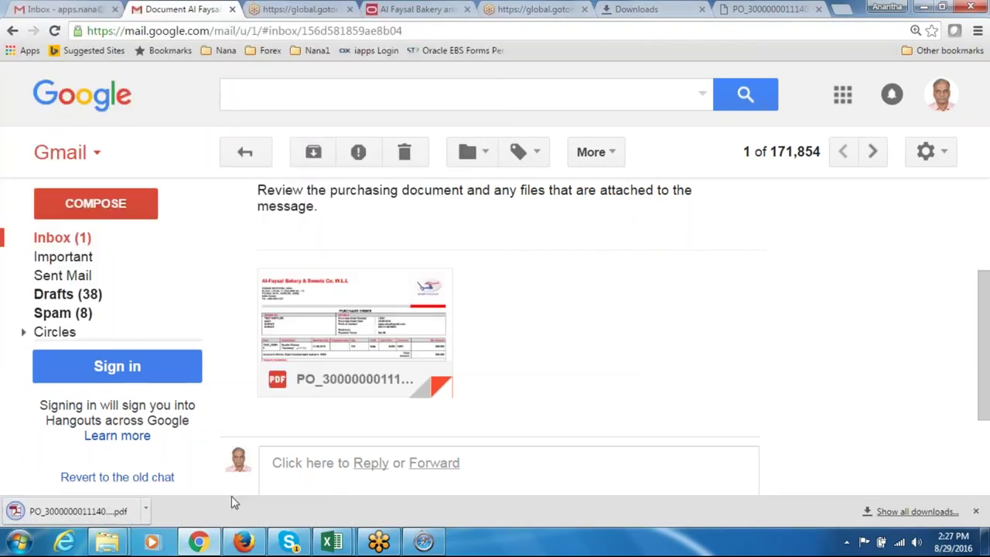
pyautogui.click(918, 511)
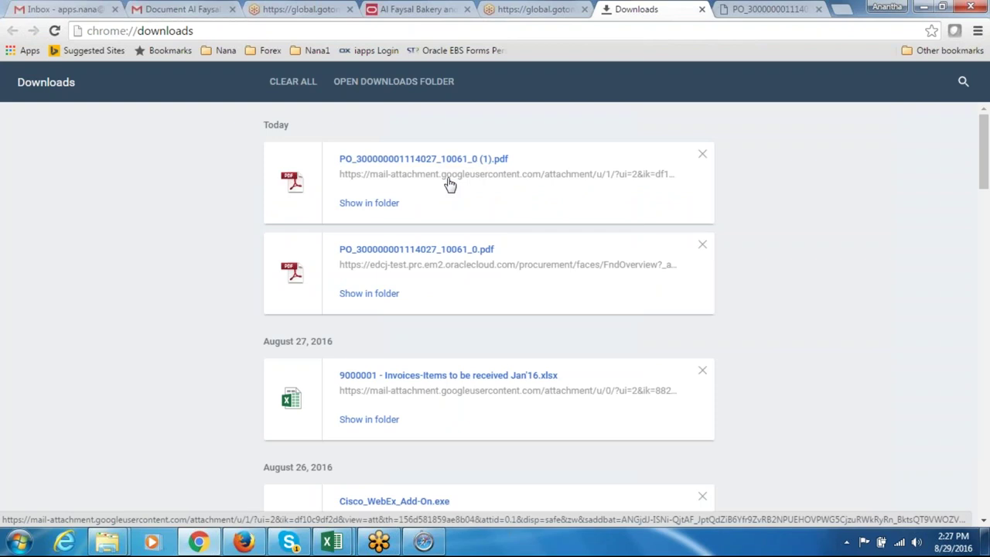
# - Locate the 104 KB PO PDF on the Desktop, then switch to the CRP2_Agenda_SCM.xlsx workbook
pyautogui.click(380, 206)
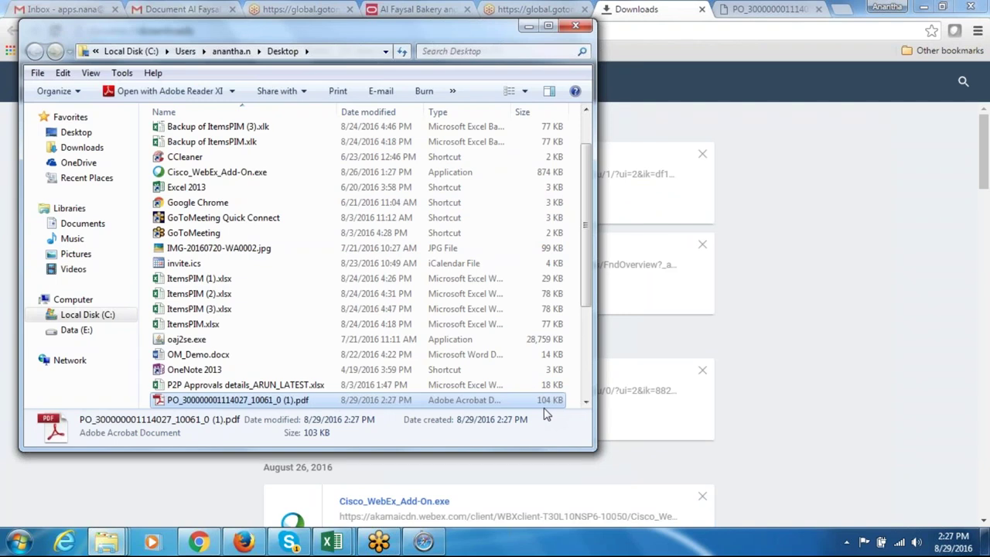
pyautogui.click(332, 541)
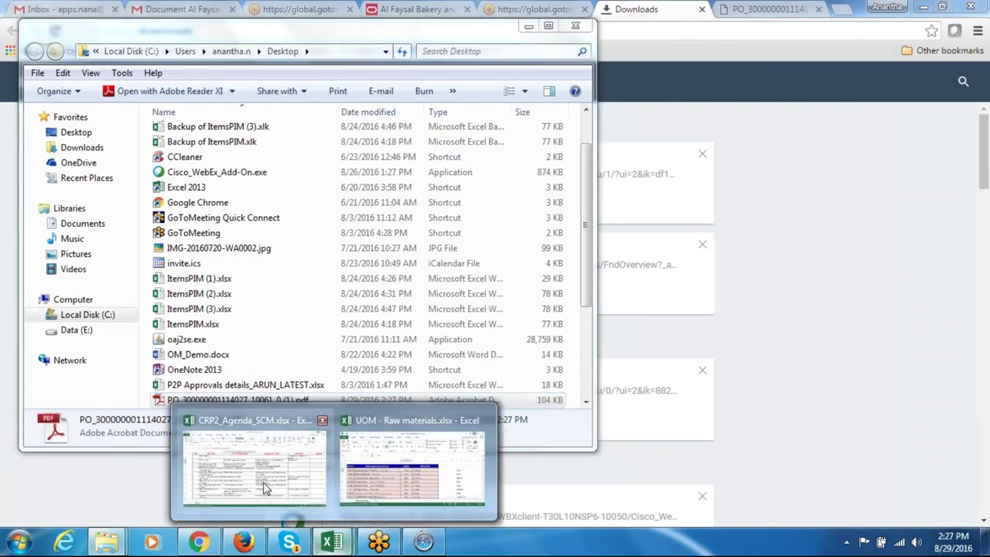
pyautogui.click(265, 495)
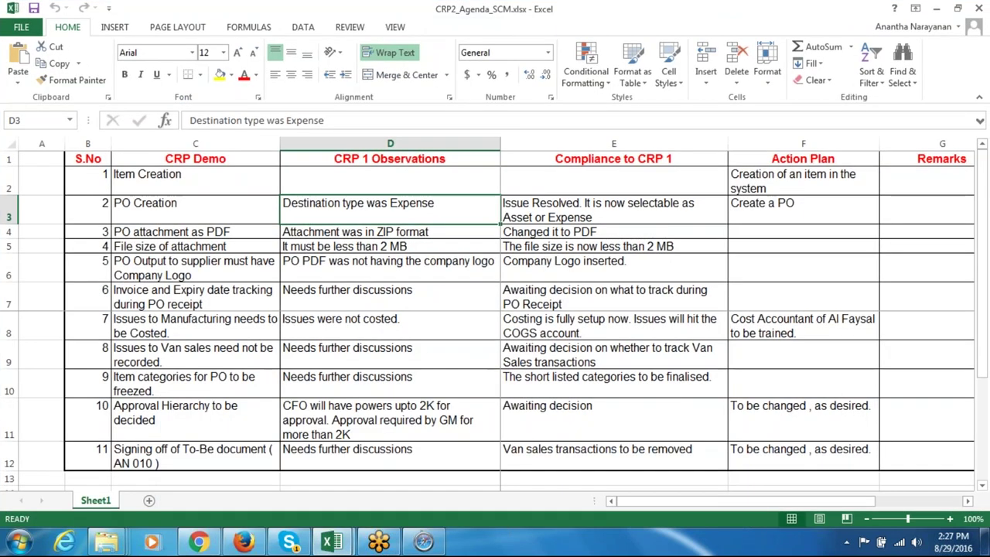
pyautogui.click(147, 232)
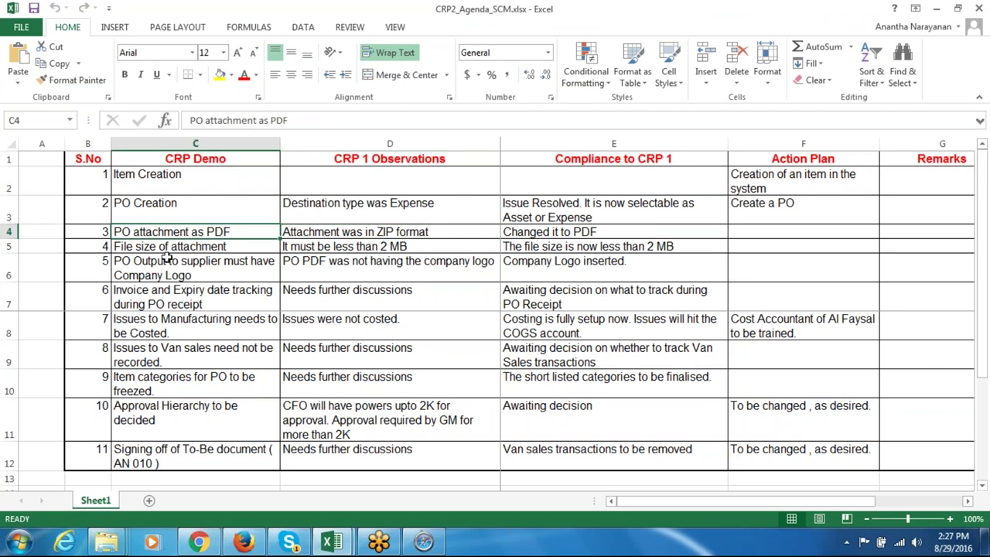
pyautogui.click(165, 248)
pyautogui.click(394, 246)
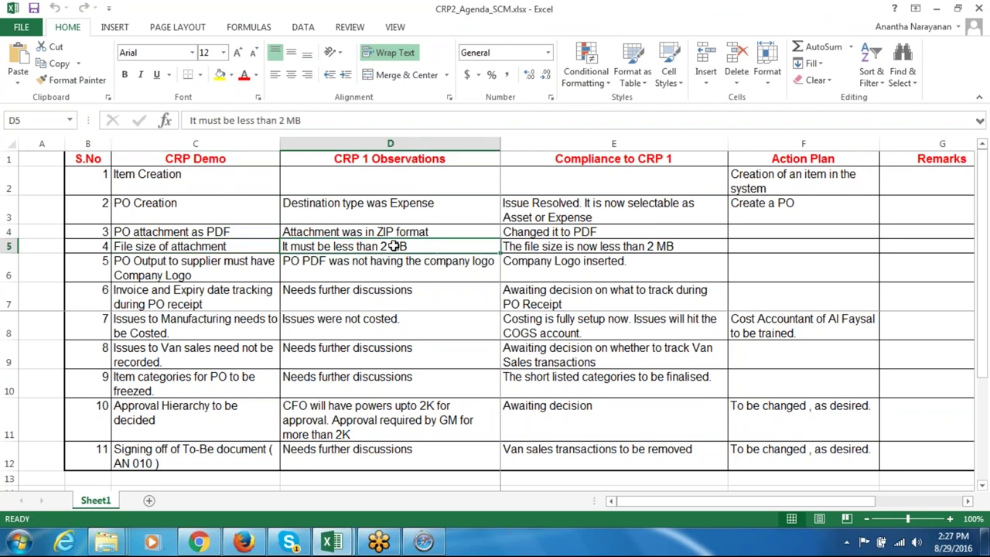
pyautogui.click(575, 248)
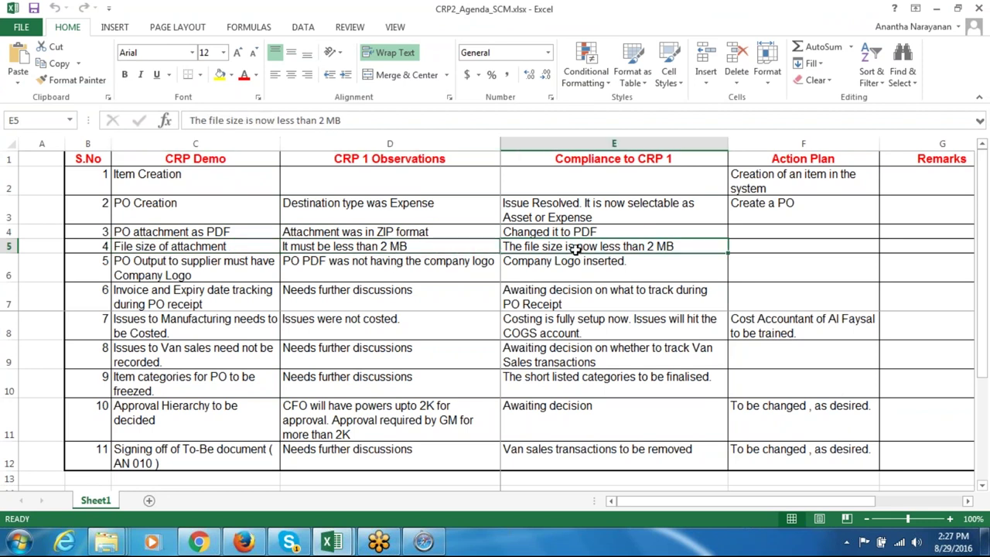
pyautogui.click(238, 275)
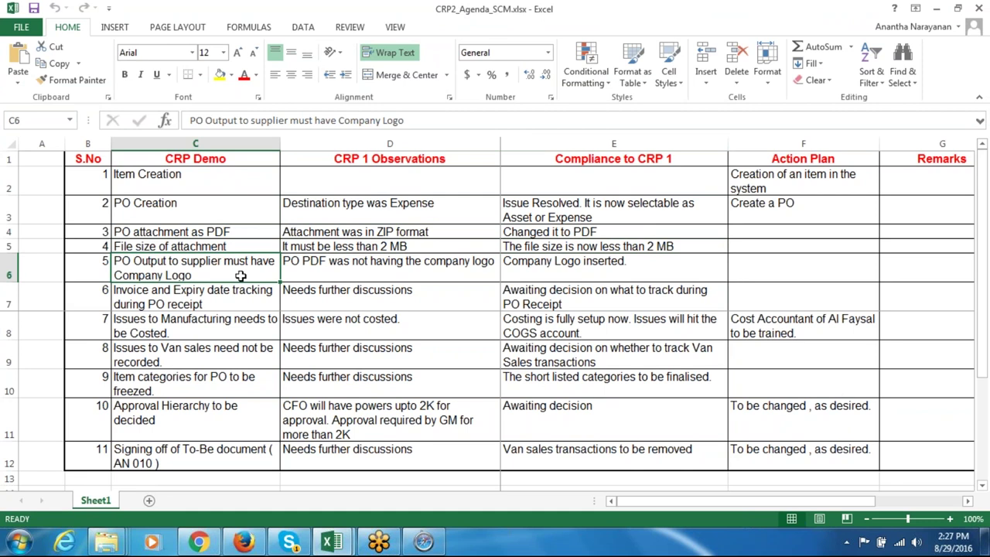
pyautogui.click(604, 273)
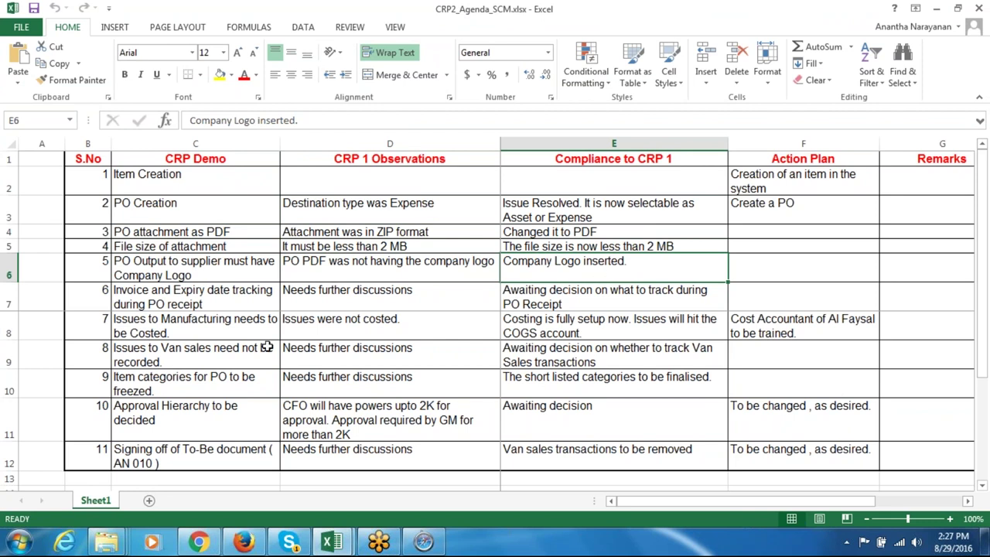
pyautogui.click(137, 268)
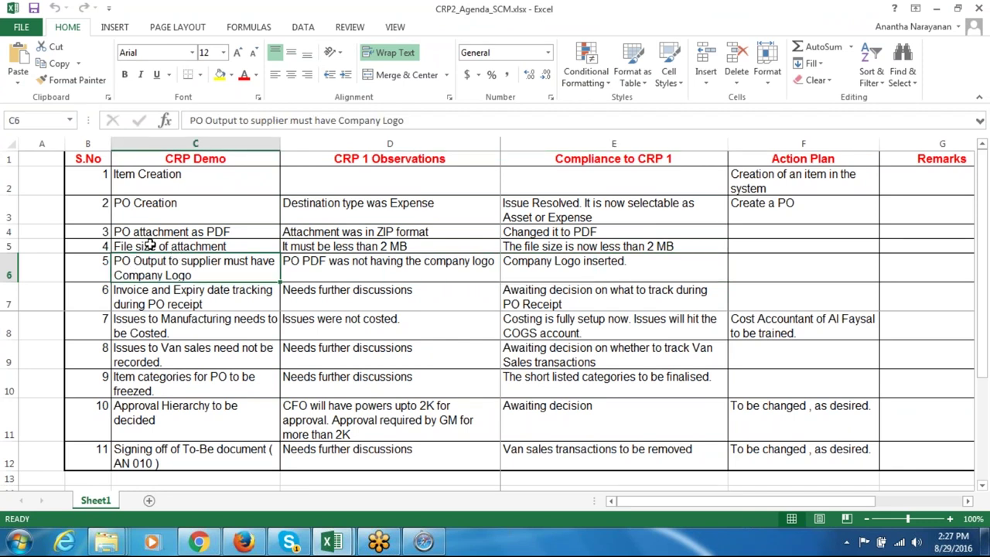
pyautogui.click(147, 243)
pyautogui.click(156, 230)
pyautogui.click(168, 209)
pyautogui.click(174, 185)
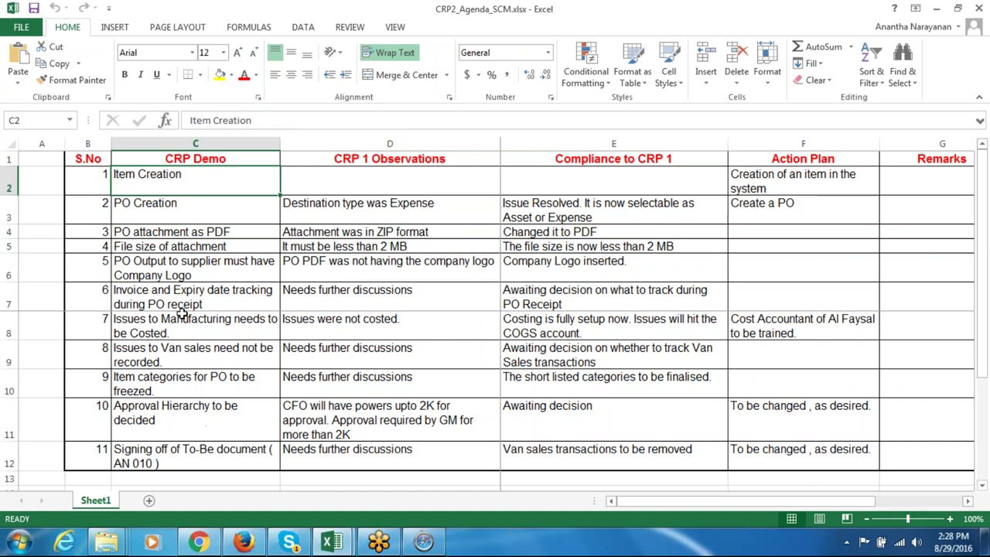
pyautogui.click(152, 300)
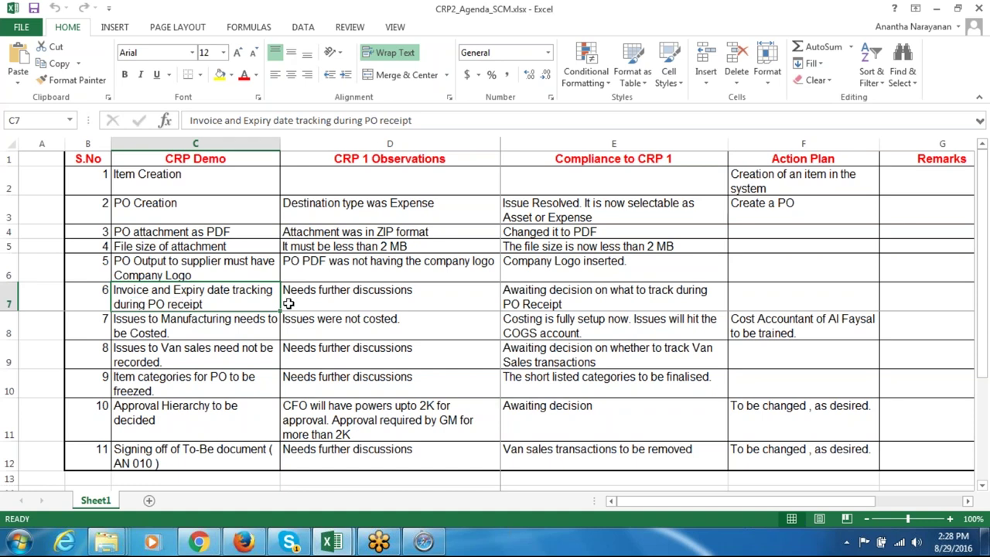
pyautogui.click(328, 292)
pyautogui.click(213, 307)
pyautogui.click(352, 293)
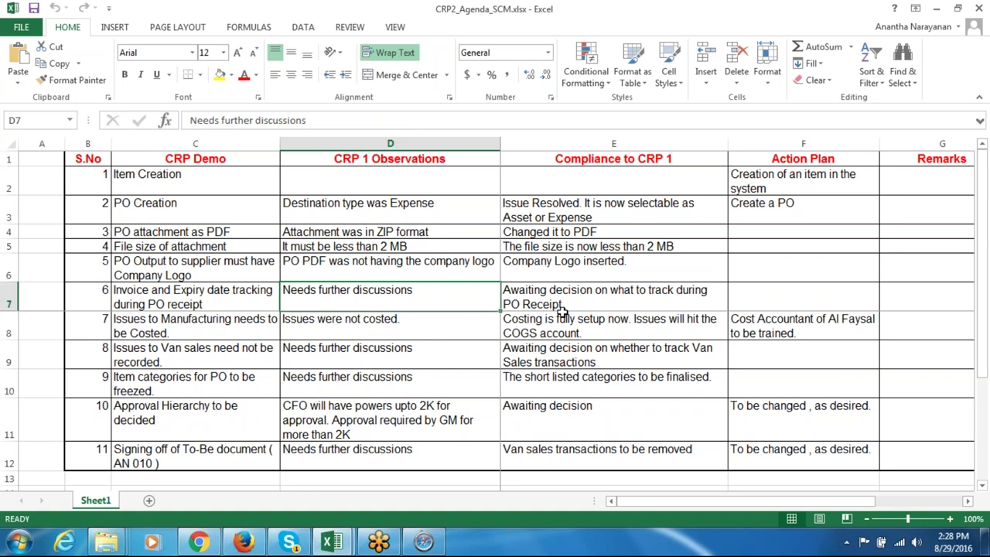
pyautogui.click(189, 306)
pyautogui.click(321, 297)
pyautogui.click(551, 306)
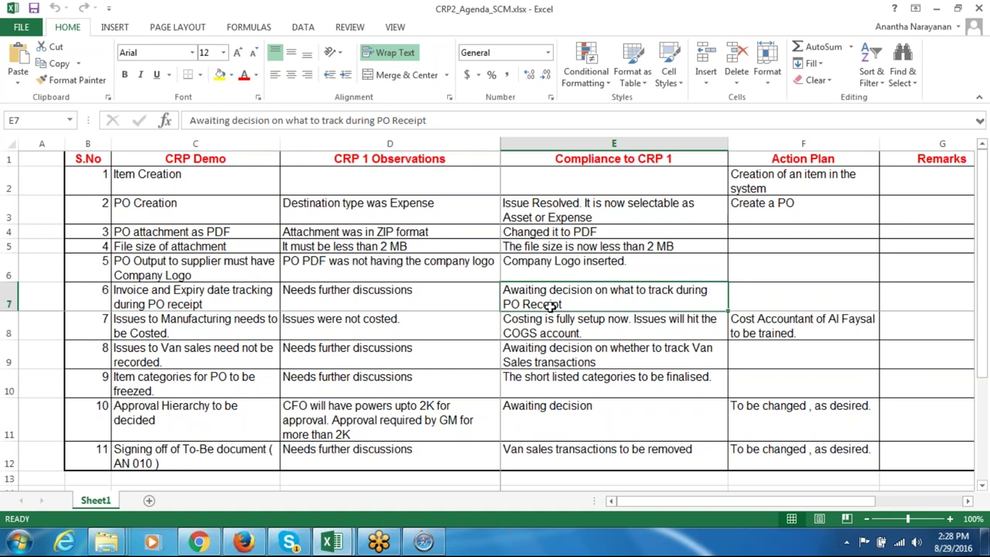
pyautogui.click(222, 297)
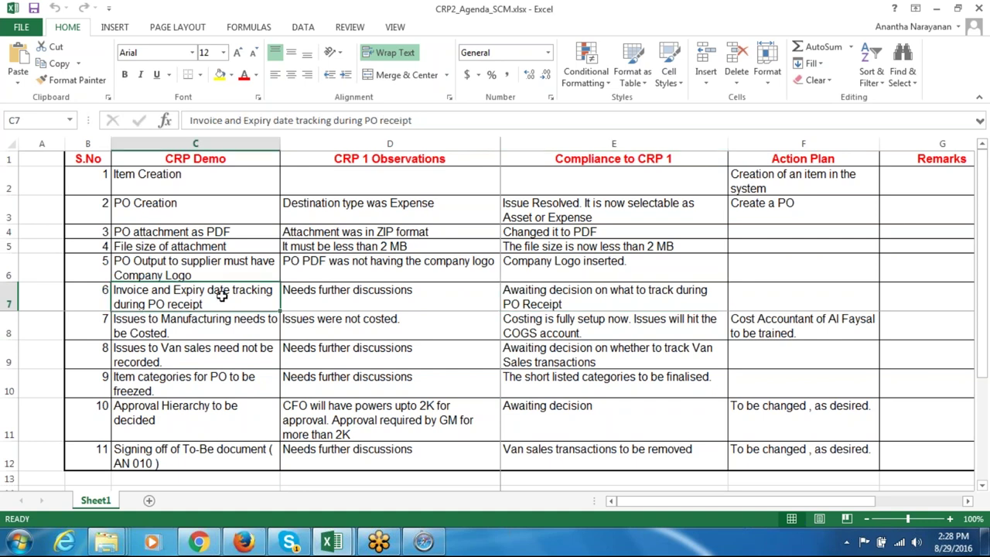
pyautogui.click(464, 301)
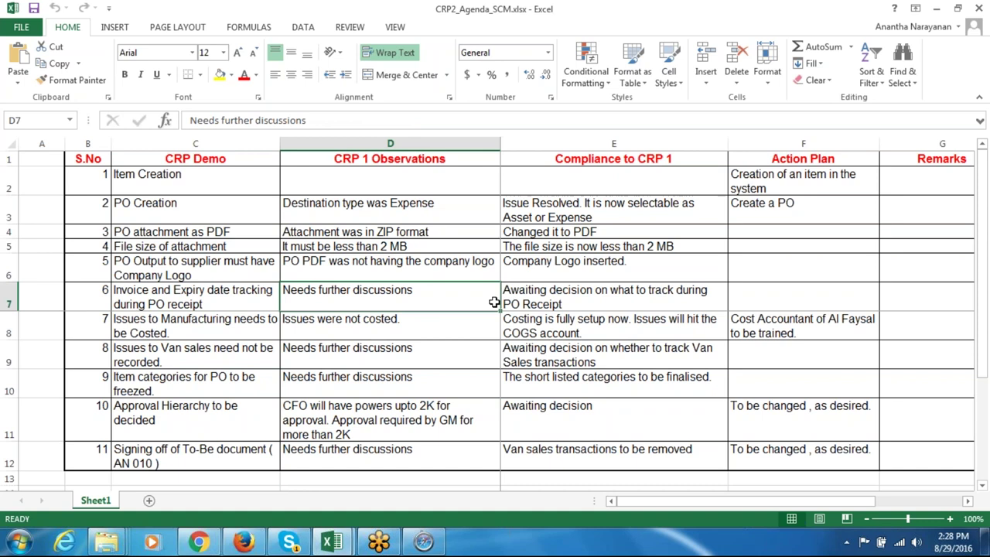
pyautogui.click(526, 306)
pyautogui.click(396, 291)
pyautogui.click(169, 292)
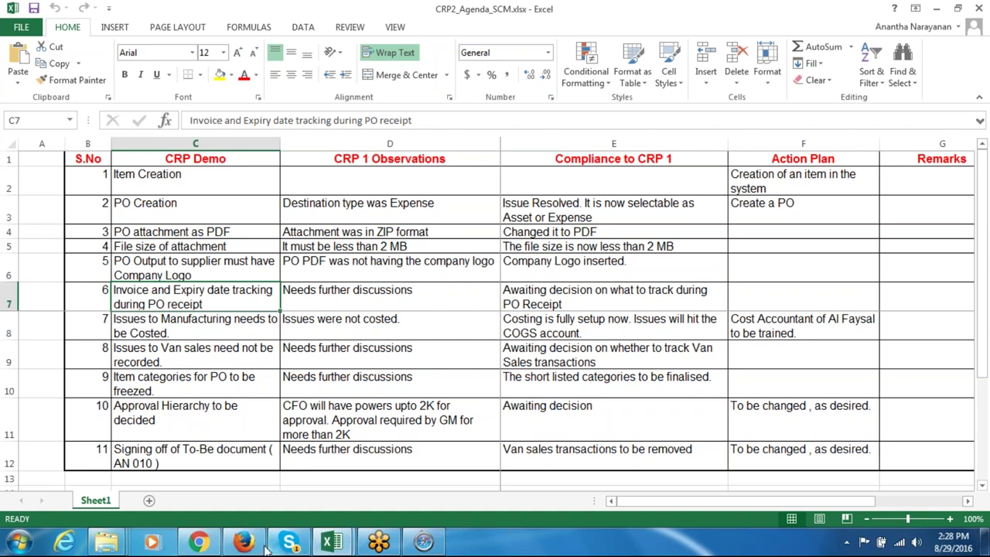
# - Close Chrome's Downloads tab and the purchase order PDF tab
pyautogui.click(199, 541)
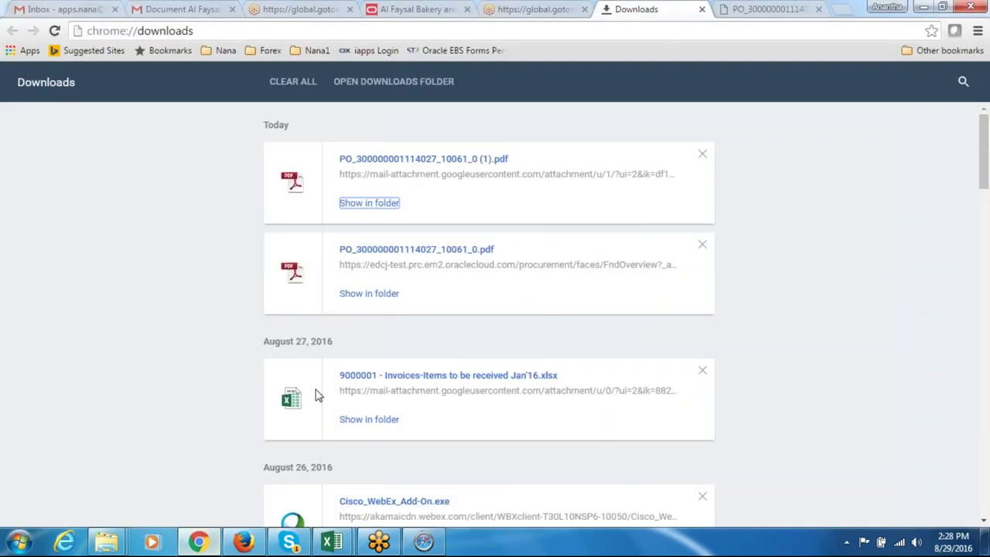
pyautogui.click(703, 7)
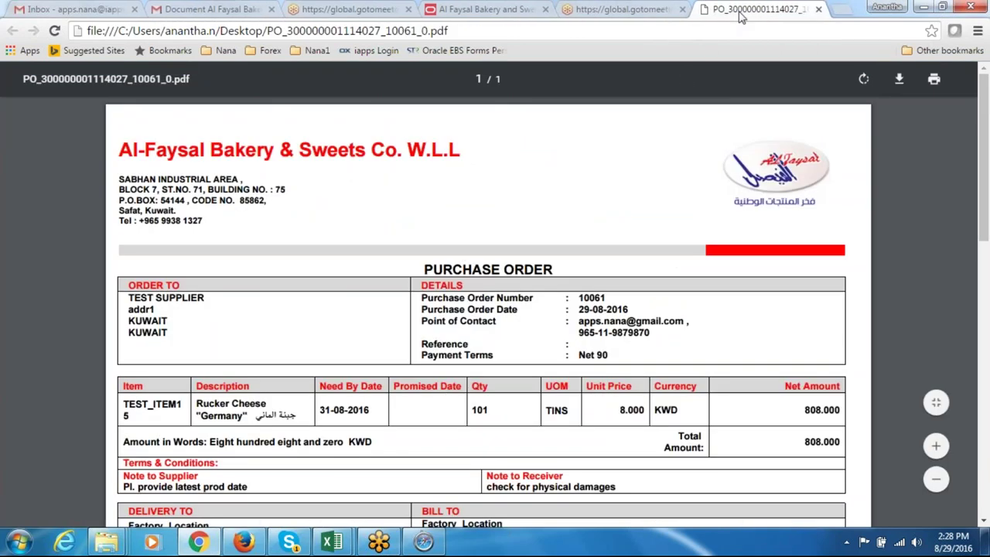
pyautogui.rightClick(740, 16)
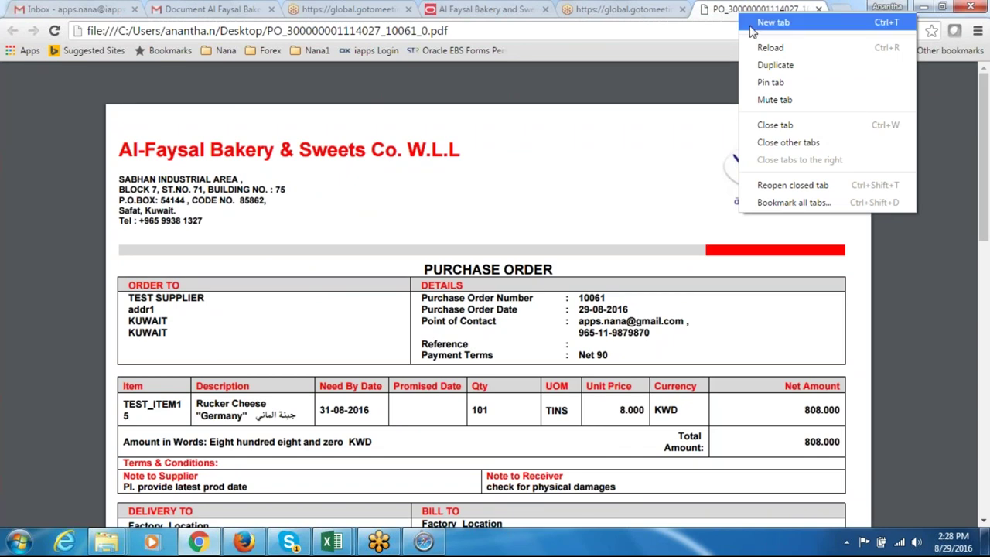
pyautogui.click(777, 126)
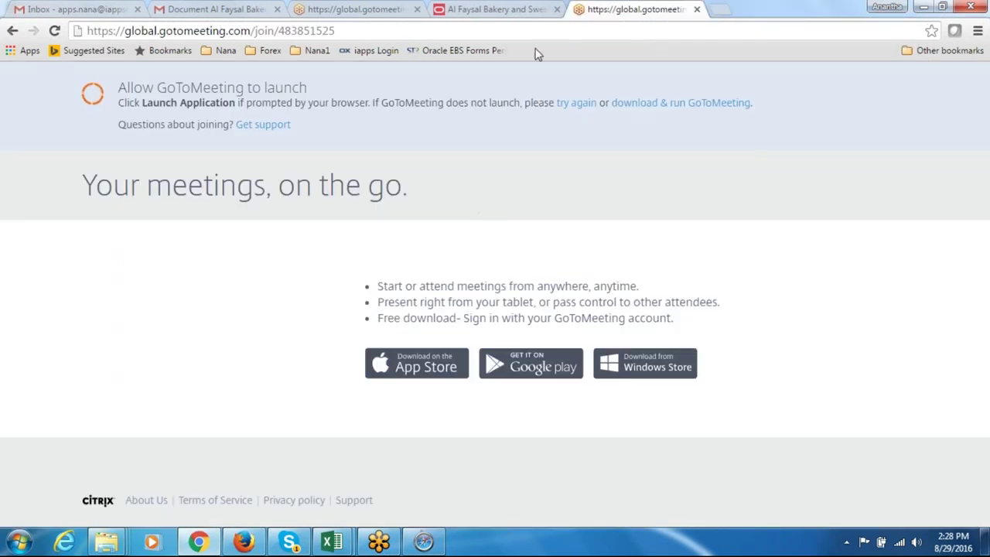
# - Return to the Oracle PO 10061 tab, go Home, and retry the unreachable page
pyautogui.click(489, 15)
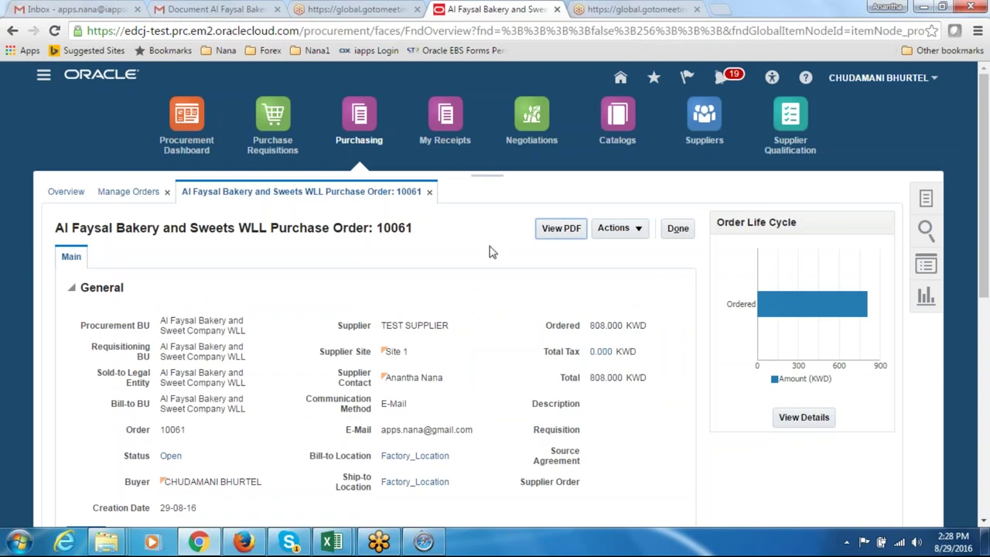
pyautogui.click(621, 80)
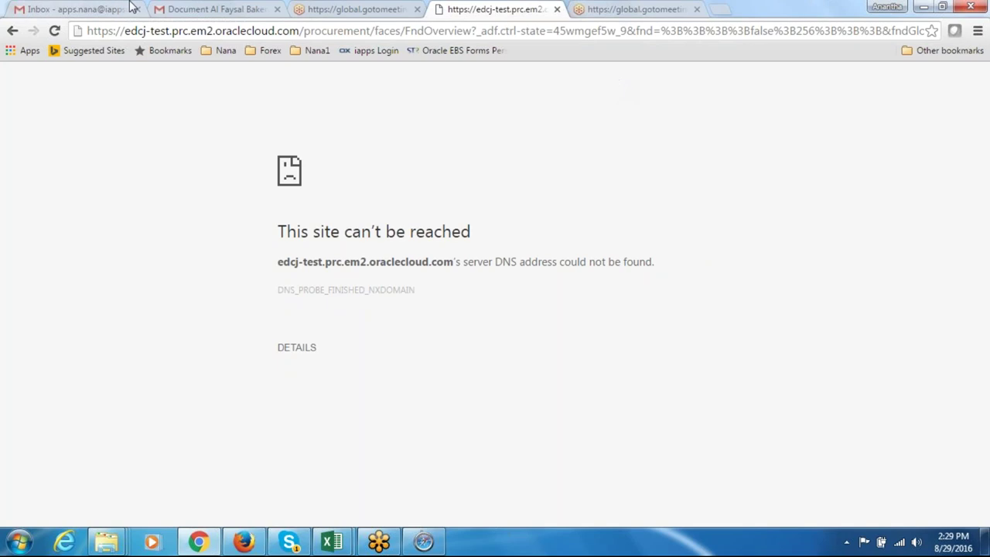
pyautogui.click(54, 31)
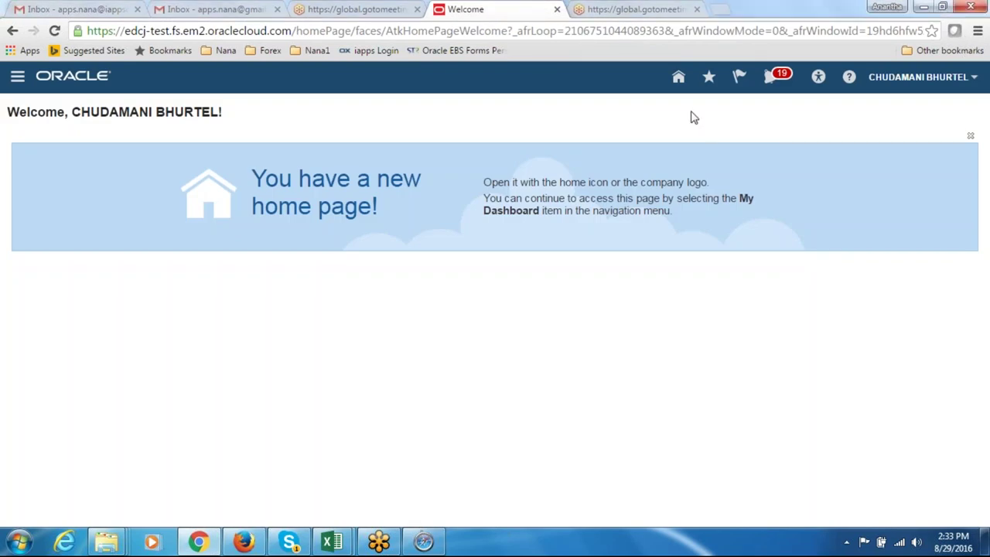
# - Load the Oracle home page and open Receipts under Warehouse Operations
pyautogui.click(678, 81)
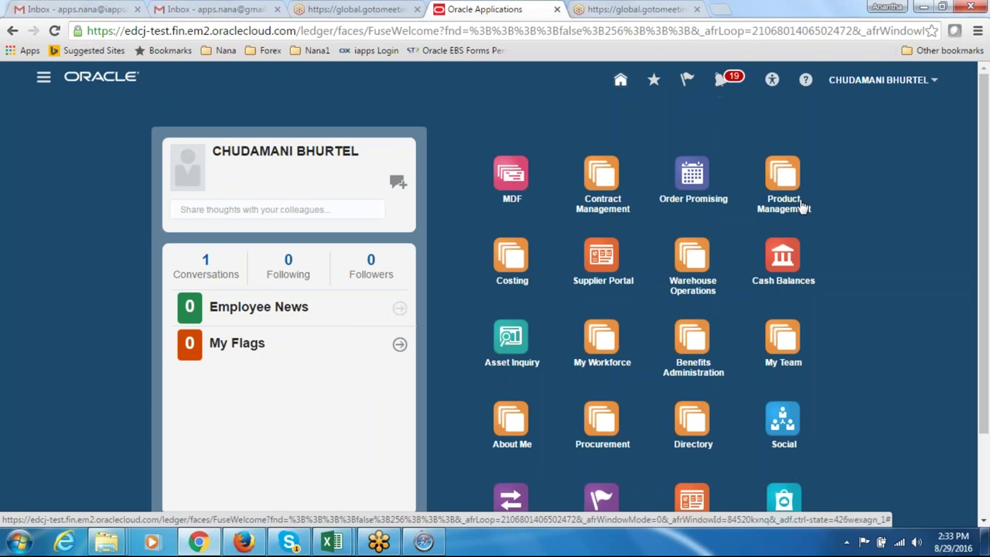
pyautogui.click(698, 262)
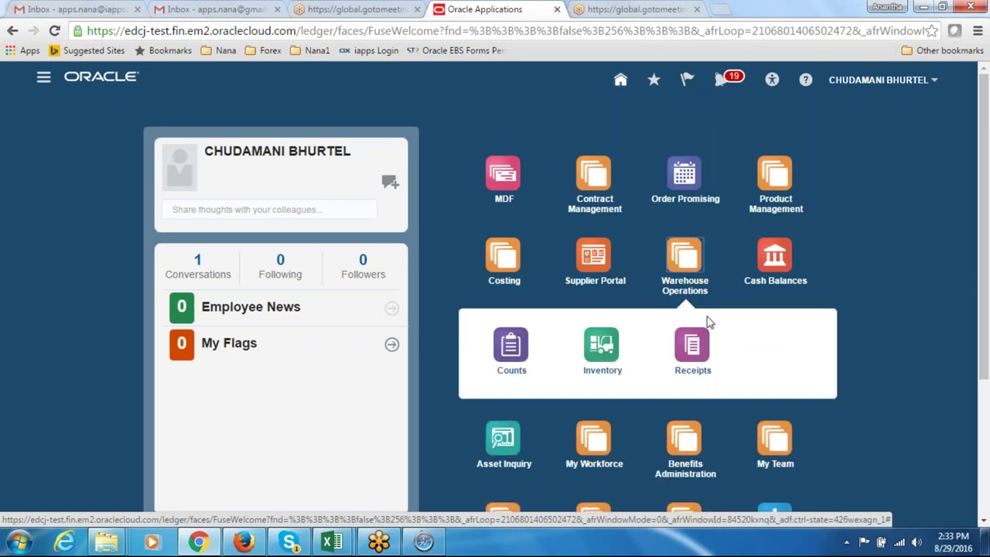
pyautogui.click(698, 348)
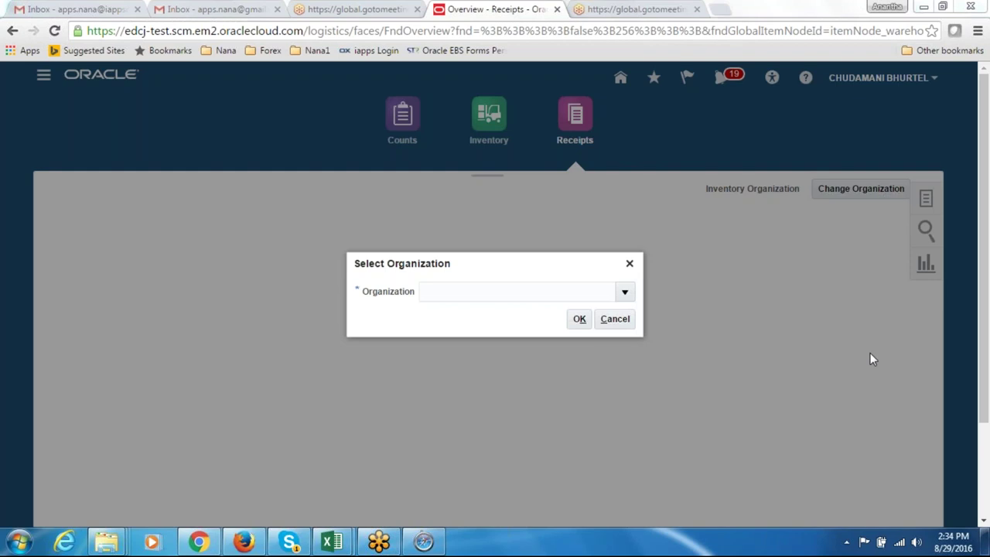
# - Choose inventory organization C101 in Select Organization and confirm it
pyautogui.click(627, 292)
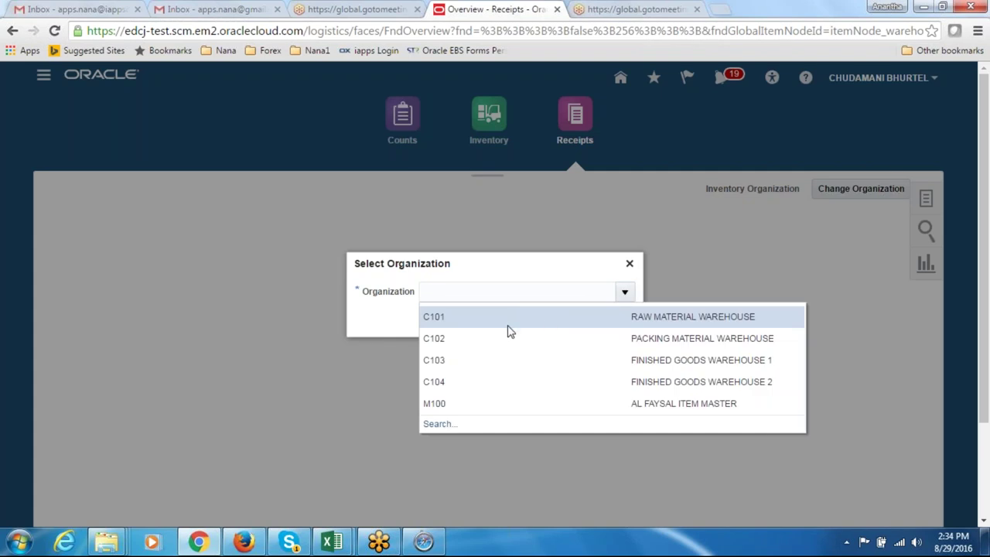
pyautogui.click(507, 325)
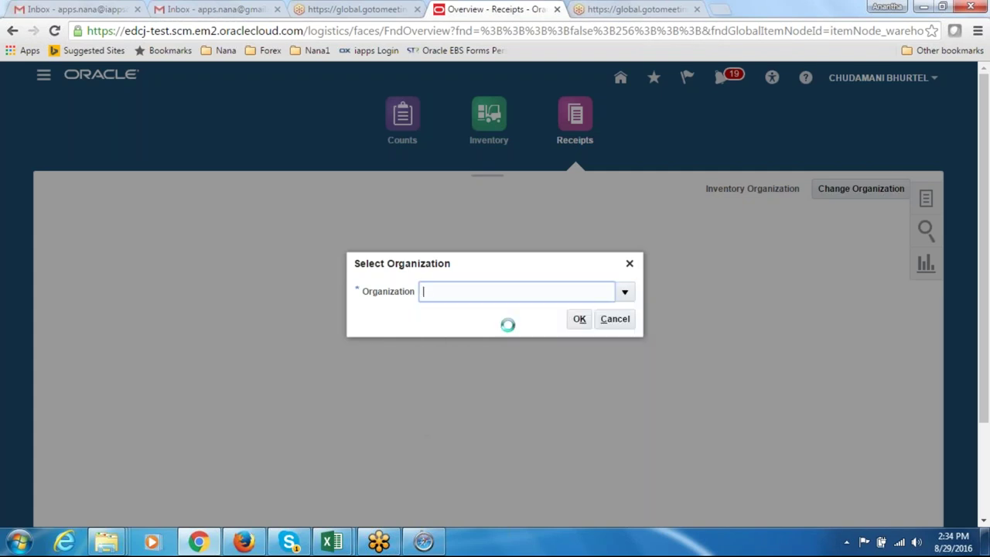
pyautogui.click(584, 325)
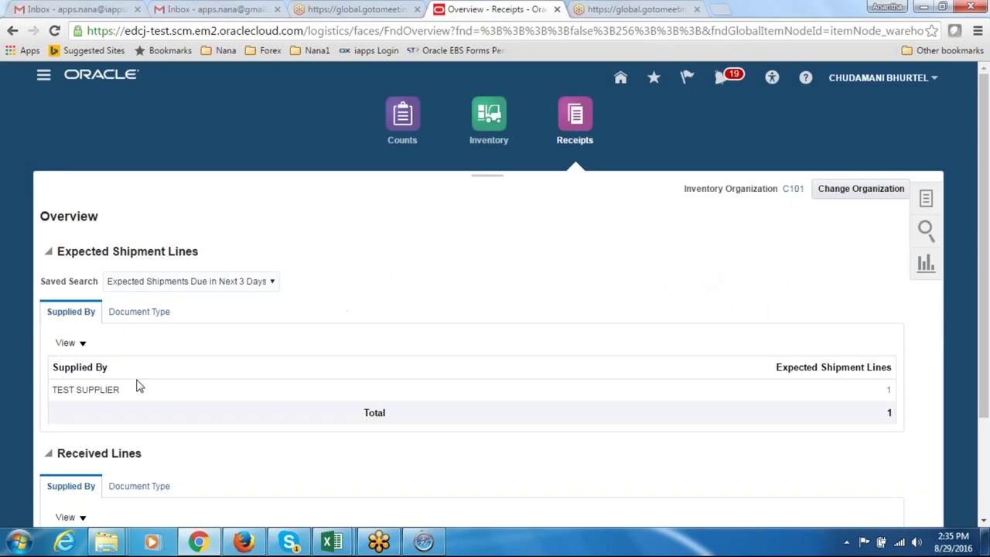
# - Search Receive Expected Shipments for purchase order 10061 with the Due Date filter cleared
pyautogui.click(926, 199)
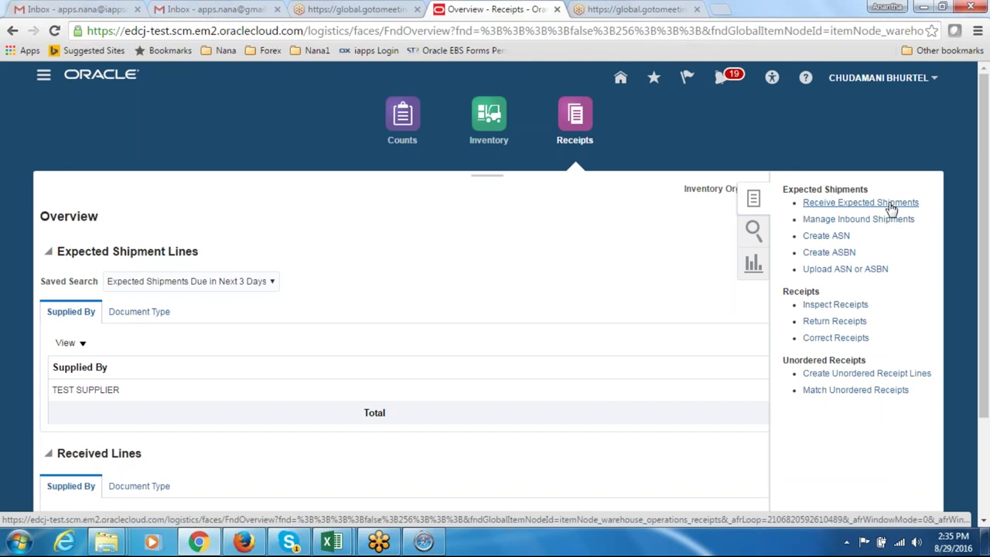
pyautogui.click(892, 209)
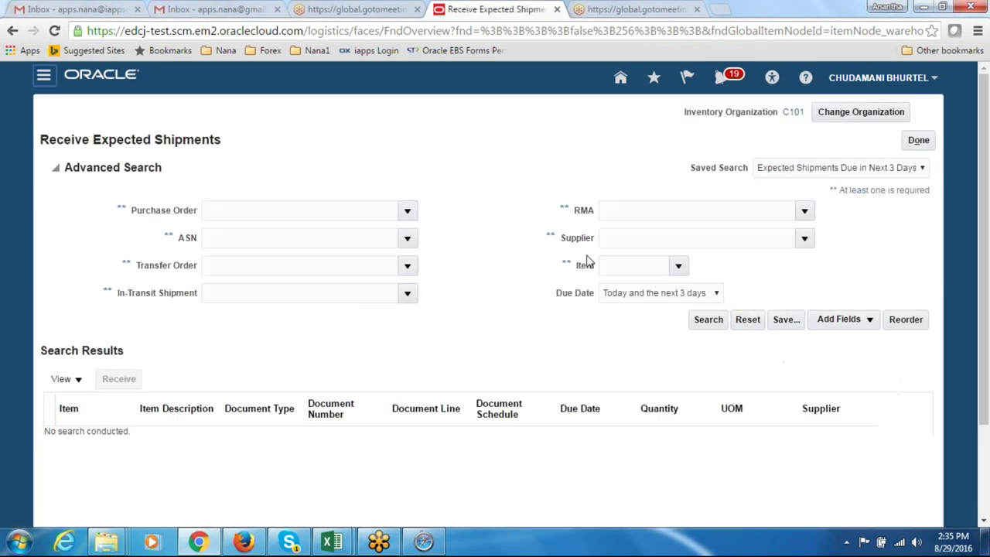
pyautogui.click(241, 215)
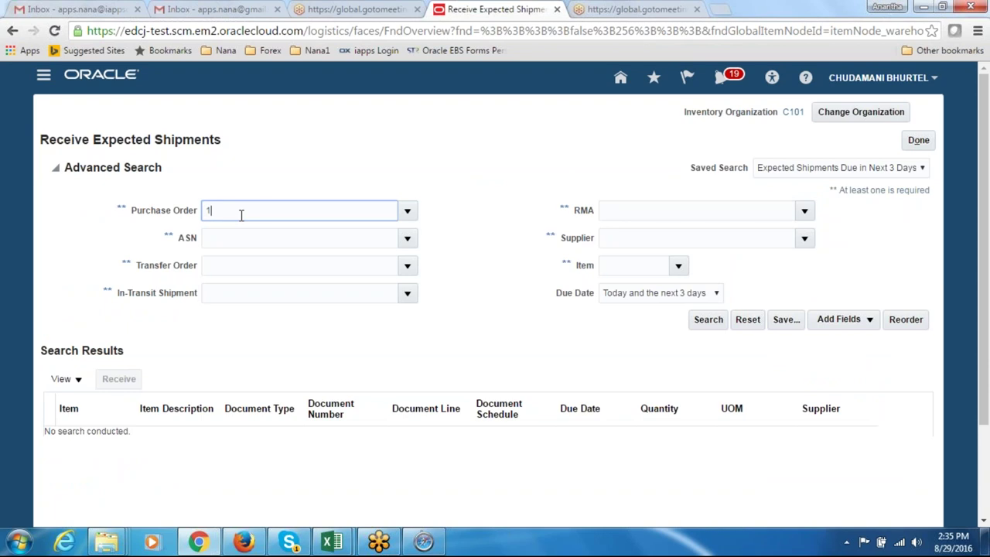
pyautogui.write('10061')
pyautogui.press('Tab')
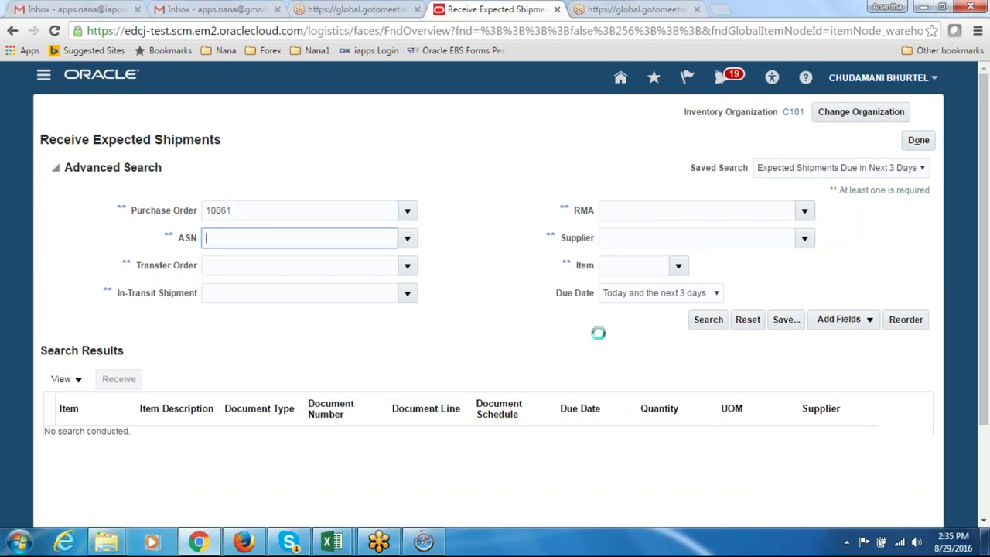
pyautogui.click(709, 320)
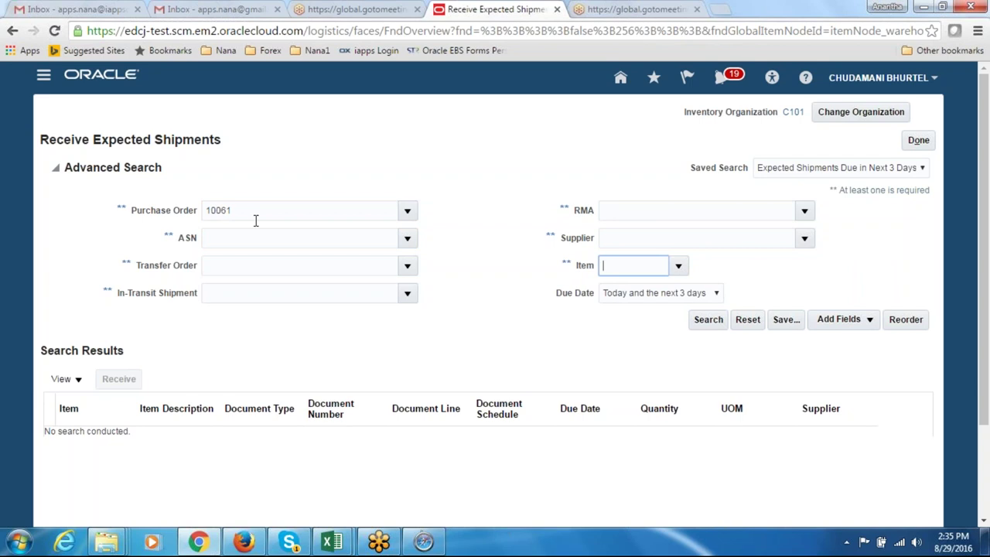
pyautogui.click(647, 301)
pyautogui.click(647, 309)
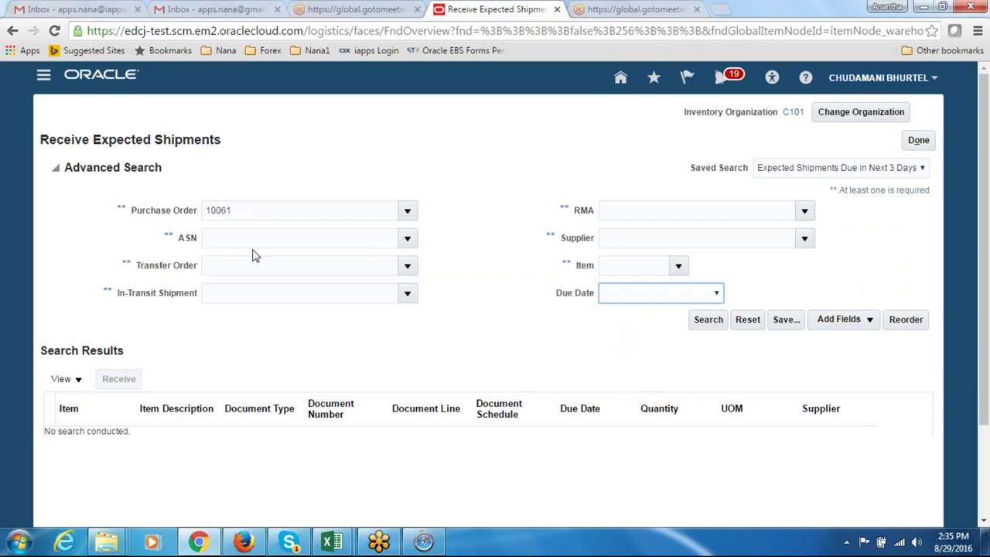
pyautogui.click(707, 323)
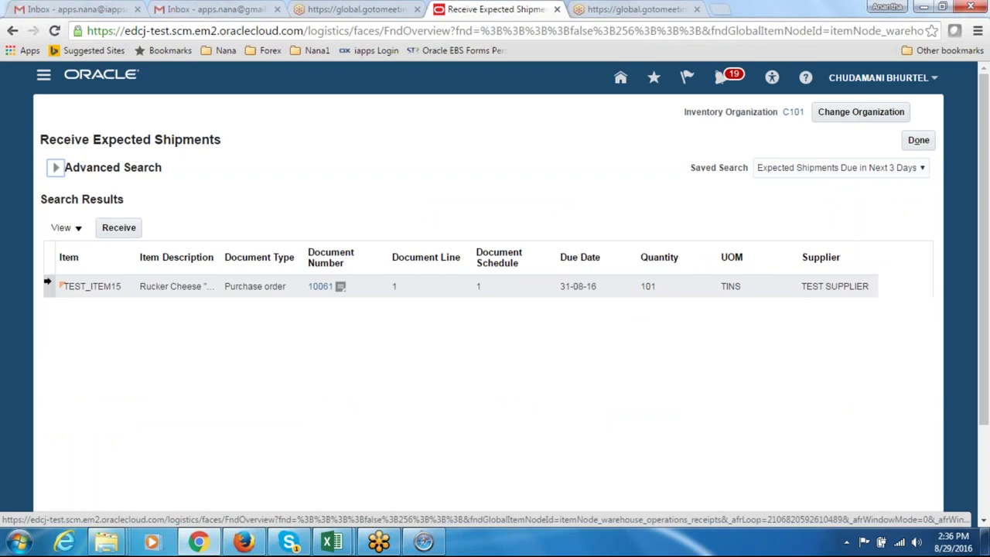
# - Receive the TEST_ITEM15 shipment line with a quantity of 75
pyautogui.click(46, 285)
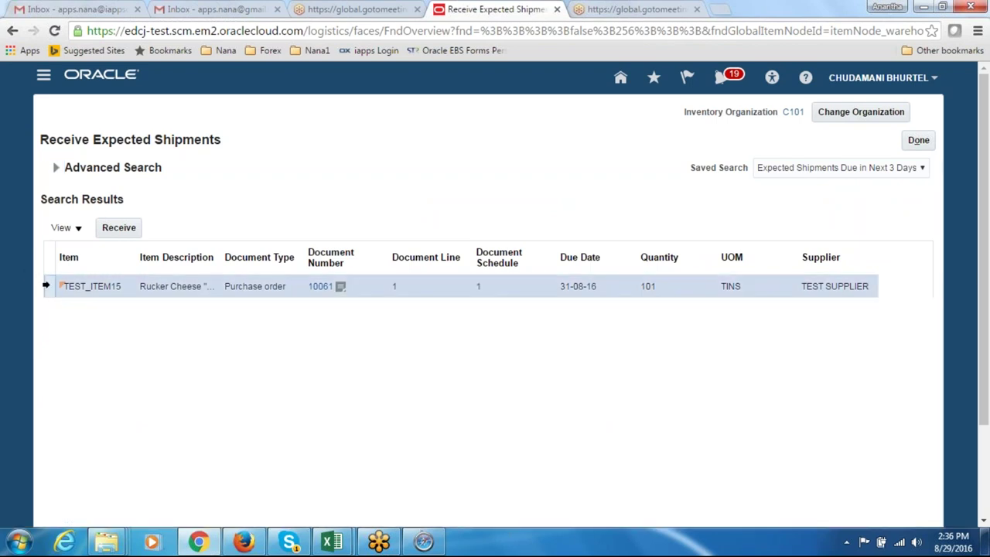
pyautogui.click(119, 228)
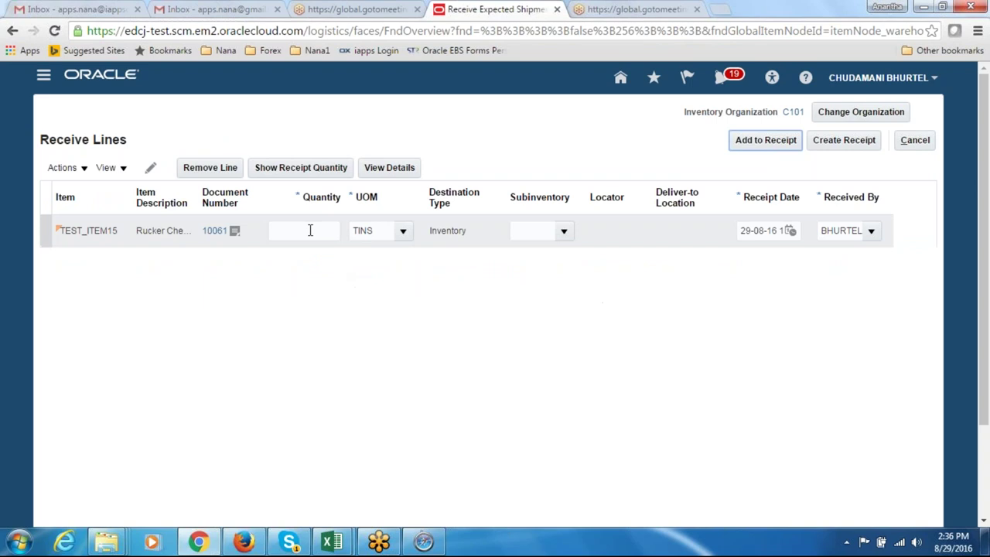
pyautogui.click(310, 231)
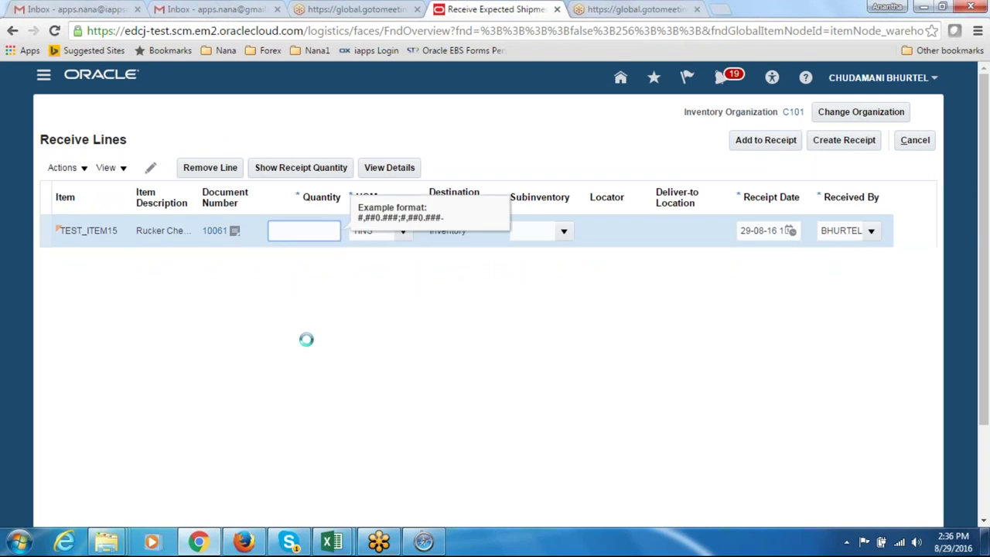
pyautogui.write('75')
pyautogui.click(306, 339)
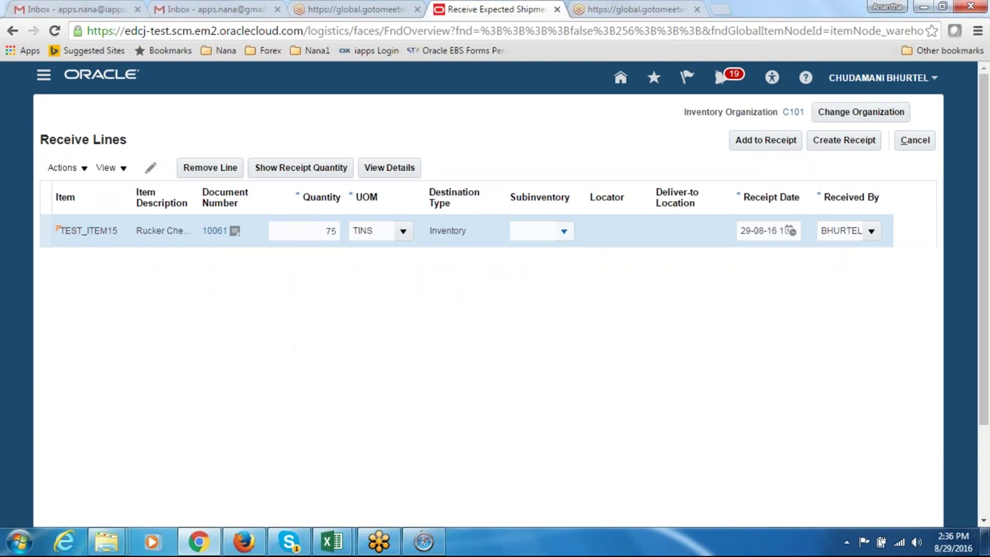
# - Set the subinventory to RM_SUB and create the receipt
pyautogui.click(565, 233)
pyautogui.click(567, 233)
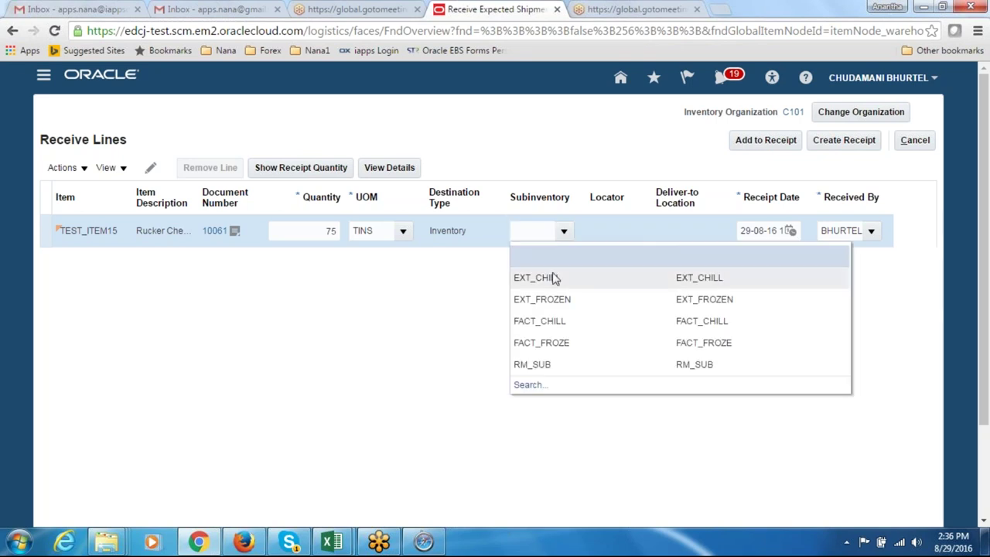
pyautogui.click(541, 364)
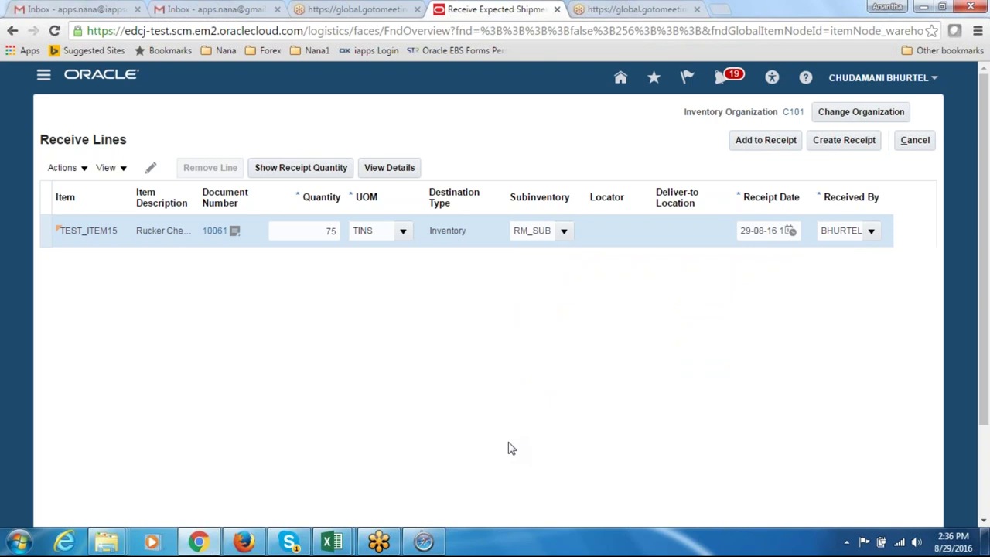
pyautogui.click(841, 143)
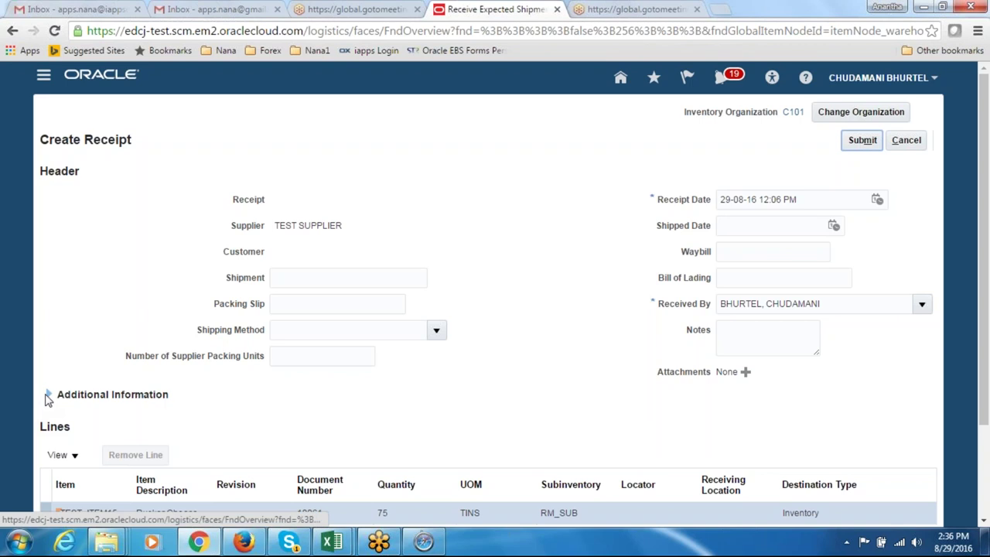
# - Enter invoice number 123 in the receipt's additional information
pyautogui.click(45, 397)
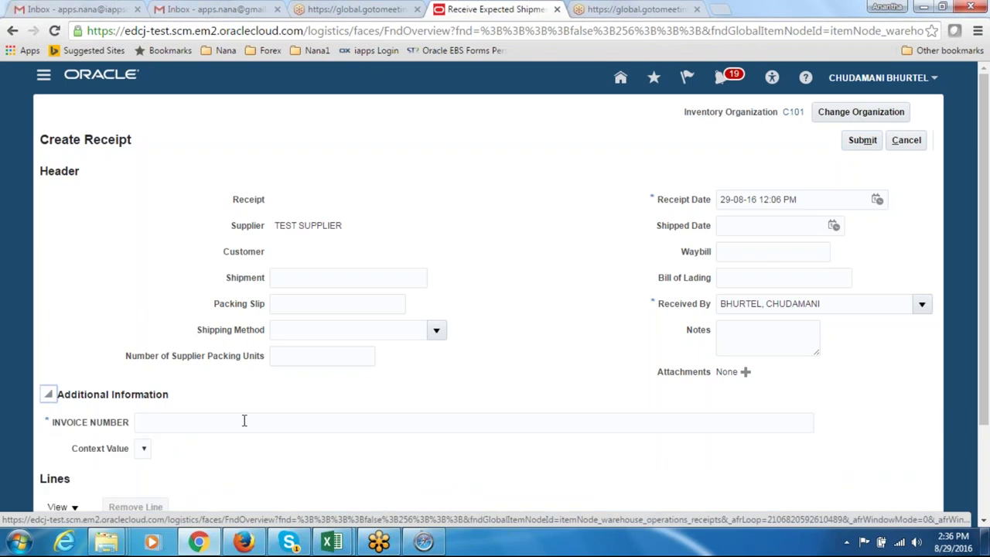
pyautogui.click(232, 423)
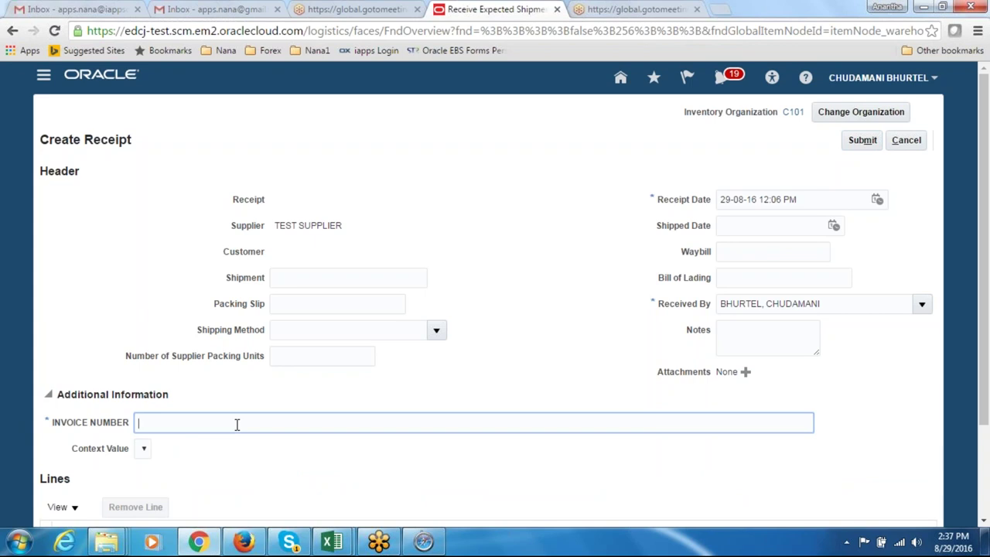
pyautogui.write('123')
pyautogui.click(232, 482)
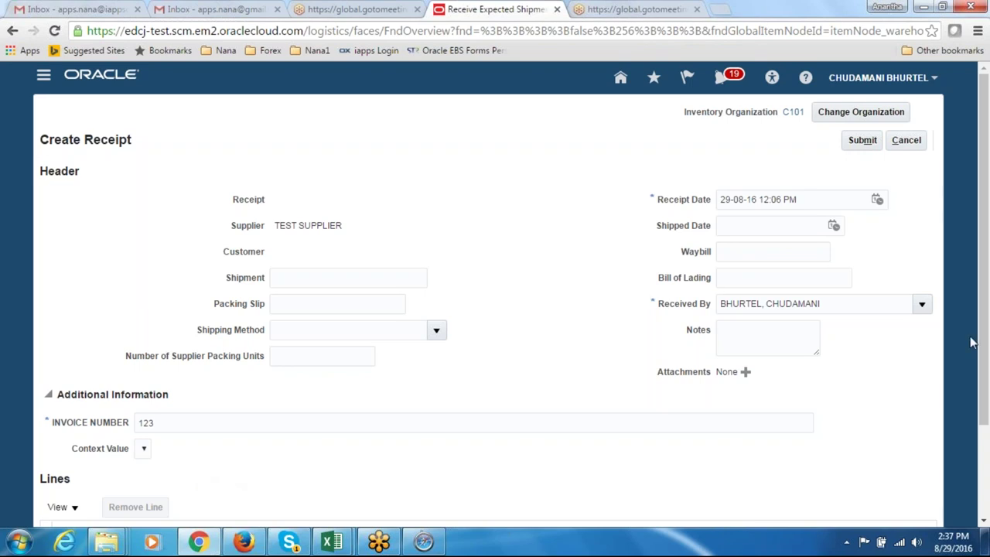
# - Submit the receipt, creating receipt 10012 with one line
pyautogui.moveTo(983, 342); pyautogui.dragTo(988, 369)
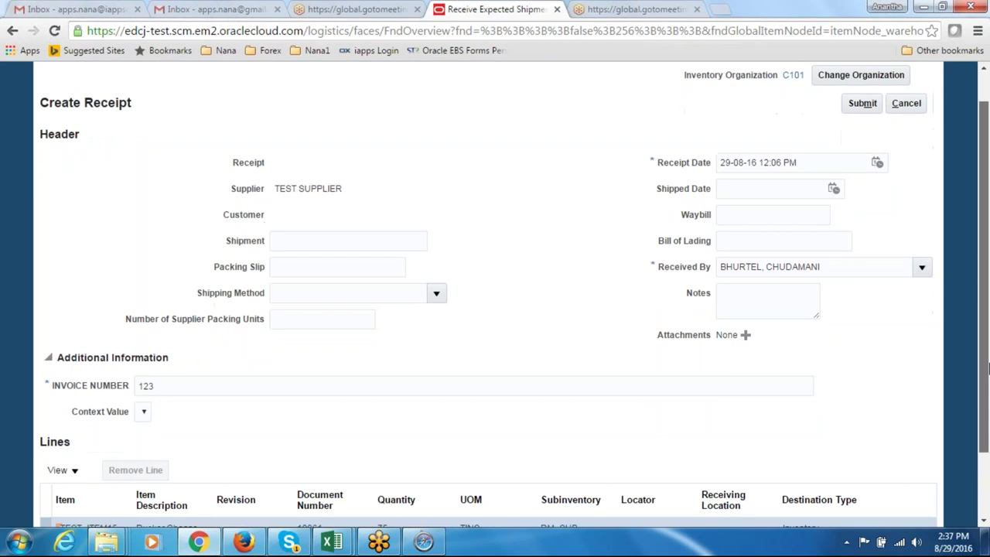
pyautogui.scroll(1, 988, 370)
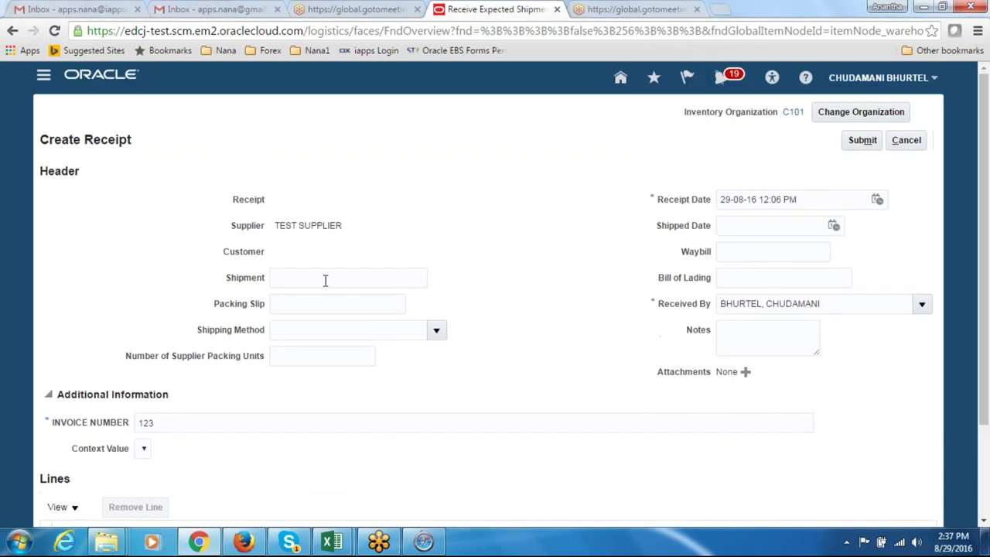
pyautogui.click(324, 278)
pyautogui.click(317, 304)
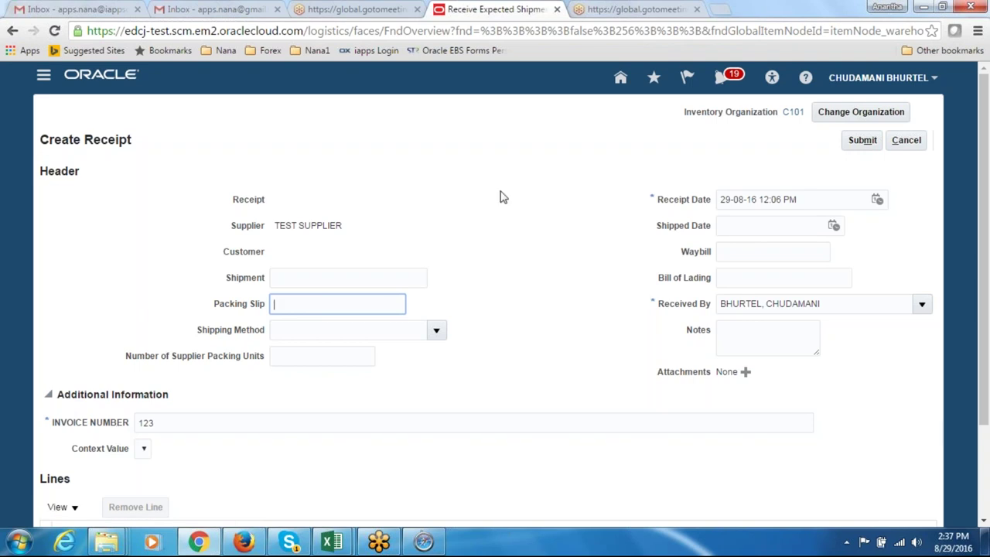
pyautogui.click(864, 143)
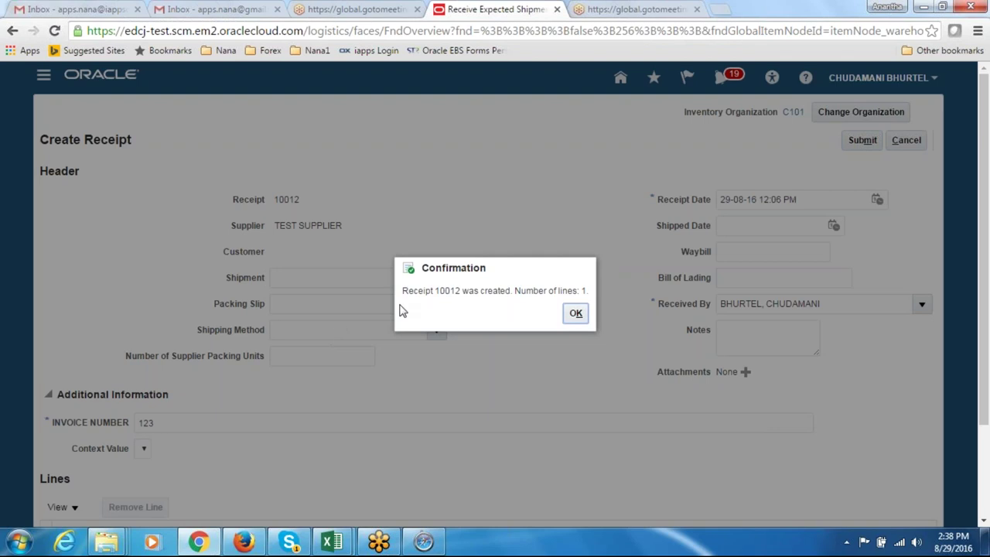
# - Acknowledge receipt 10012, close expected shipments, and open Manage Item Quantities for organization C101
pyautogui.click(576, 314)
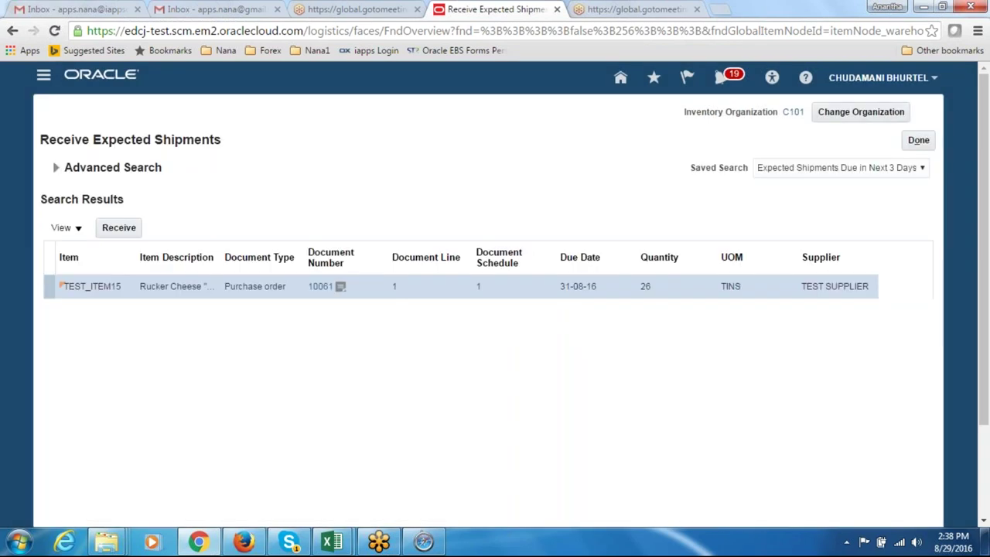
pyautogui.click(919, 141)
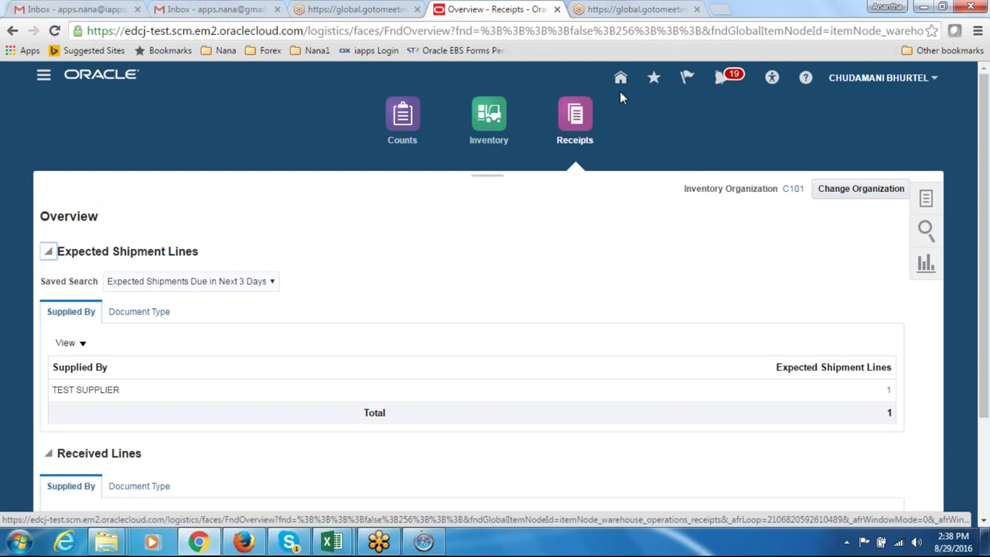
pyautogui.click(490, 127)
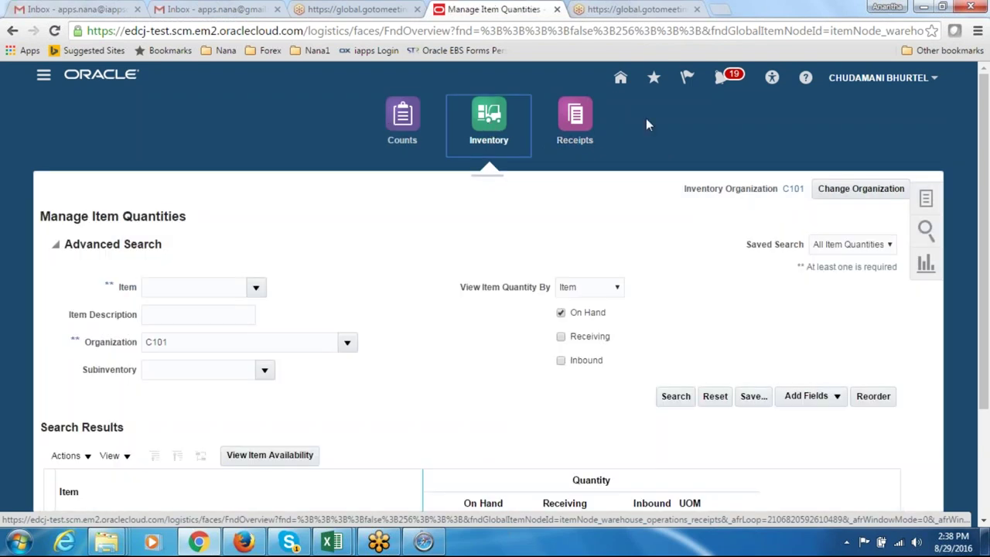
pyautogui.click(187, 288)
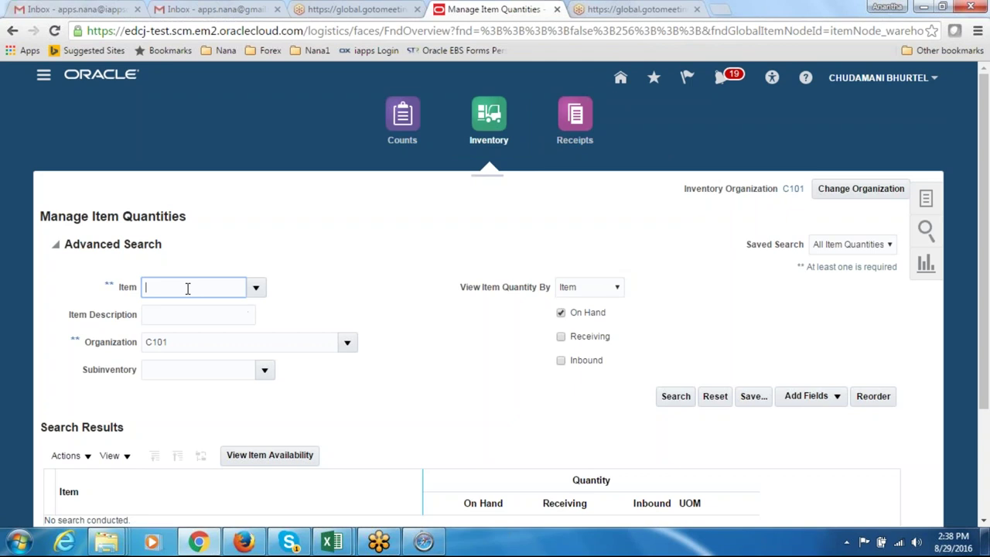
# - Search TEST_ITEM15 and expand it to show 75 TINS in organization C101, subinventory RM_SUB
pyautogui.write('TEST_ITEM15')
pyautogui.press('Tab')
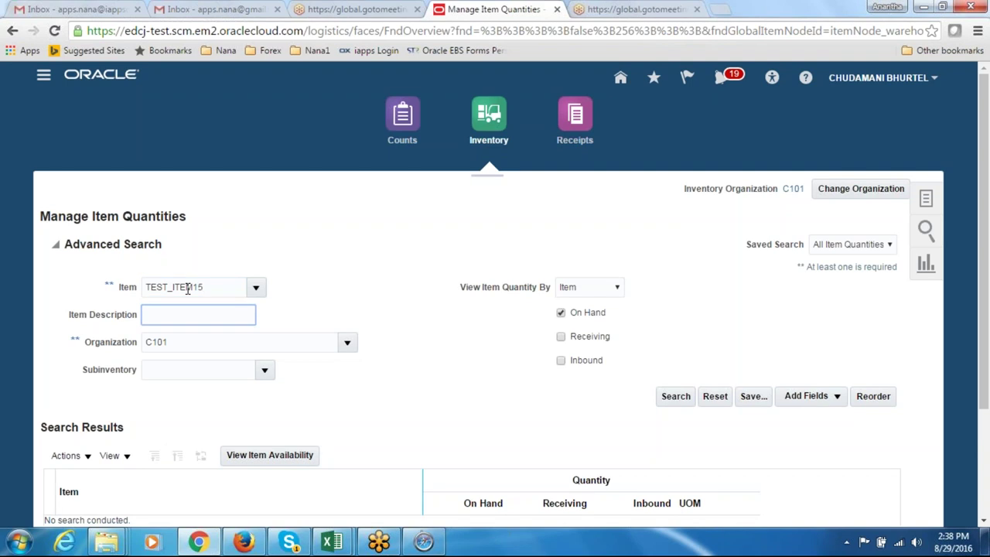
pyautogui.click(663, 398)
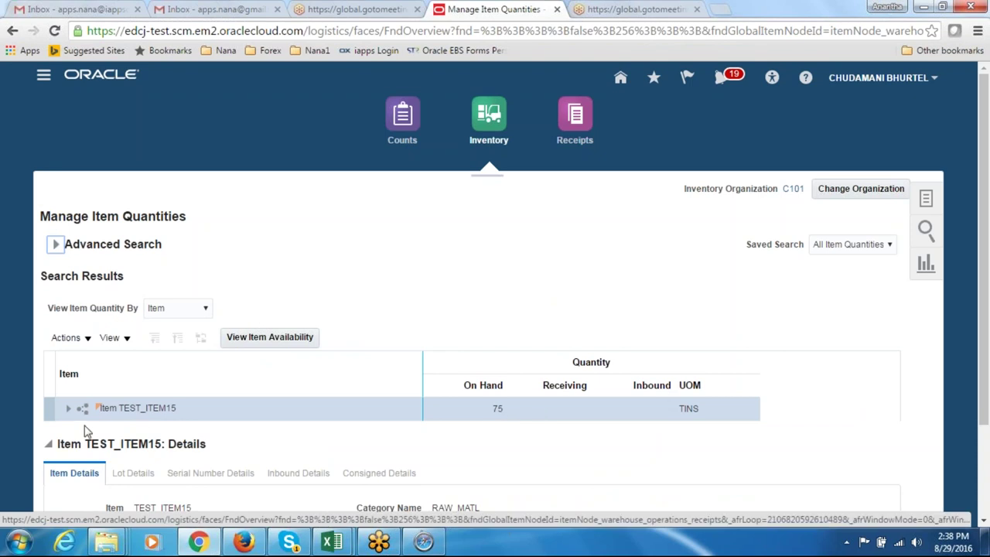
pyautogui.click(68, 409)
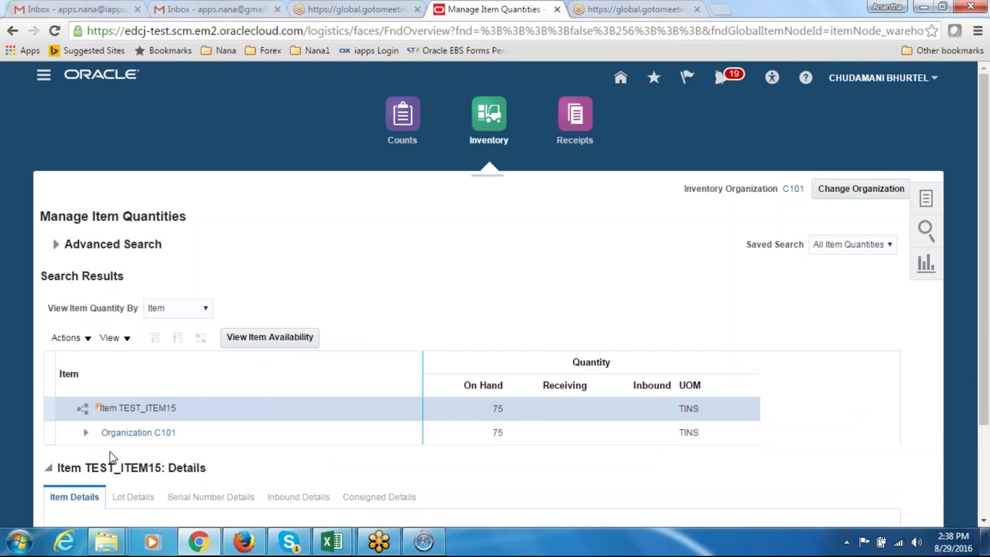
pyautogui.click(85, 432)
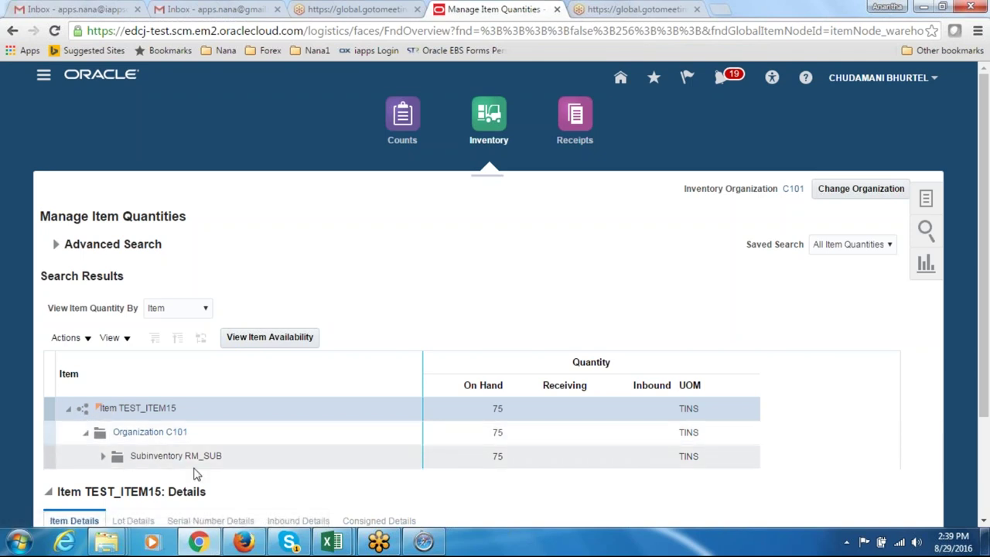
pyautogui.click(334, 544)
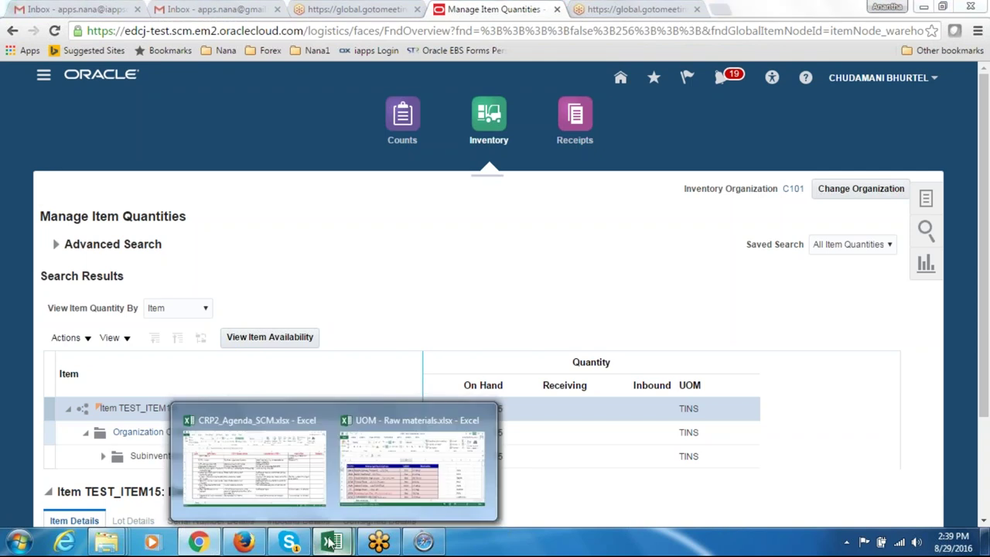
pyautogui.moveTo(293, 494)
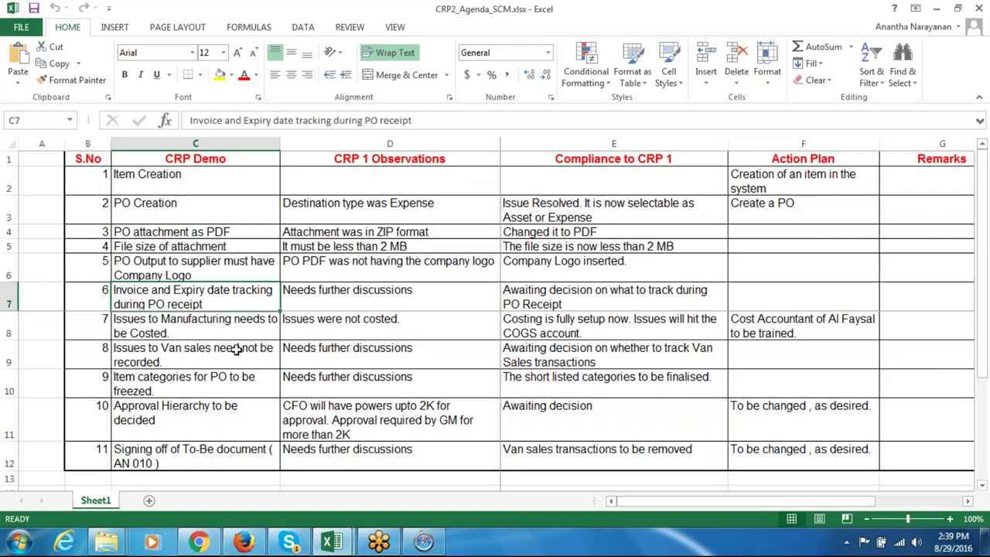
pyautogui.click(388, 303)
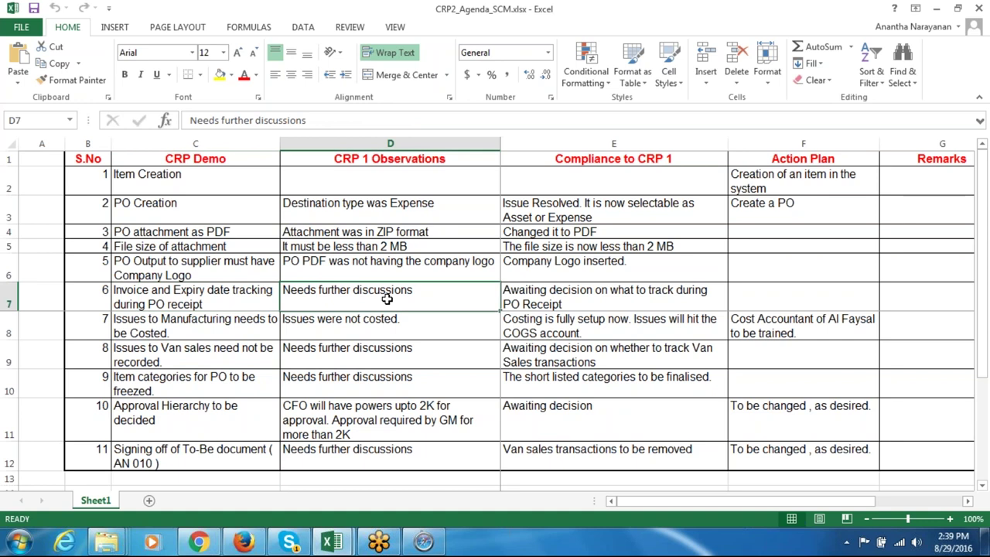
pyautogui.click(152, 301)
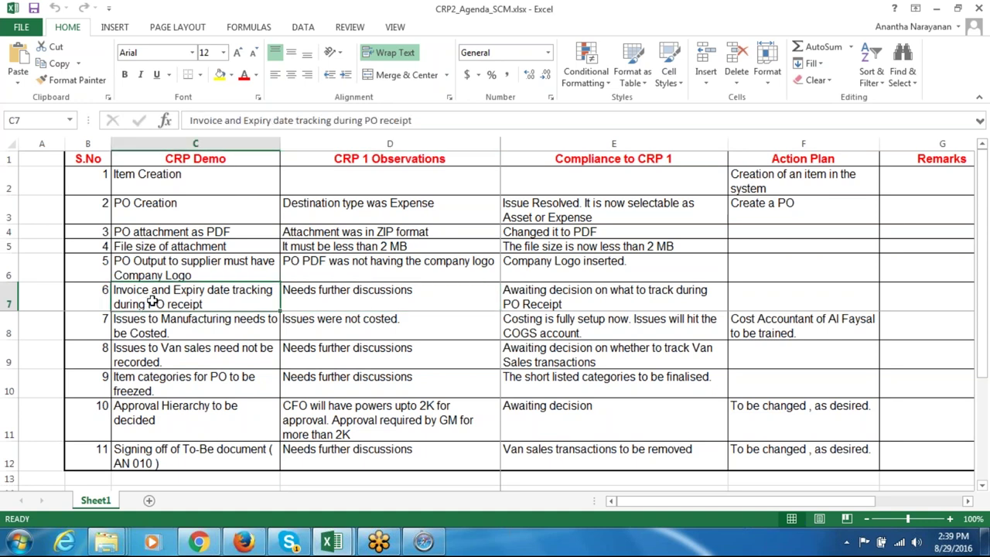
pyautogui.click(379, 301)
pyautogui.click(573, 305)
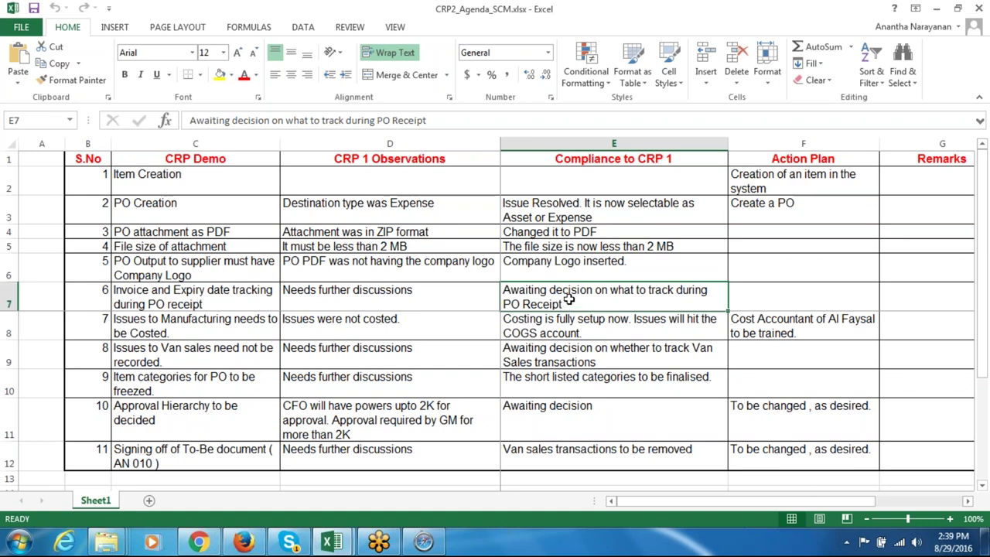
pyautogui.click(144, 333)
pyautogui.click(406, 336)
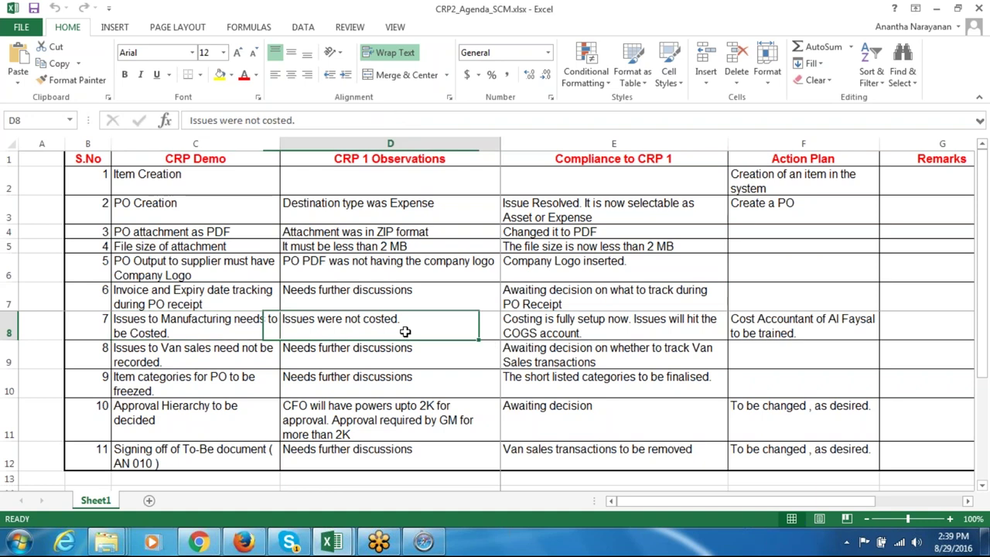
pyautogui.click(617, 330)
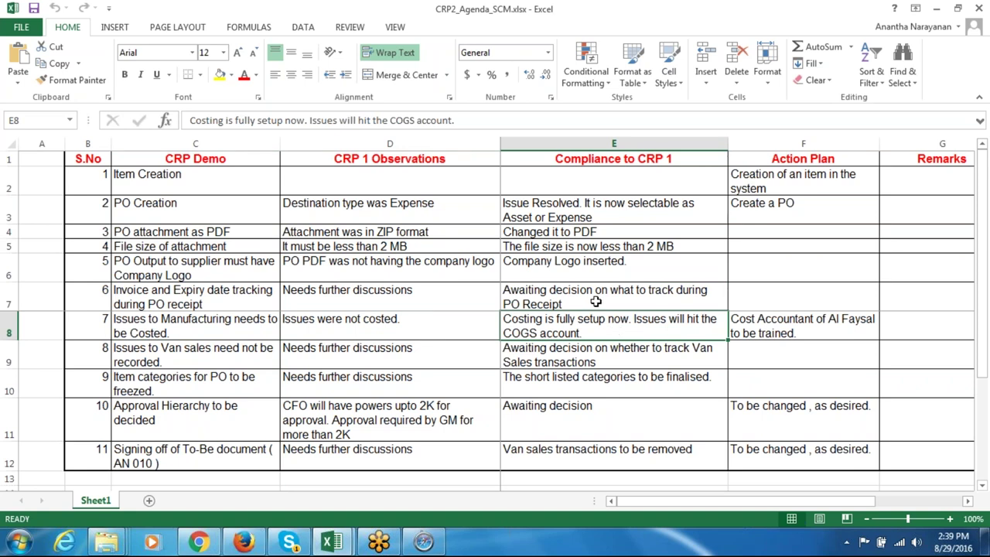
pyautogui.click(594, 302)
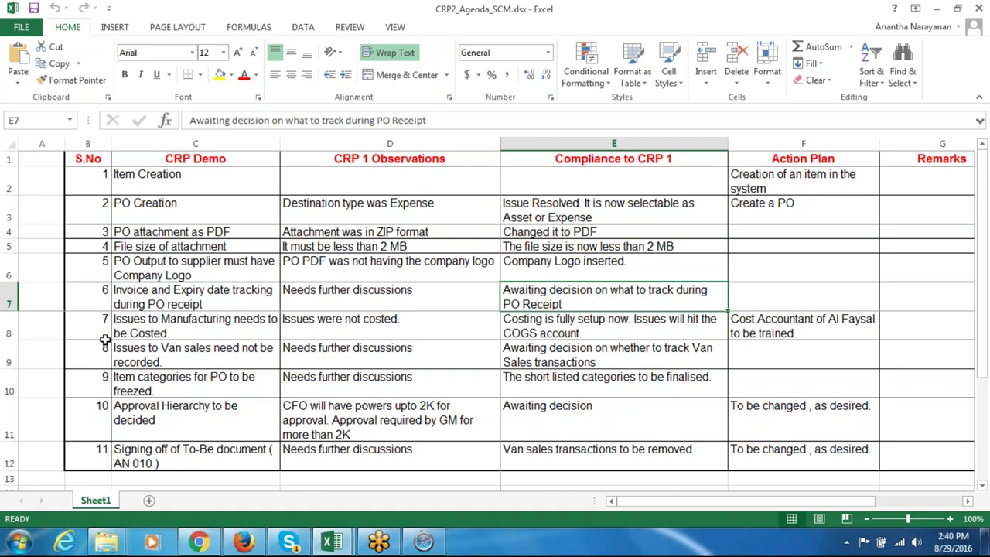
pyautogui.click(96, 300)
pyautogui.click(94, 323)
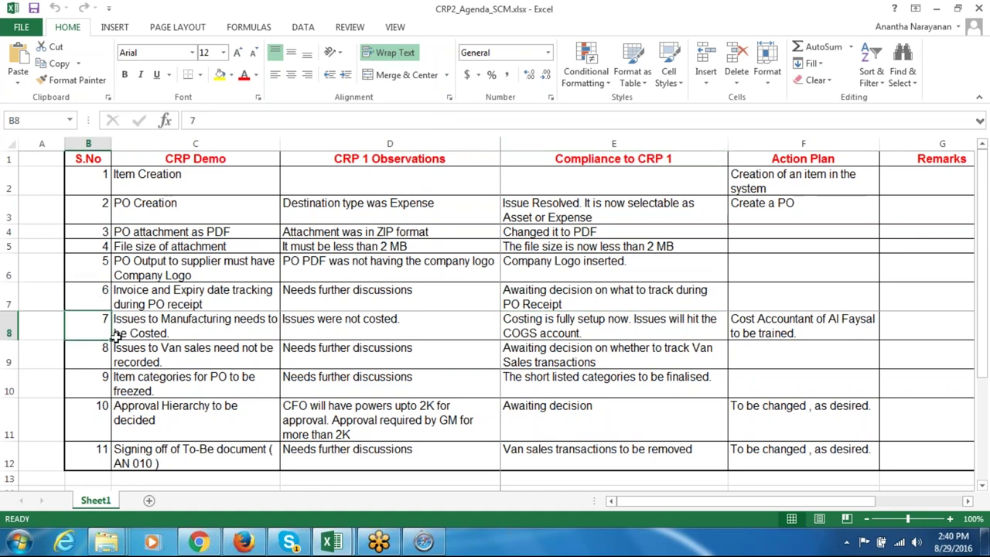
pyautogui.click(187, 322)
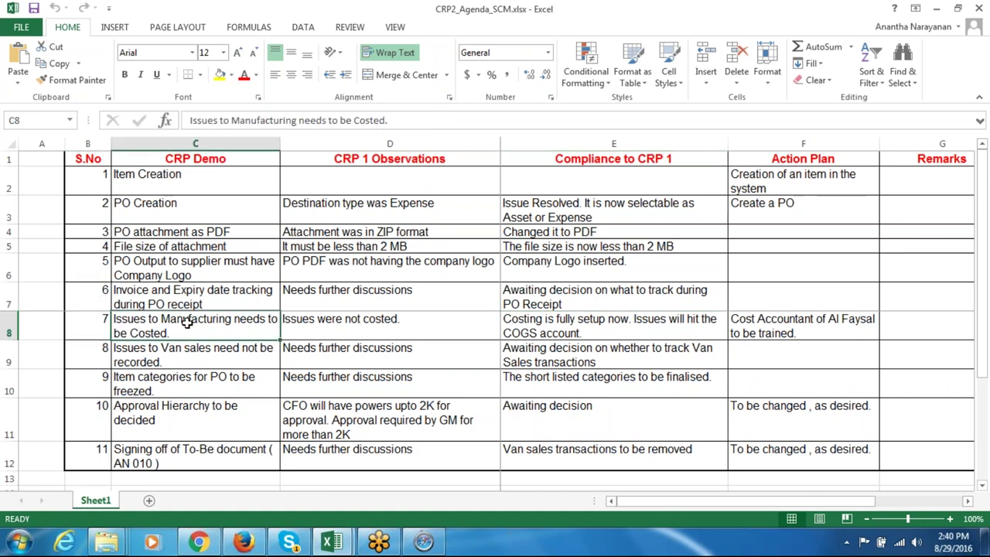
pyautogui.click(373, 326)
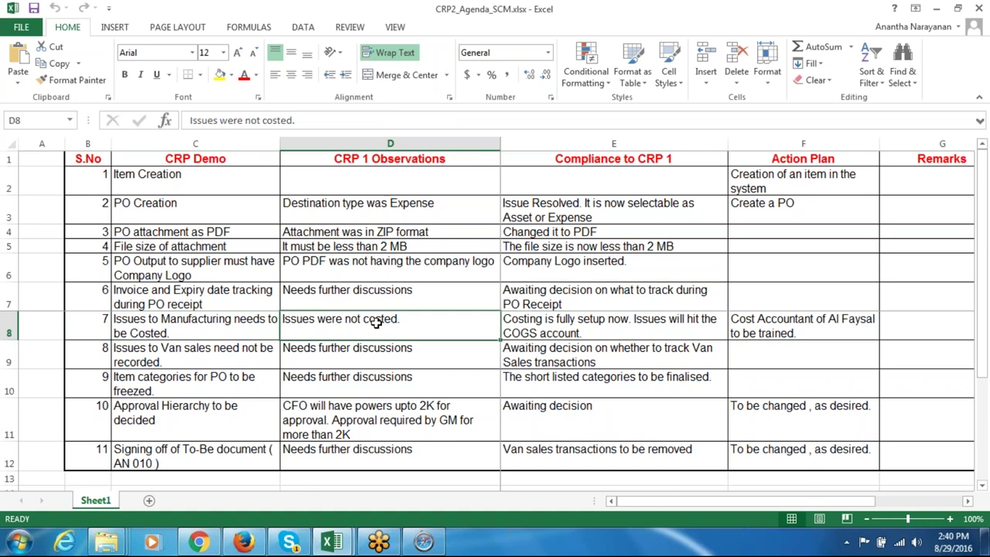
pyautogui.click(557, 328)
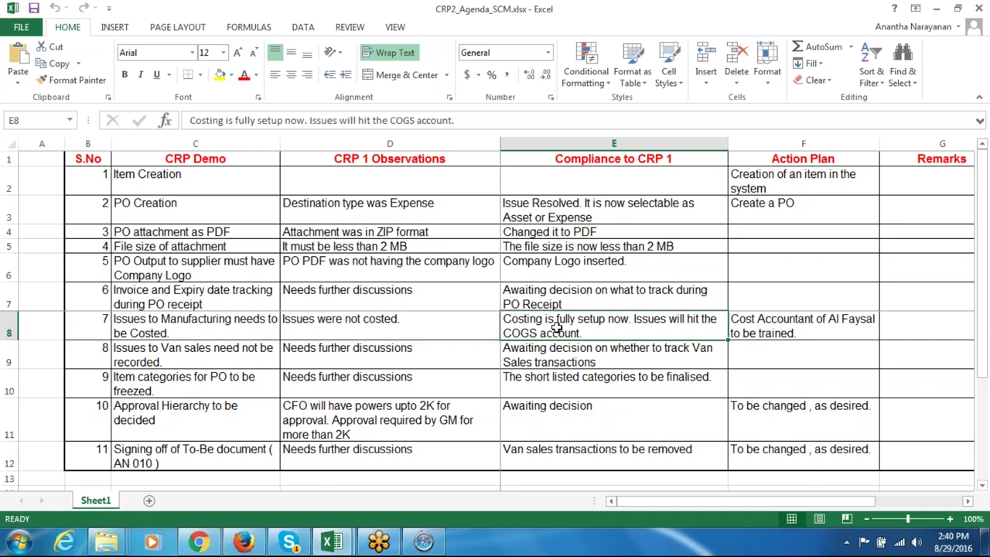
pyautogui.click(182, 323)
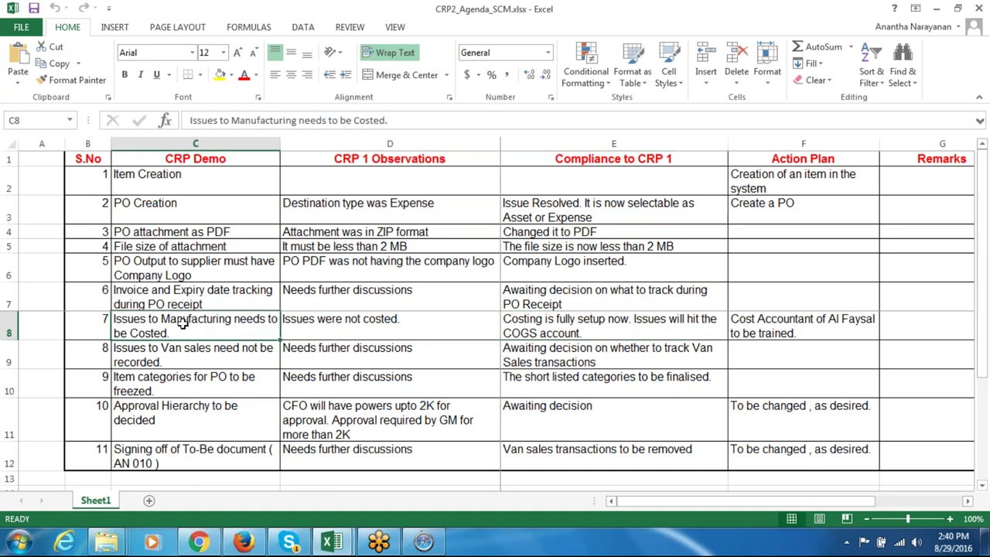
pyautogui.click(329, 334)
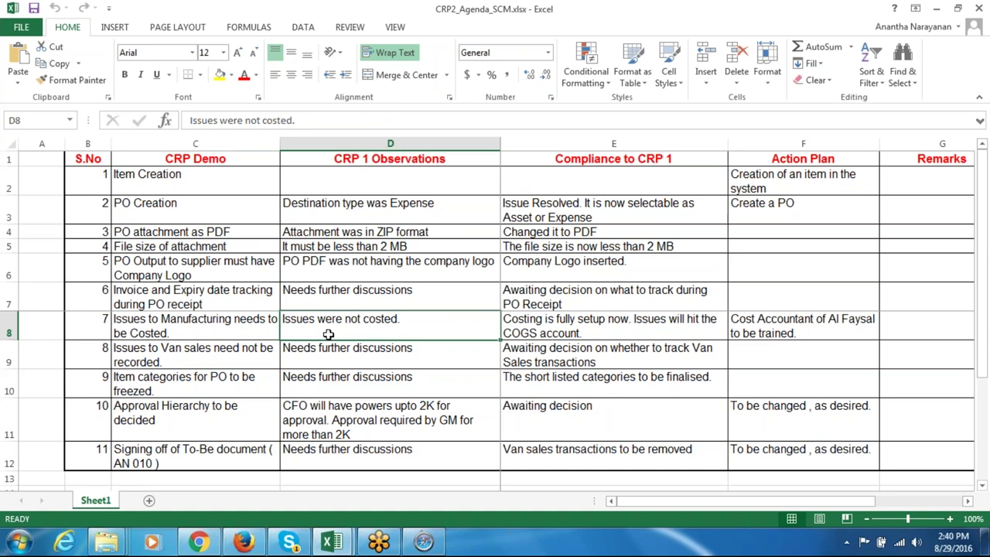
pyautogui.click(590, 332)
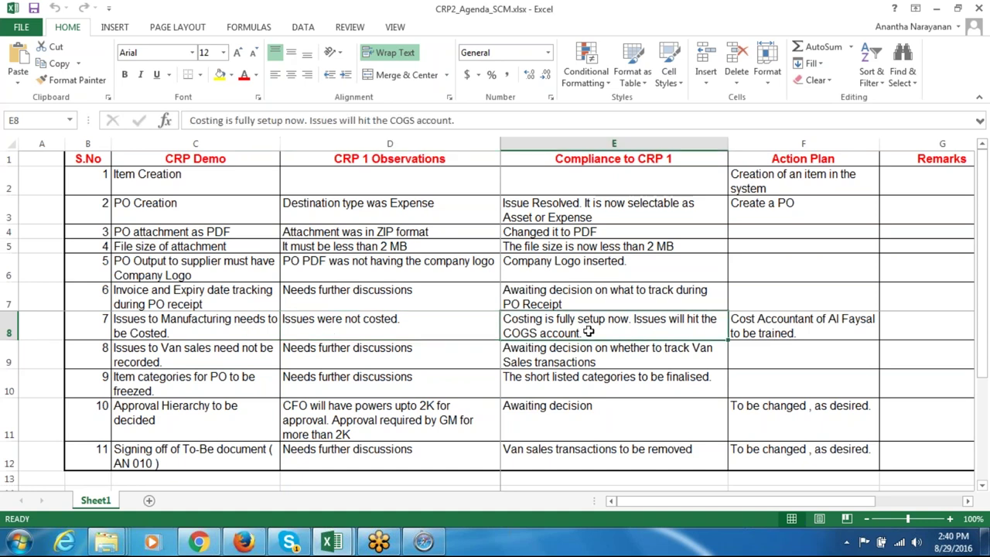
pyautogui.click(795, 326)
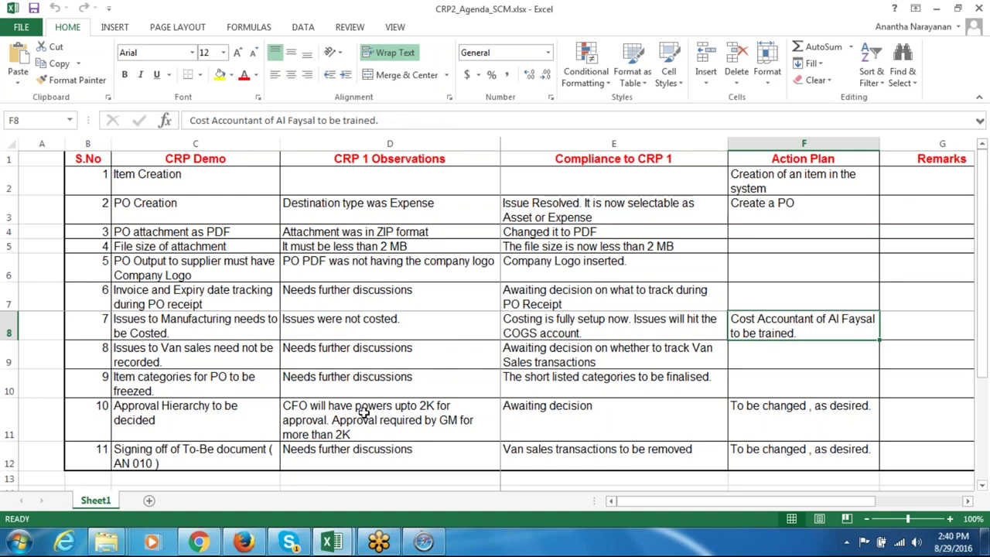
pyautogui.click(130, 355)
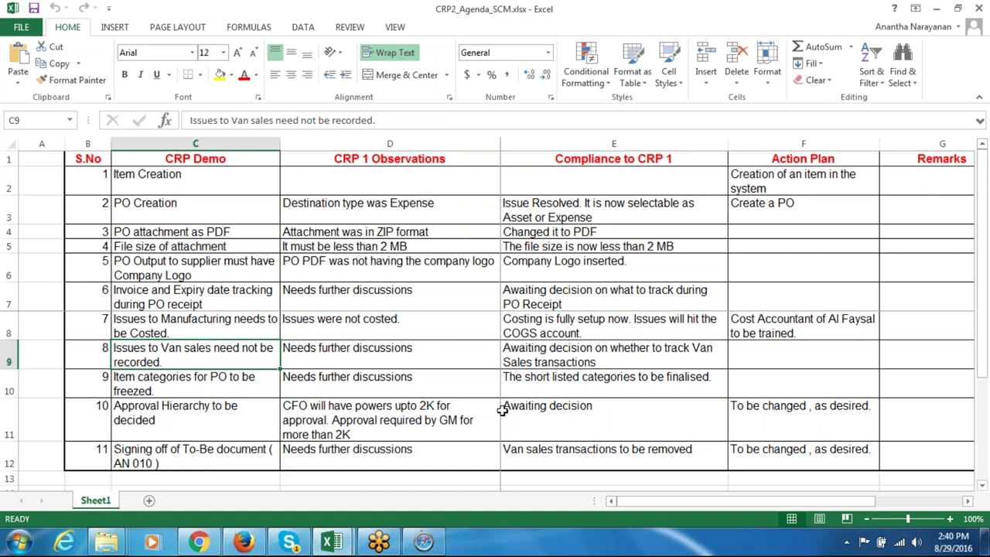
pyautogui.click(560, 356)
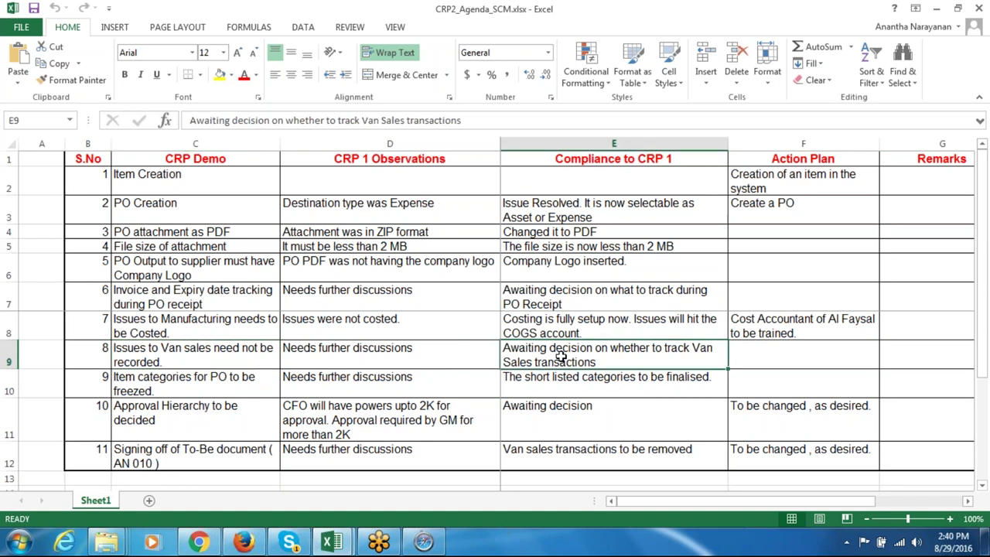
pyautogui.click(155, 350)
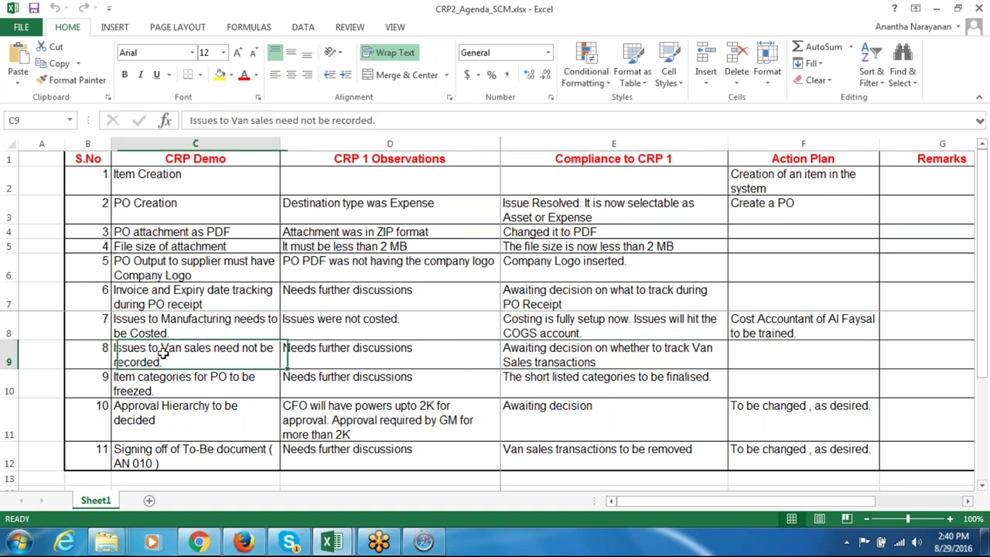
pyautogui.click(191, 386)
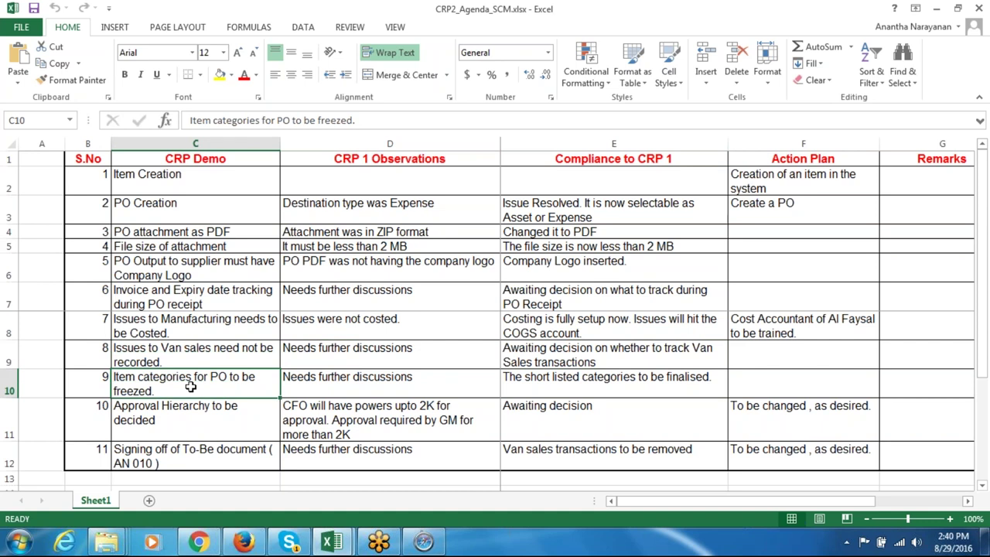
pyautogui.moveTo(333, 544)
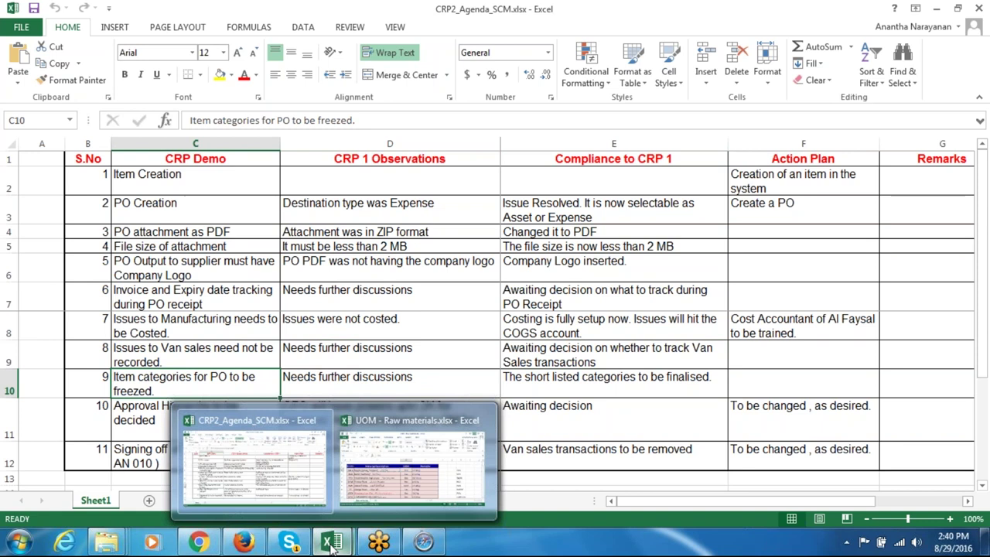
# - In the work Gmail inbox, search for messages by the contact's name
pyautogui.click(203, 543)
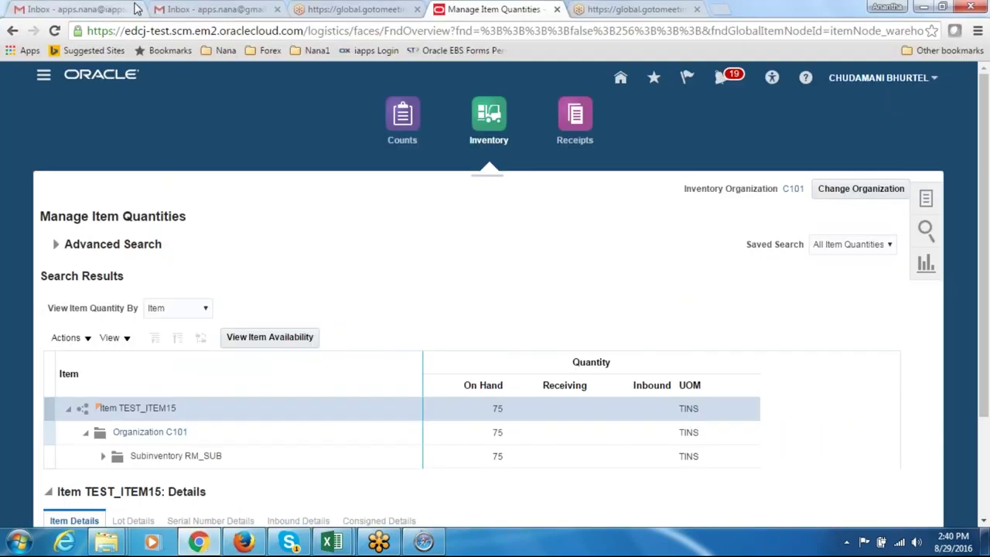
pyautogui.click(191, 14)
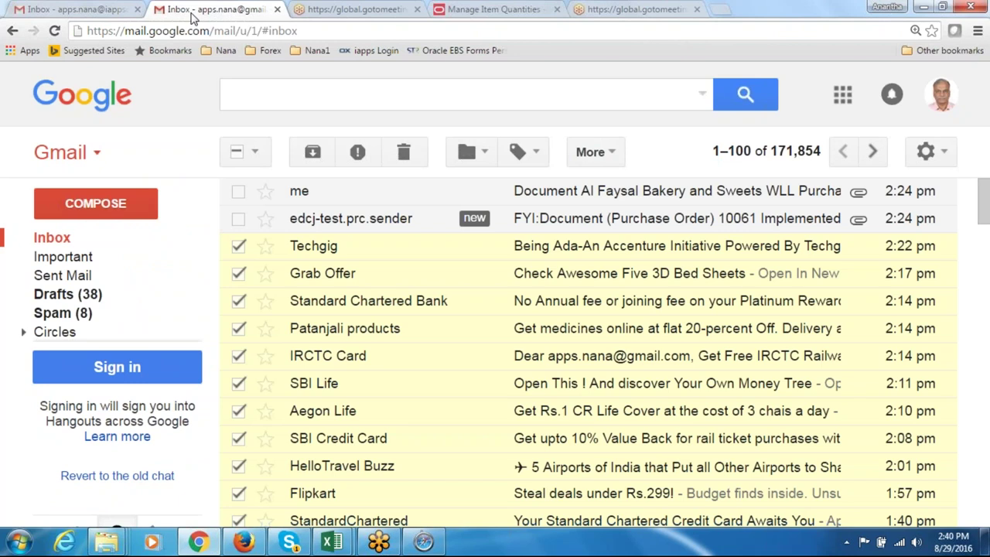
pyautogui.click(79, 10)
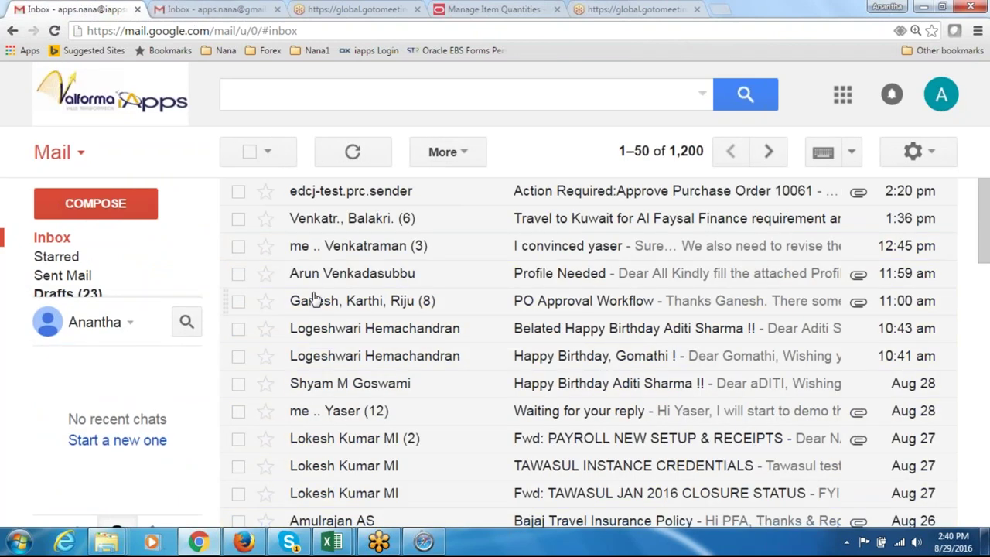
pyautogui.click(260, 110)
pyautogui.write('CHUDAMANI')
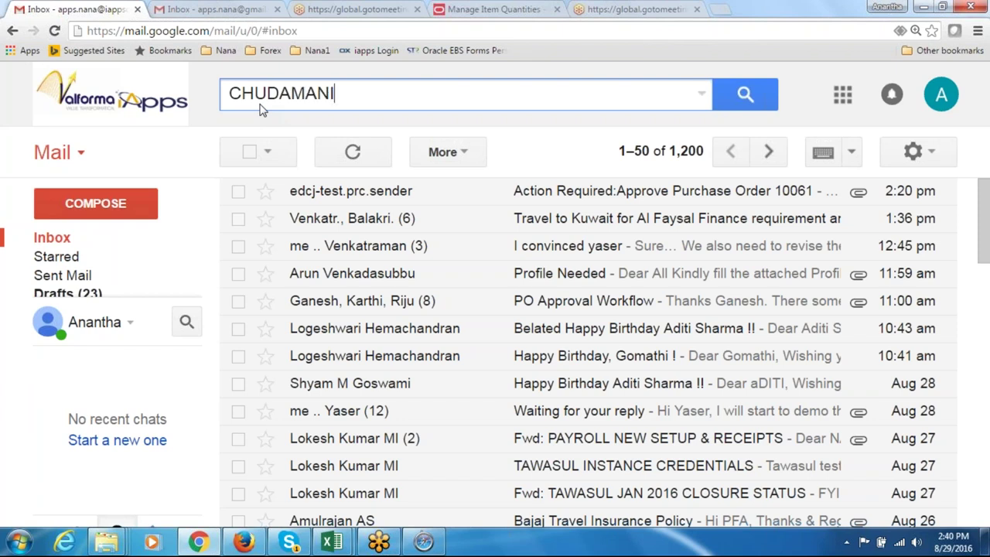
pyautogui.press('Return')
# - Re-search by the contact's suggested e-mail address and scroll through the 43 conversations
pyautogui.click(359, 93)
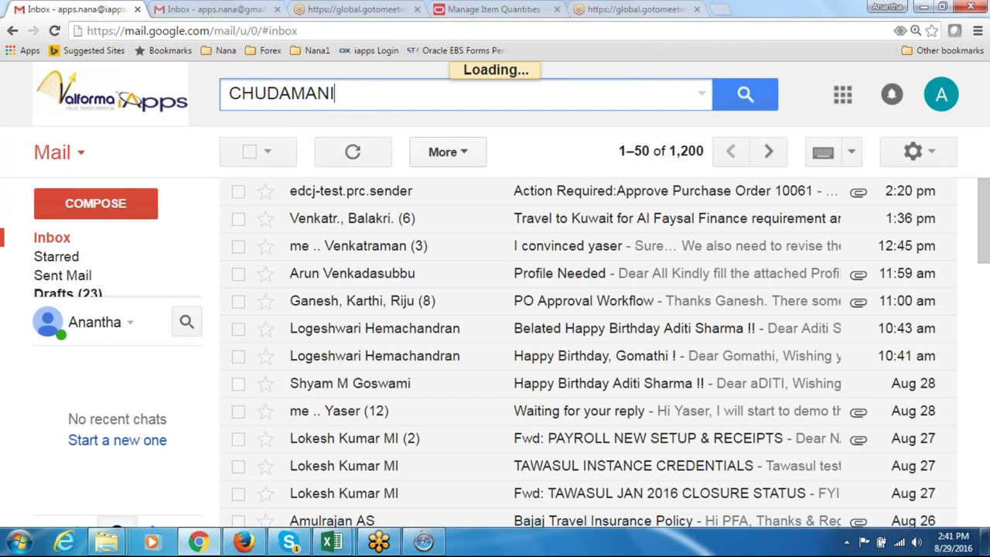
pyautogui.moveTo(361, 93); pyautogui.dragTo(182, 78)
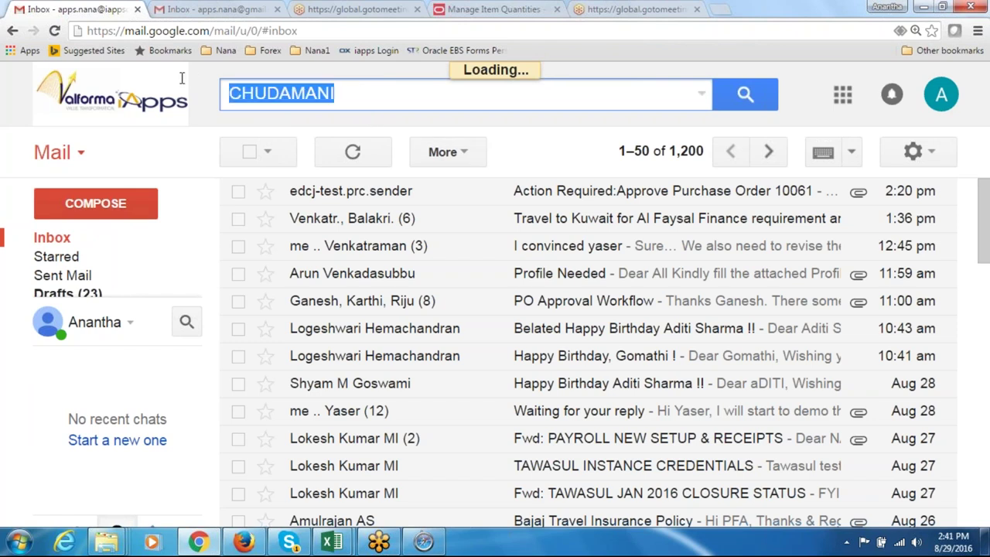
pyautogui.write('chu')
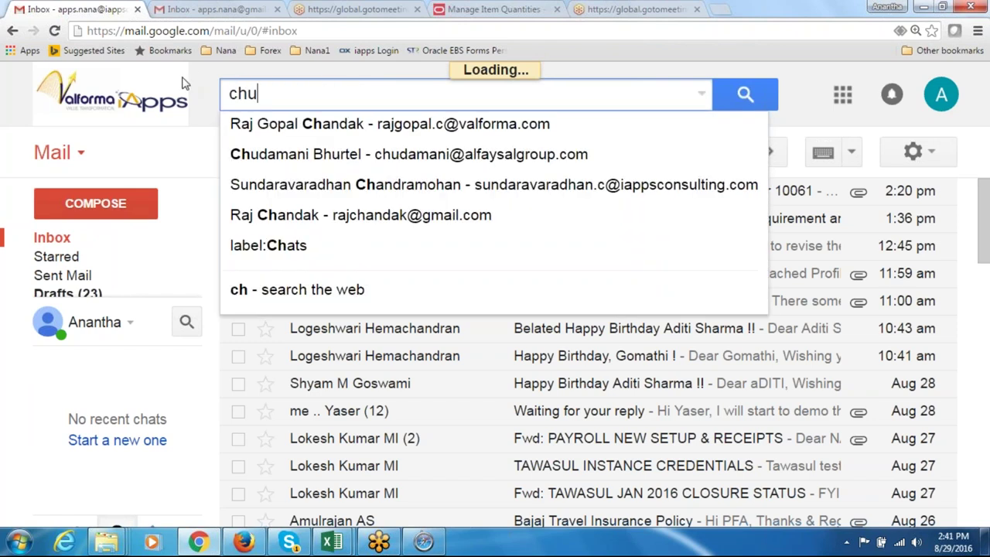
pyautogui.write('da')
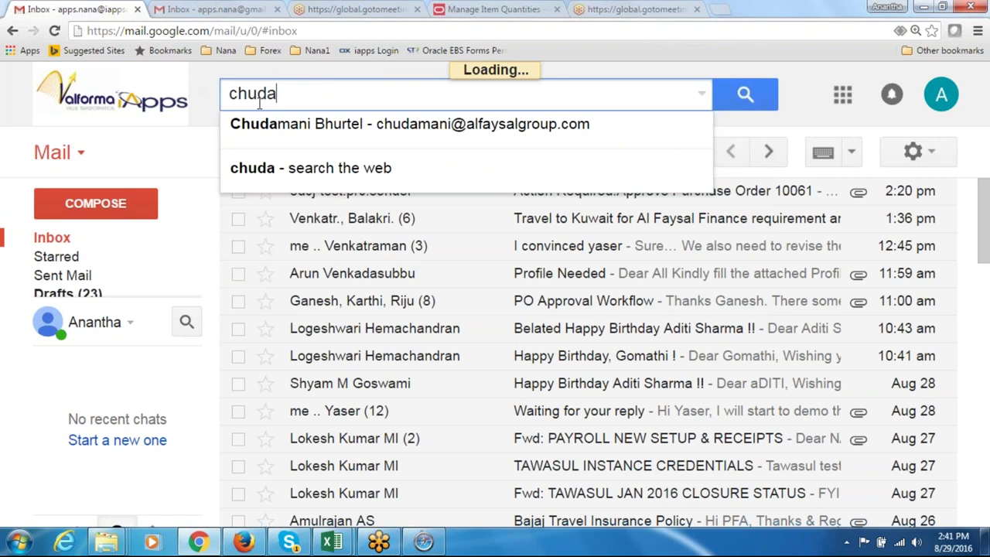
pyautogui.click(372, 153)
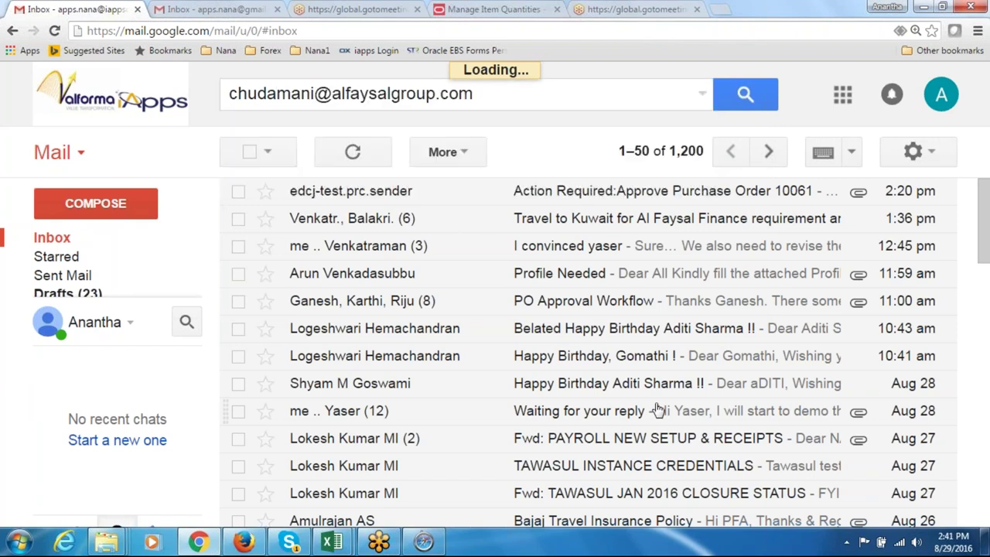
pyautogui.scroll(-3, 658, 410)
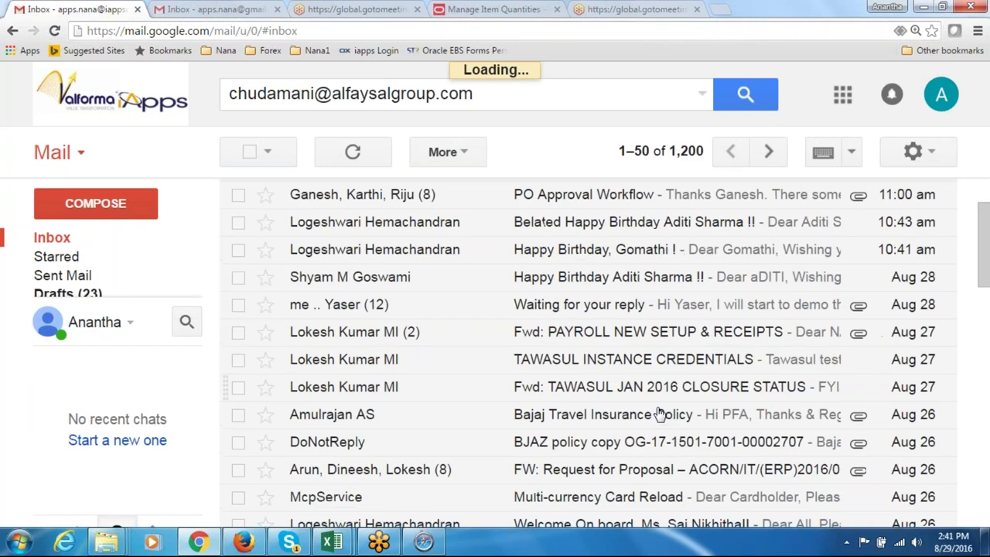
pyautogui.scroll(-2, 661, 414)
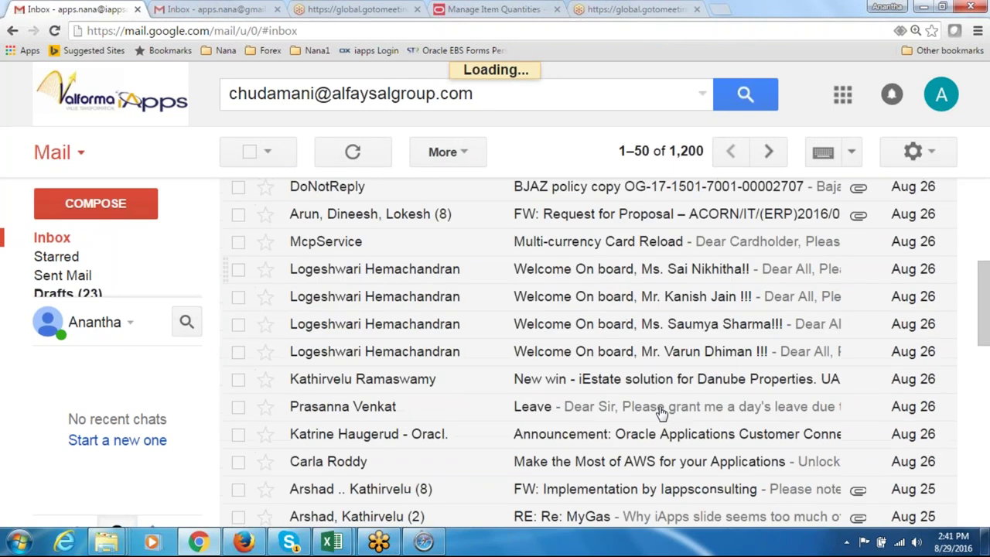
pyautogui.scroll(-2, 661, 414)
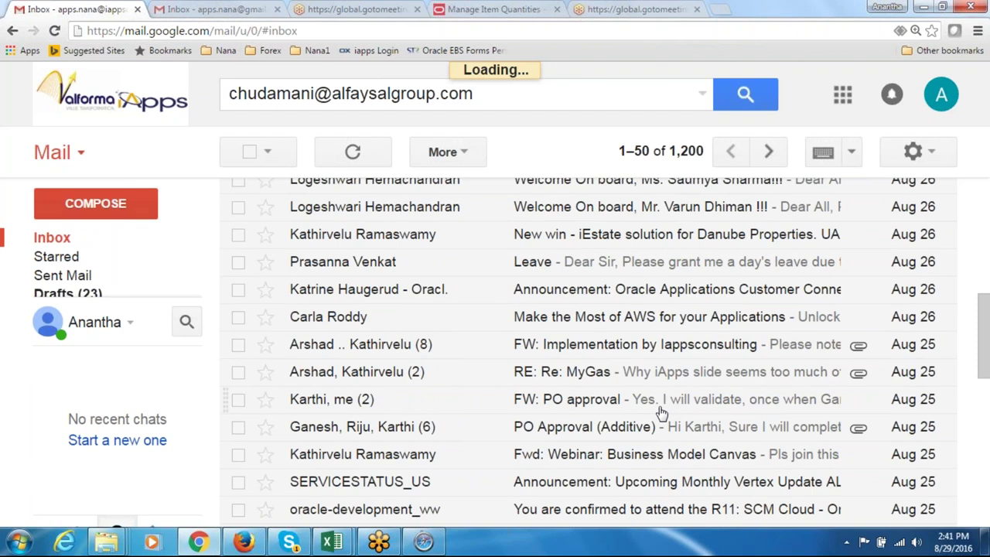
pyautogui.scroll(-2, 661, 414)
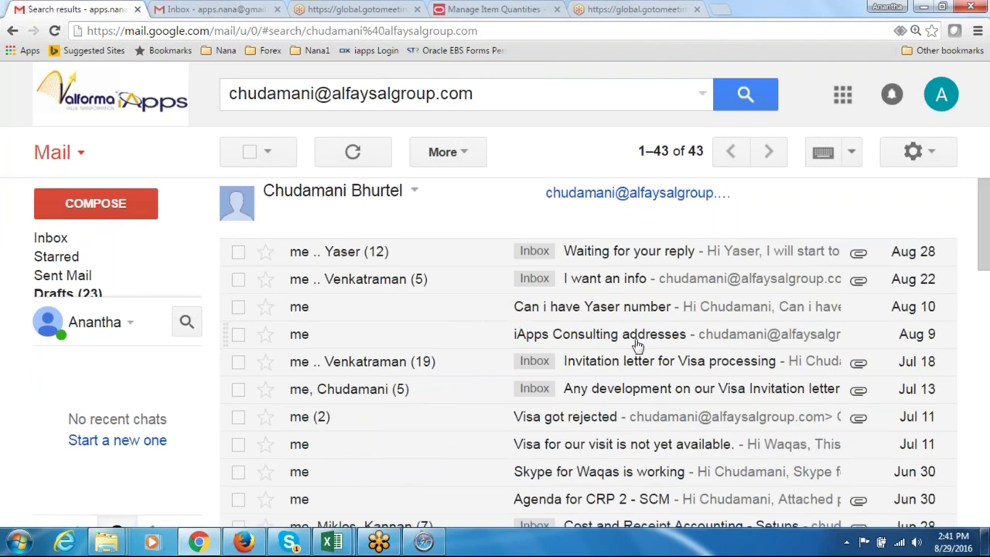
pyautogui.scroll(-2, 663, 370)
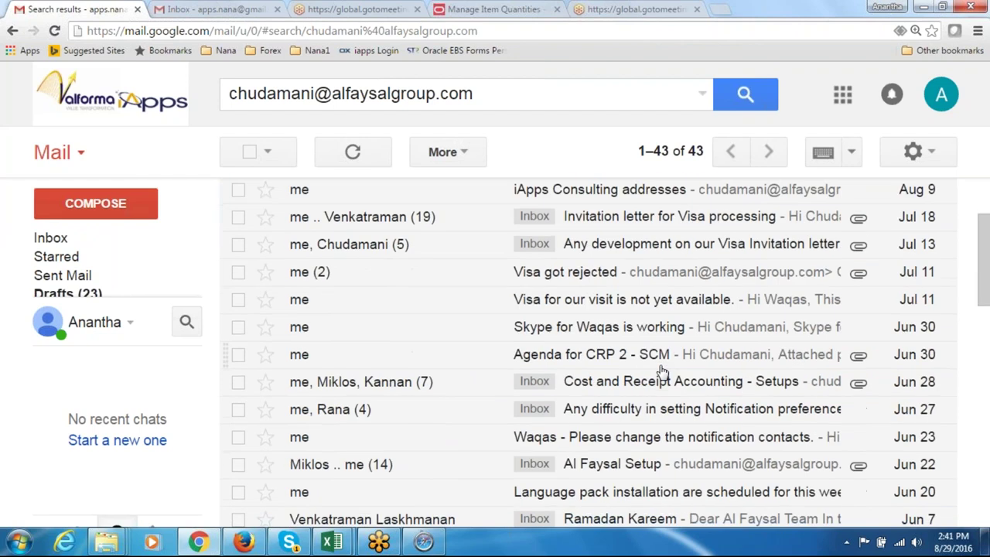
pyautogui.scroll(-2, 663, 372)
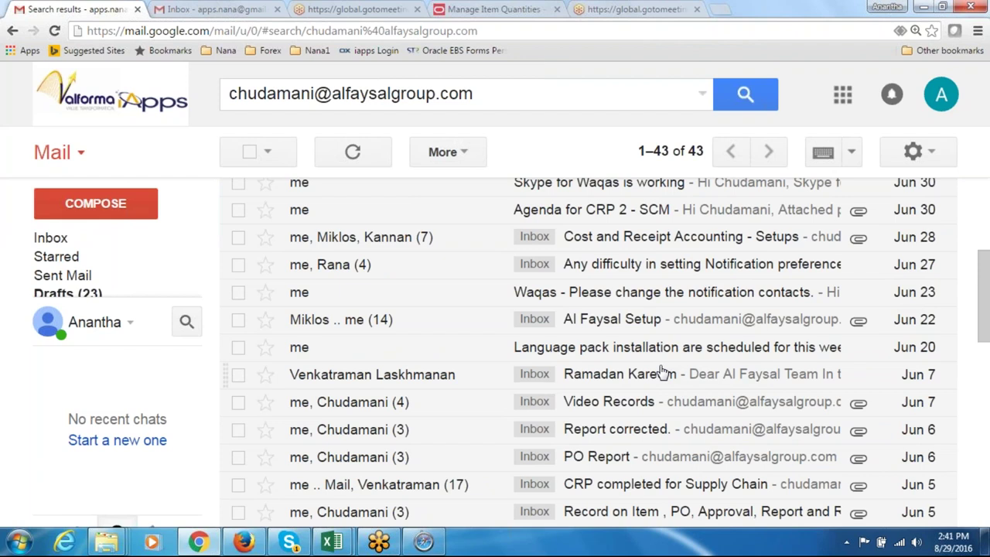
pyautogui.scroll(-2, 663, 374)
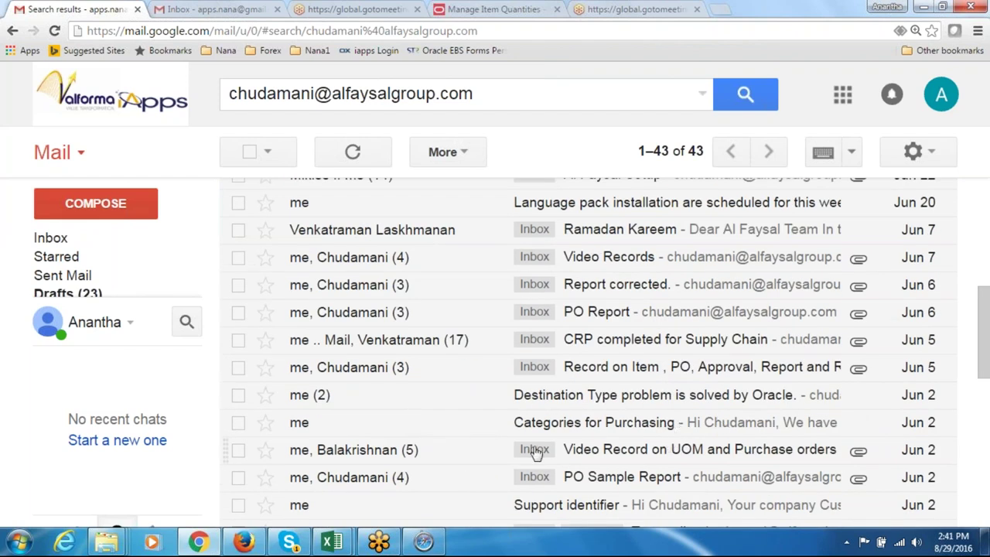
# - Open the Categories for Purchasing email and highlight RAW_MATL_IMPORTED, RAW_MATL_LOCAL and PACK_MATL
pyautogui.click(645, 428)
pyautogui.moveTo(279, 416); pyautogui.dragTo(450, 424)
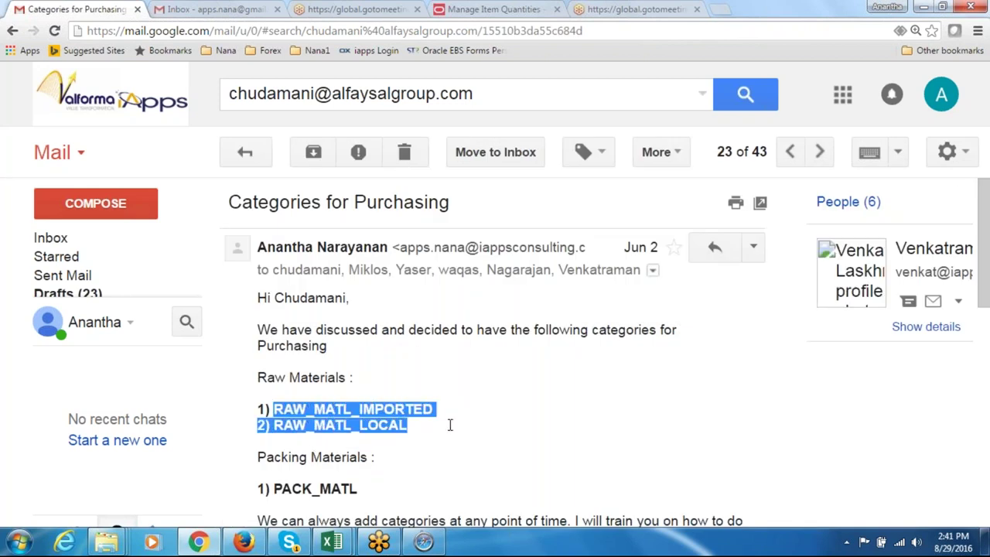
pyautogui.click(460, 442)
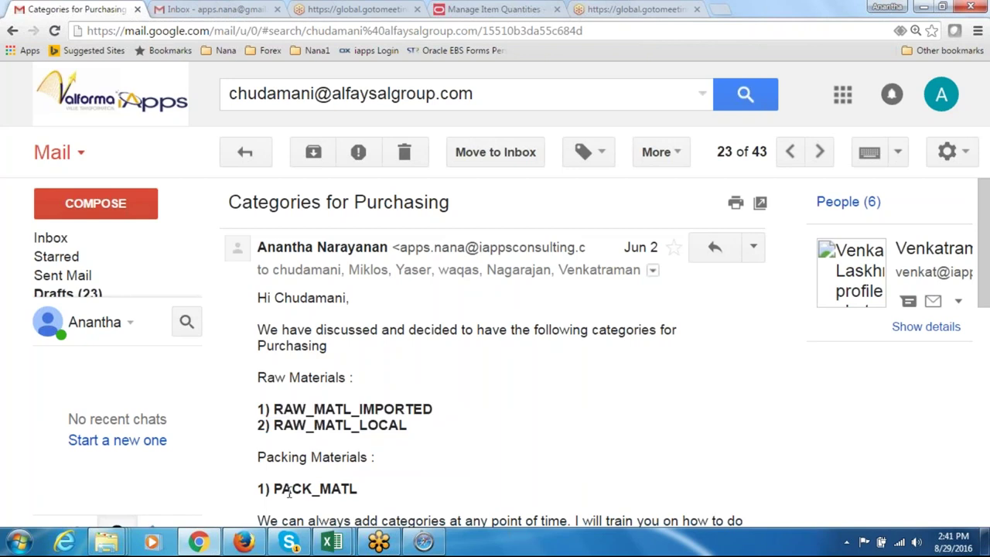
pyautogui.moveTo(272, 489); pyautogui.dragTo(360, 483)
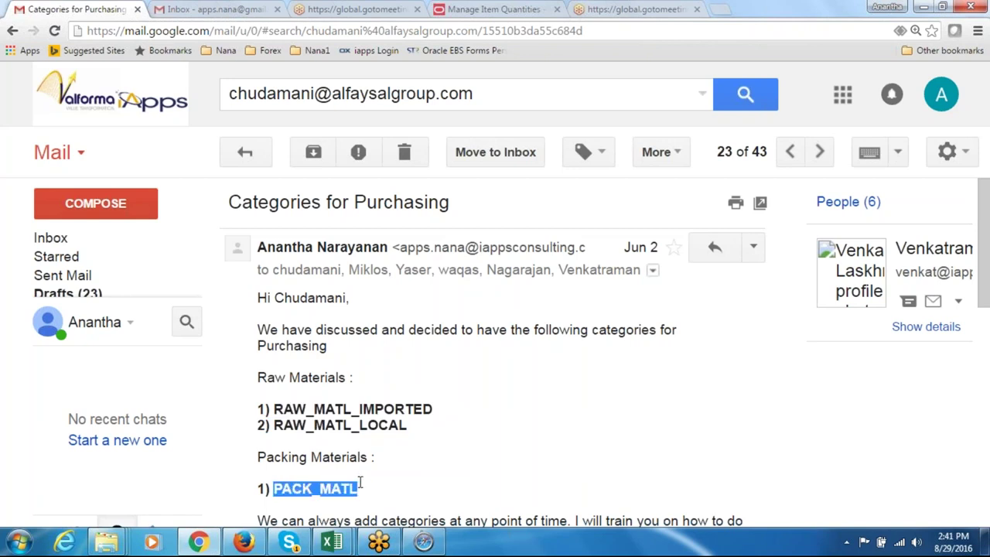
pyautogui.click(406, 445)
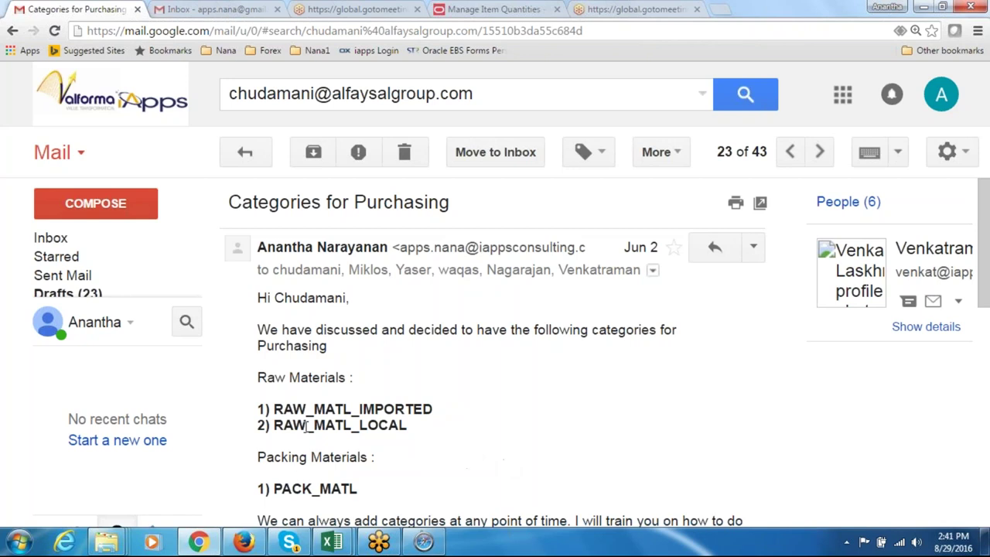
pyautogui.moveTo(284, 408); pyautogui.dragTo(411, 423)
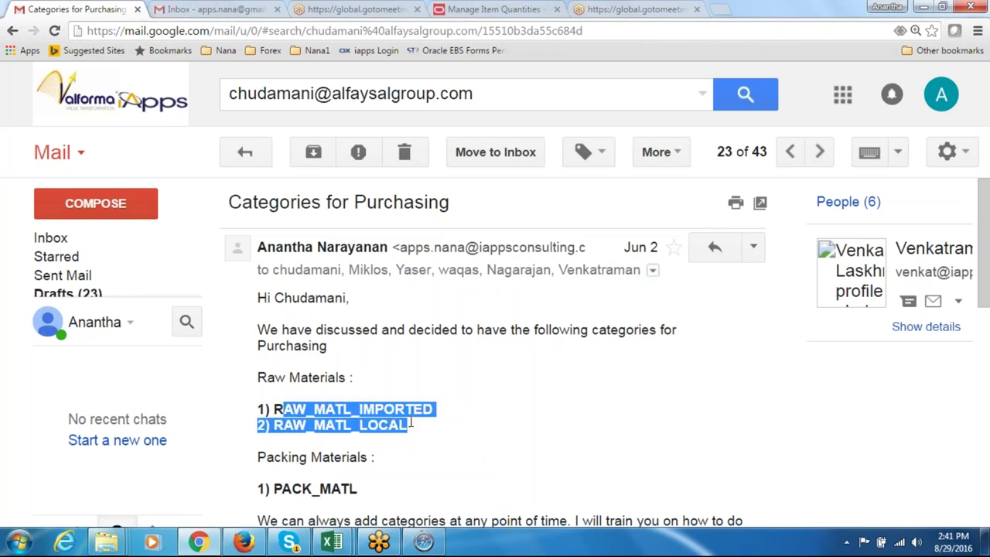
pyautogui.click(532, 451)
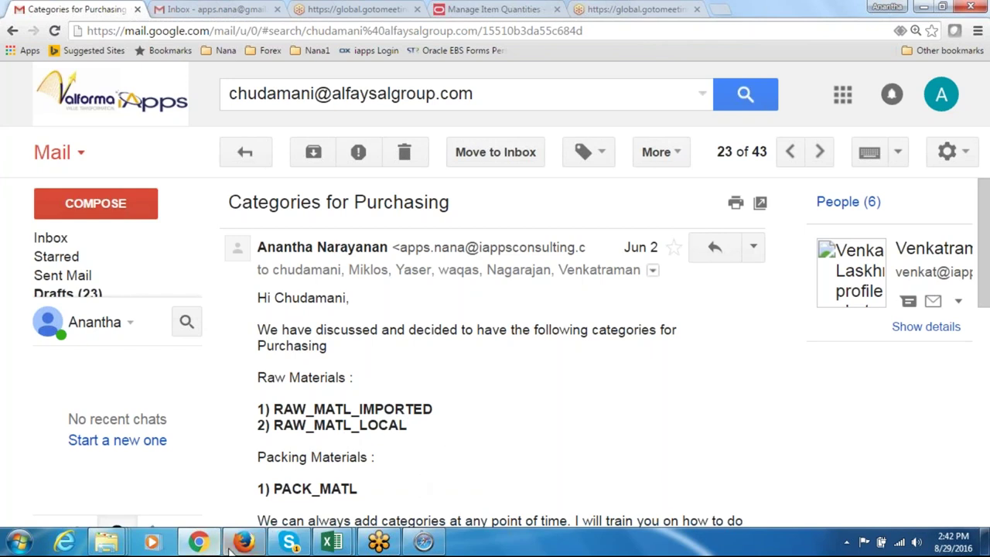
pyautogui.click(199, 542)
# - Go to Setup and Maintenance via the user menu and search tasks for man%cat%
pyautogui.click(199, 542)
pyautogui.click(495, 9)
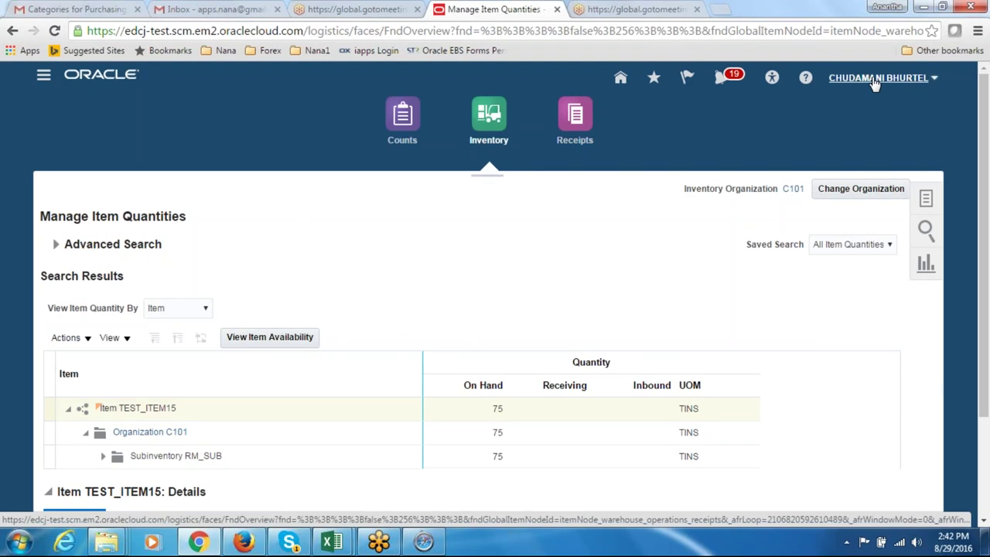
pyautogui.click(875, 80)
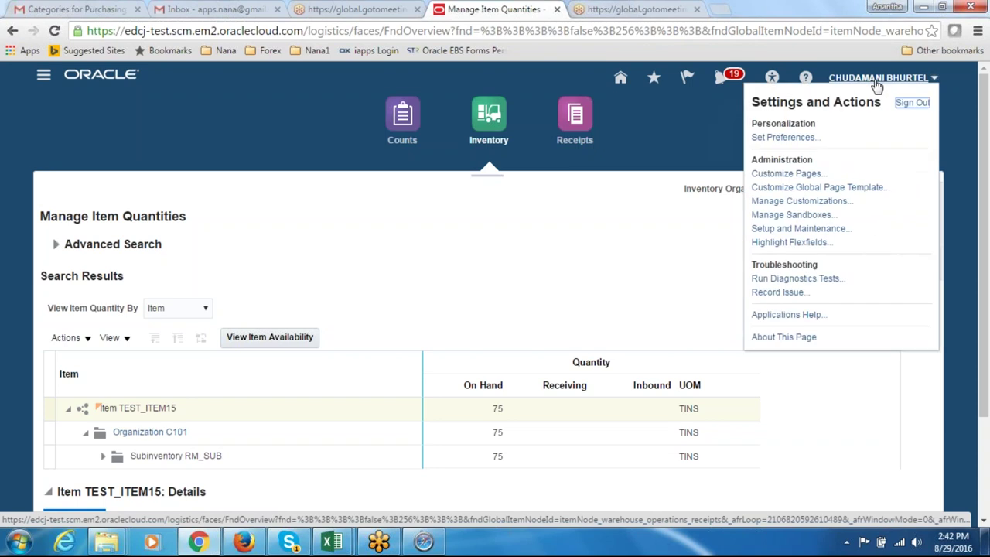
pyautogui.click(815, 231)
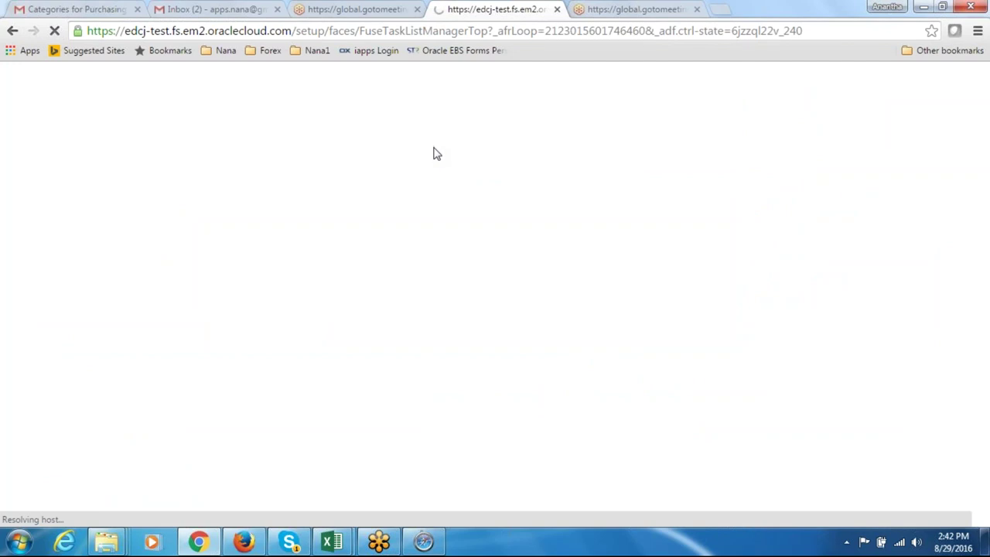
pyautogui.click(574, 113)
pyautogui.write('man')
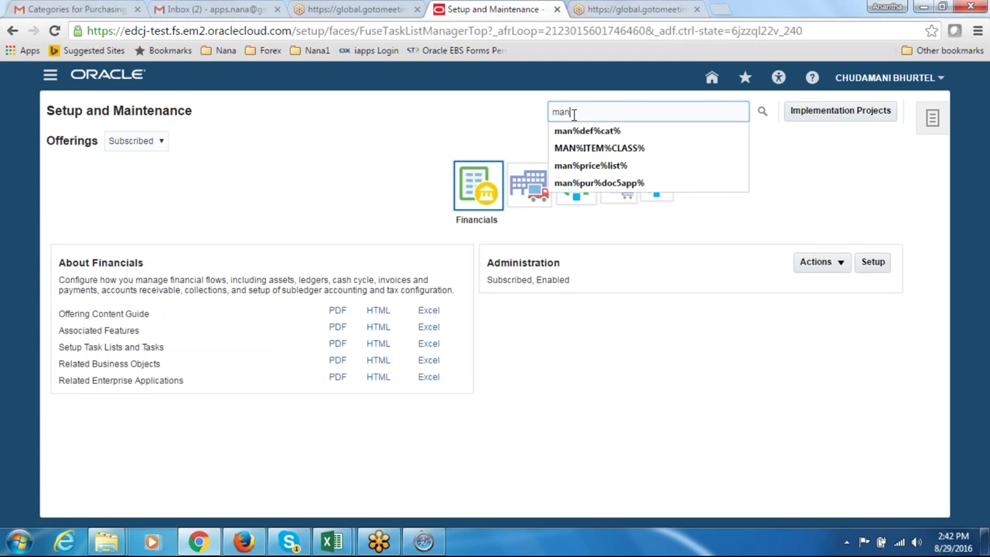
pyautogui.write('%cat%')
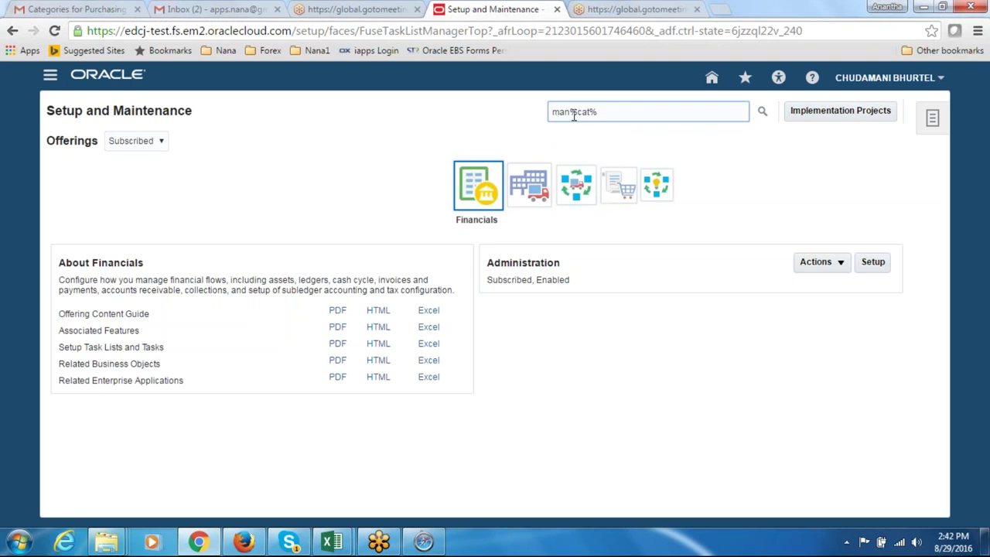
pyautogui.press('Return')
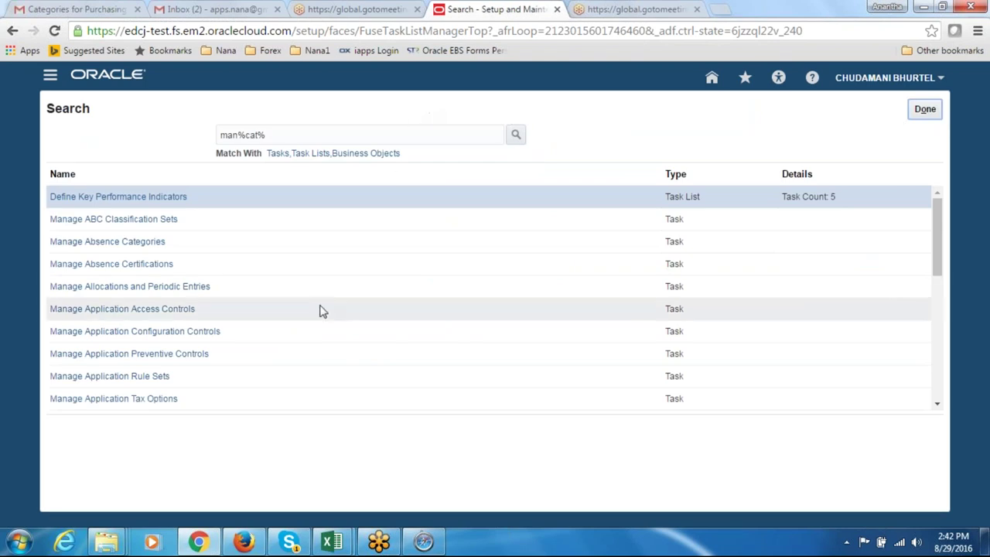